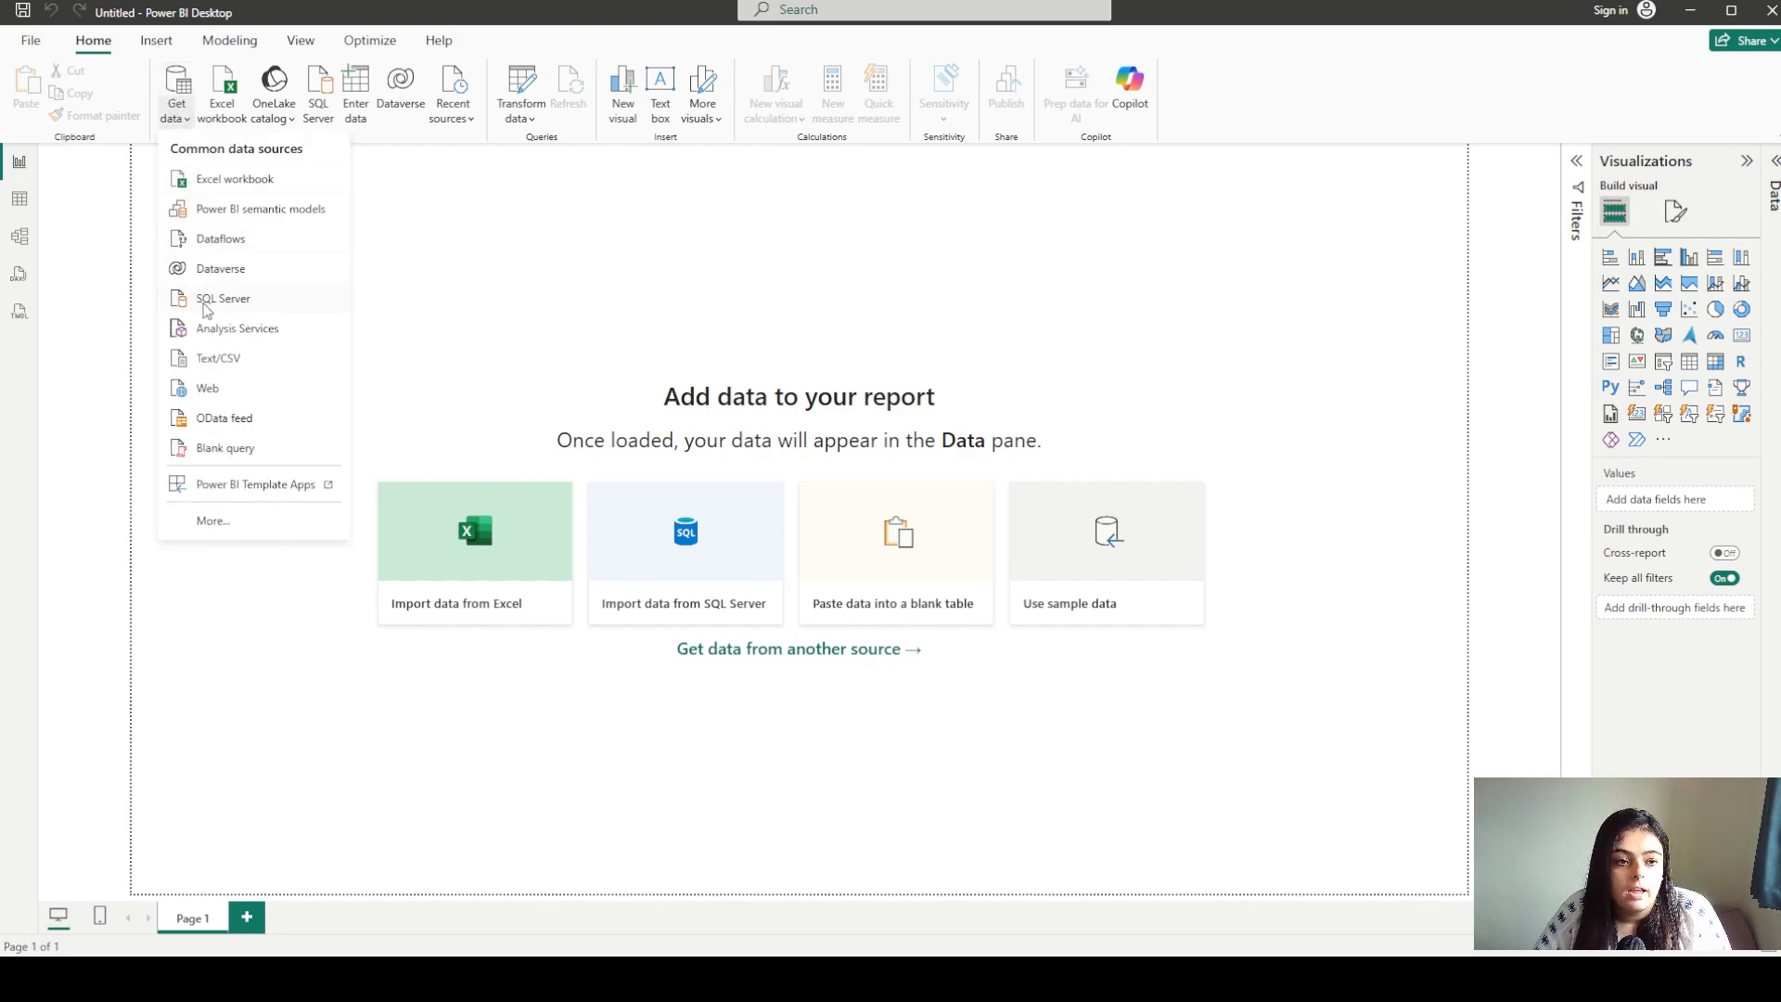
Import the fitness_orders CSV file from the Star Schema folder and open its data for transformation in Power Query Editor
click(210, 359)
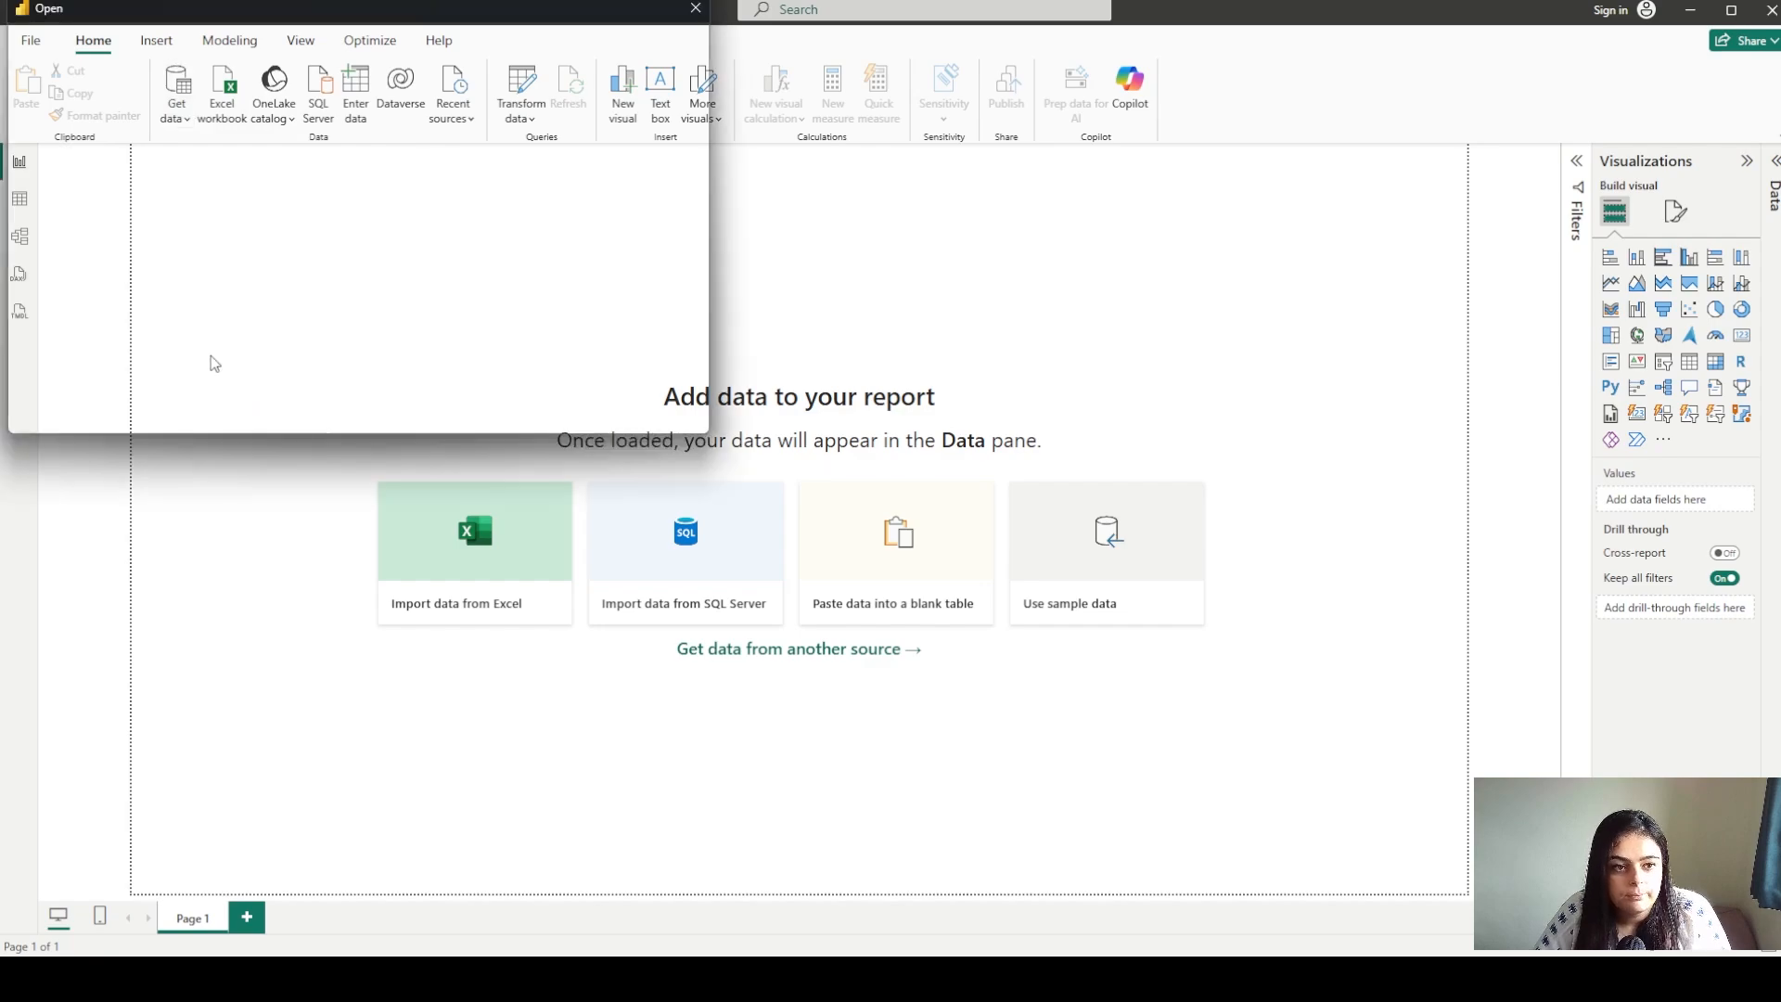
click(249, 156)
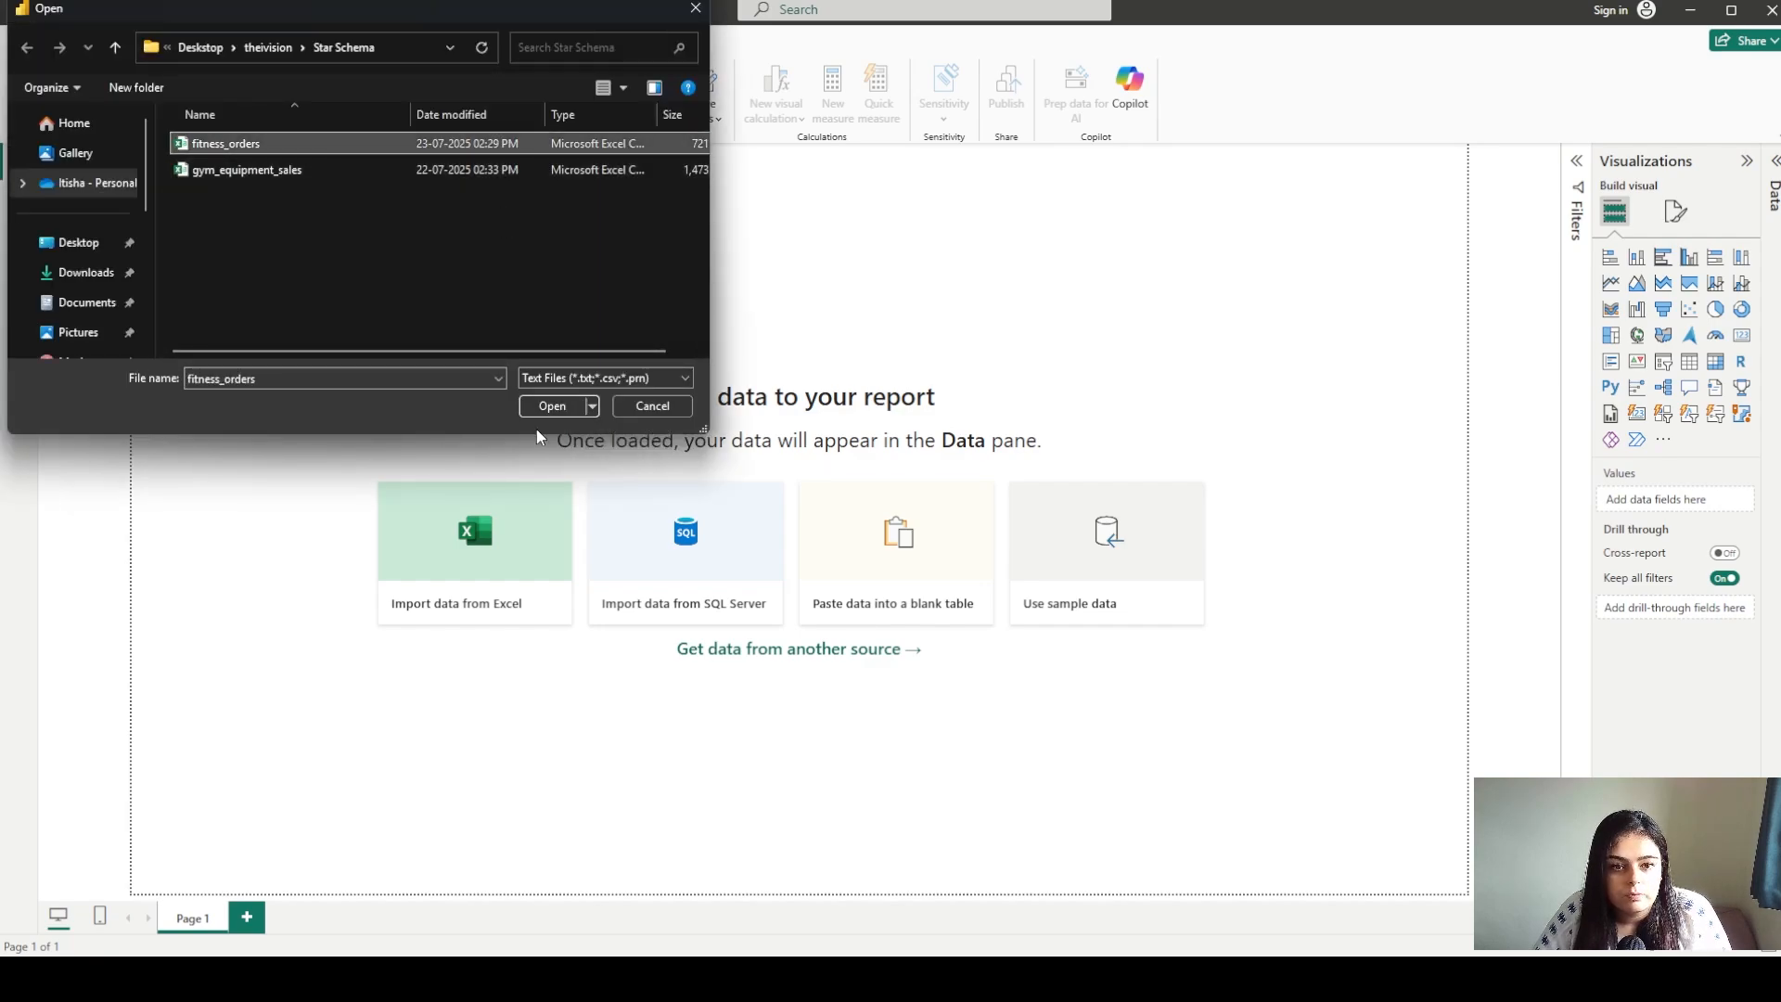
click(553, 407)
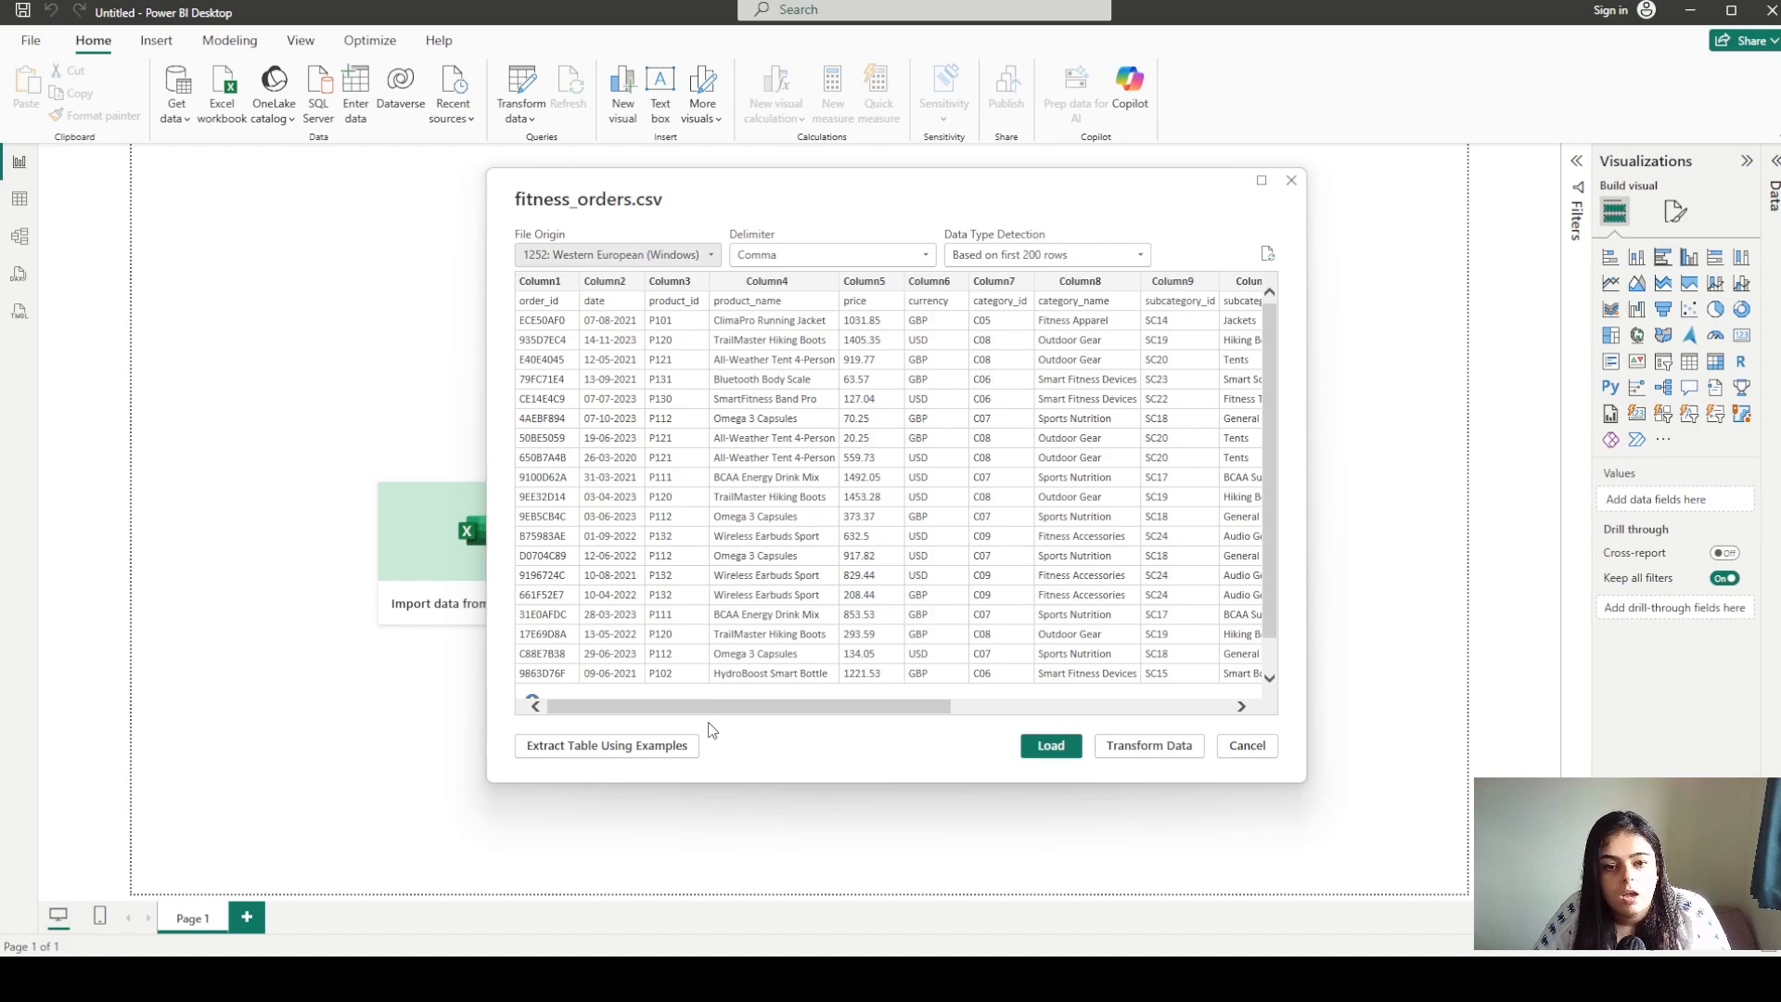
drag(719, 711, 1024, 700)
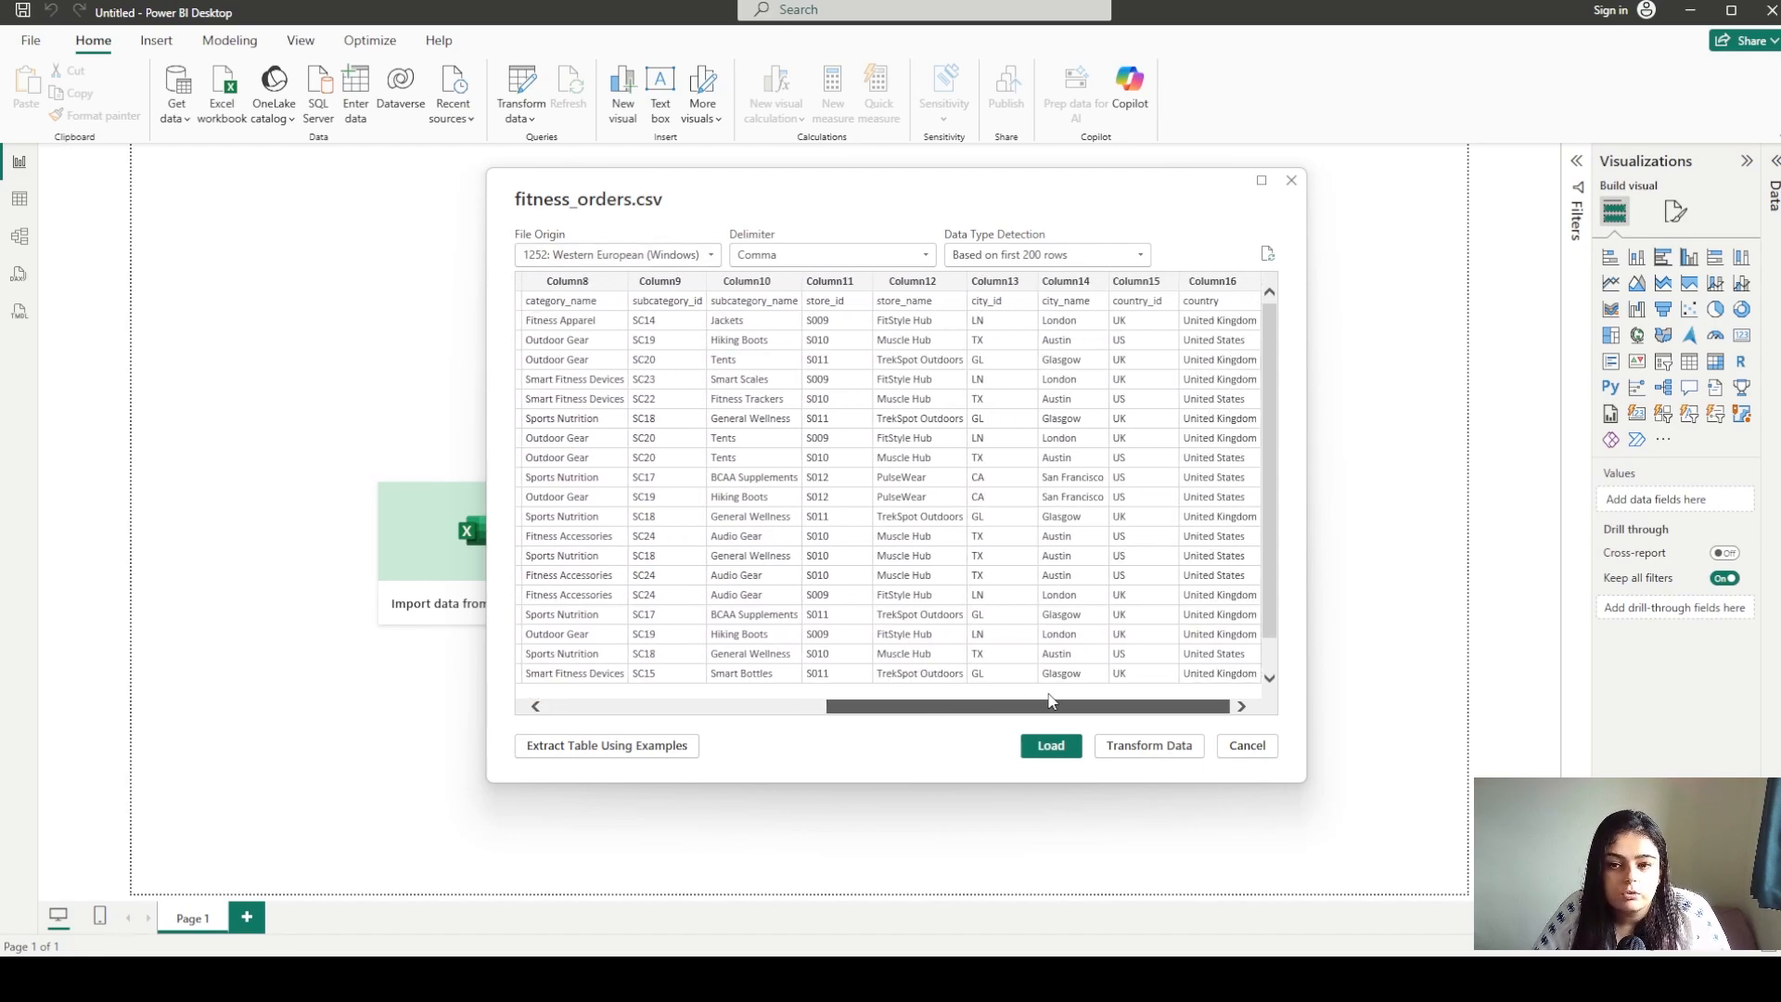
click(1160, 746)
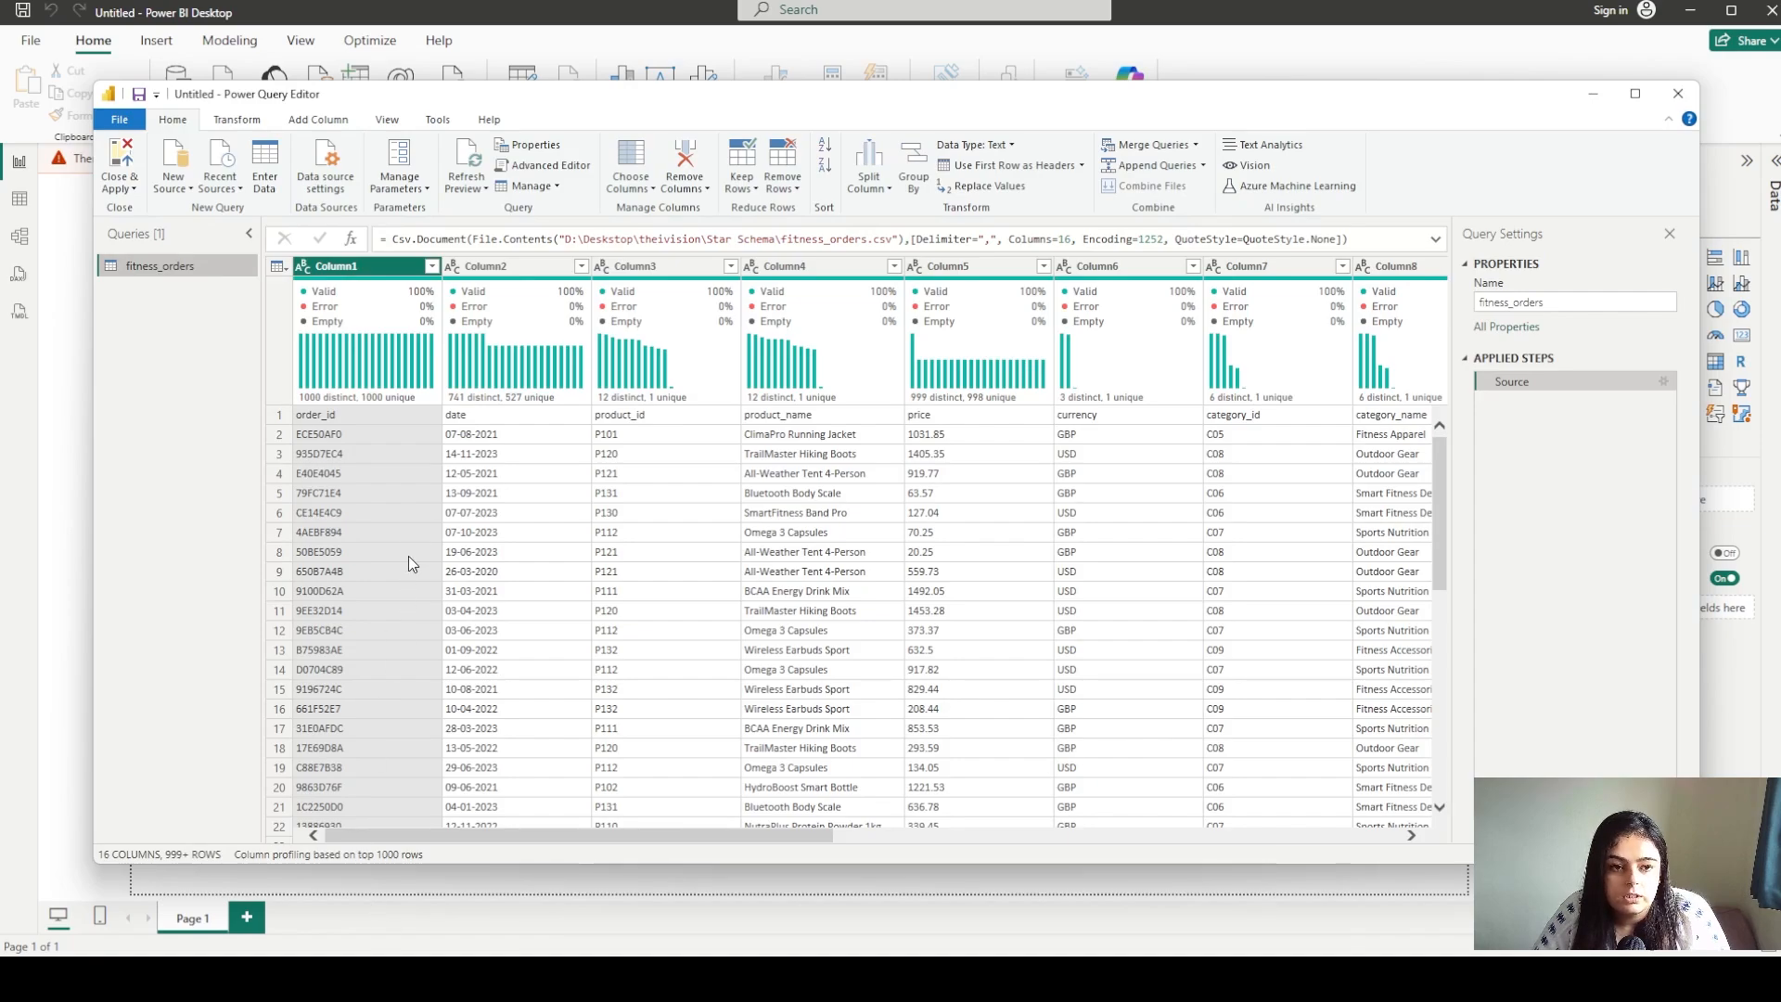
Promote the first row of the fitness_orders query to column headers
mouse_move(527, 834)
mouse_down()
mouse_move(987, 870)
mouse_move(536, 853)
mouse_up()
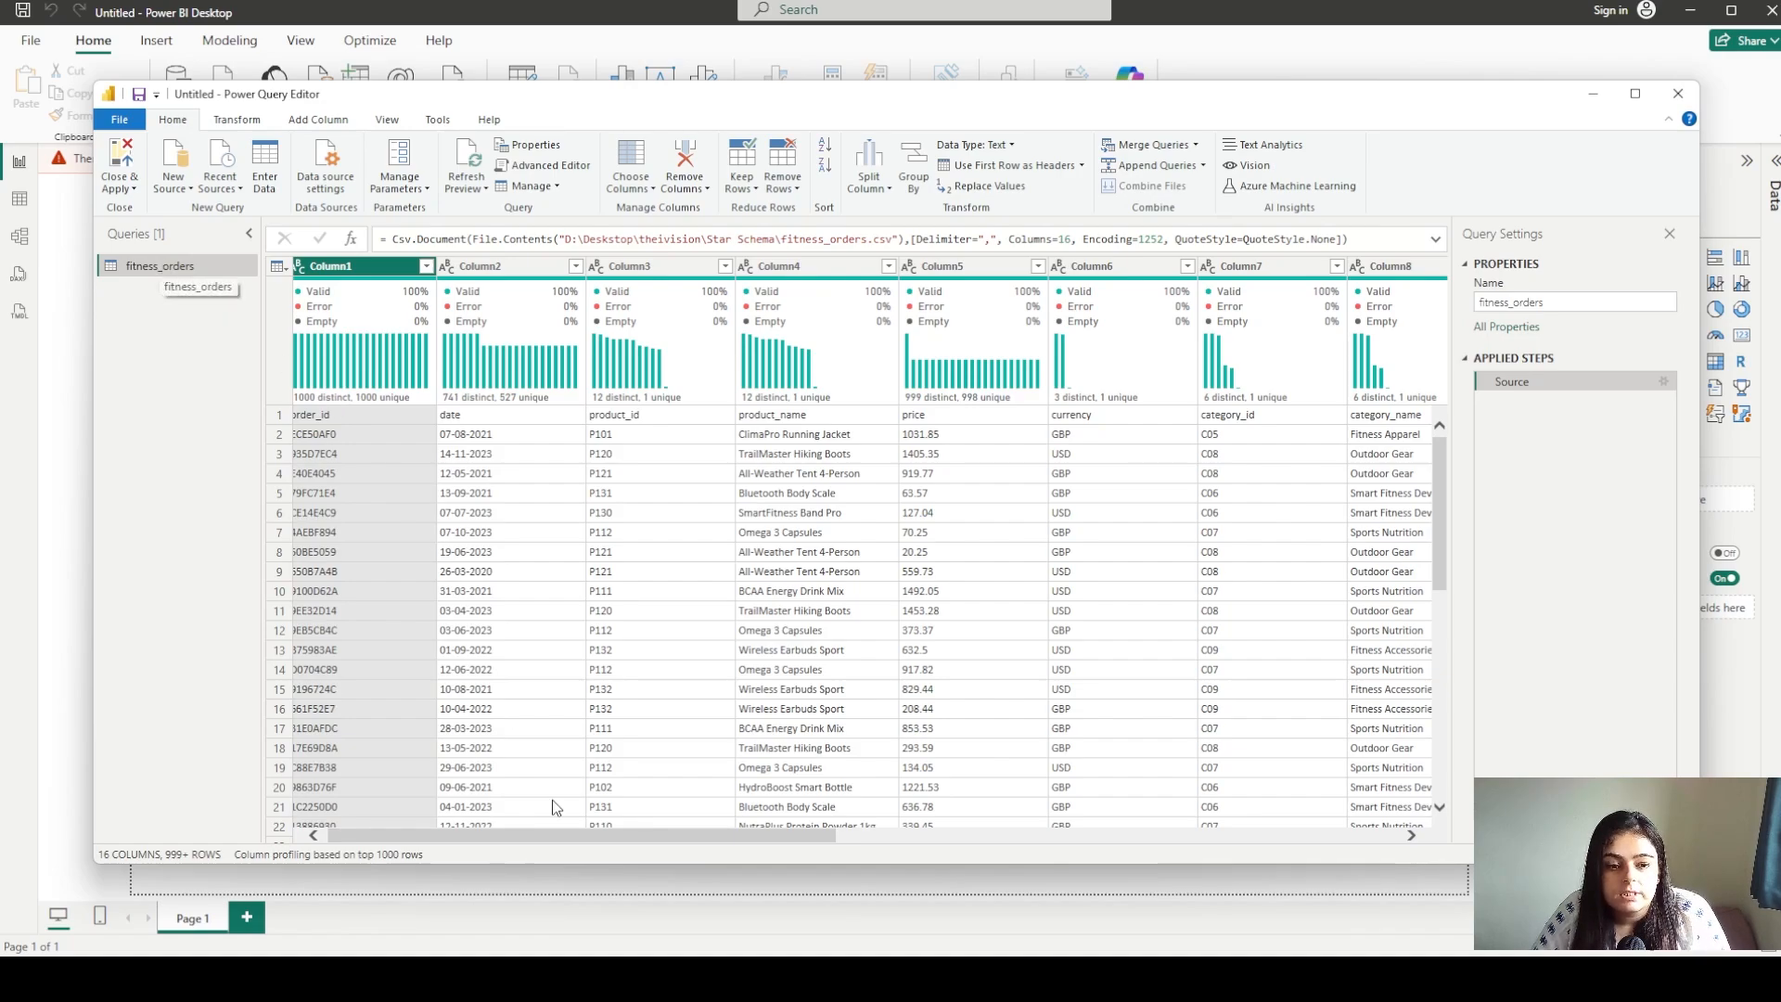
drag(557, 839, 548, 839)
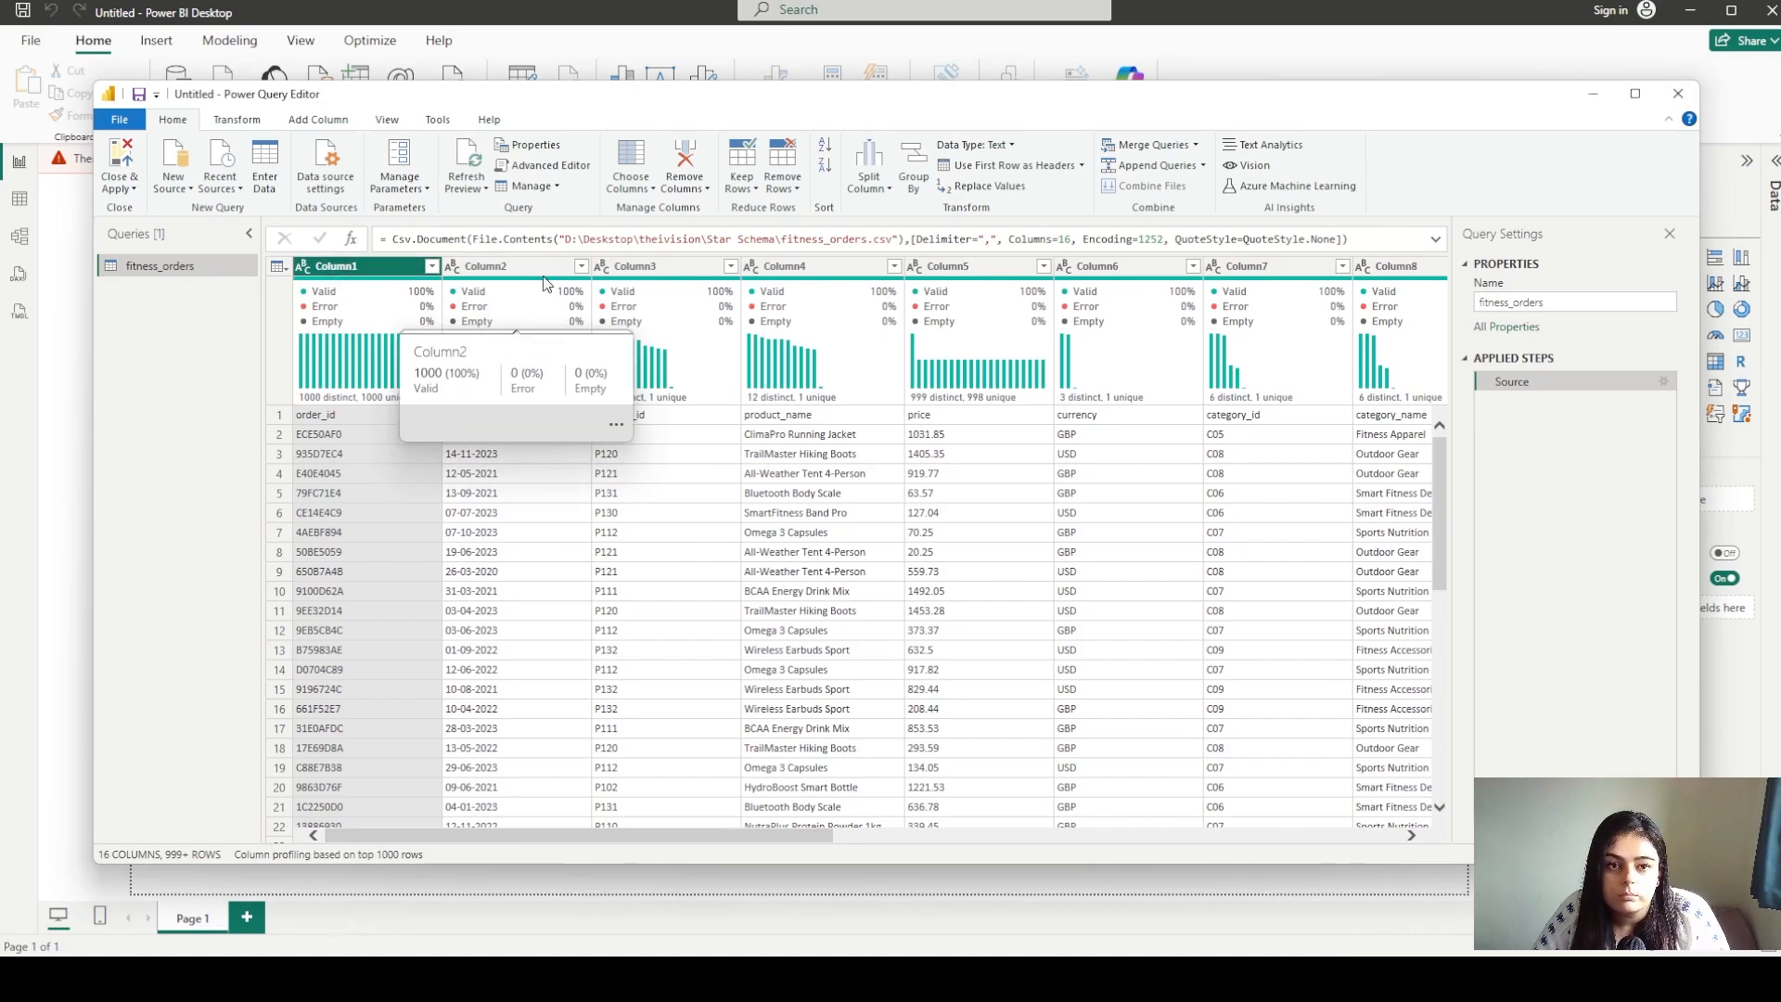
click(713, 418)
click(279, 417)
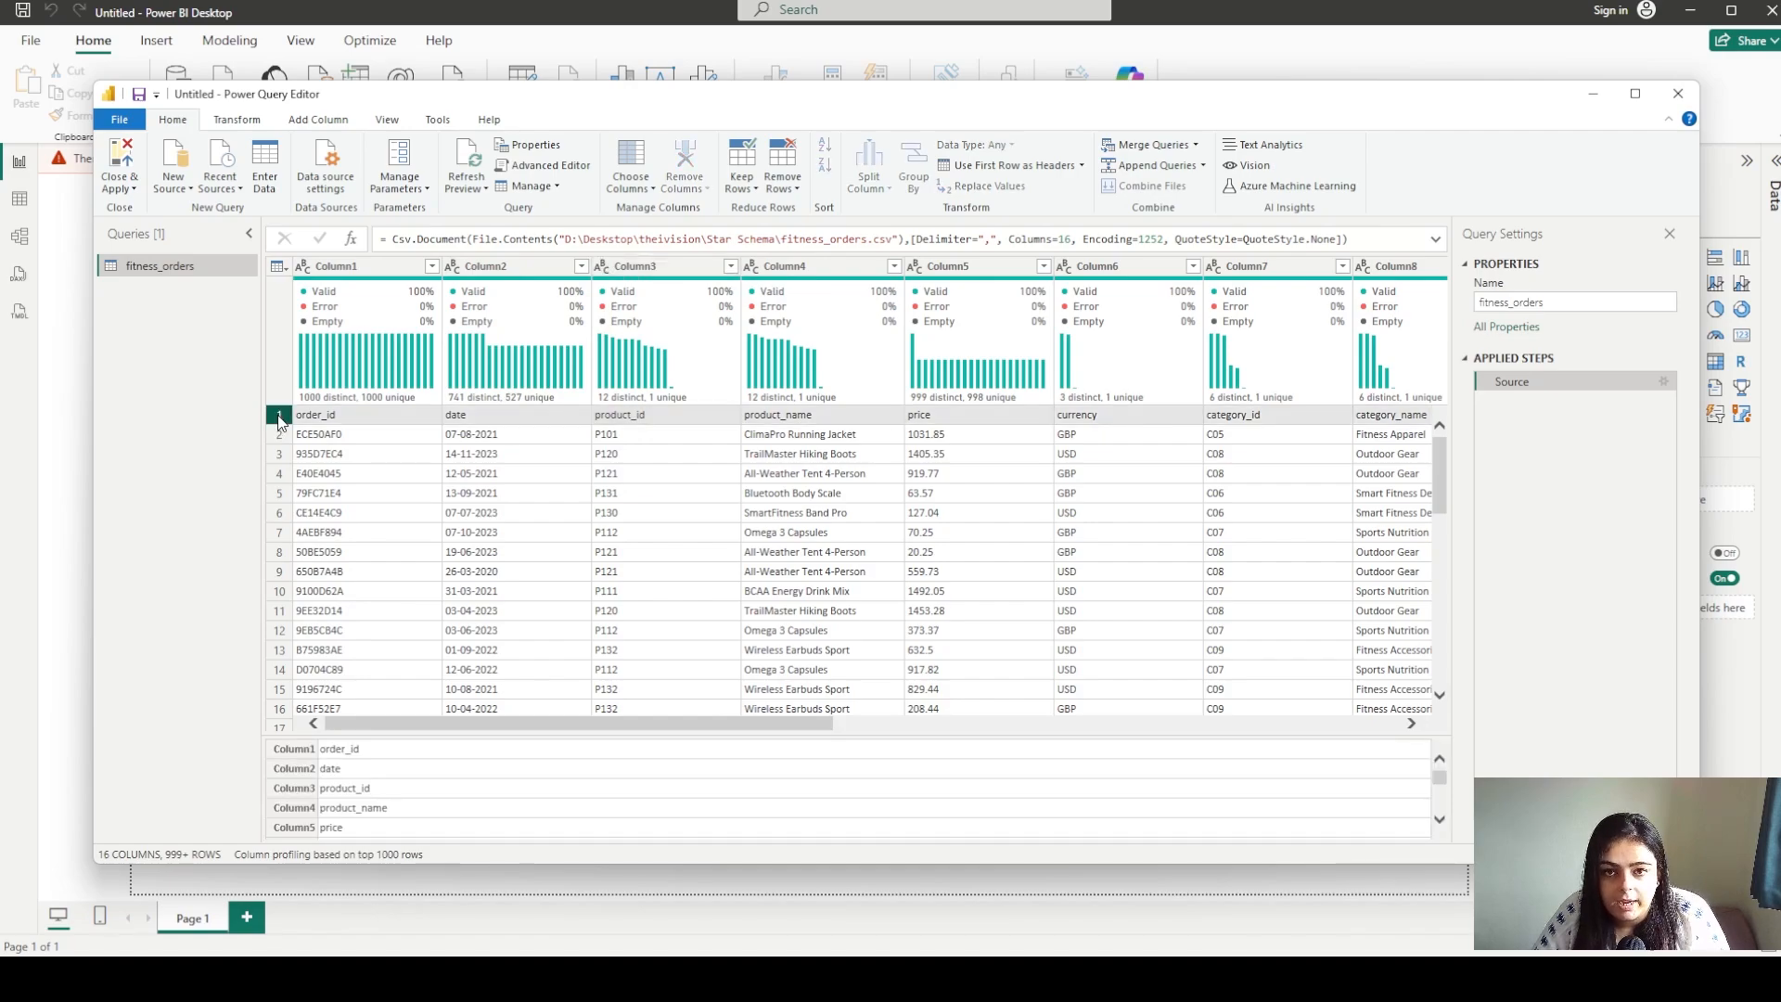
click(1015, 173)
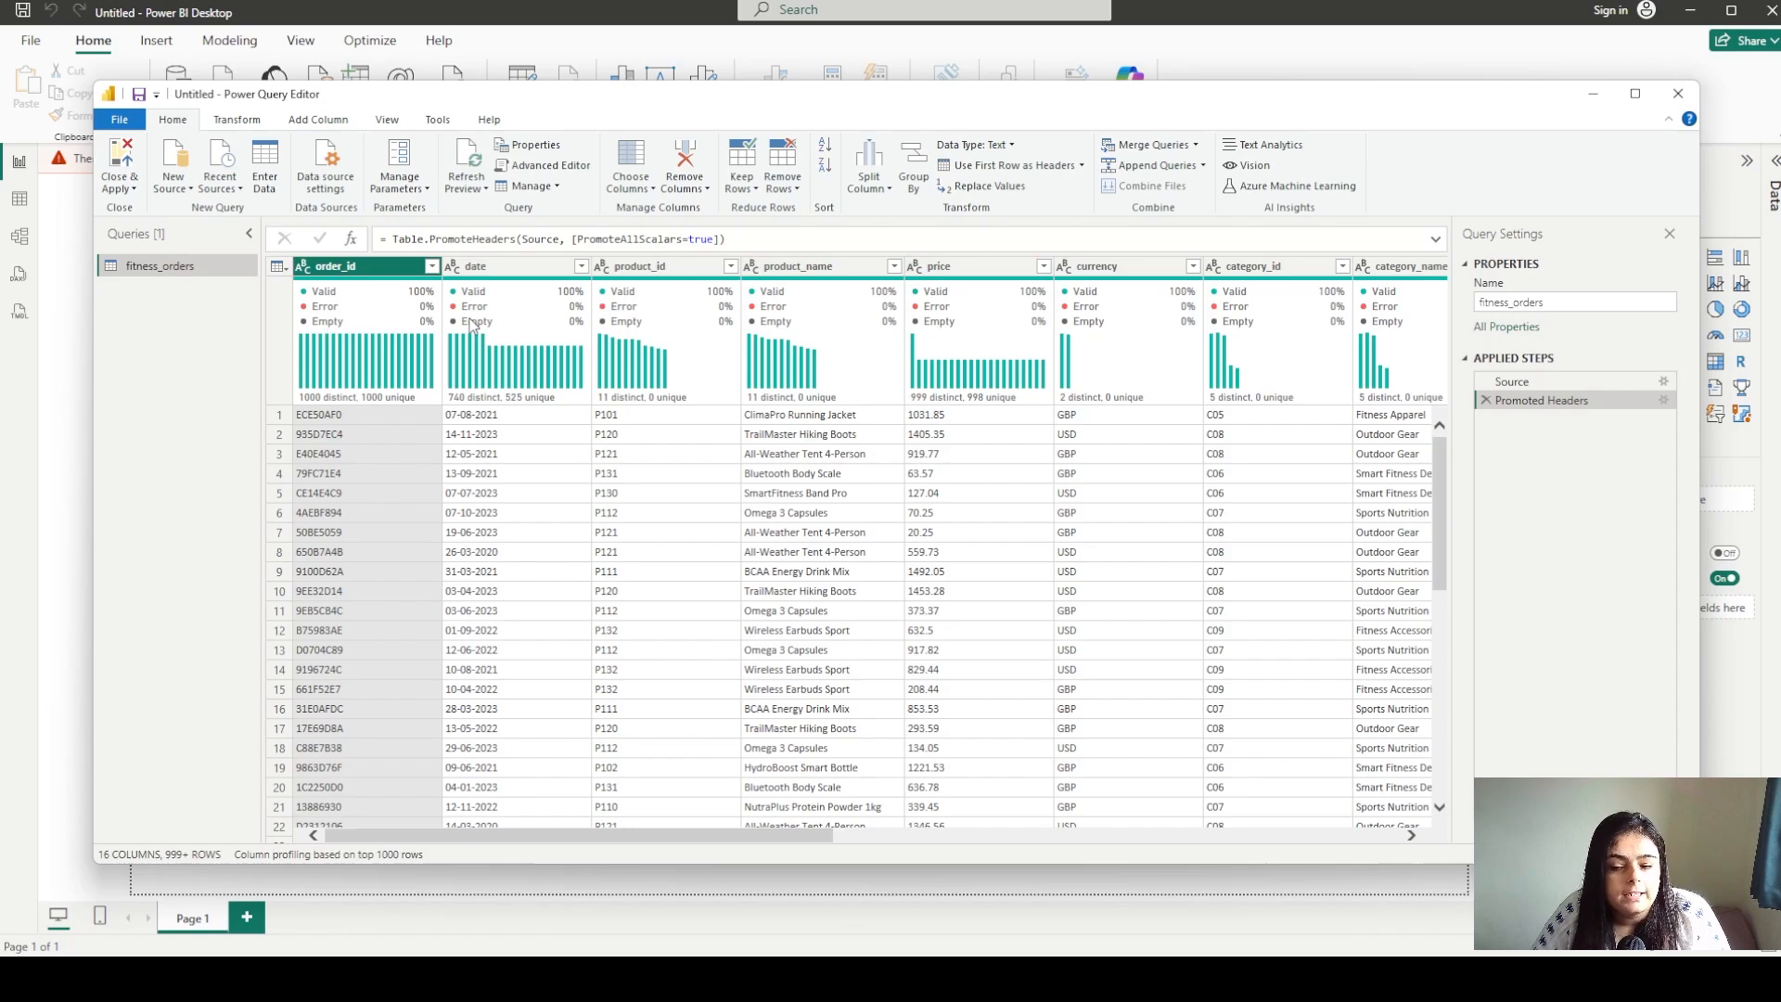
Change the data type of the date column to Date and of the price column to Decimal Number
mouse_move(472, 325)
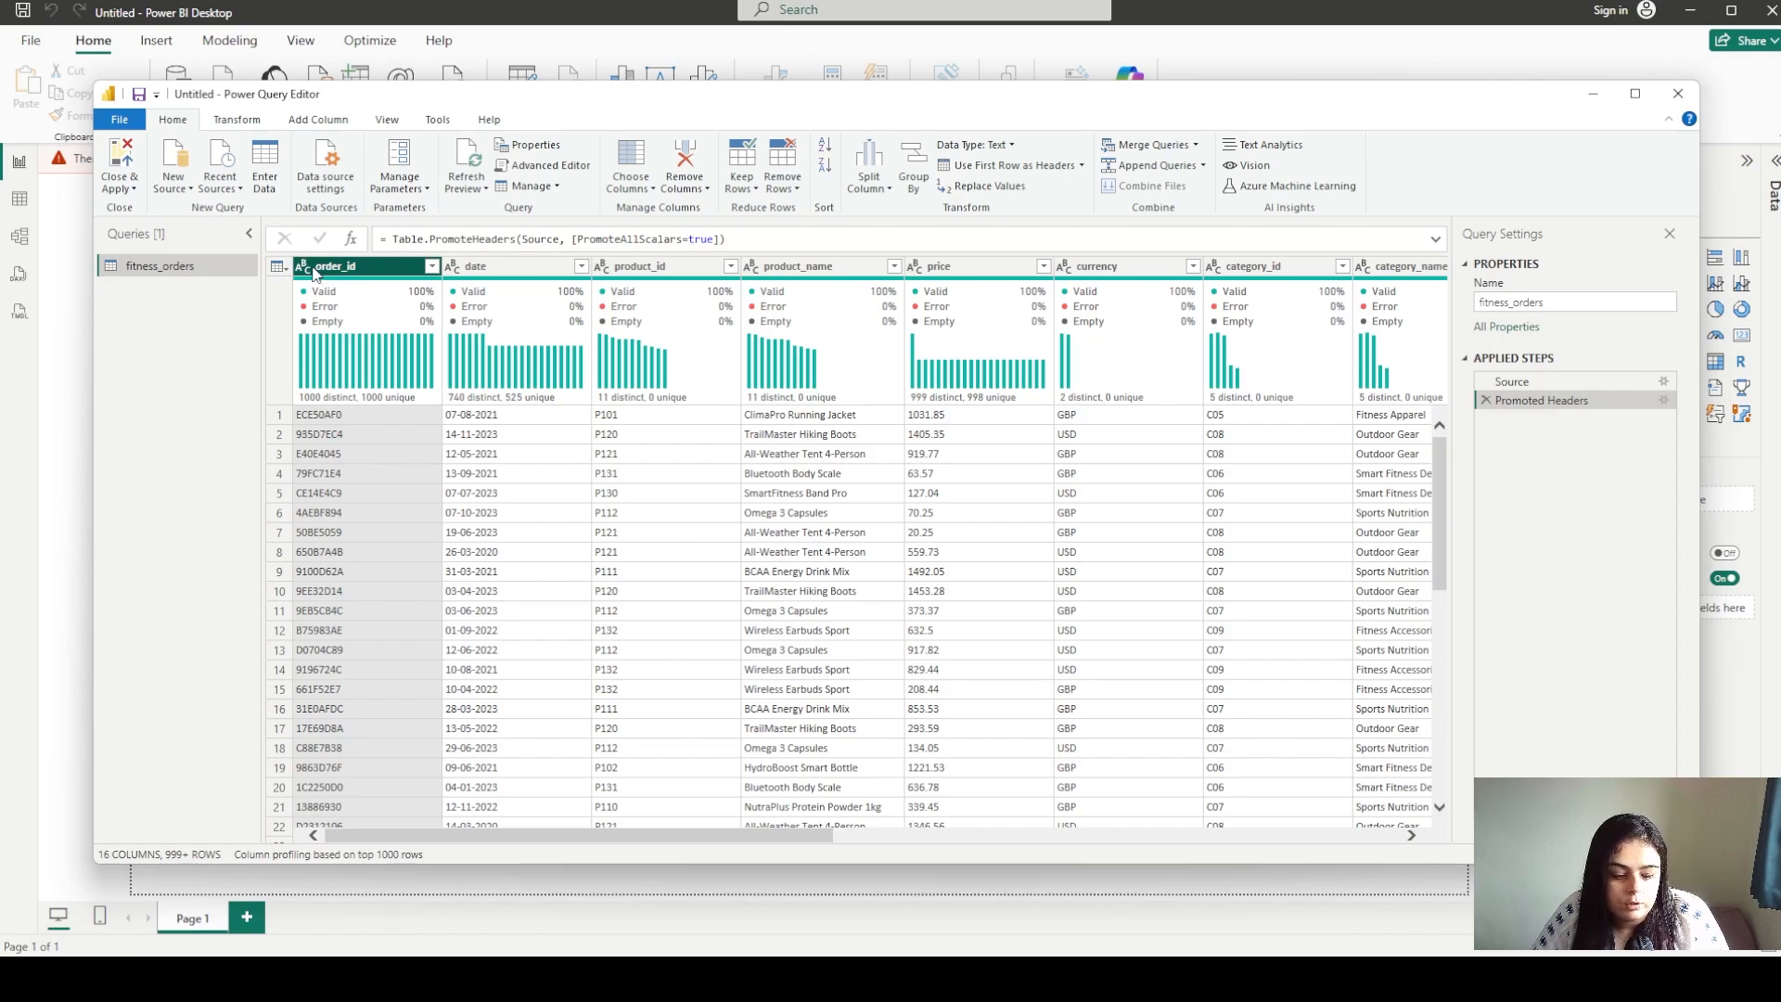
click(452, 269)
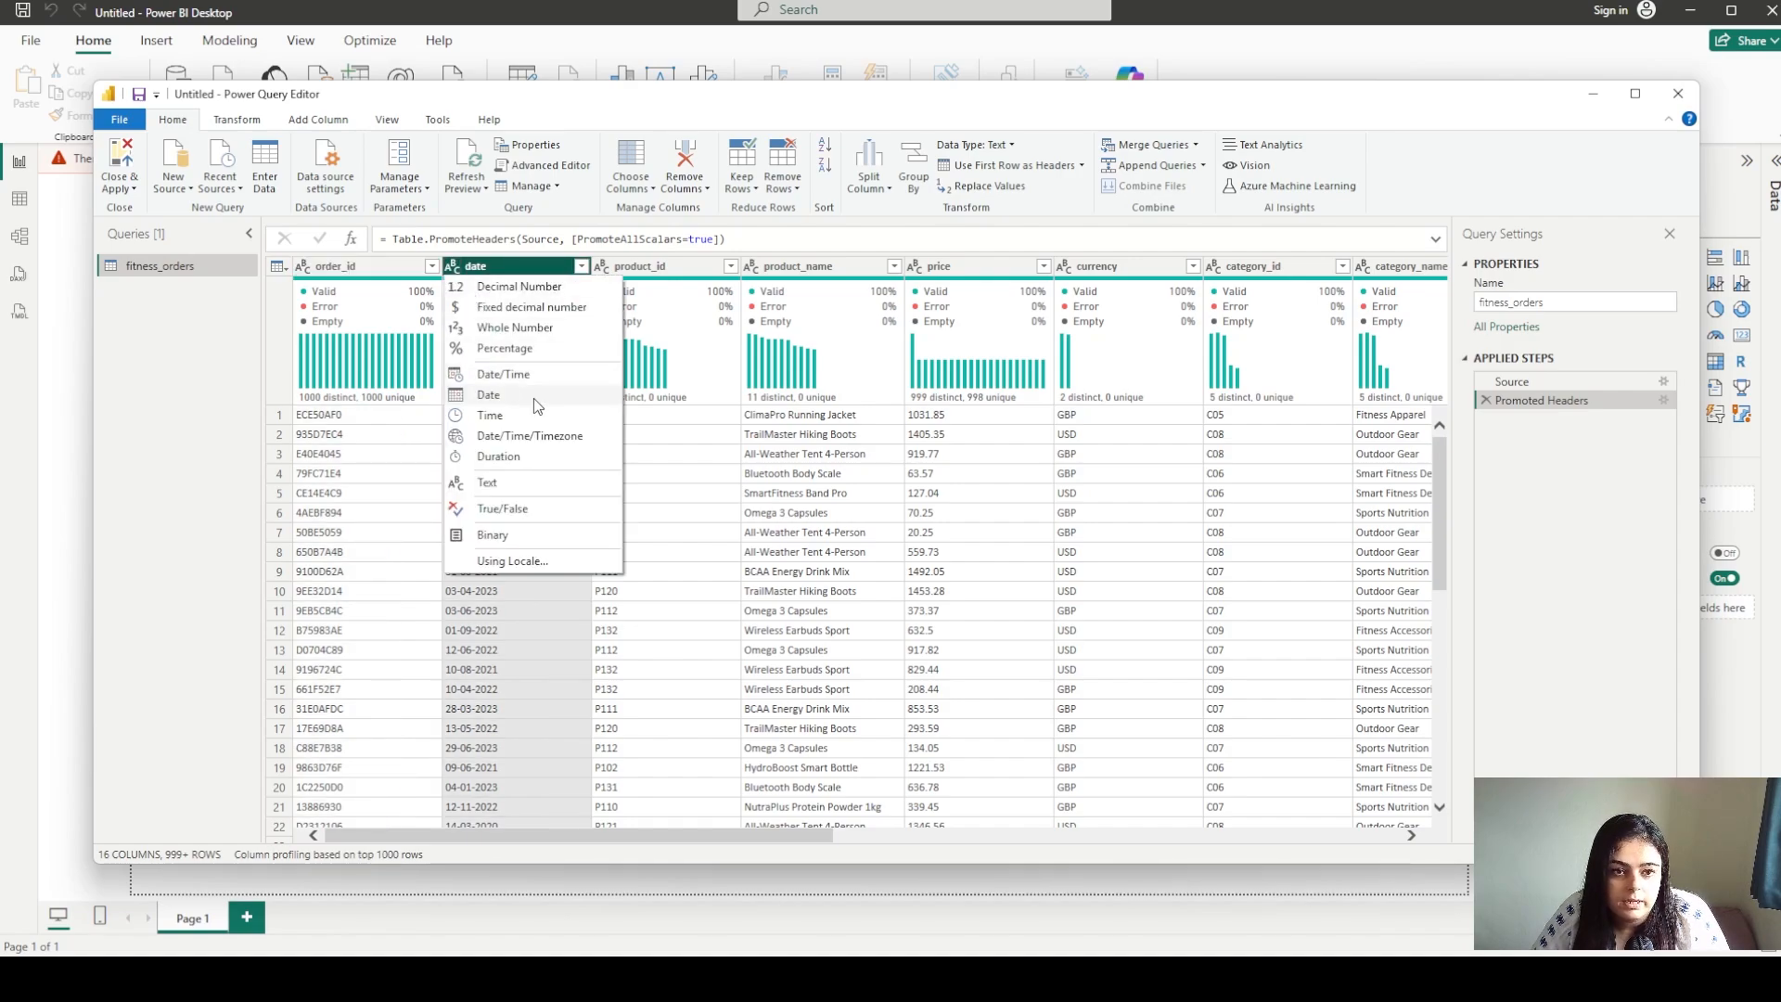
click(533, 398)
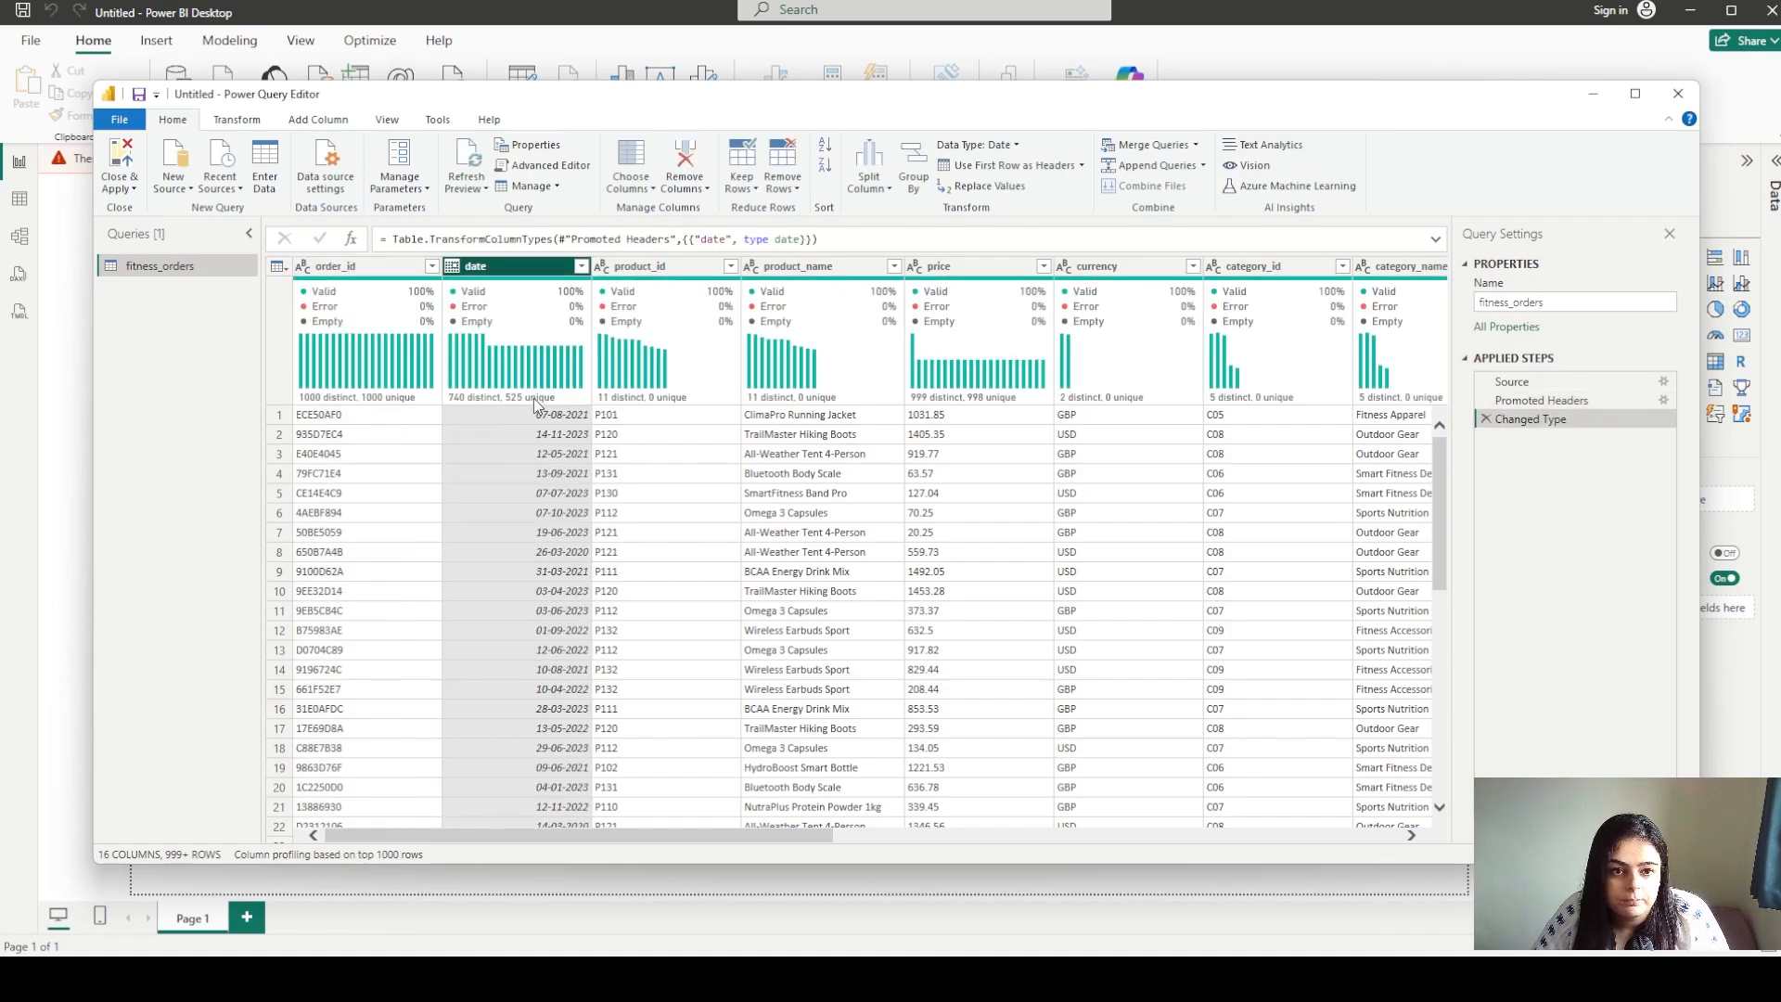
click(624, 268)
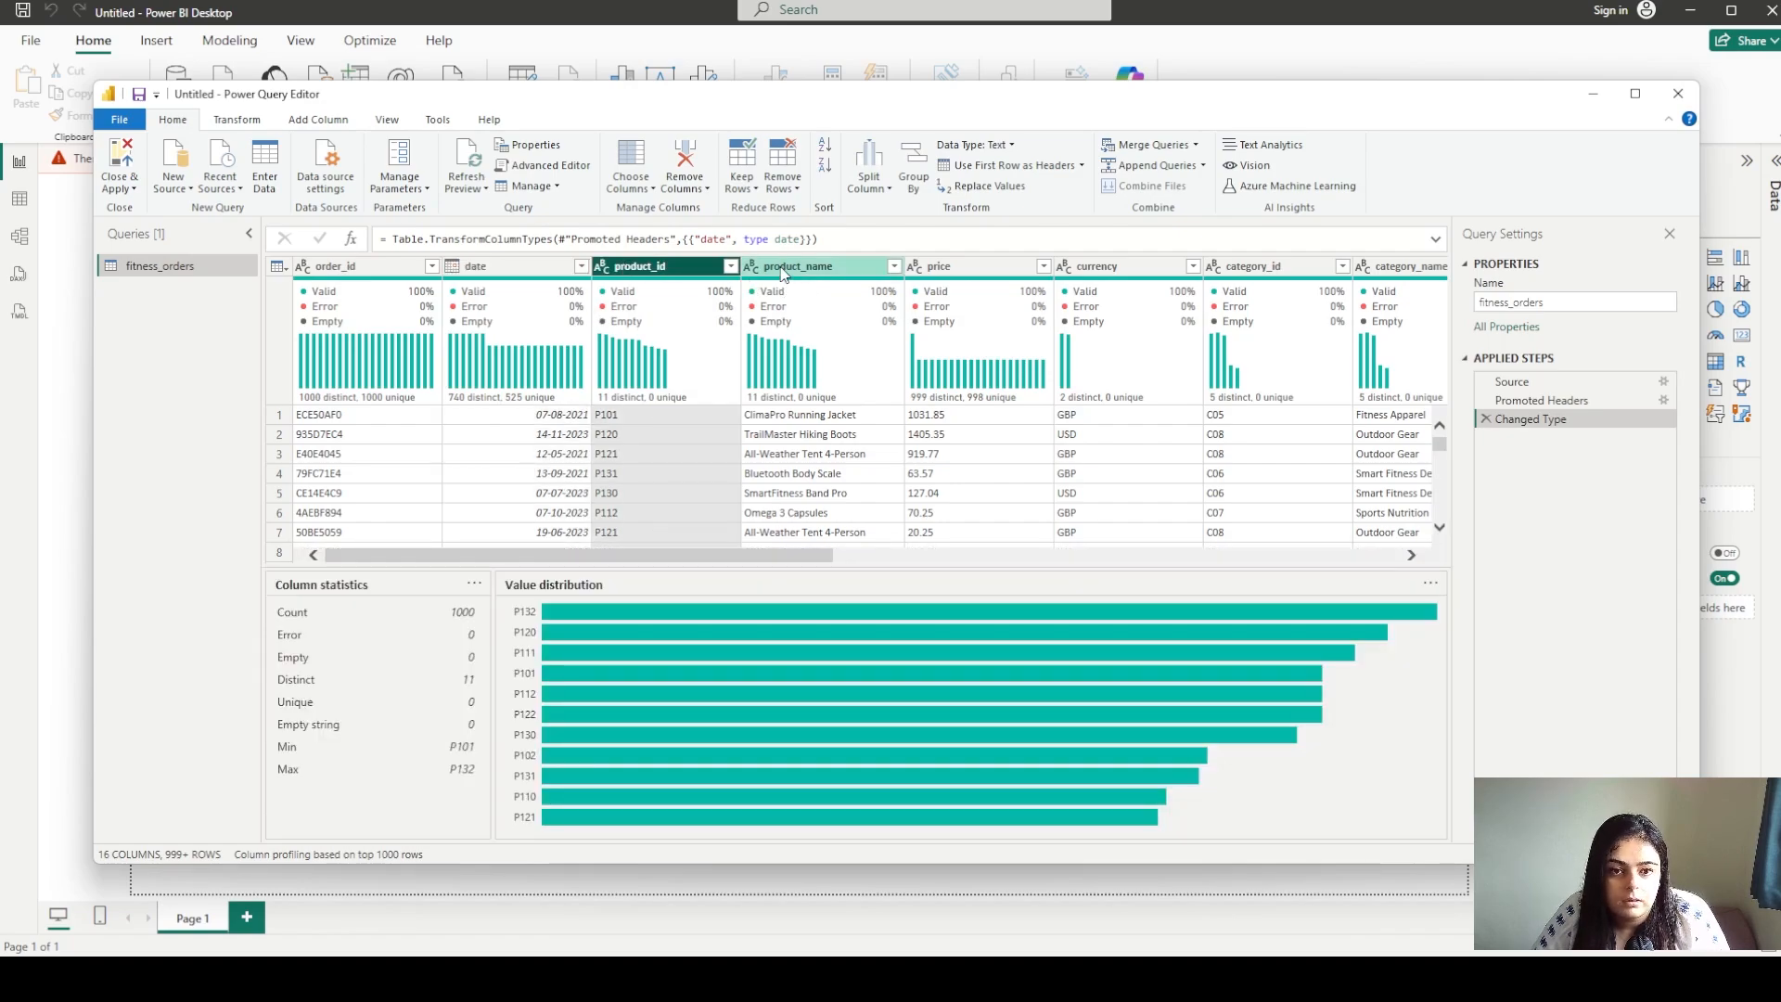
click(782, 269)
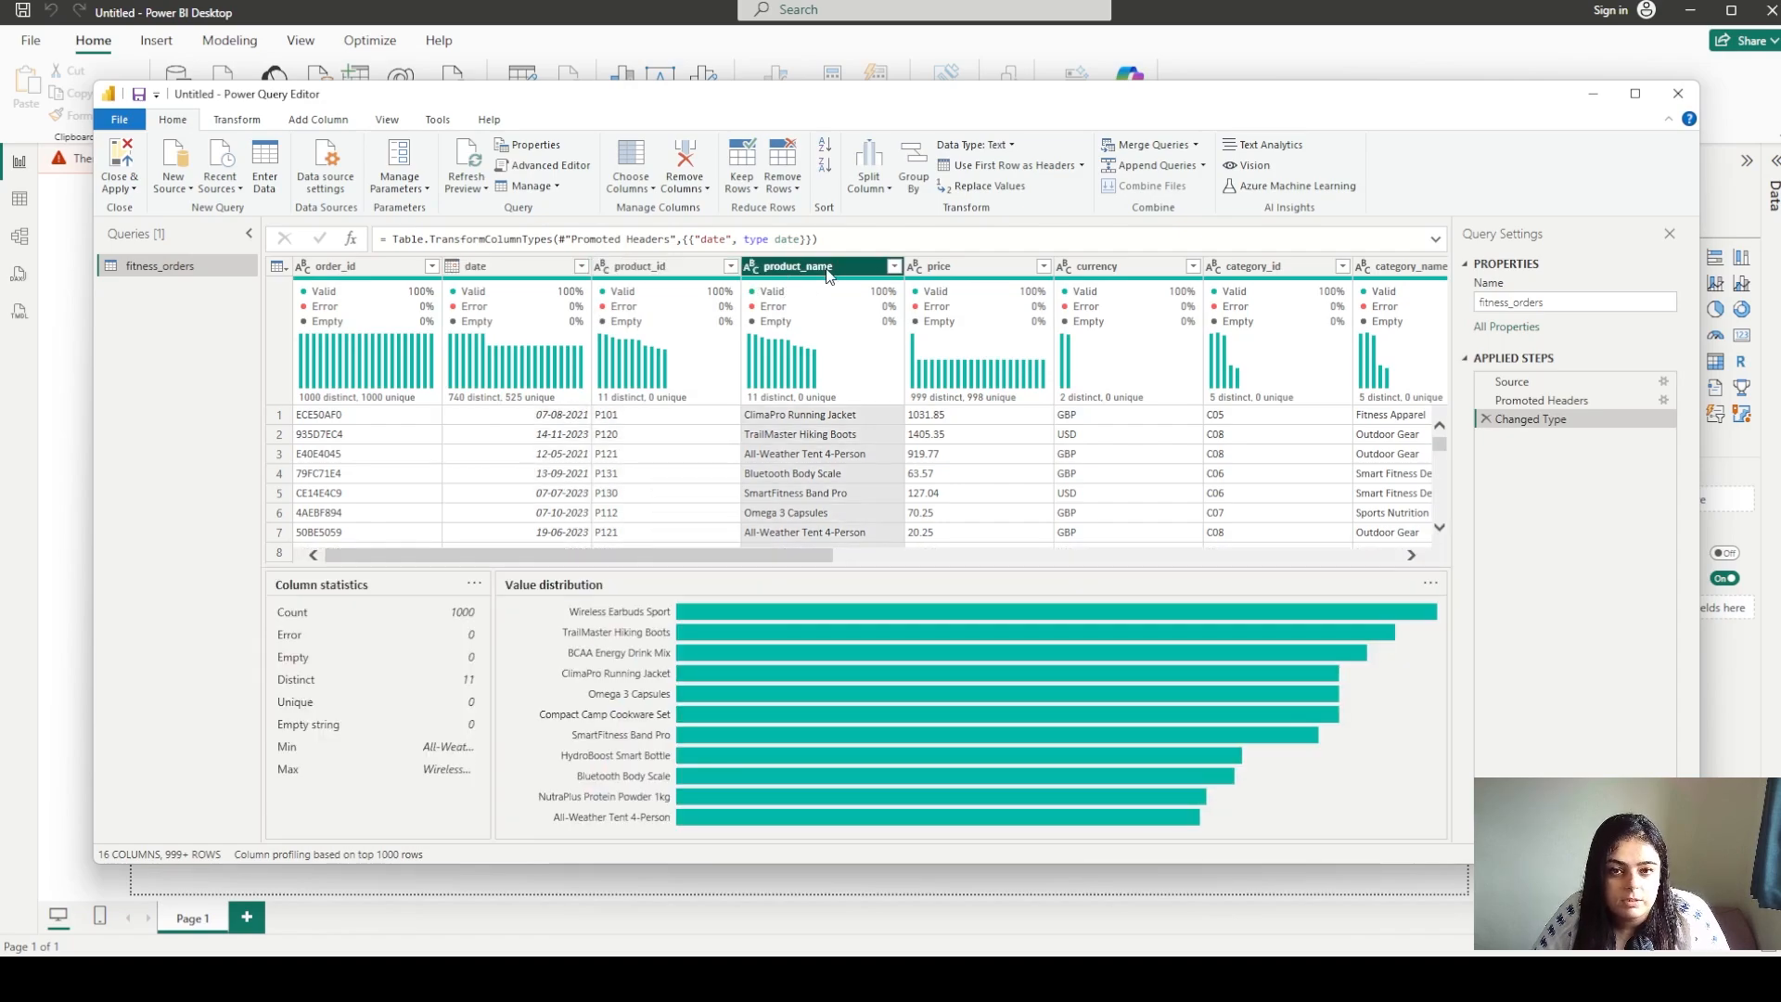
click(916, 268)
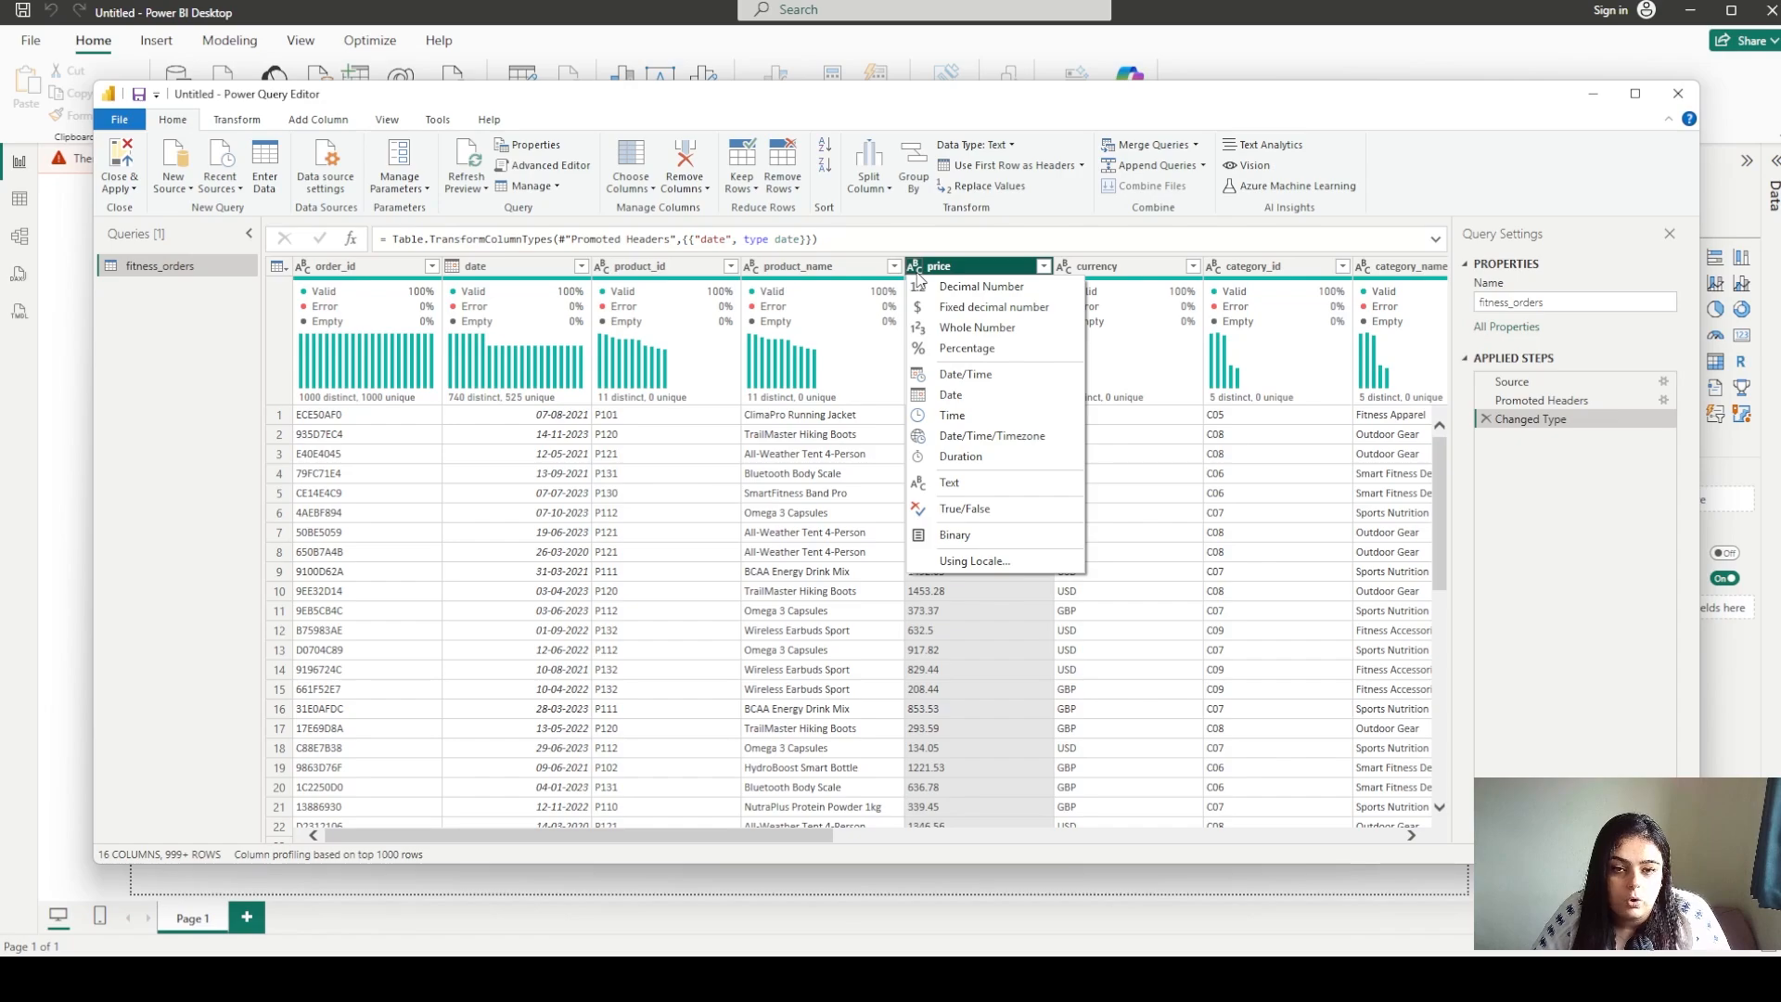
click(956, 290)
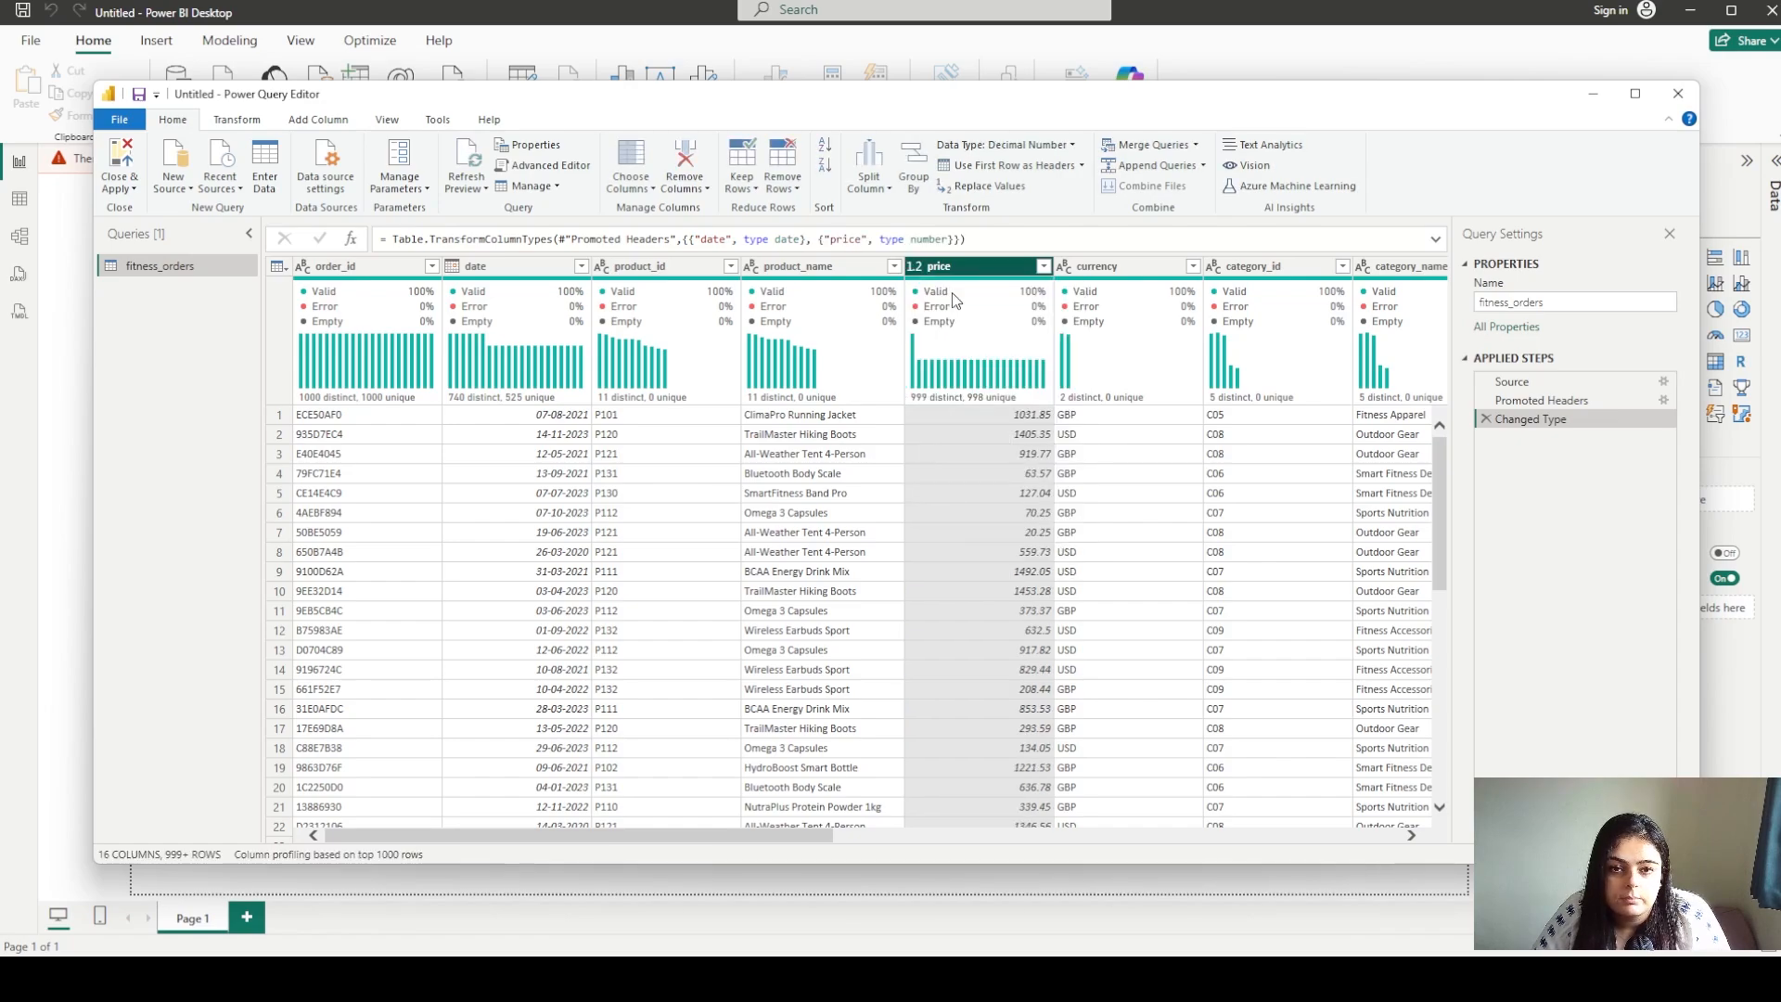
Review the remaining columns of fitness_orders and the value distribution of the currency column
drag(776, 844, 969, 817)
click(546, 278)
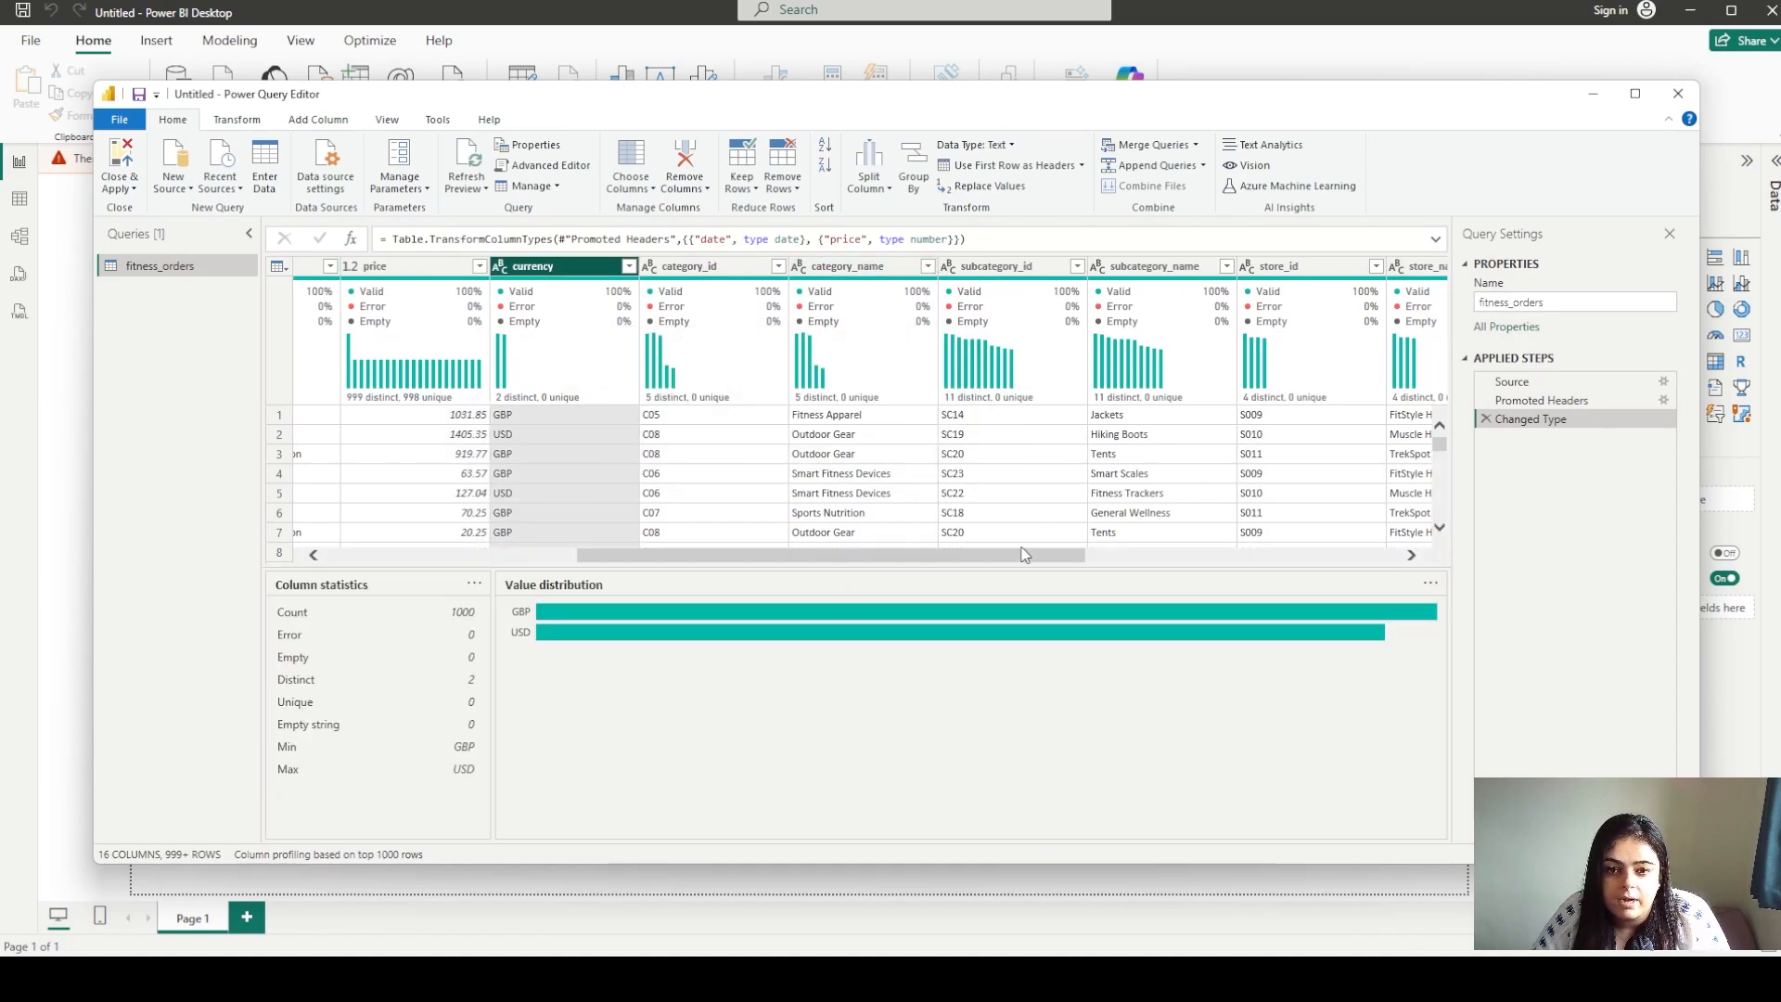
mouse_move(1028, 554)
mouse_down()
mouse_move(1364, 560)
mouse_move(761, 522)
mouse_up()
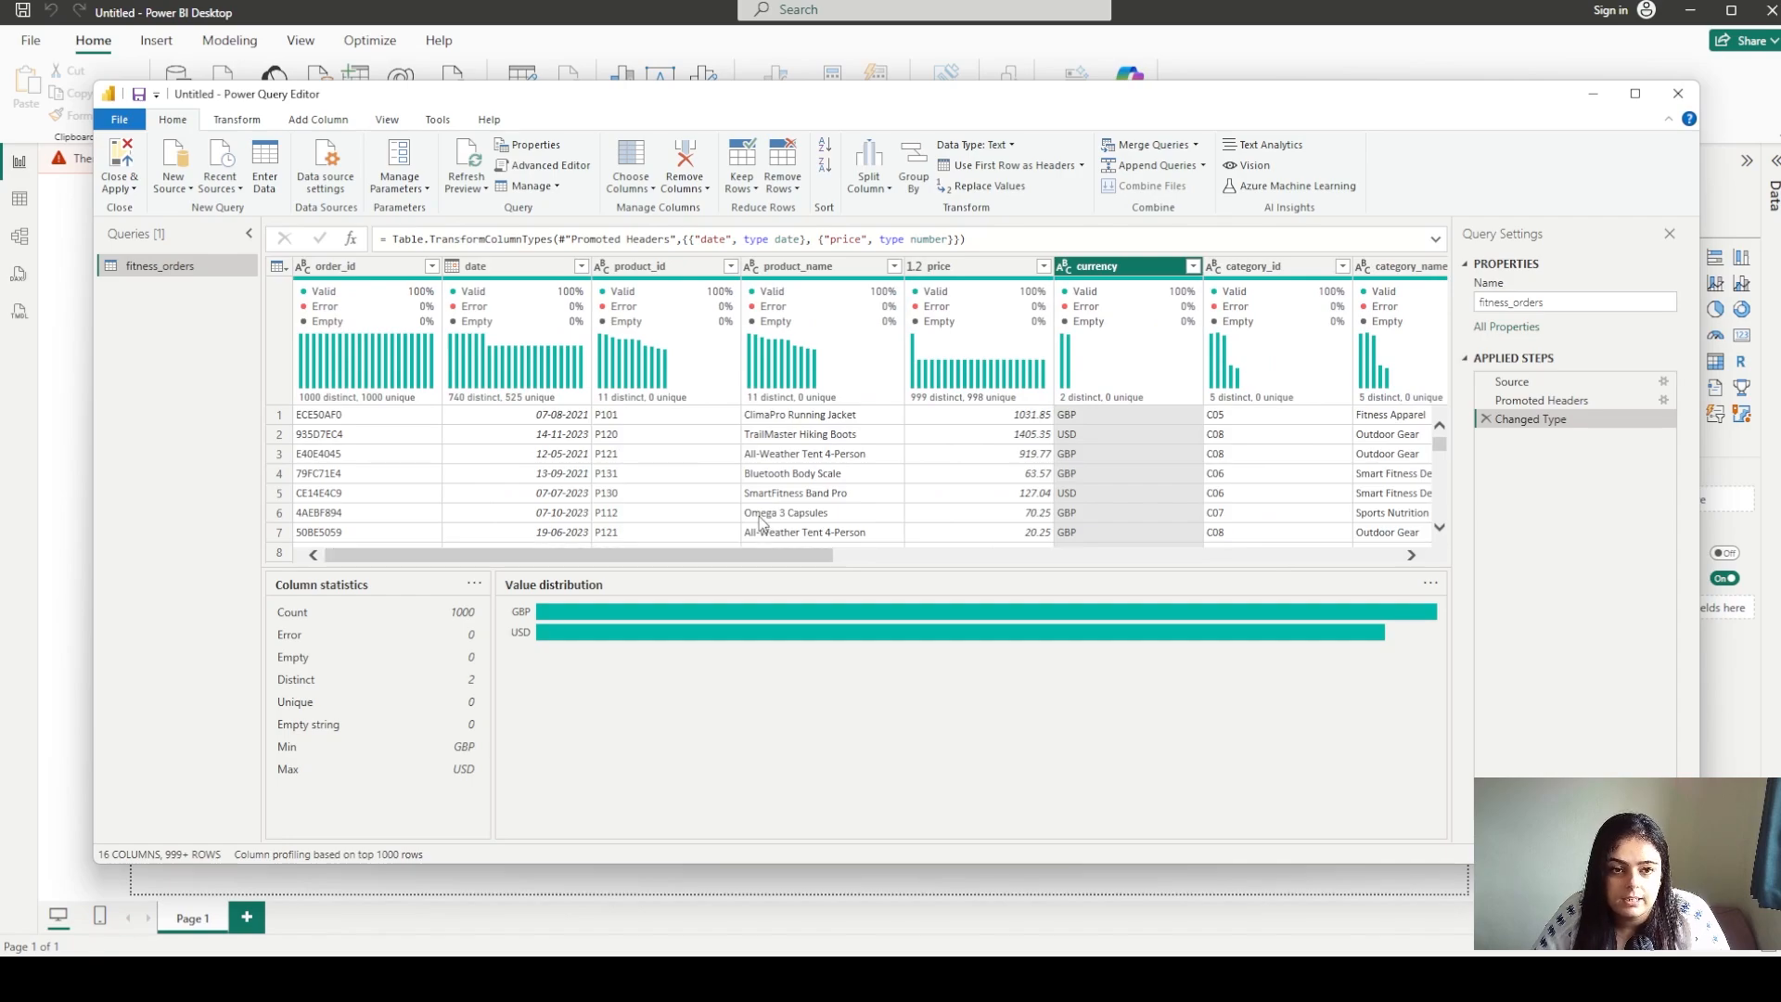
Create five duplicates of the fitness_orders query
drag(172, 269, 176, 272)
right_click(176, 272)
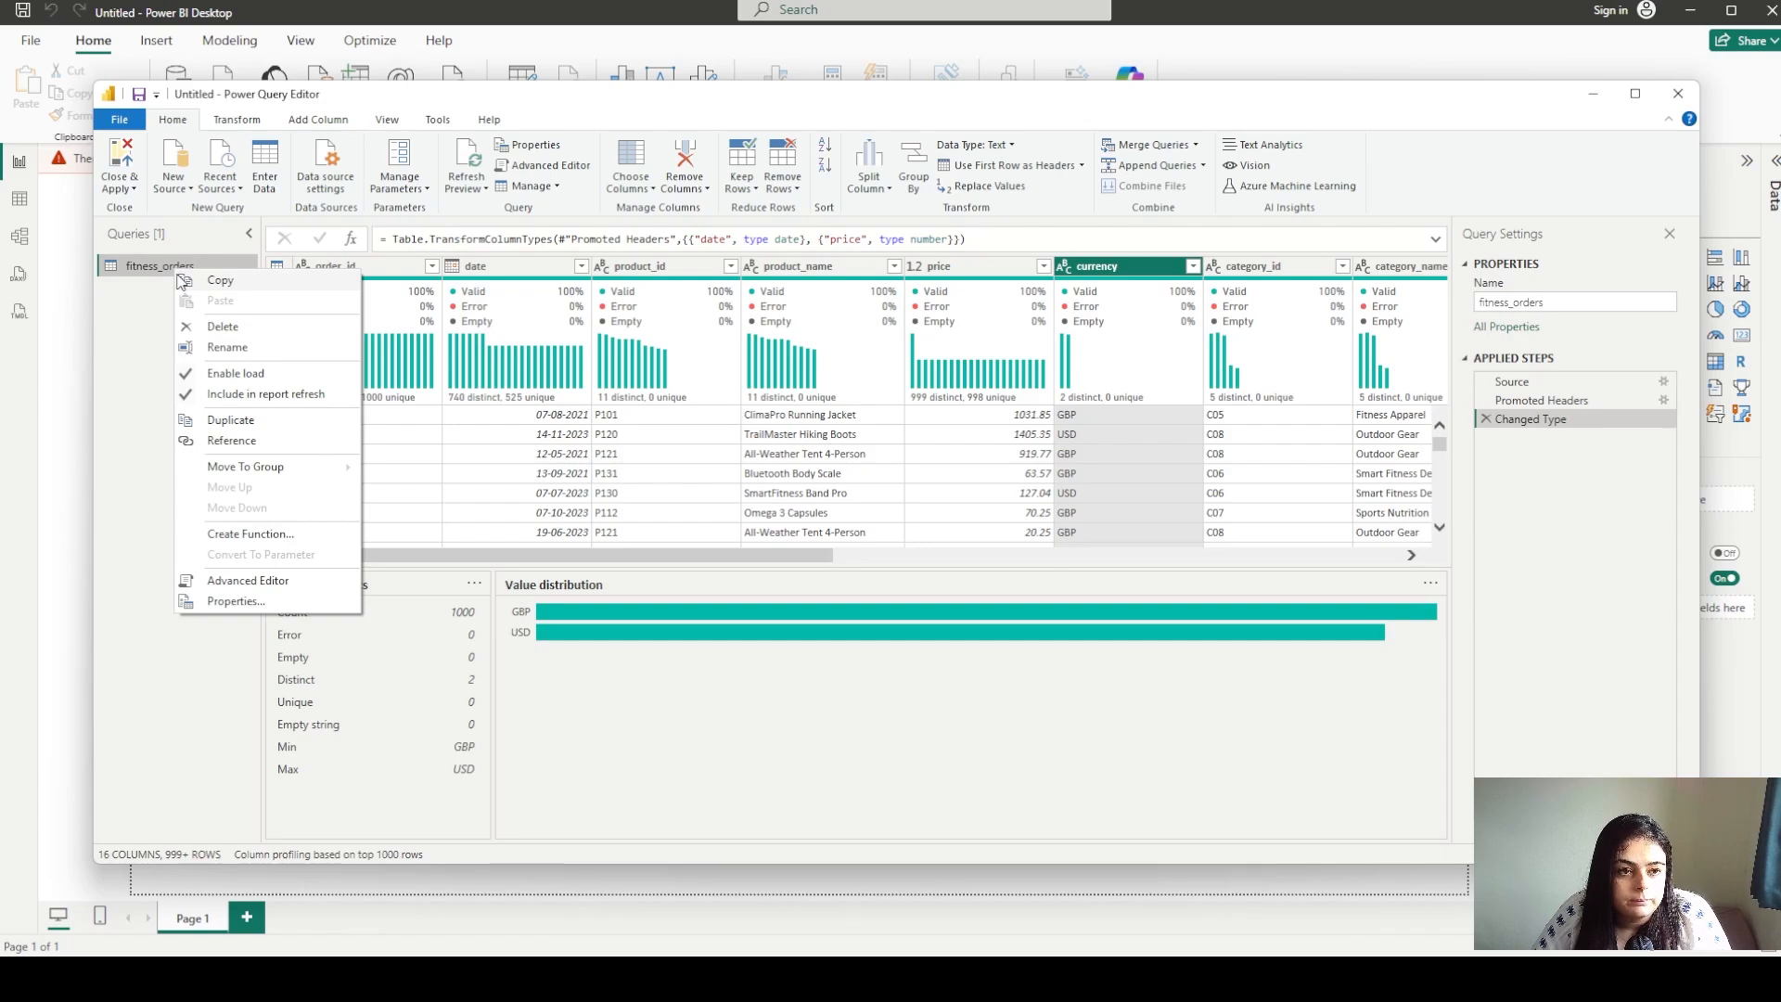
click(232, 420)
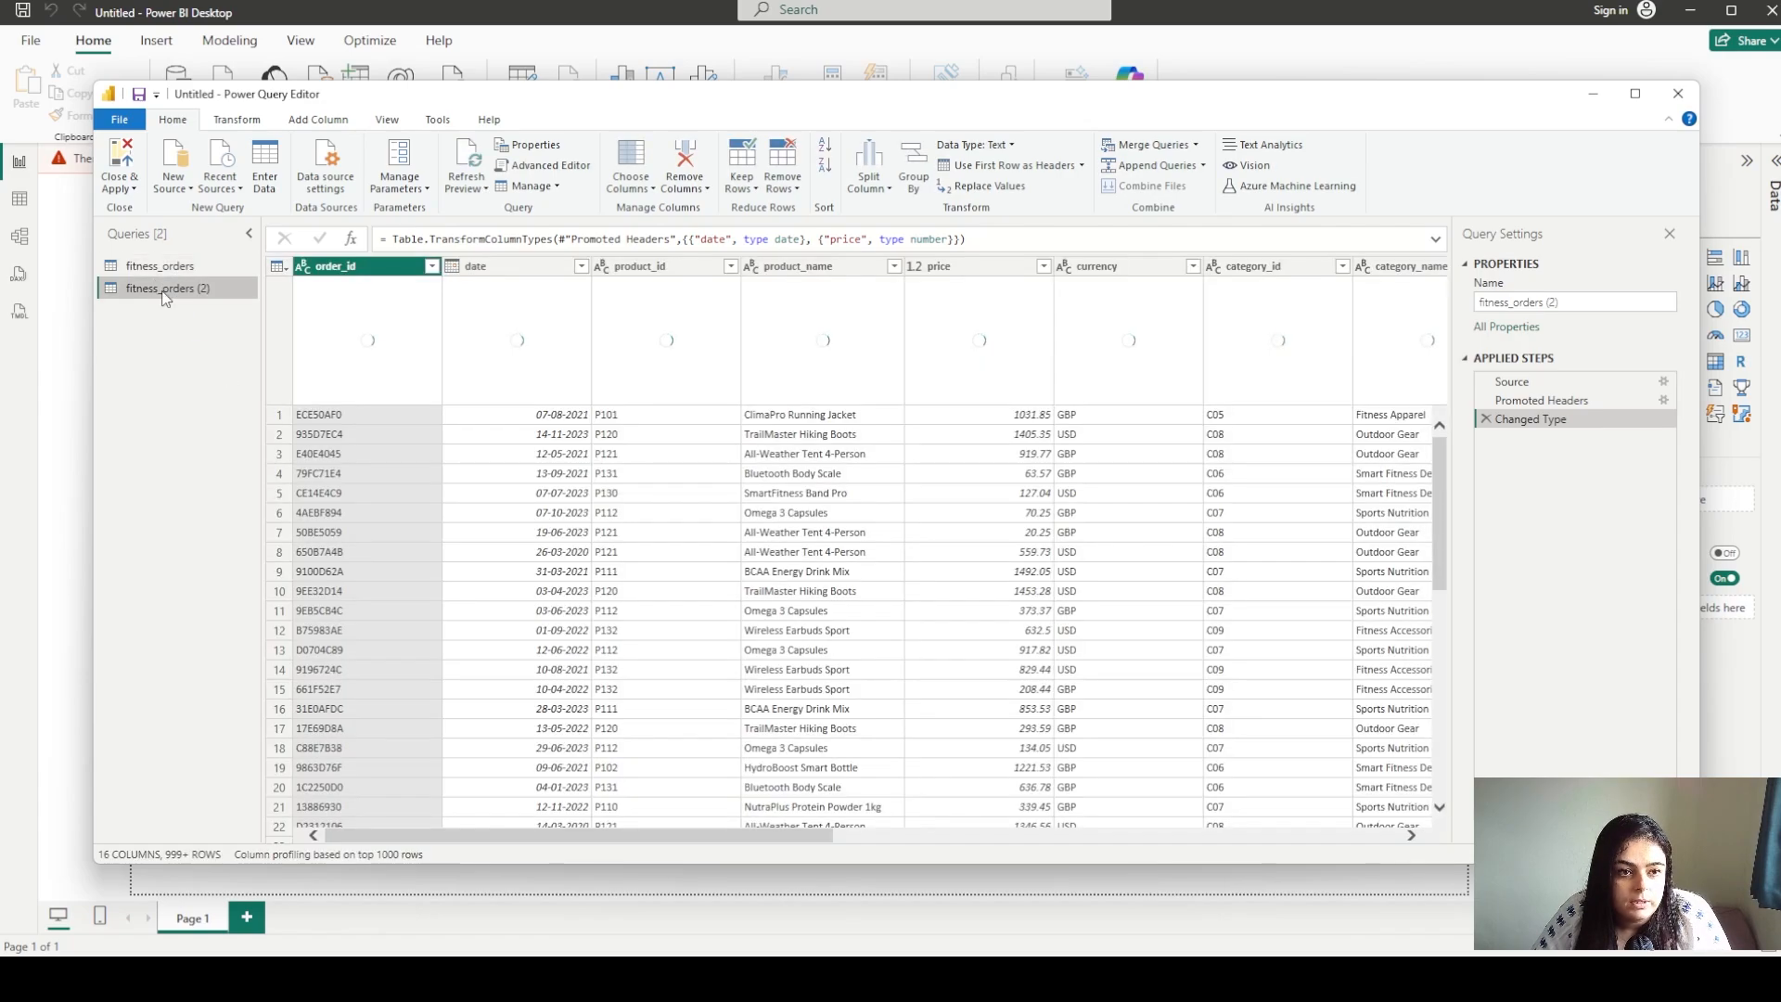
drag(164, 294, 165, 297)
right_click(164, 295)
click(243, 437)
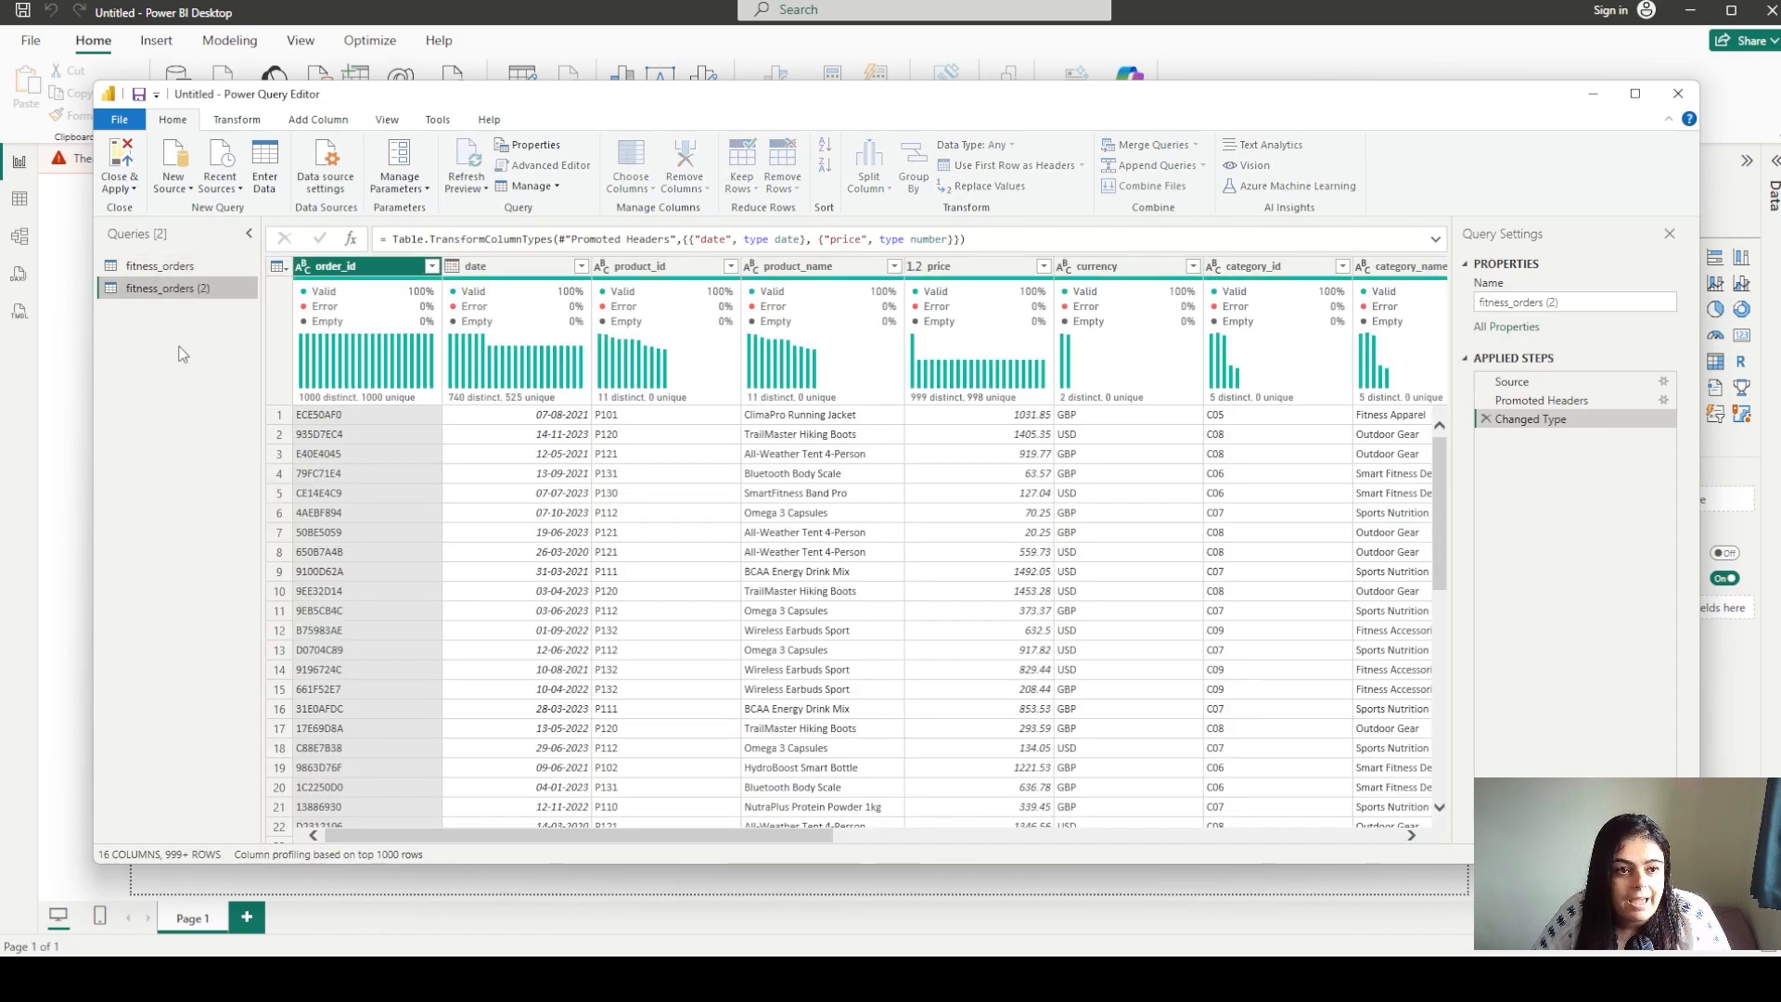
right_click(161, 315)
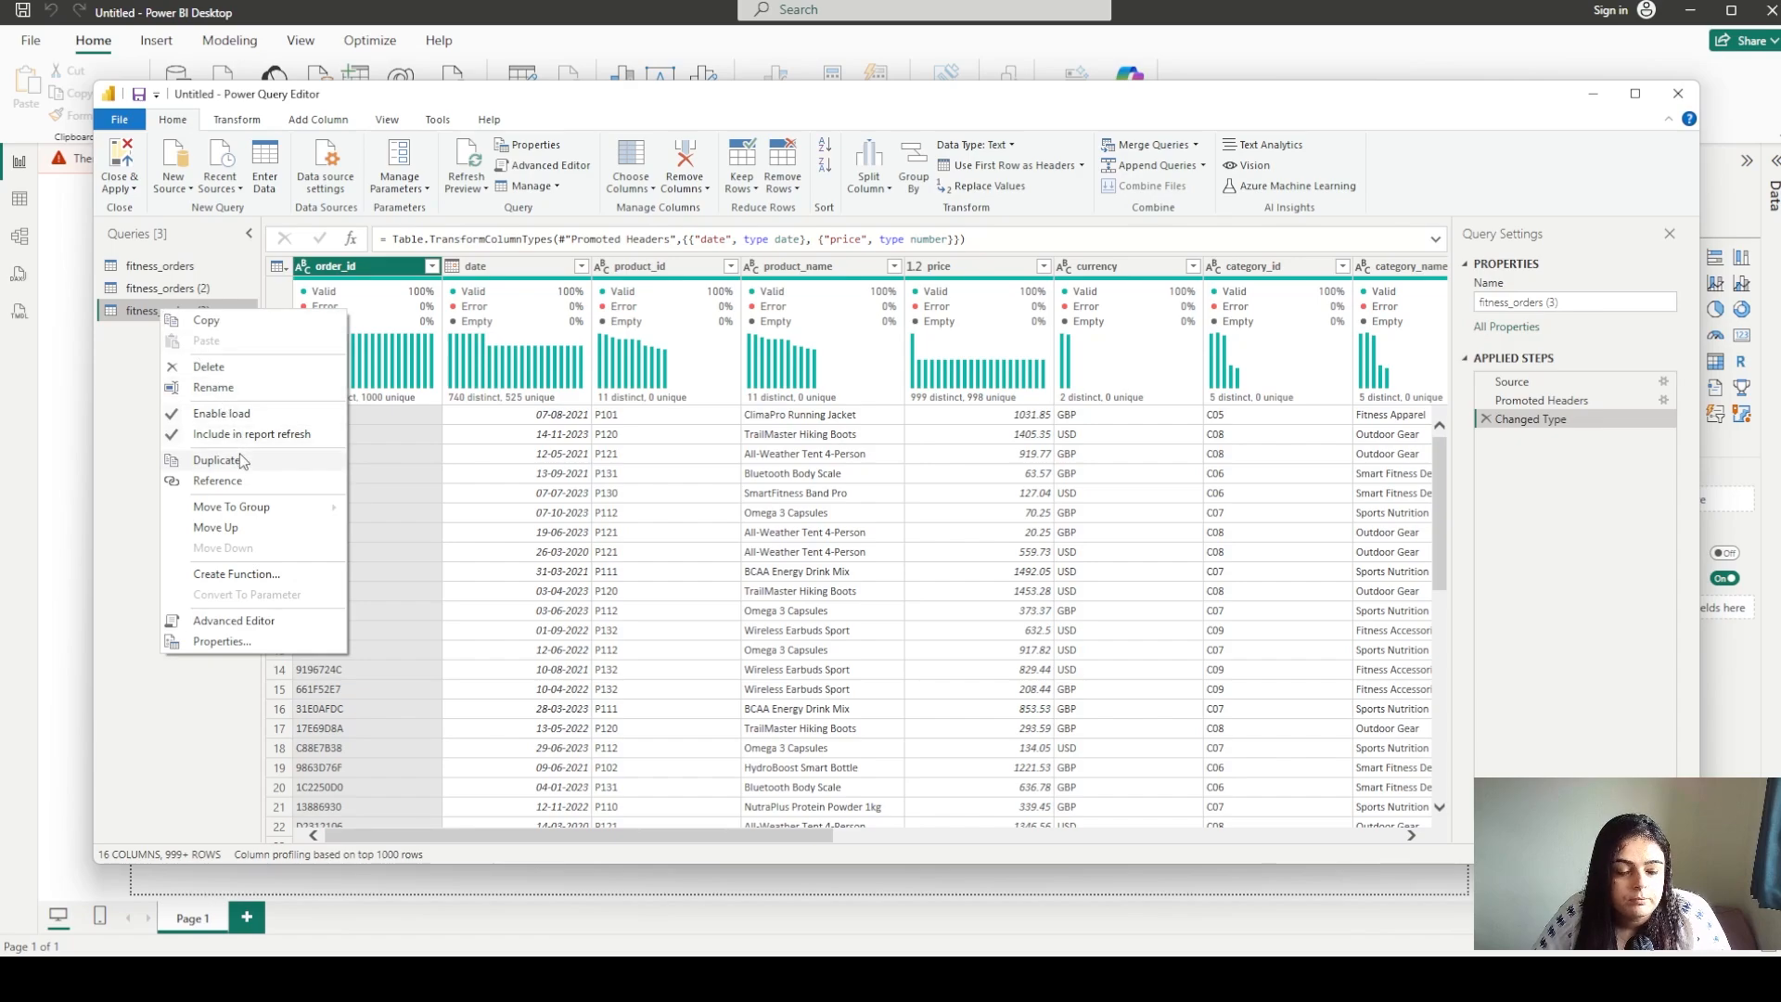
click(241, 461)
right_click(149, 333)
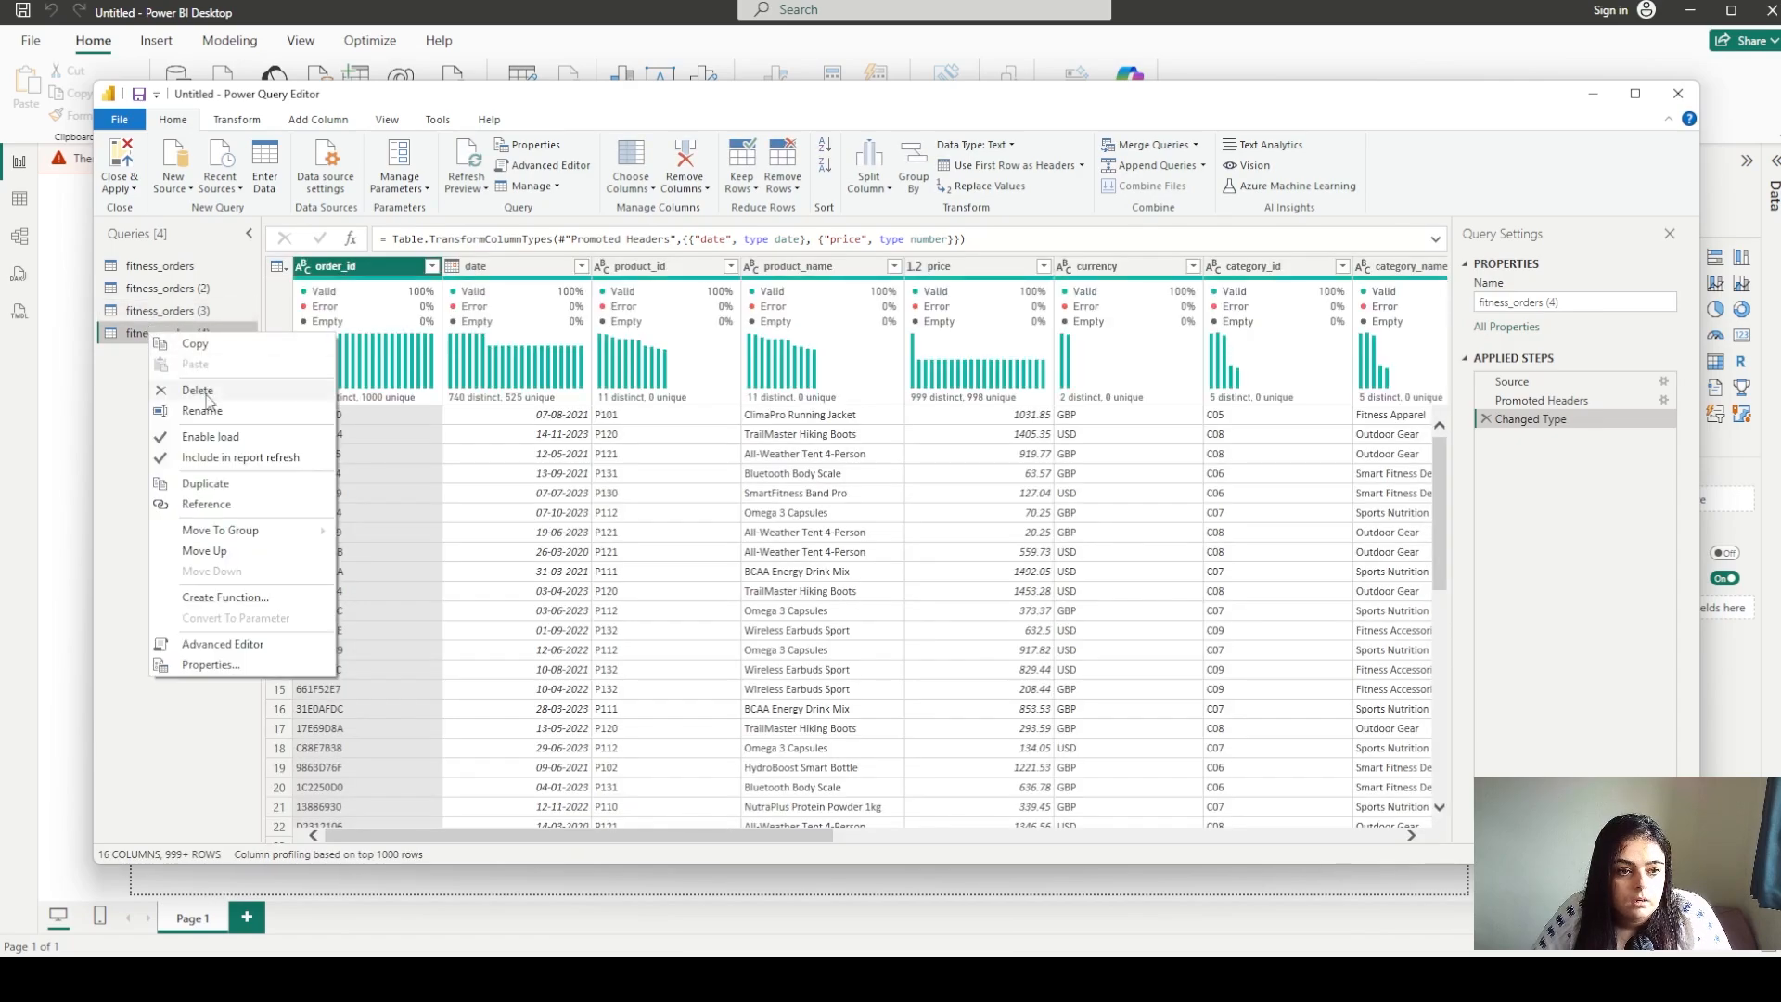
click(224, 492)
right_click(164, 363)
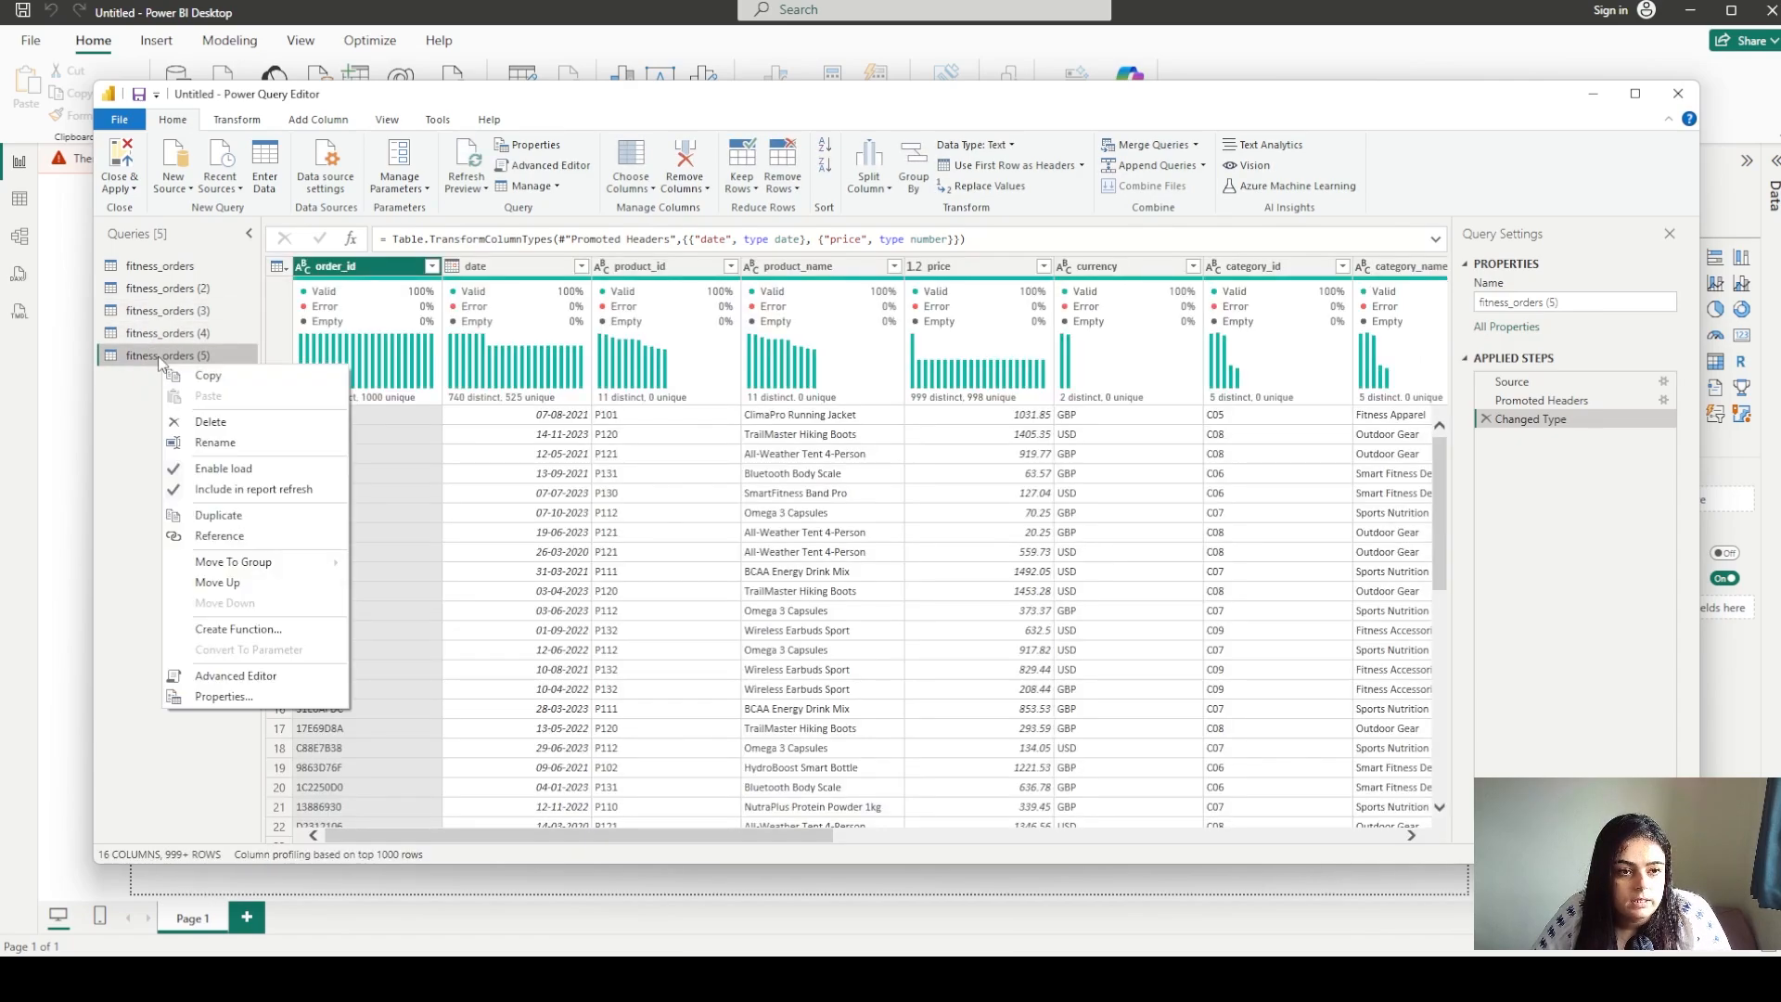
click(149, 267)
right_click(167, 267)
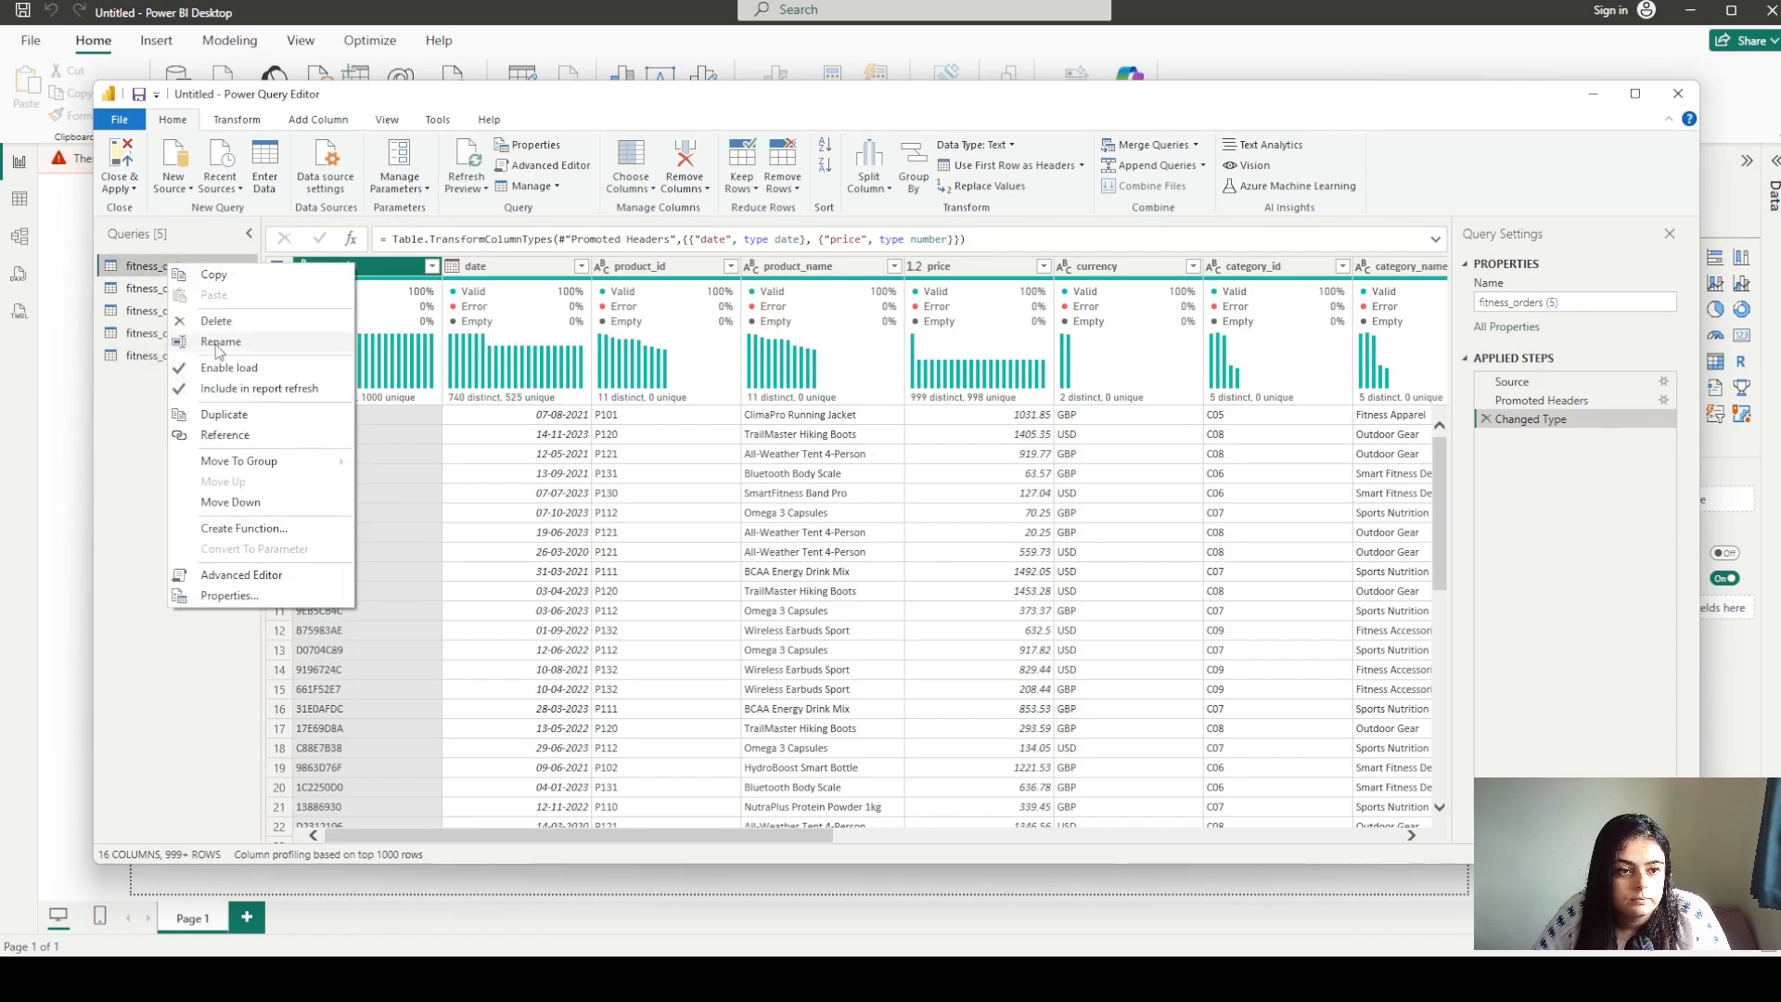
click(241, 416)
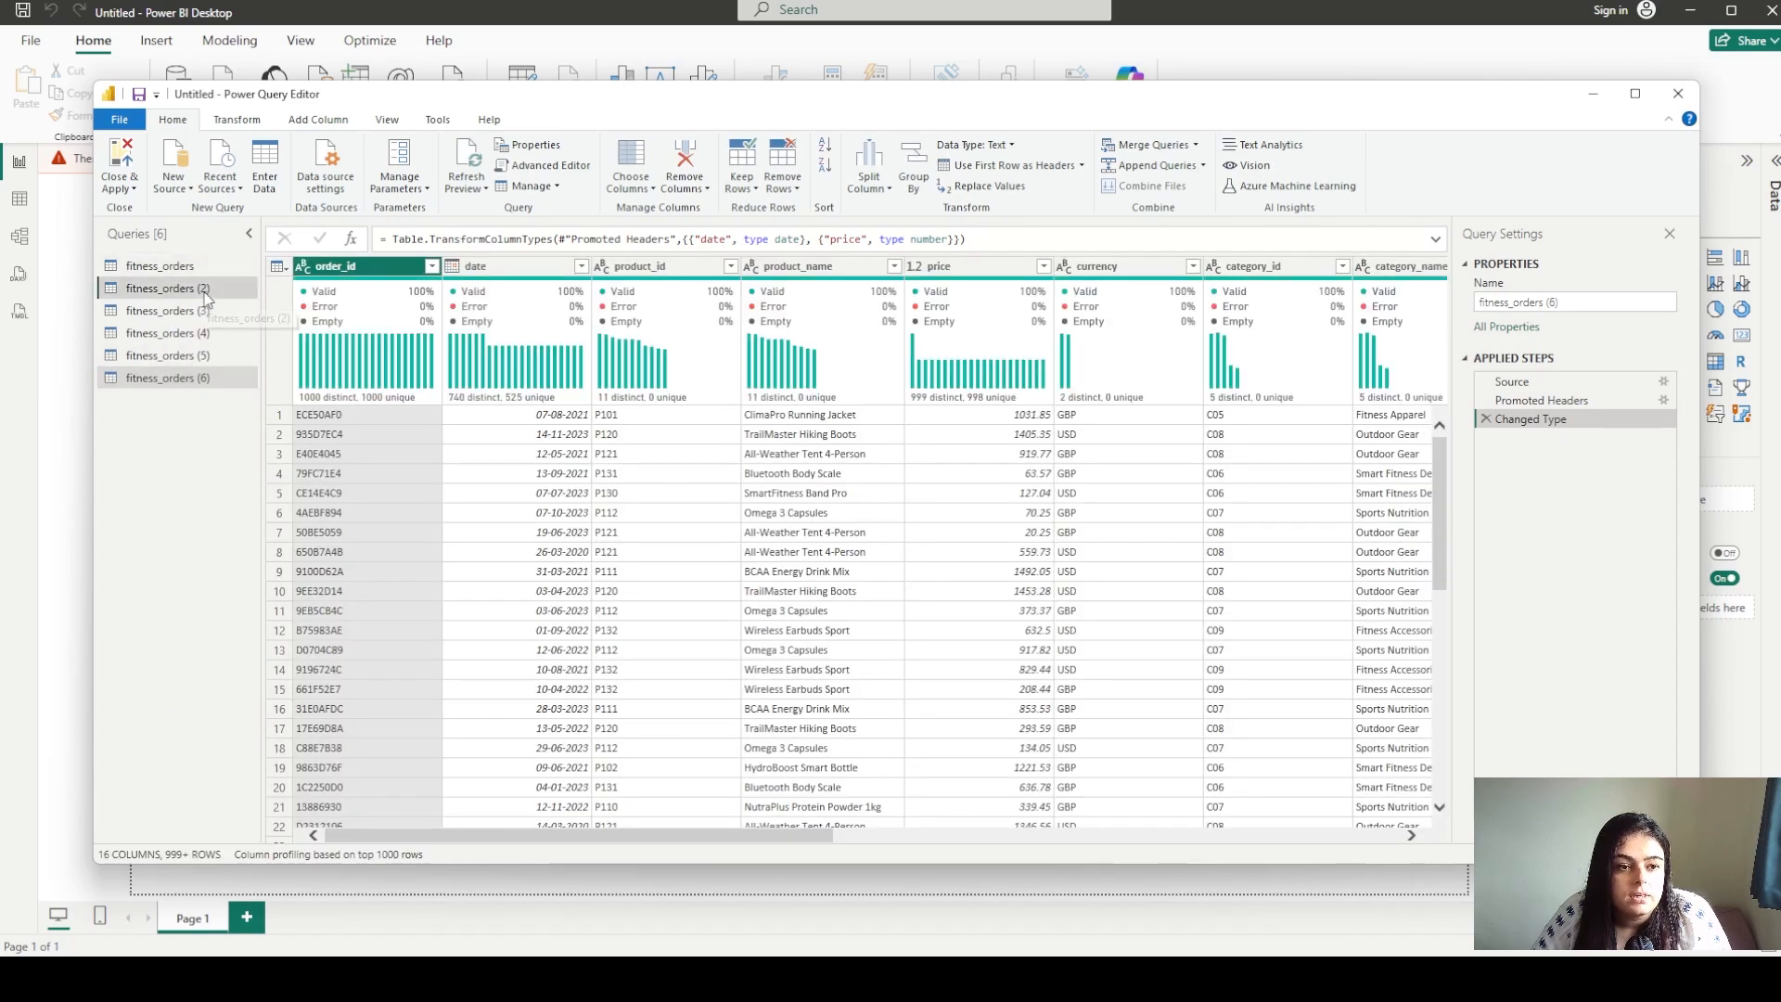
Rename the fitness_orders (2) query as dim_products and select its product_id column
click(205, 293)
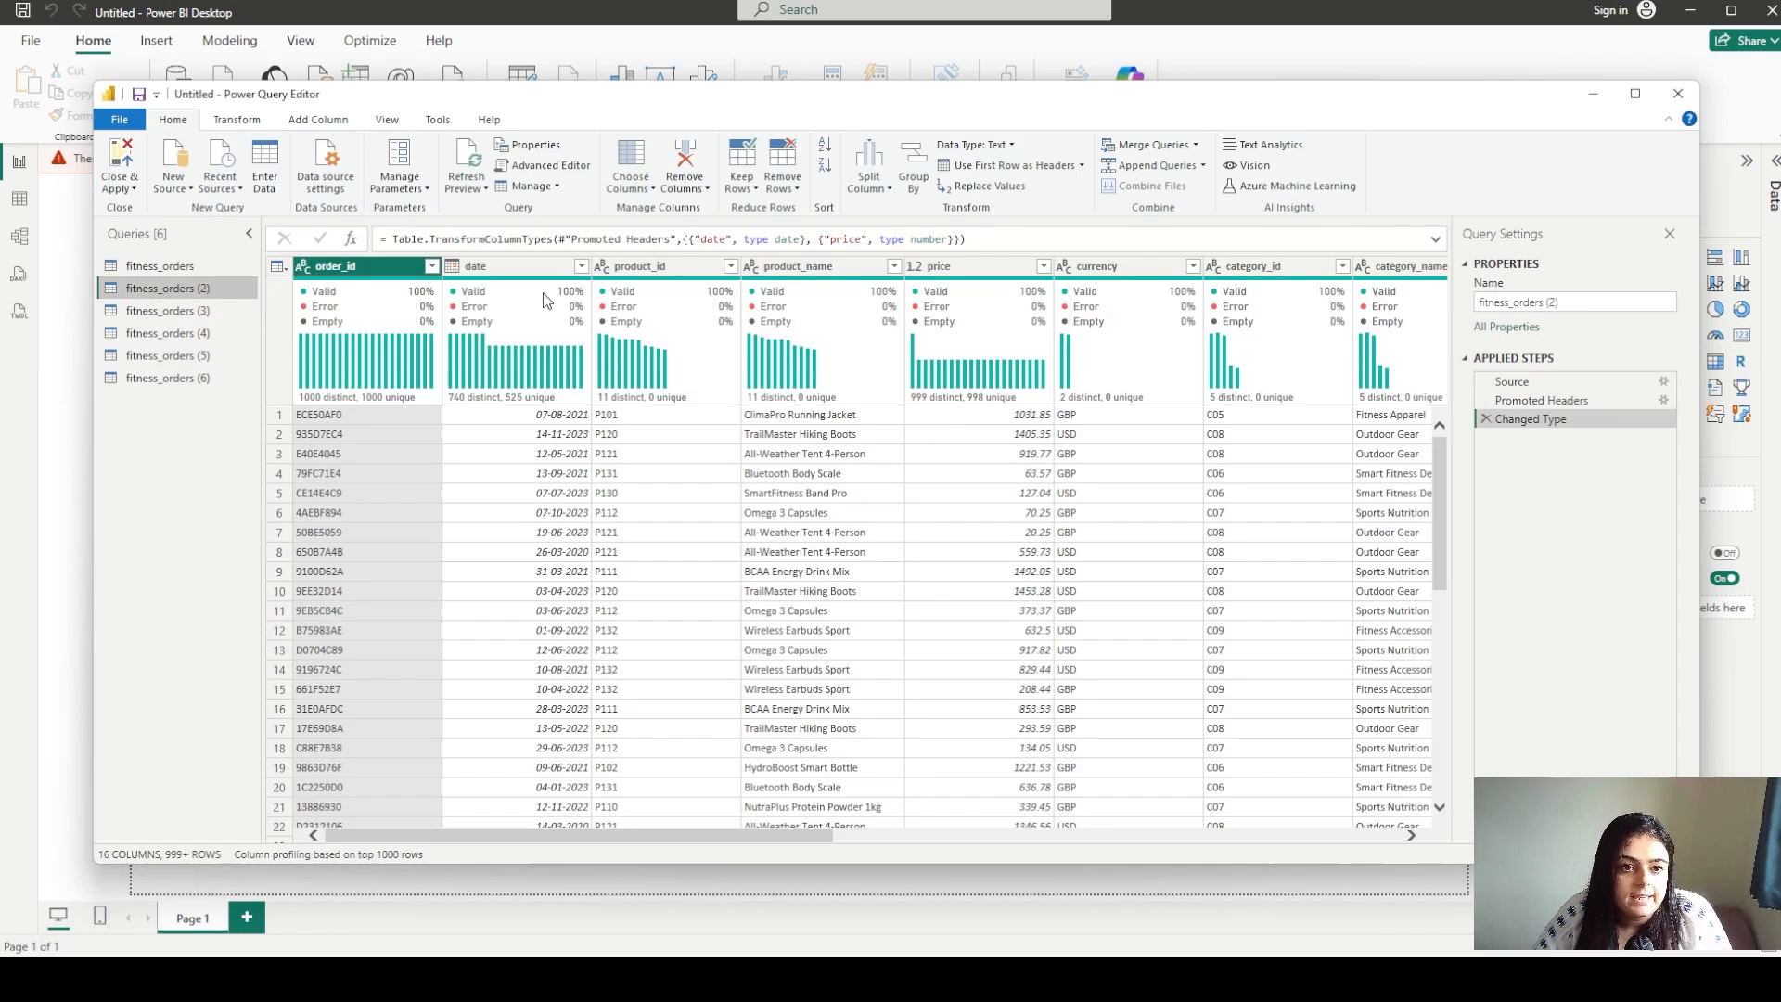
click(666, 269)
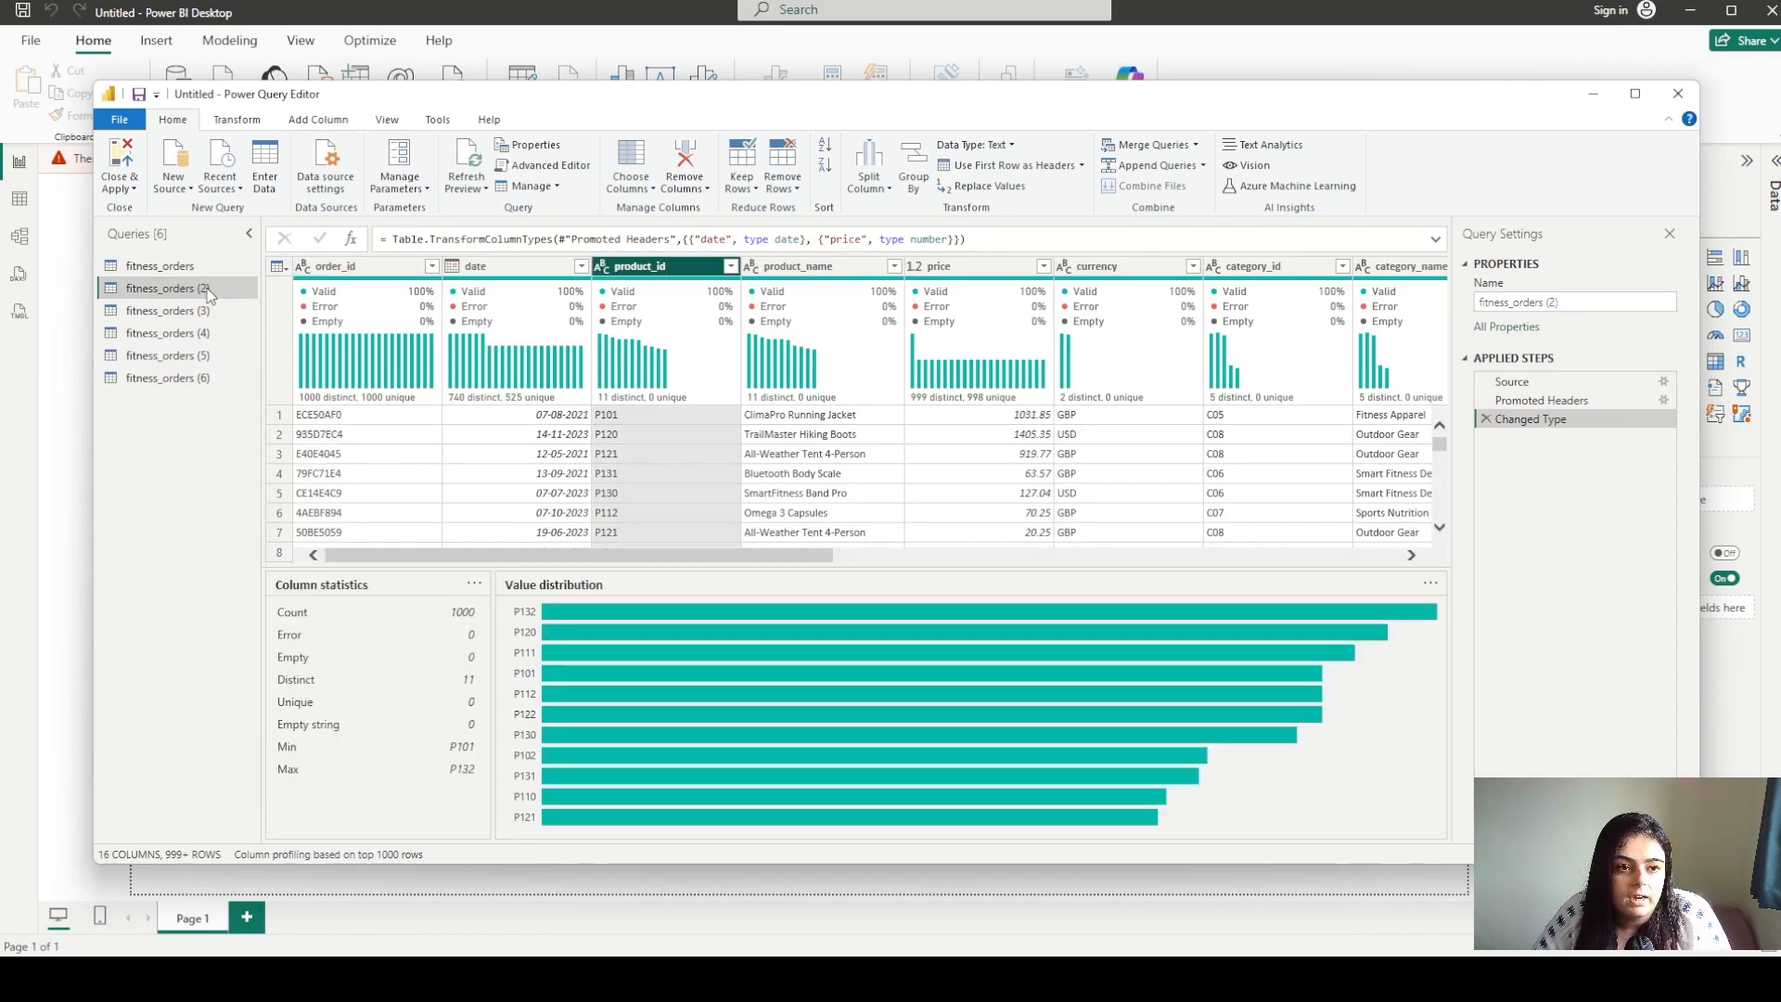
double_click(208, 291)
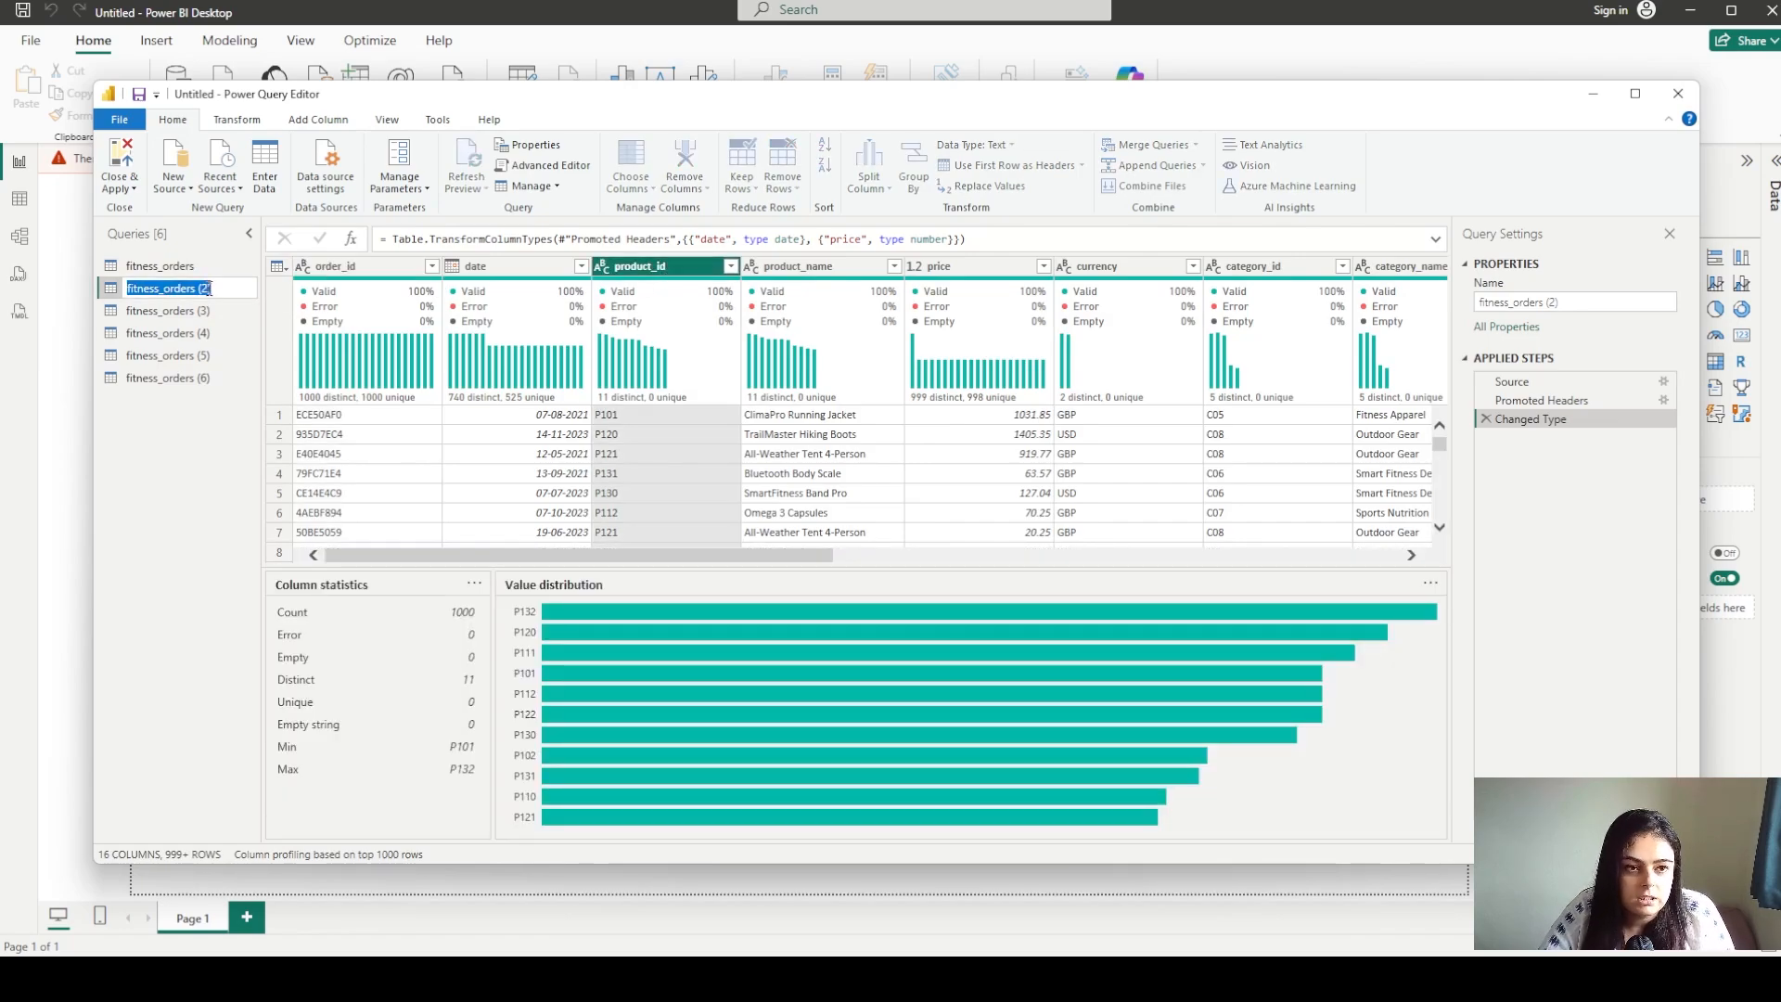
text(dim)
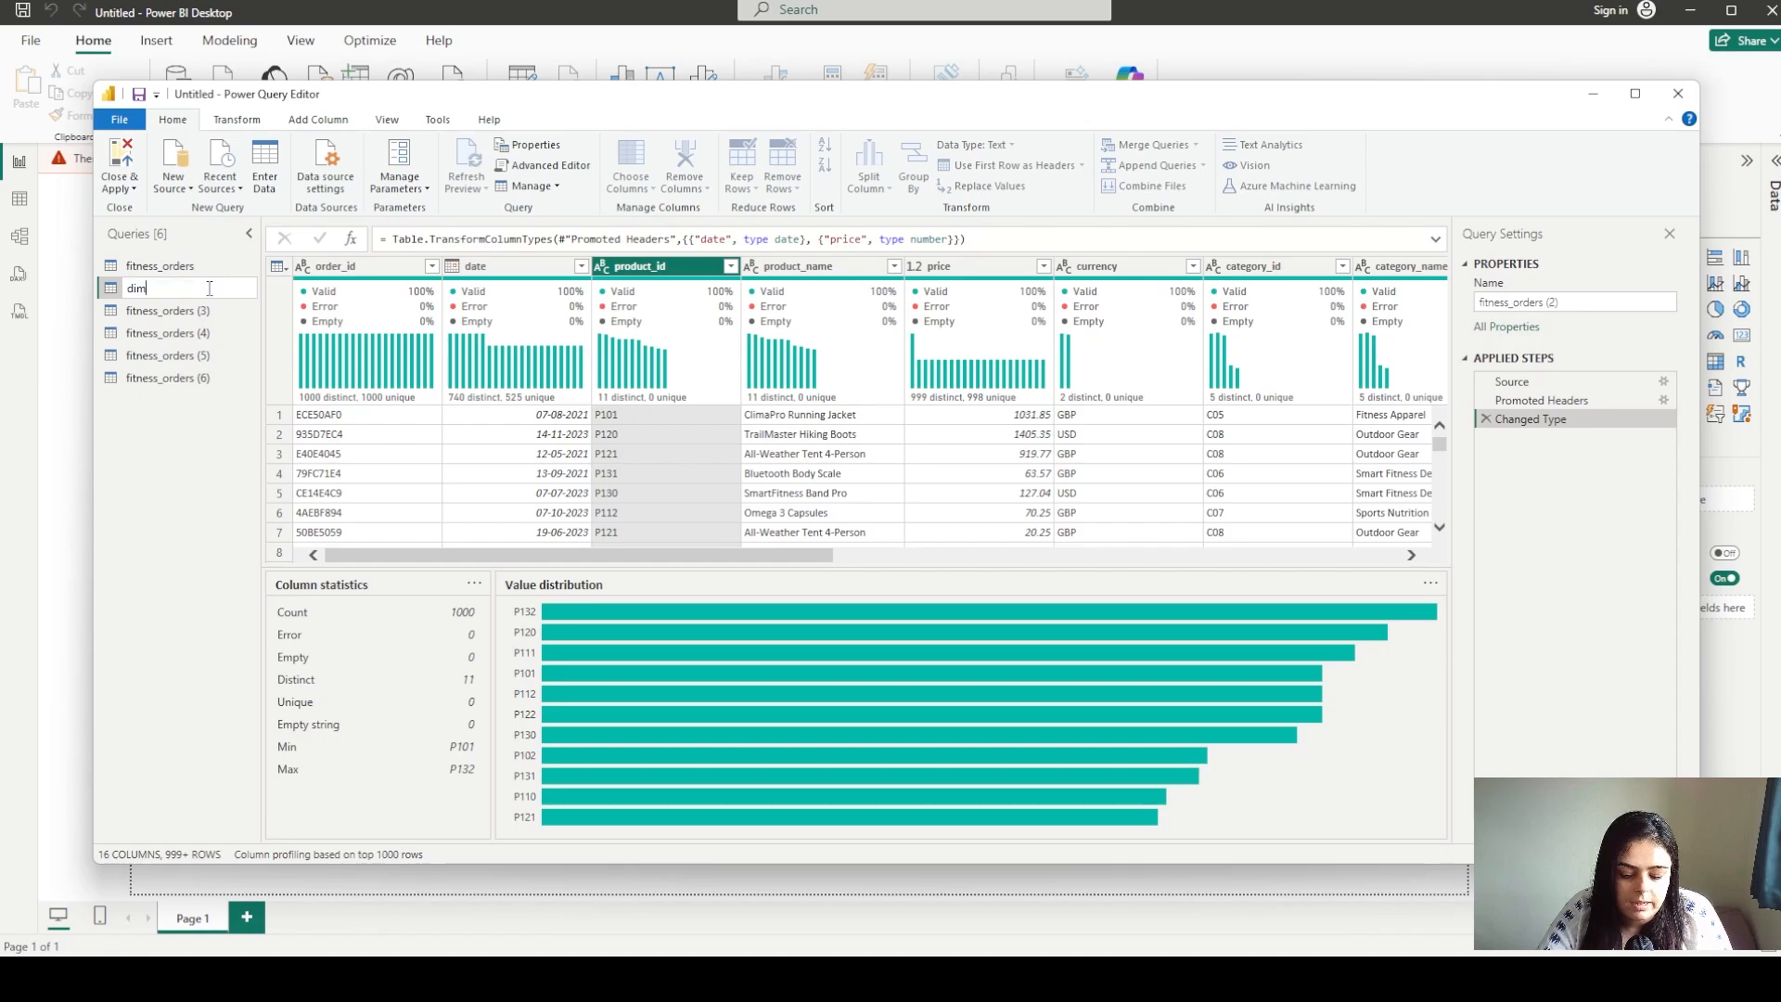
text(_products)
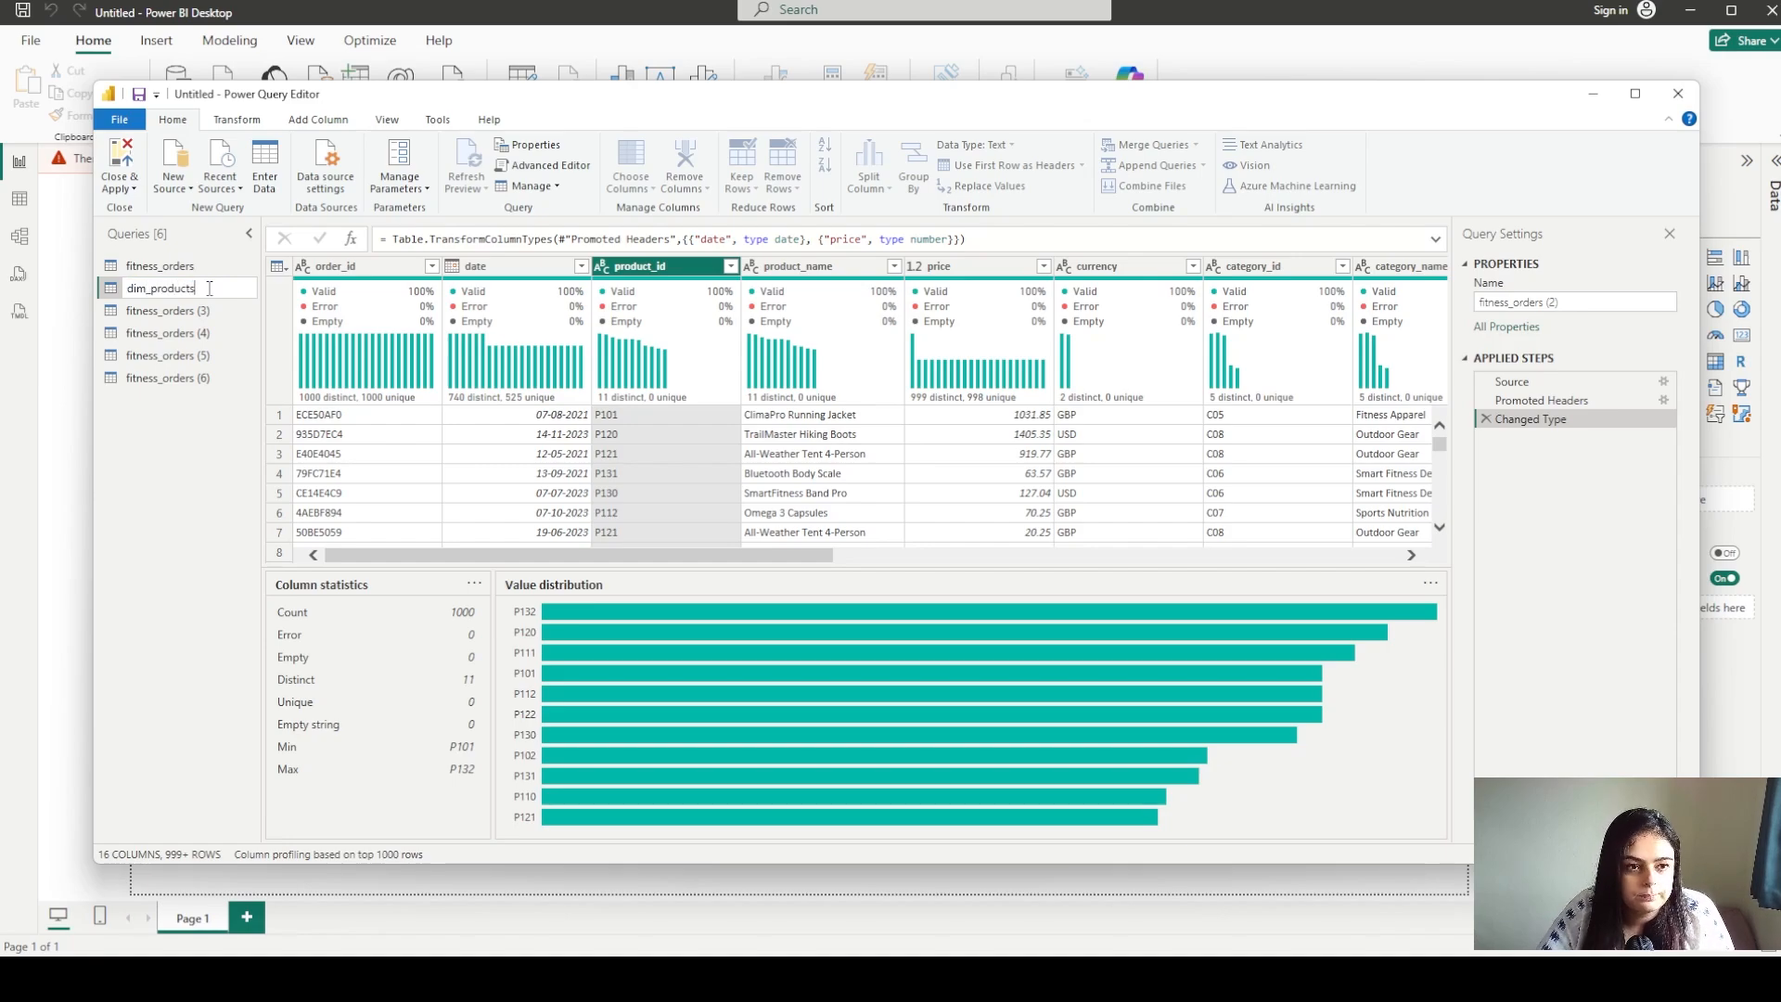
key(Return)
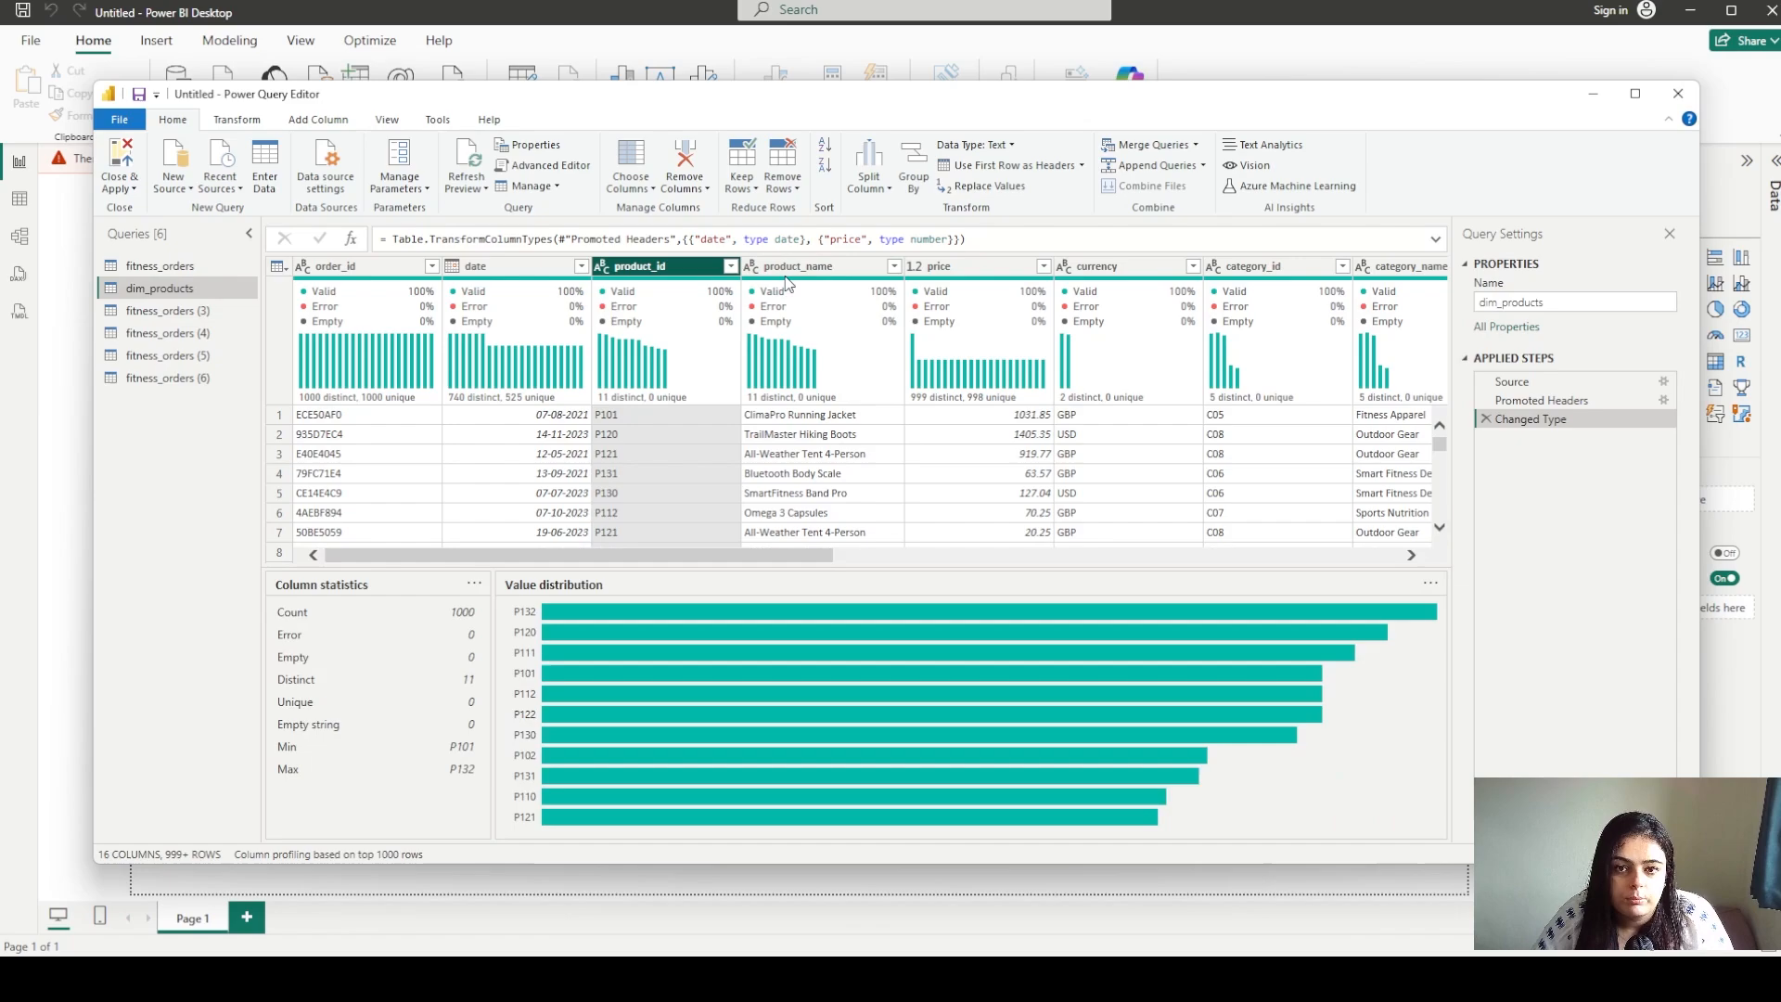
Keep only the product_id, product_name and currency columns in dim_products by removing all other columns
ctrl+click(794, 267)
ctrl+click(1076, 271)
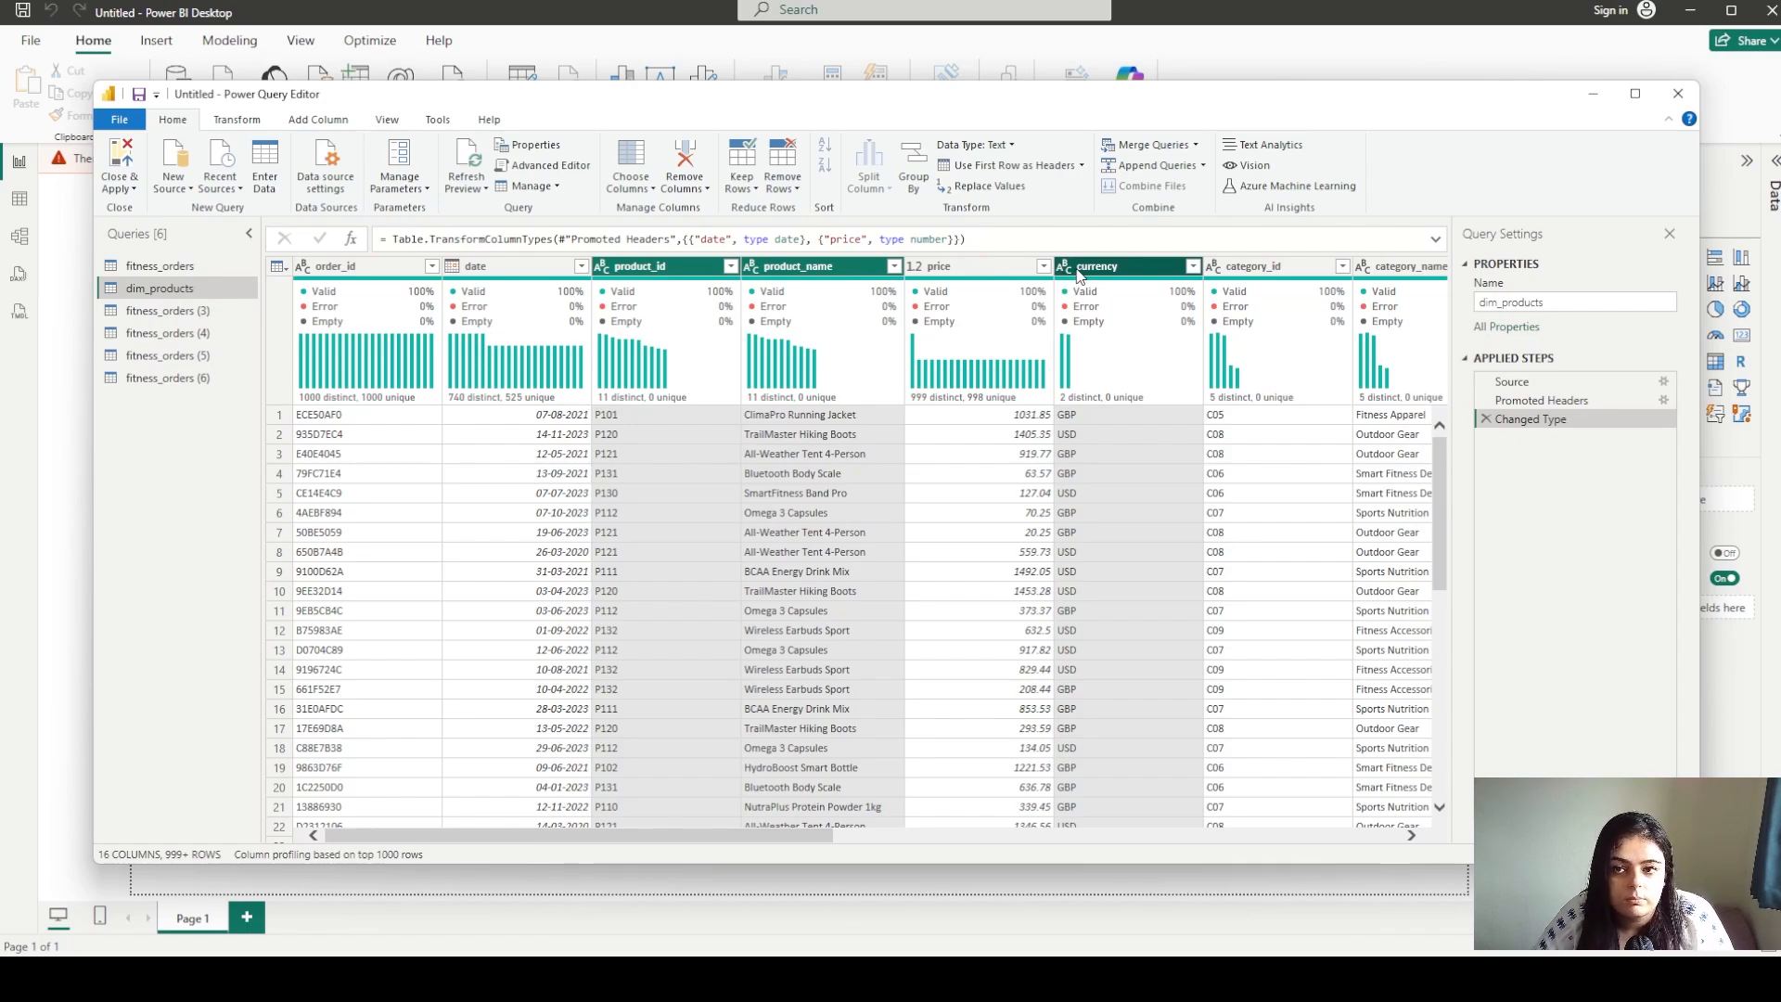
right_click(1079, 275)
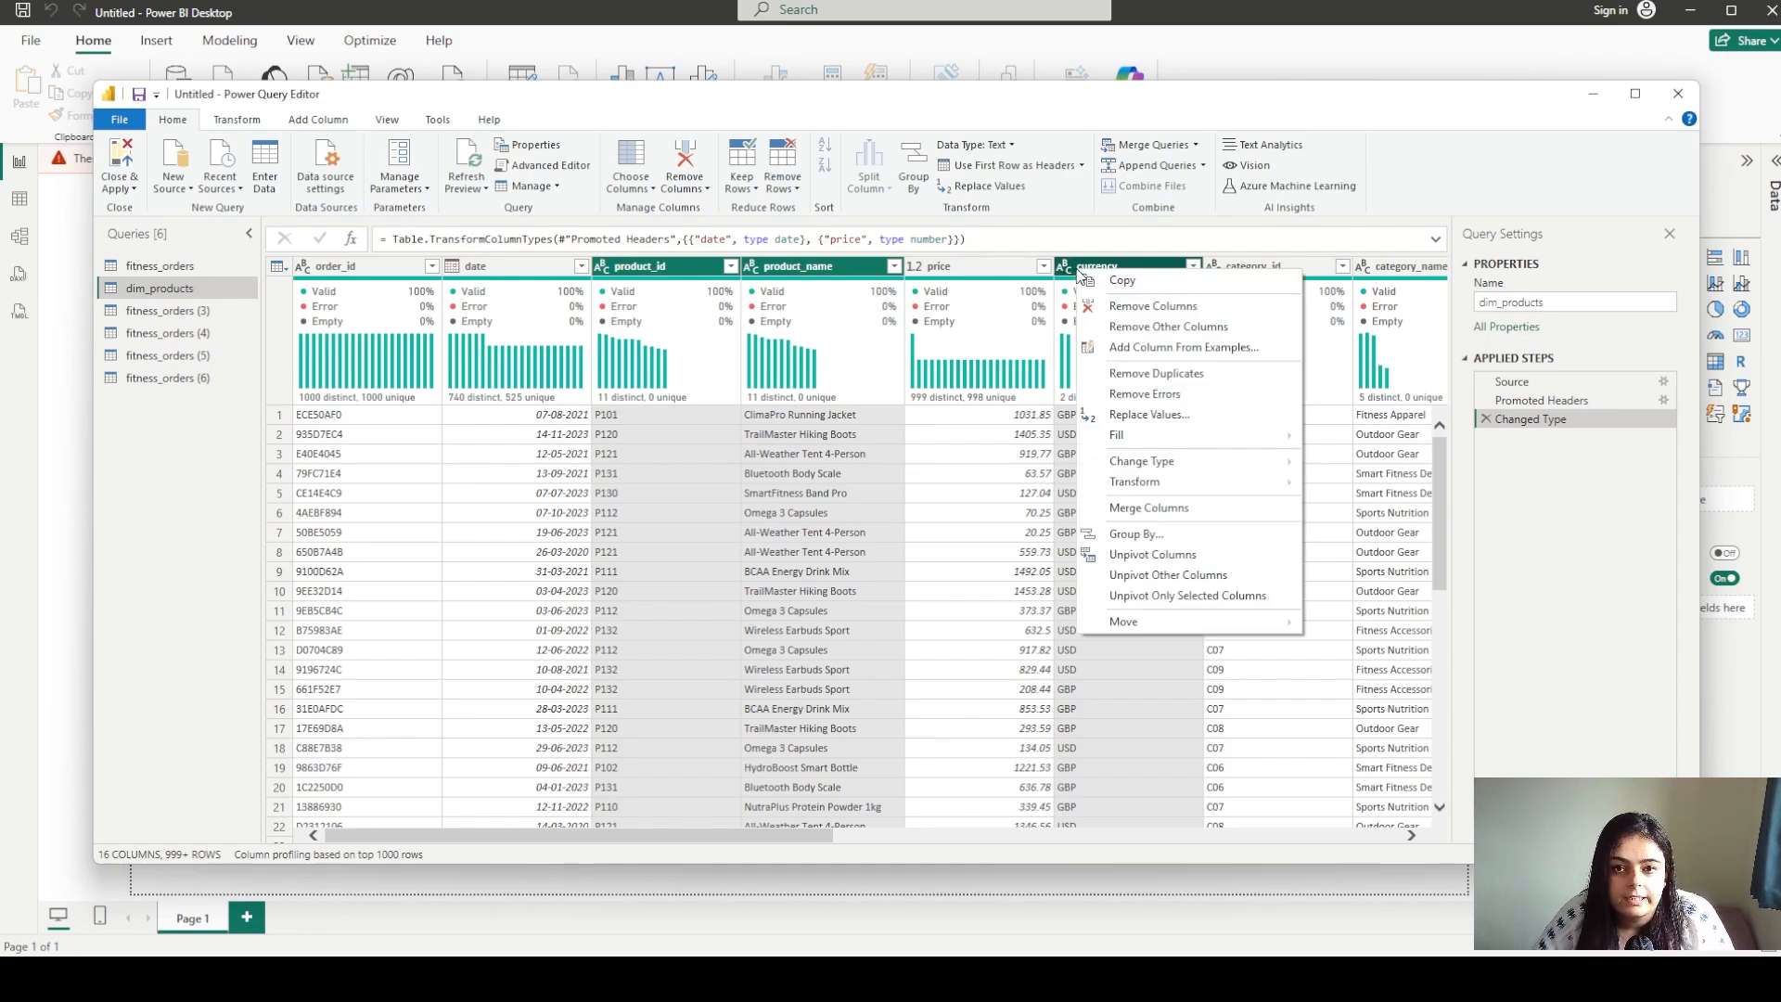
click(1129, 329)
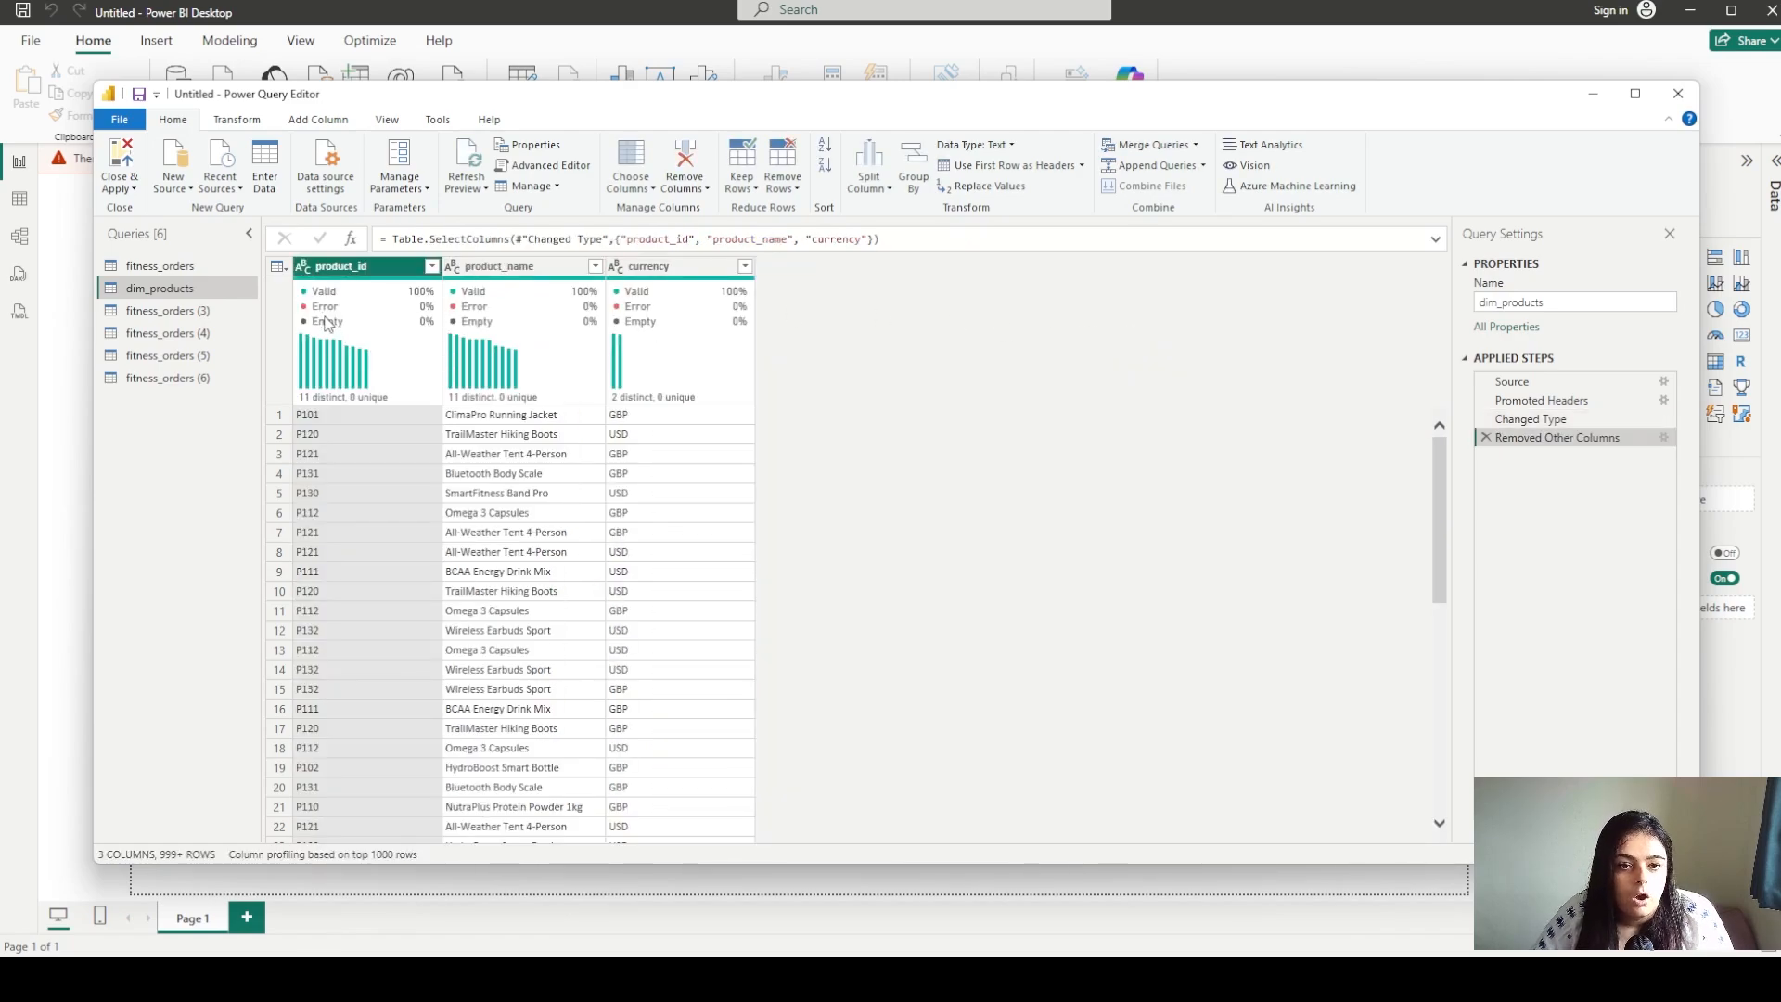
Remove duplicate rows from dim_products based on the product_id column
click(332, 268)
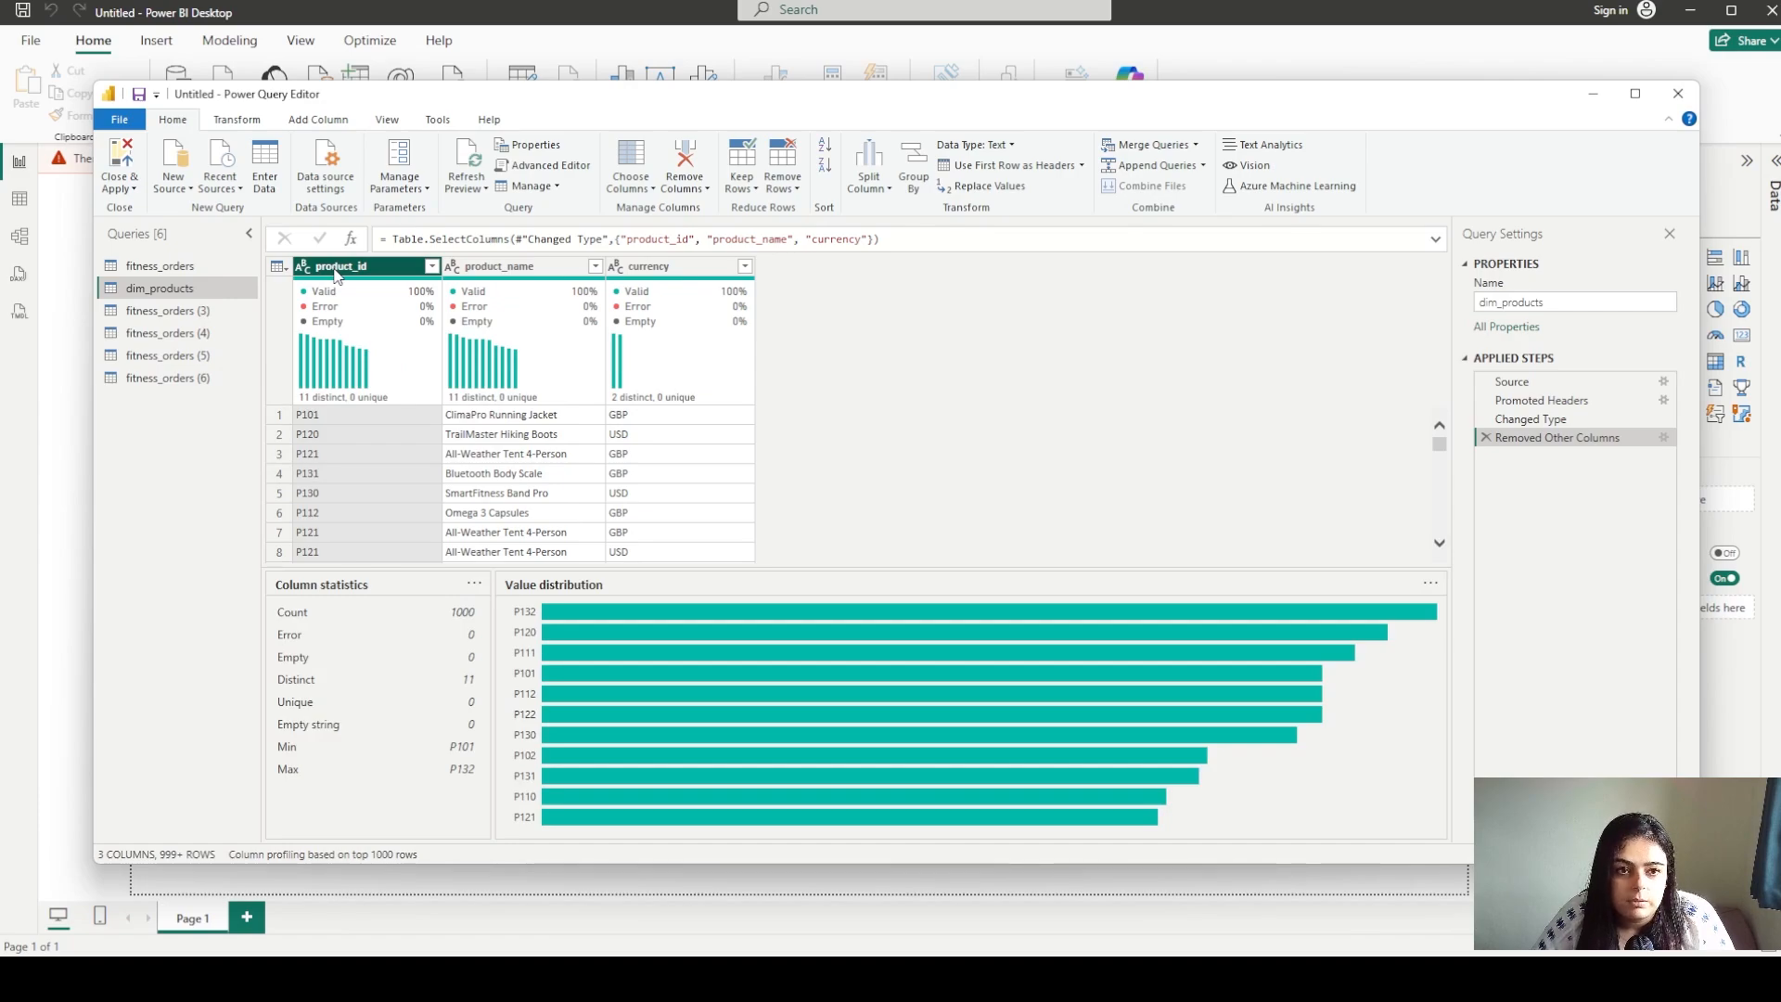
right_click(335, 273)
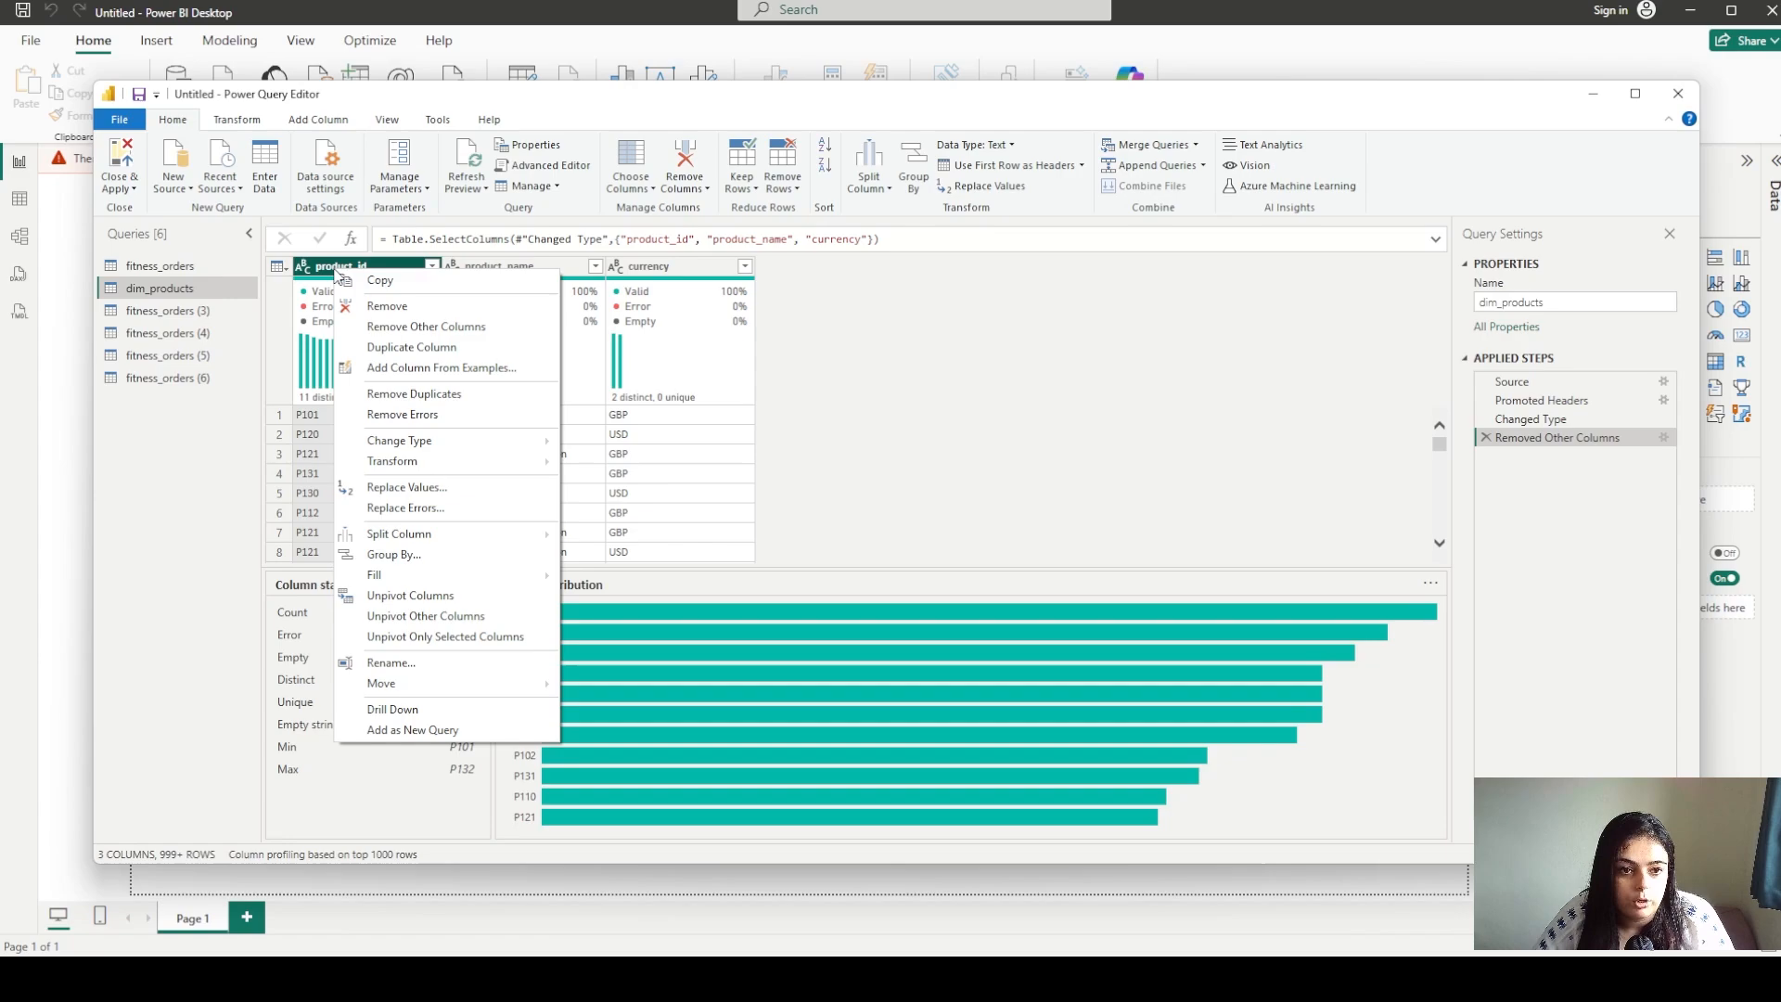
click(419, 394)
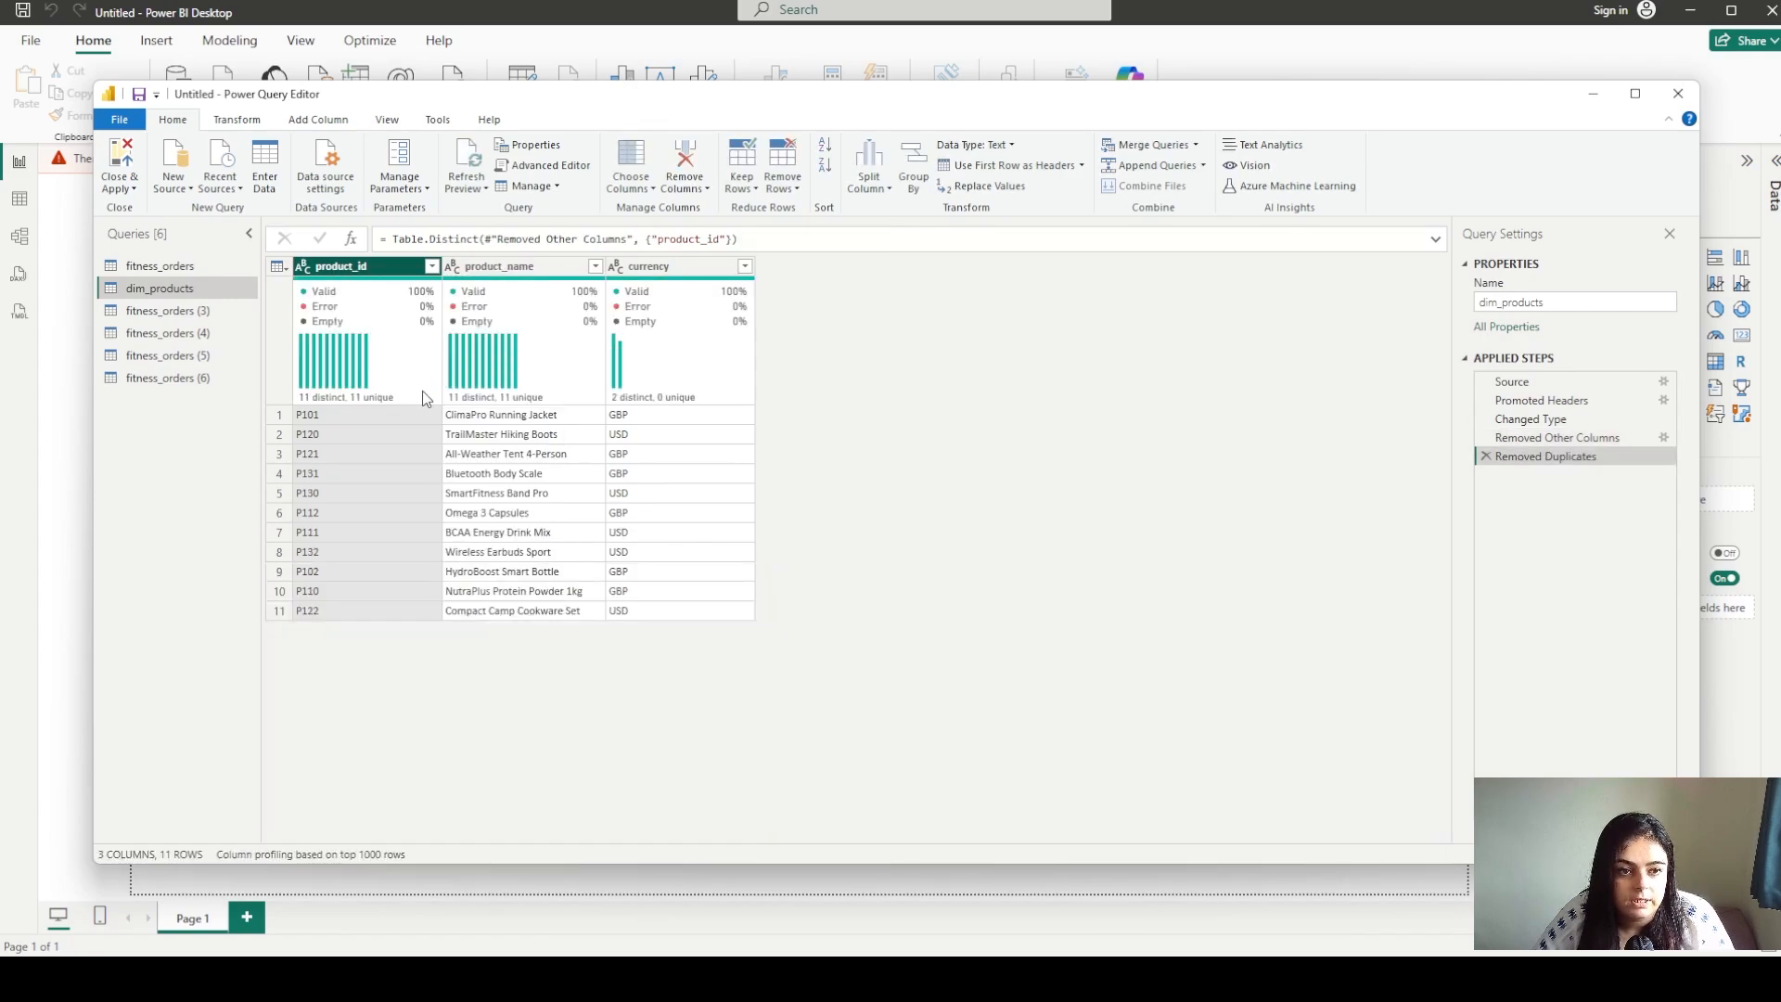
Rename the fitness_orders (3) query as dim_category
click(185, 320)
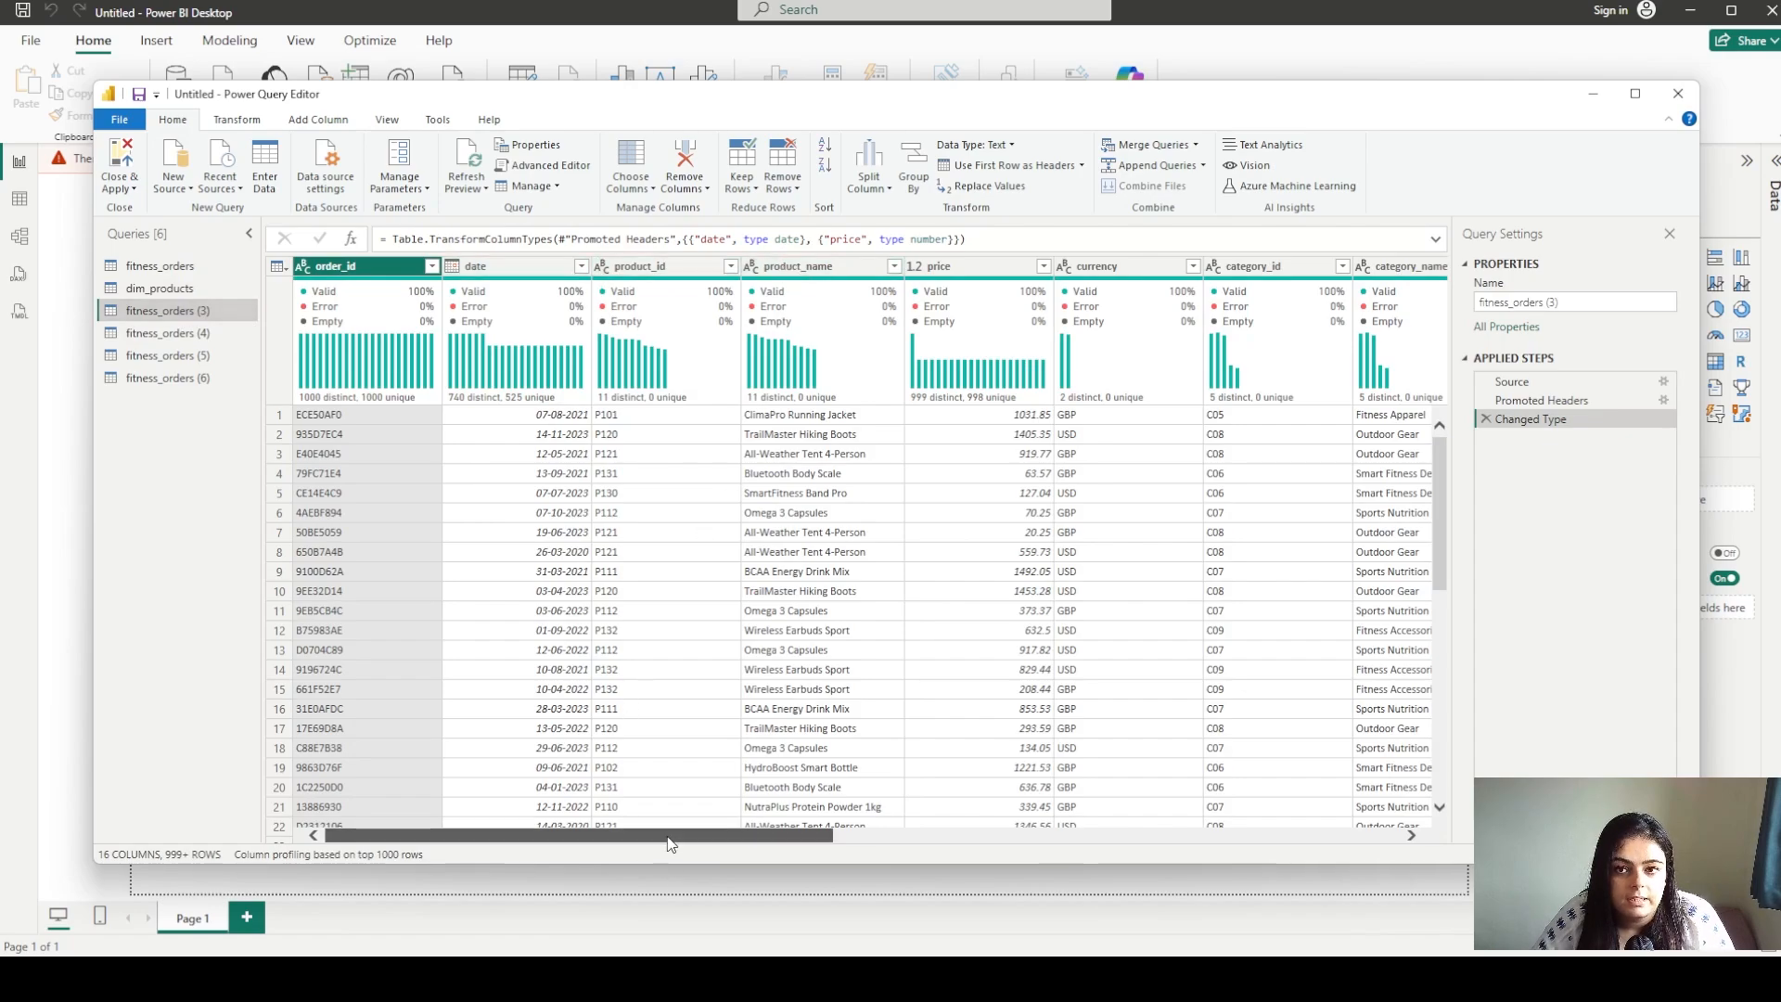
drag(670, 843, 999, 849)
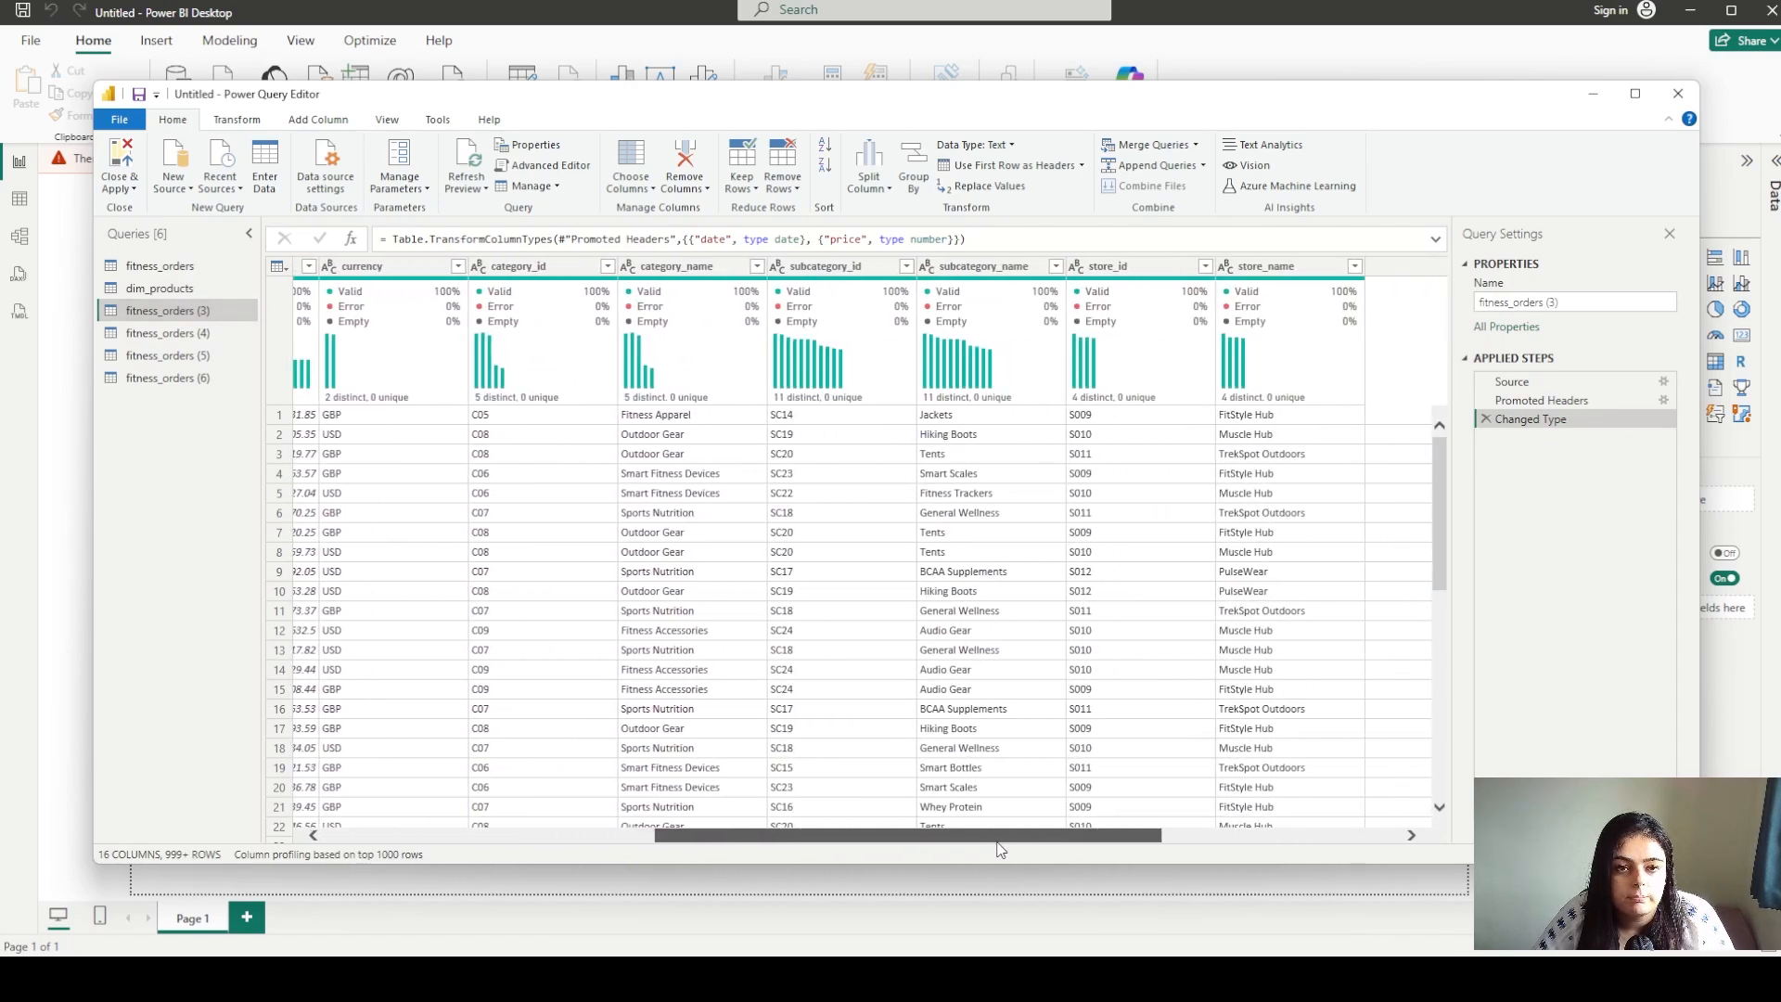
double_click(172, 310)
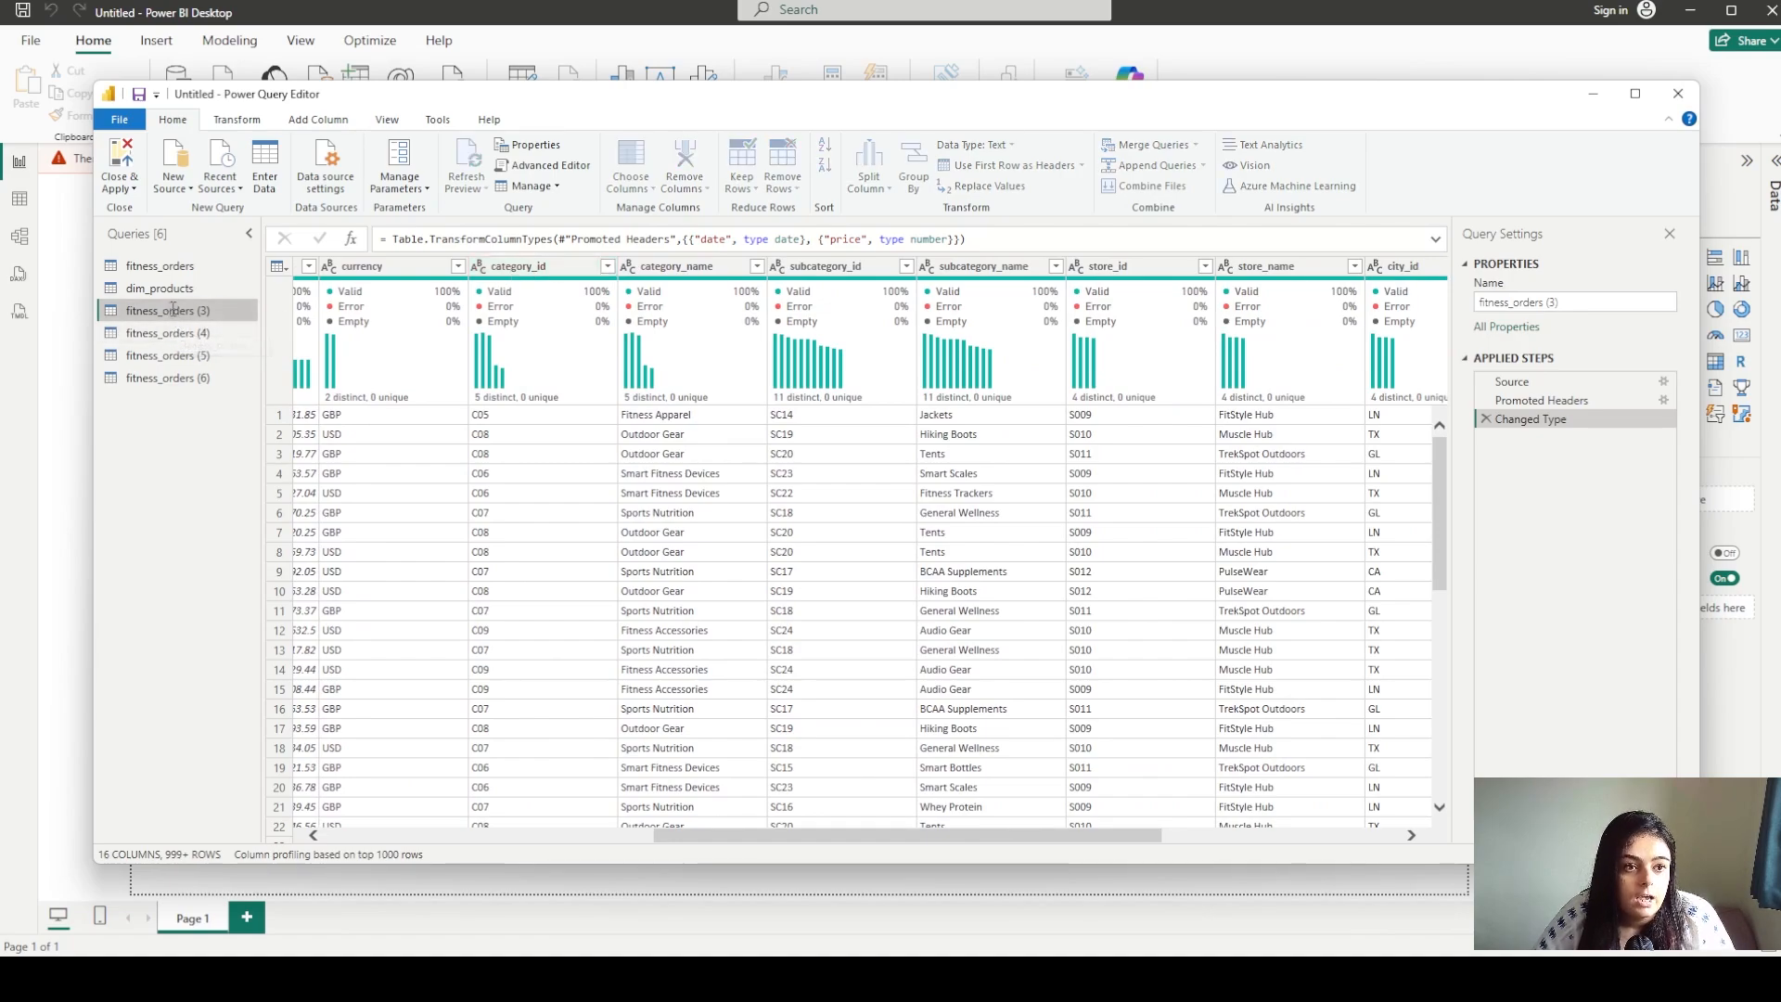
text(dim)
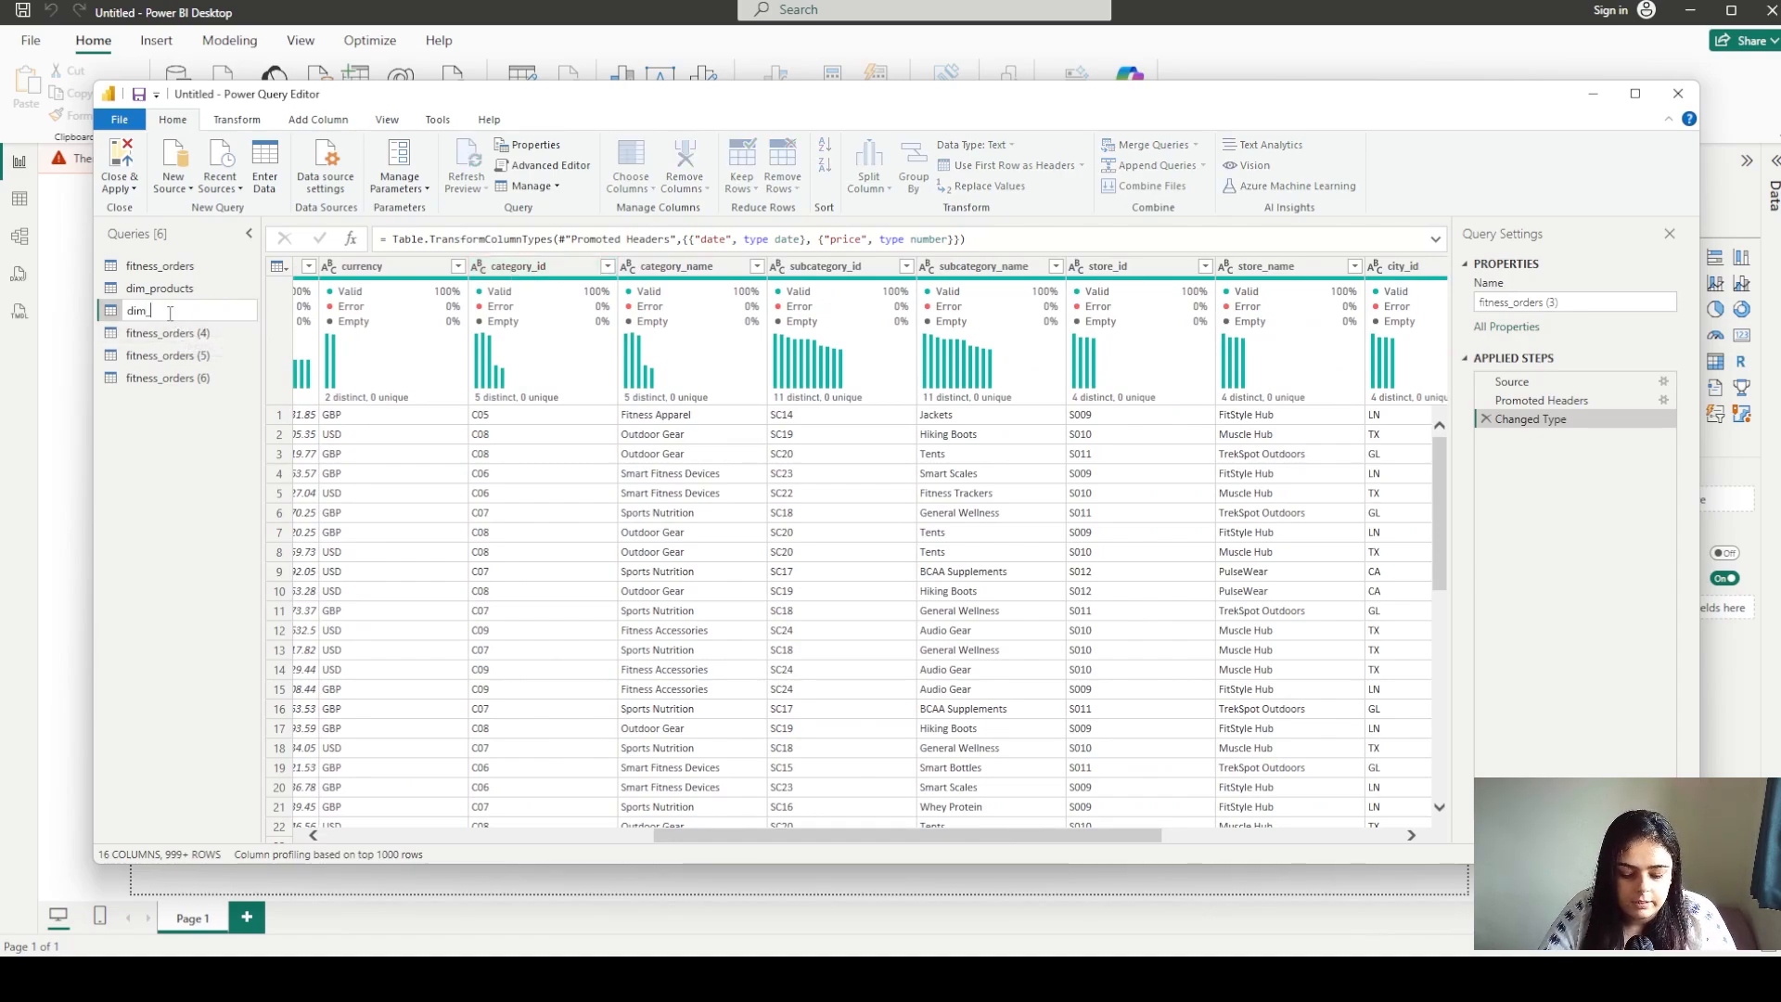
text(_categ)
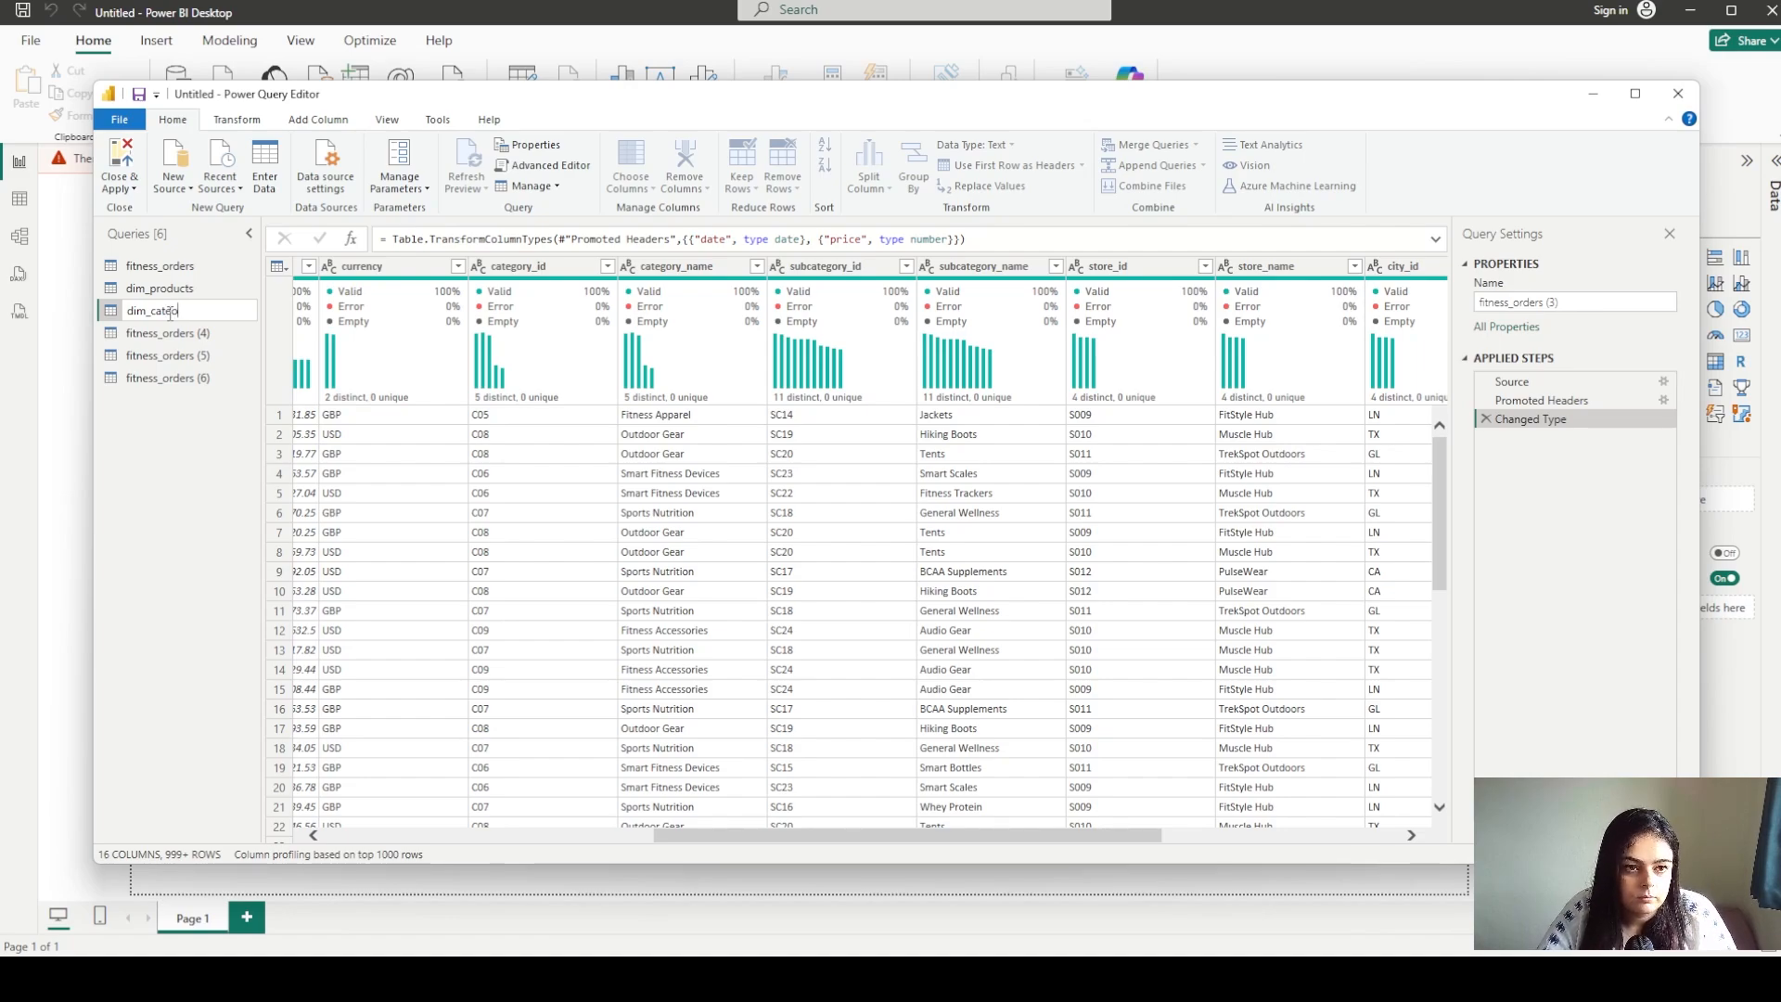
text(ory)
key(Return)
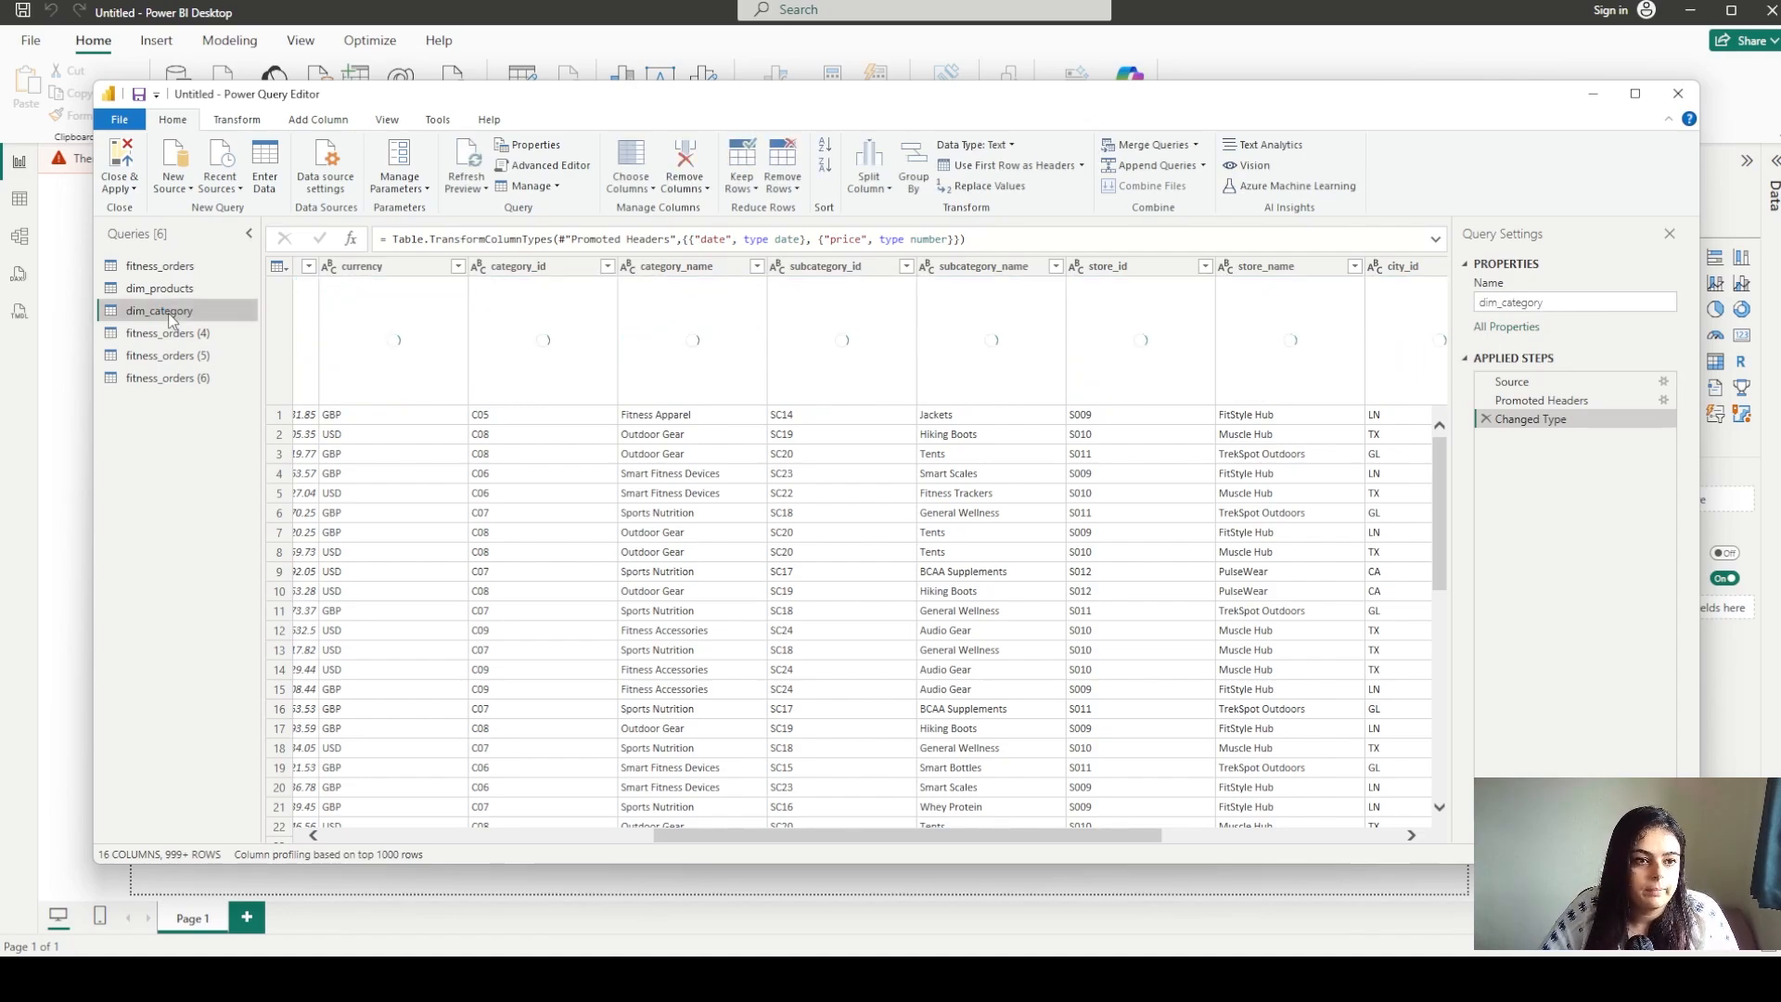
Keep only the category_id and category_name columns in dim_category and remove duplicates based on category_id
click(518, 265)
ctrl+click(688, 269)
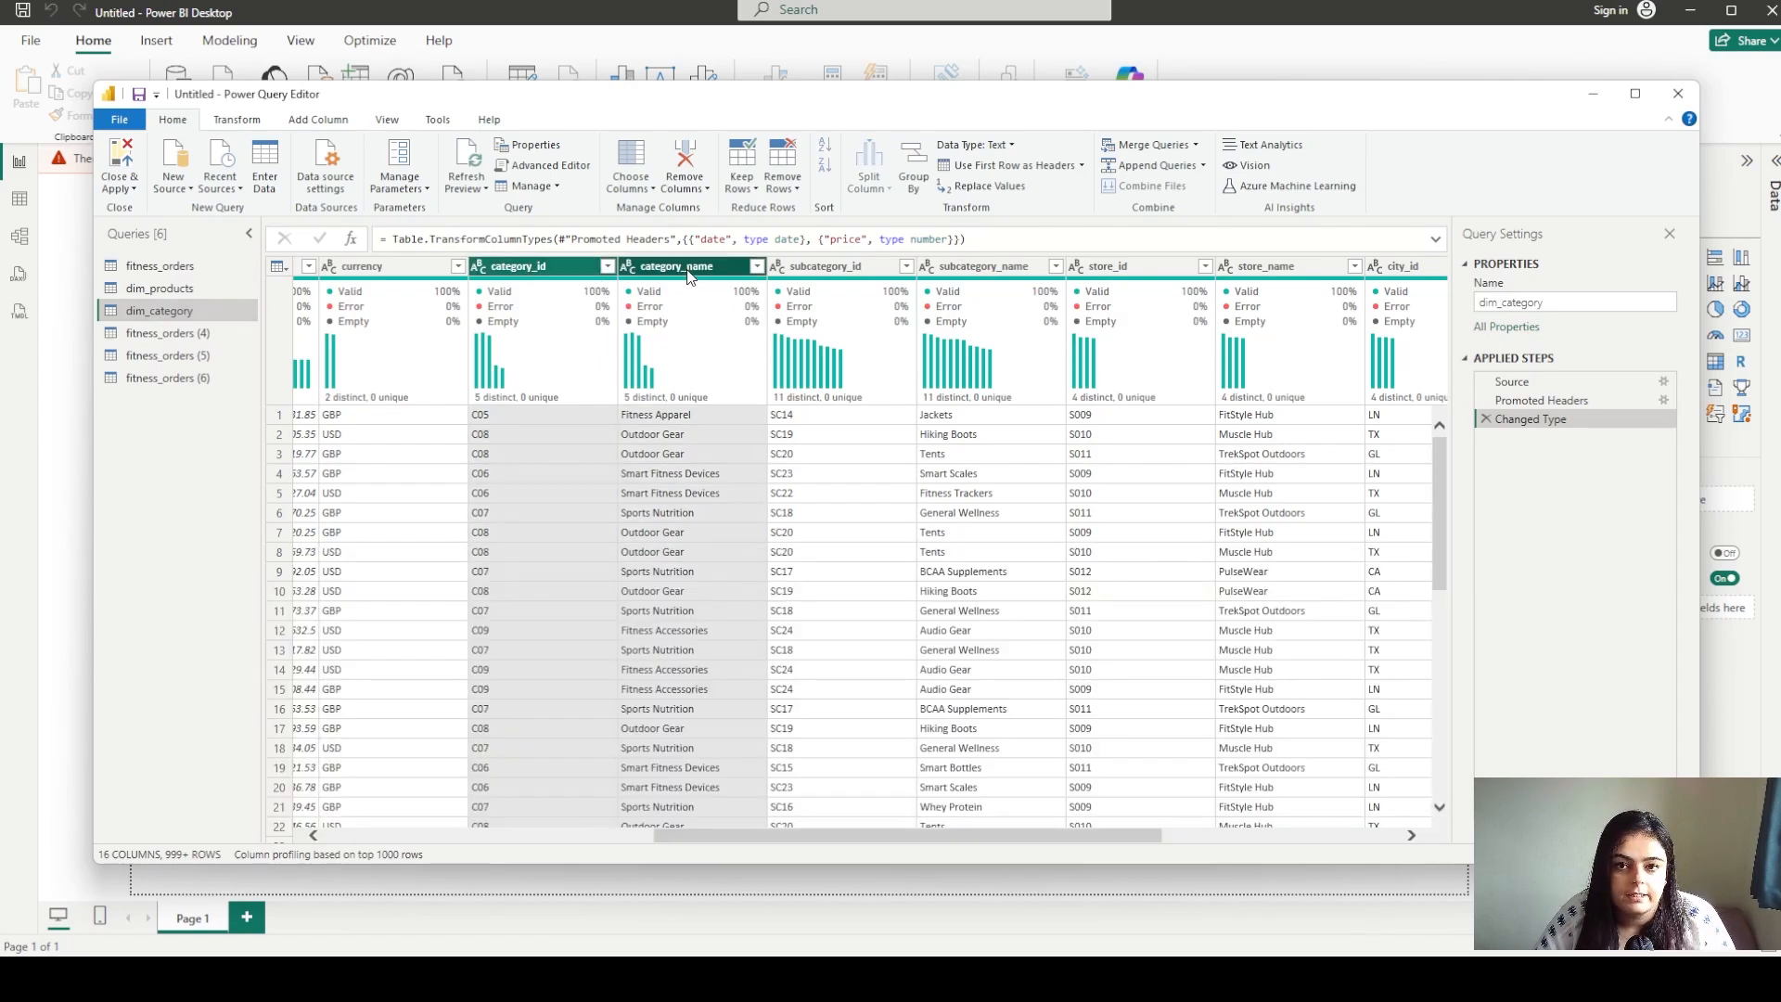
right_click(687, 274)
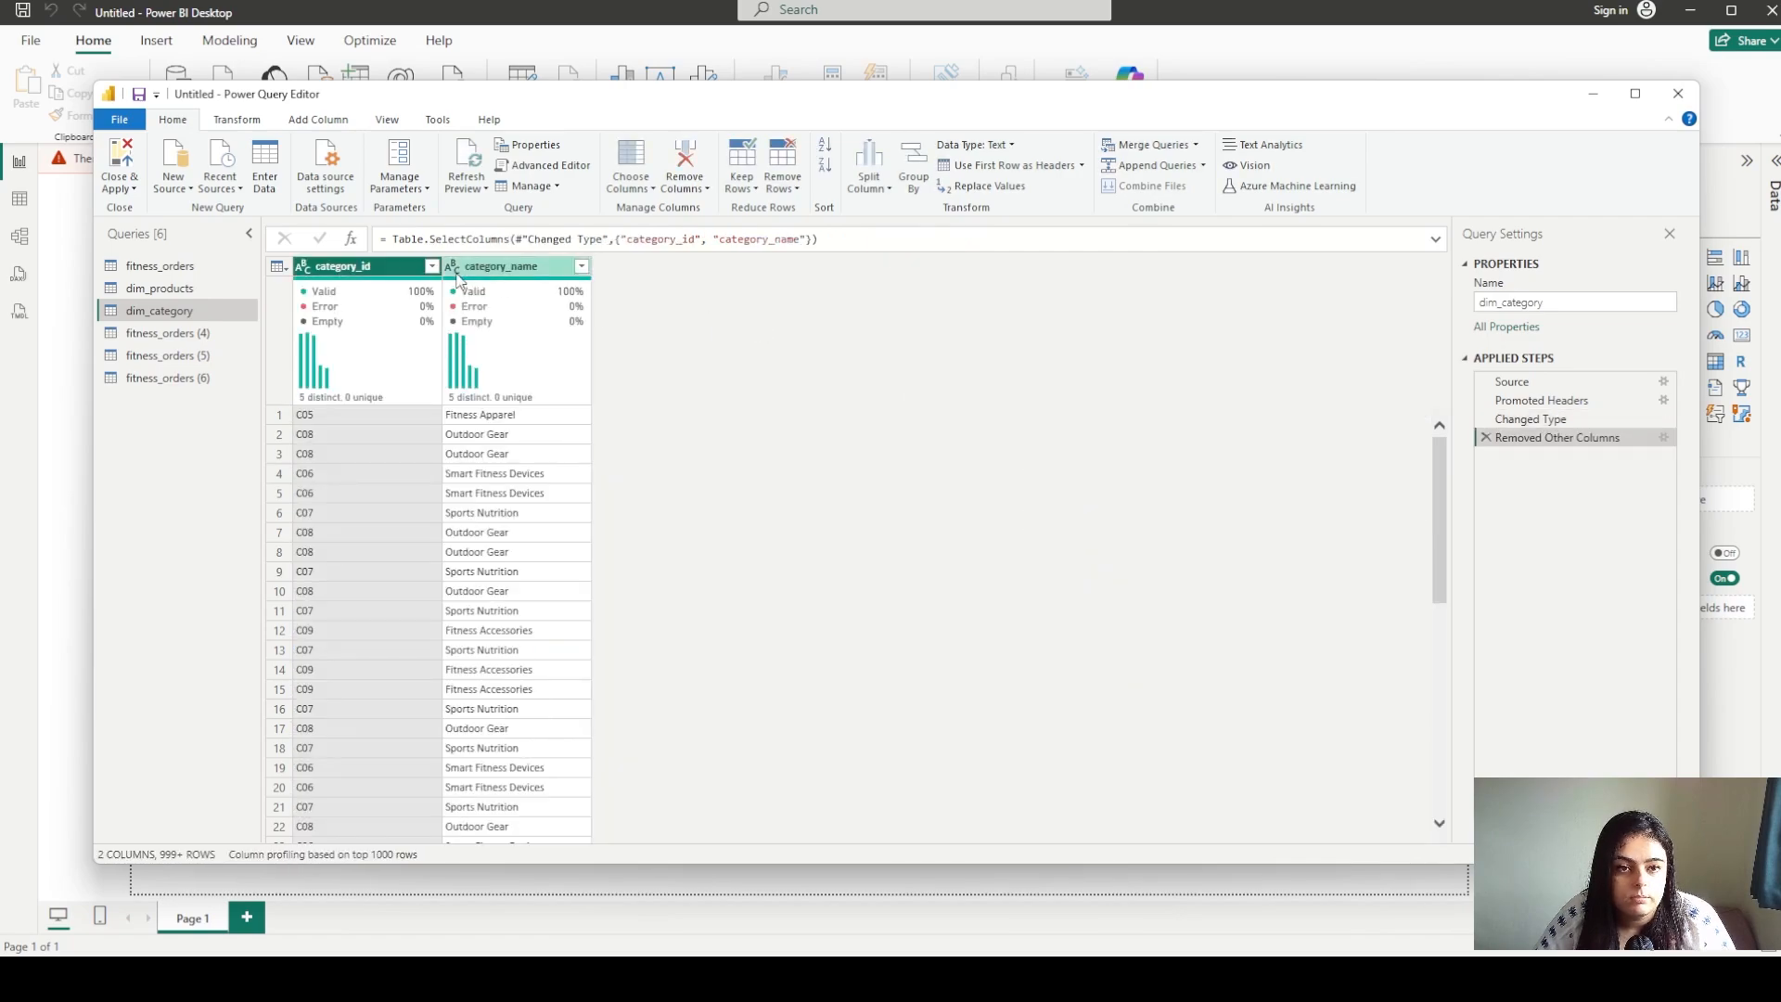
click(325, 269)
right_click(328, 272)
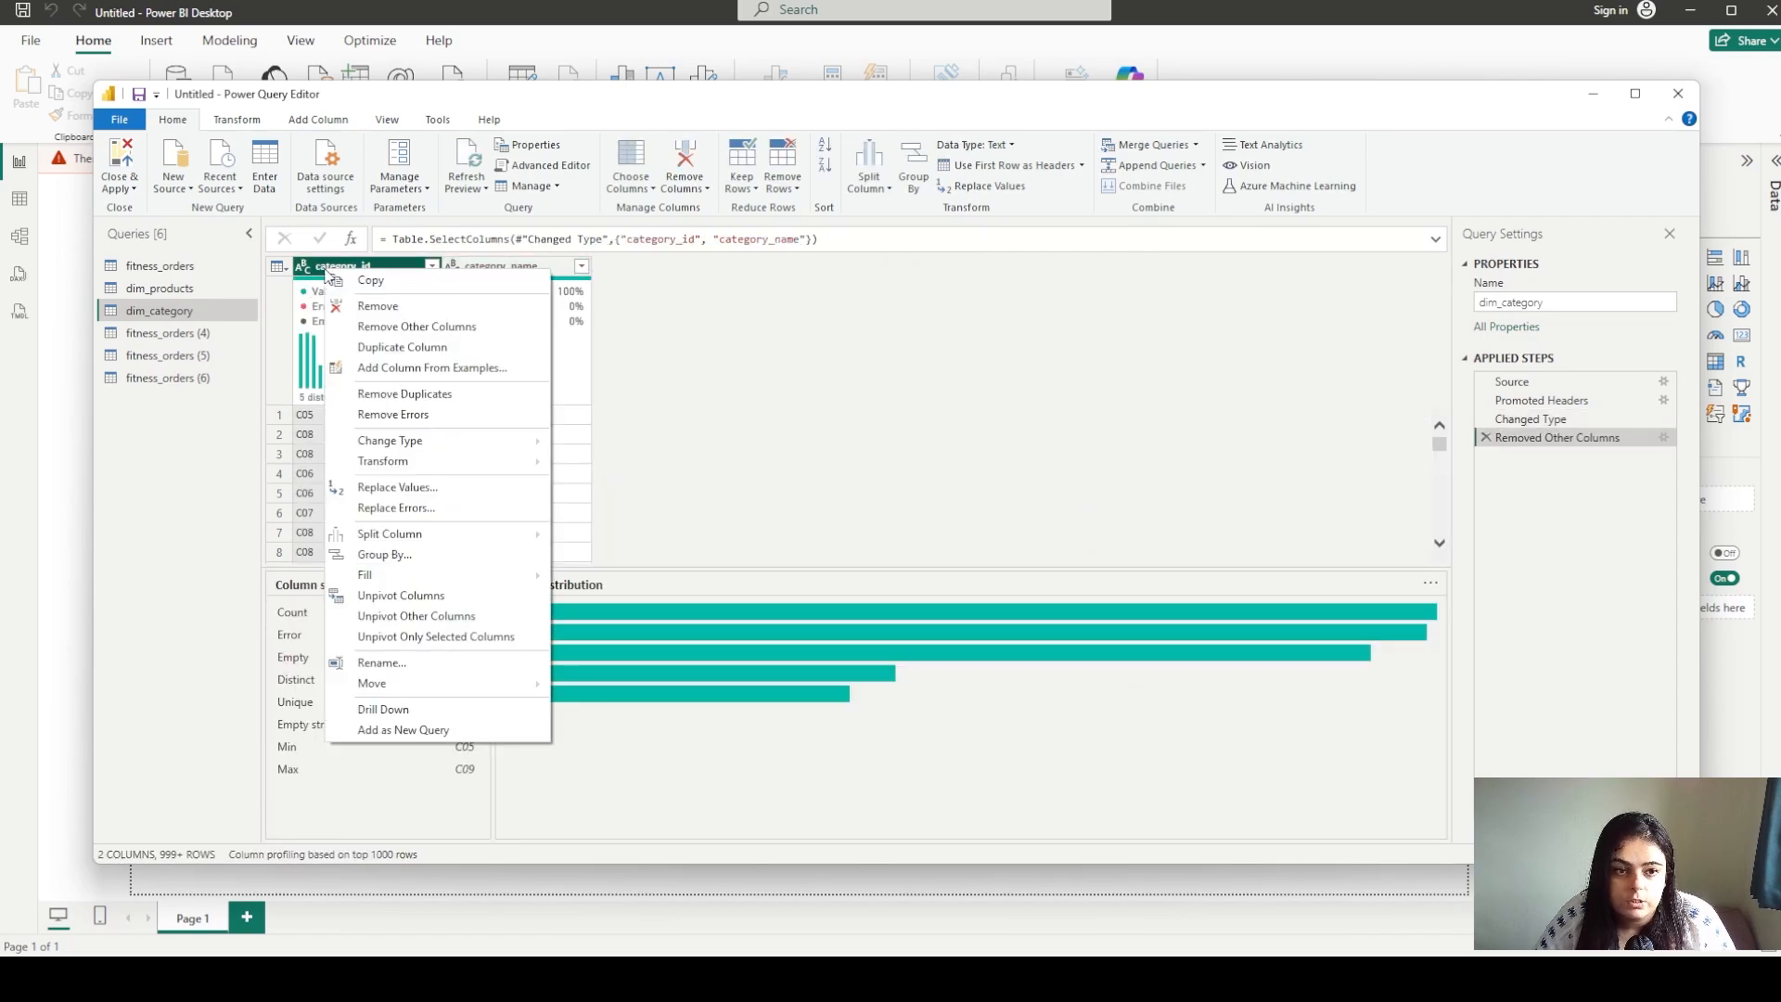
click(414, 393)
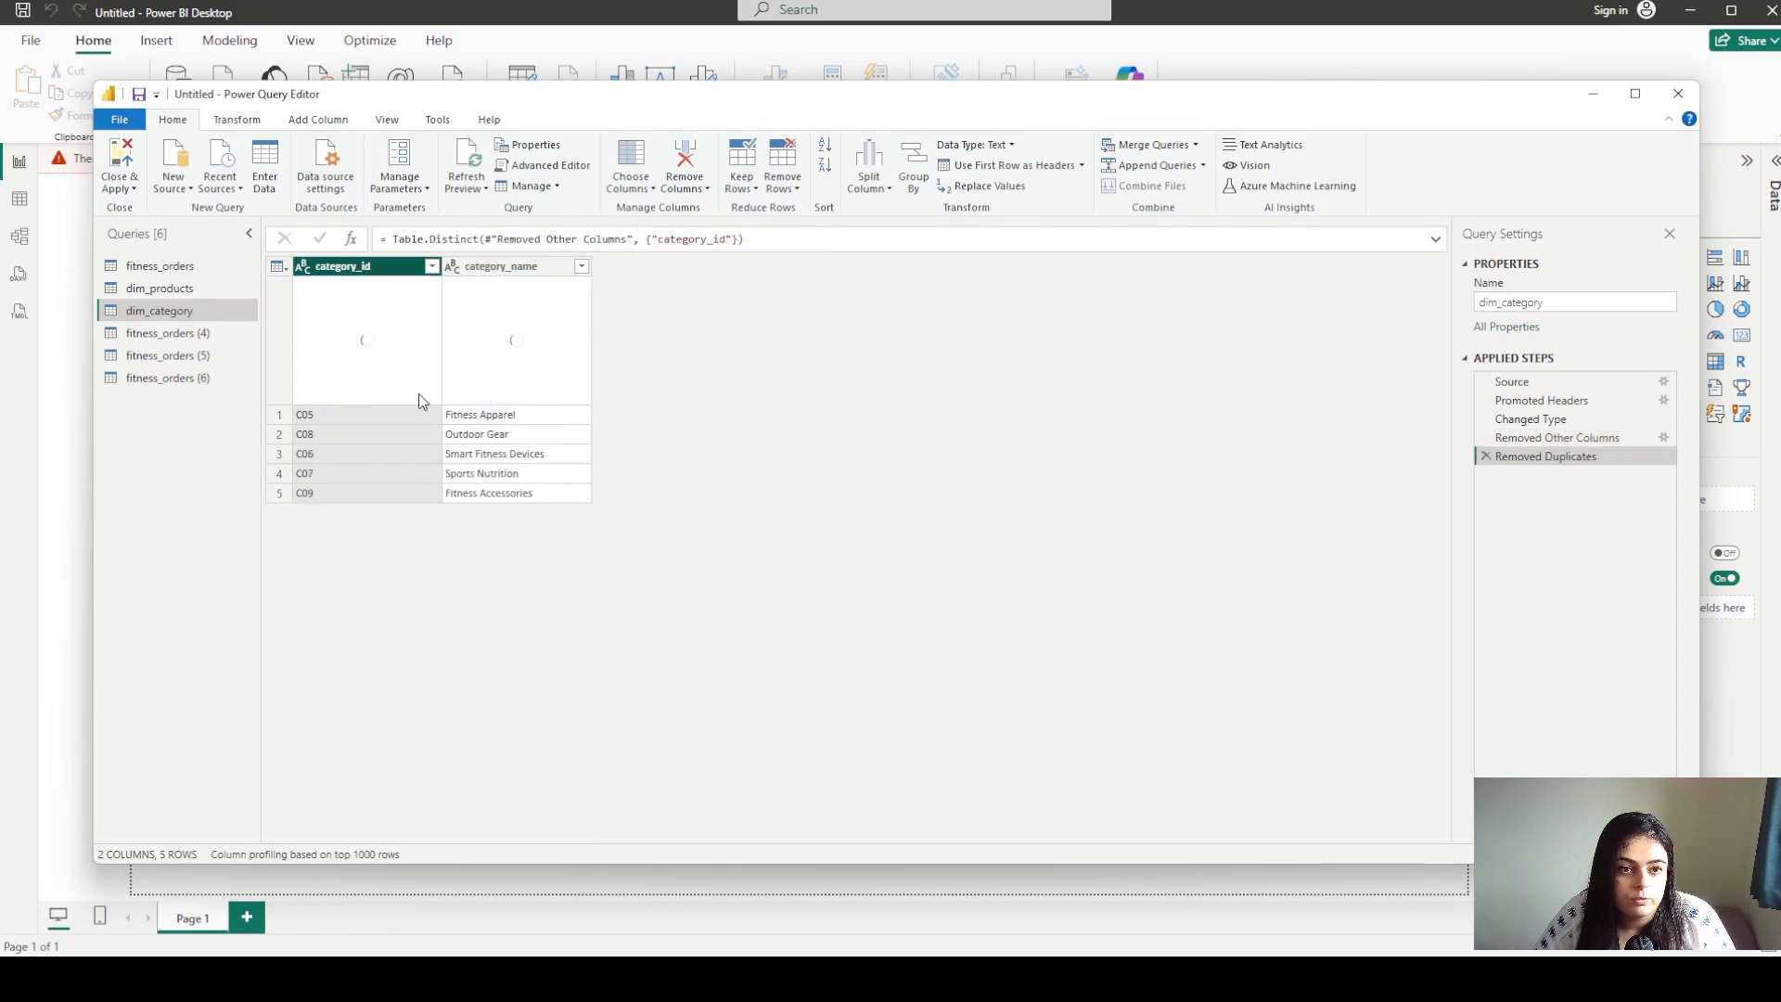
Rename the fitness_orders (4) query as dim_subcategory
click(149, 338)
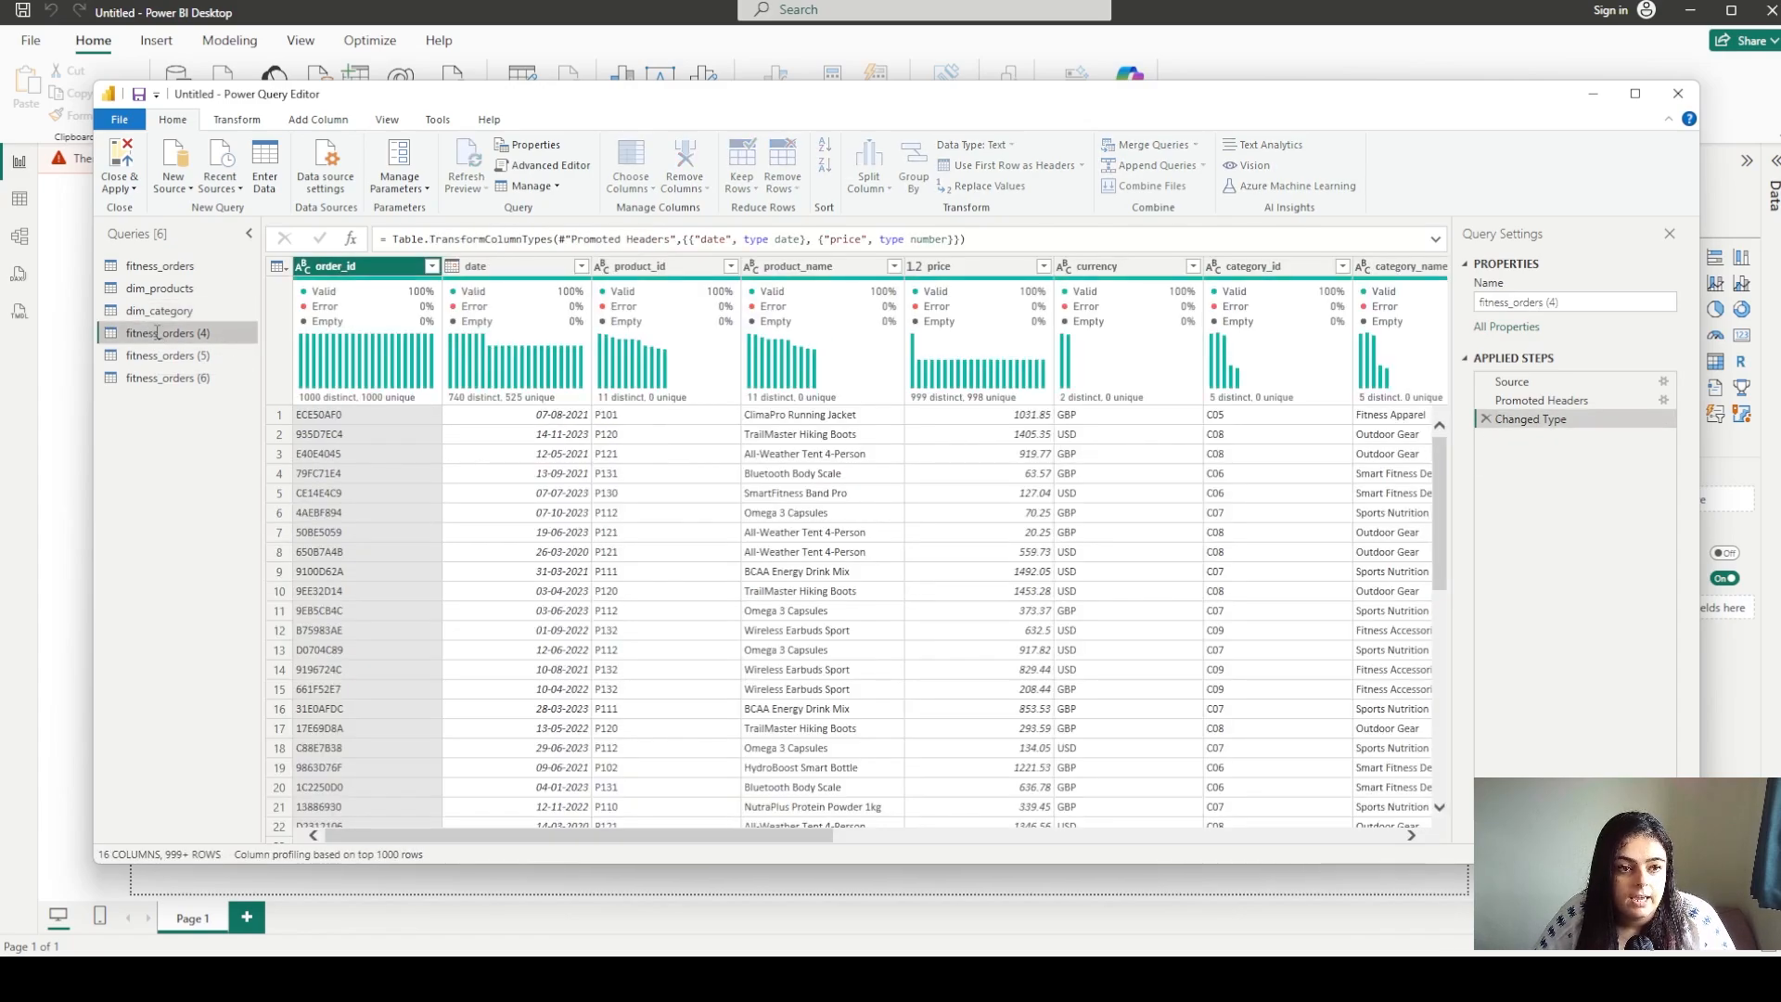
double_click(154, 332)
text(d)
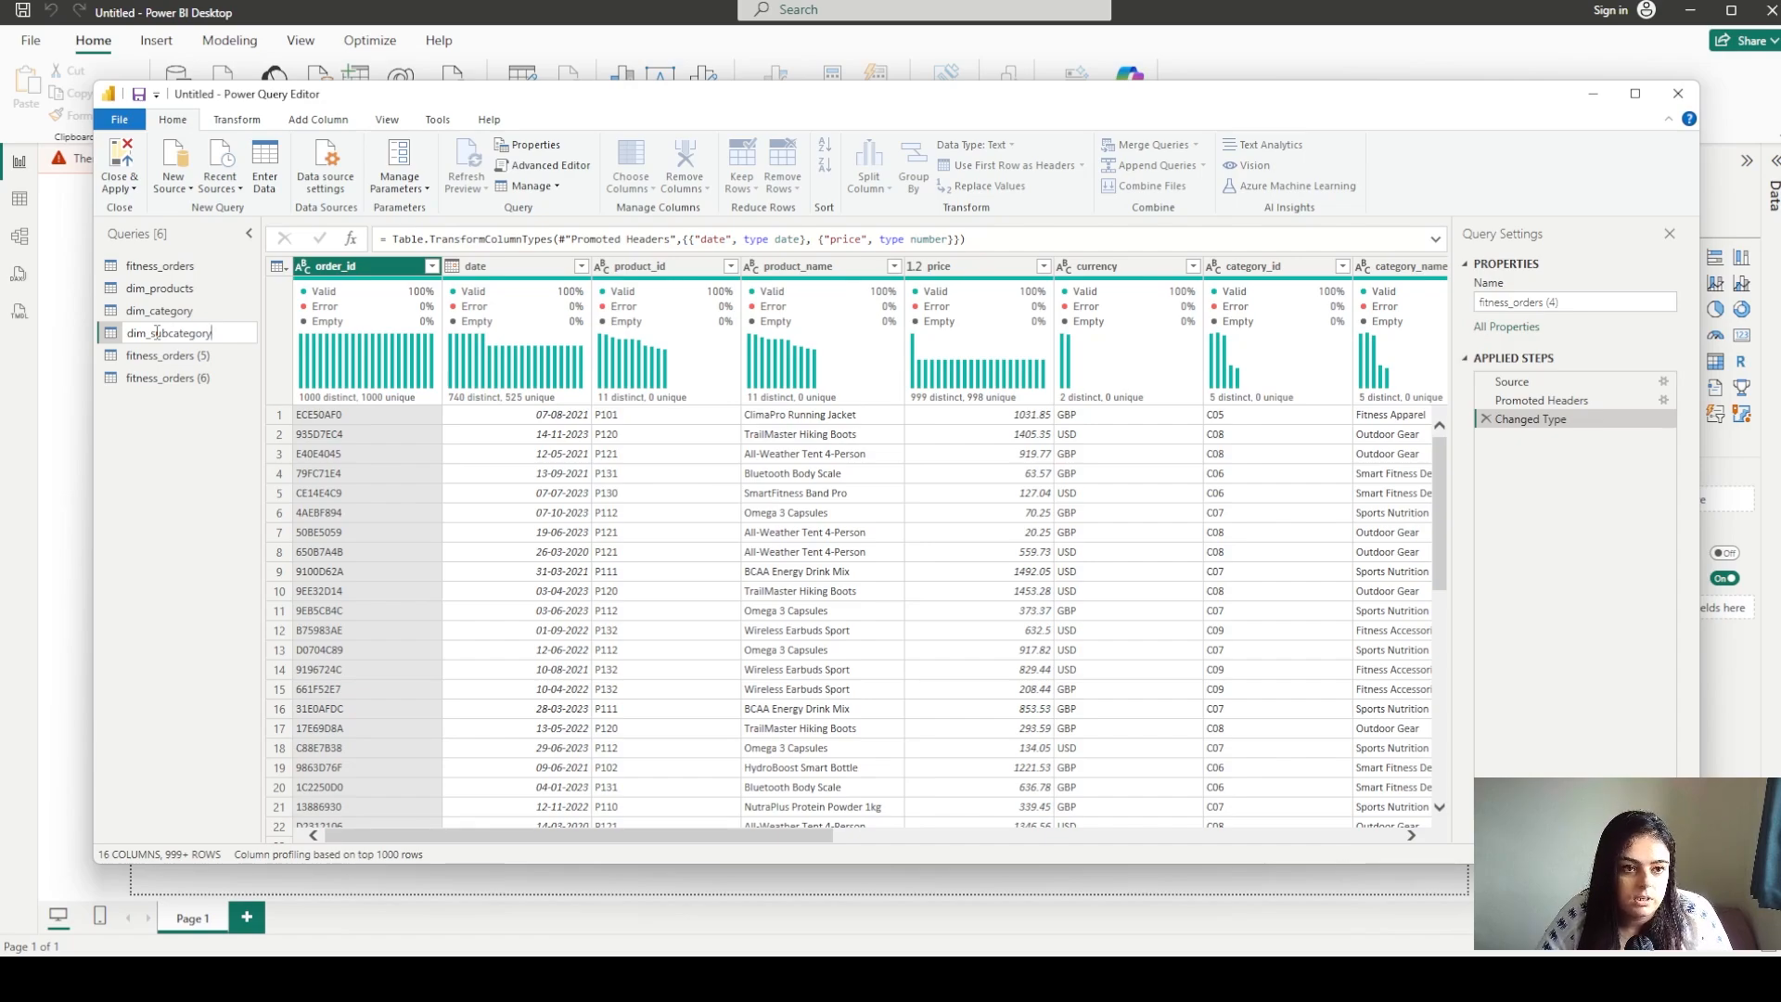
text(im_subcategory)
key(Return)
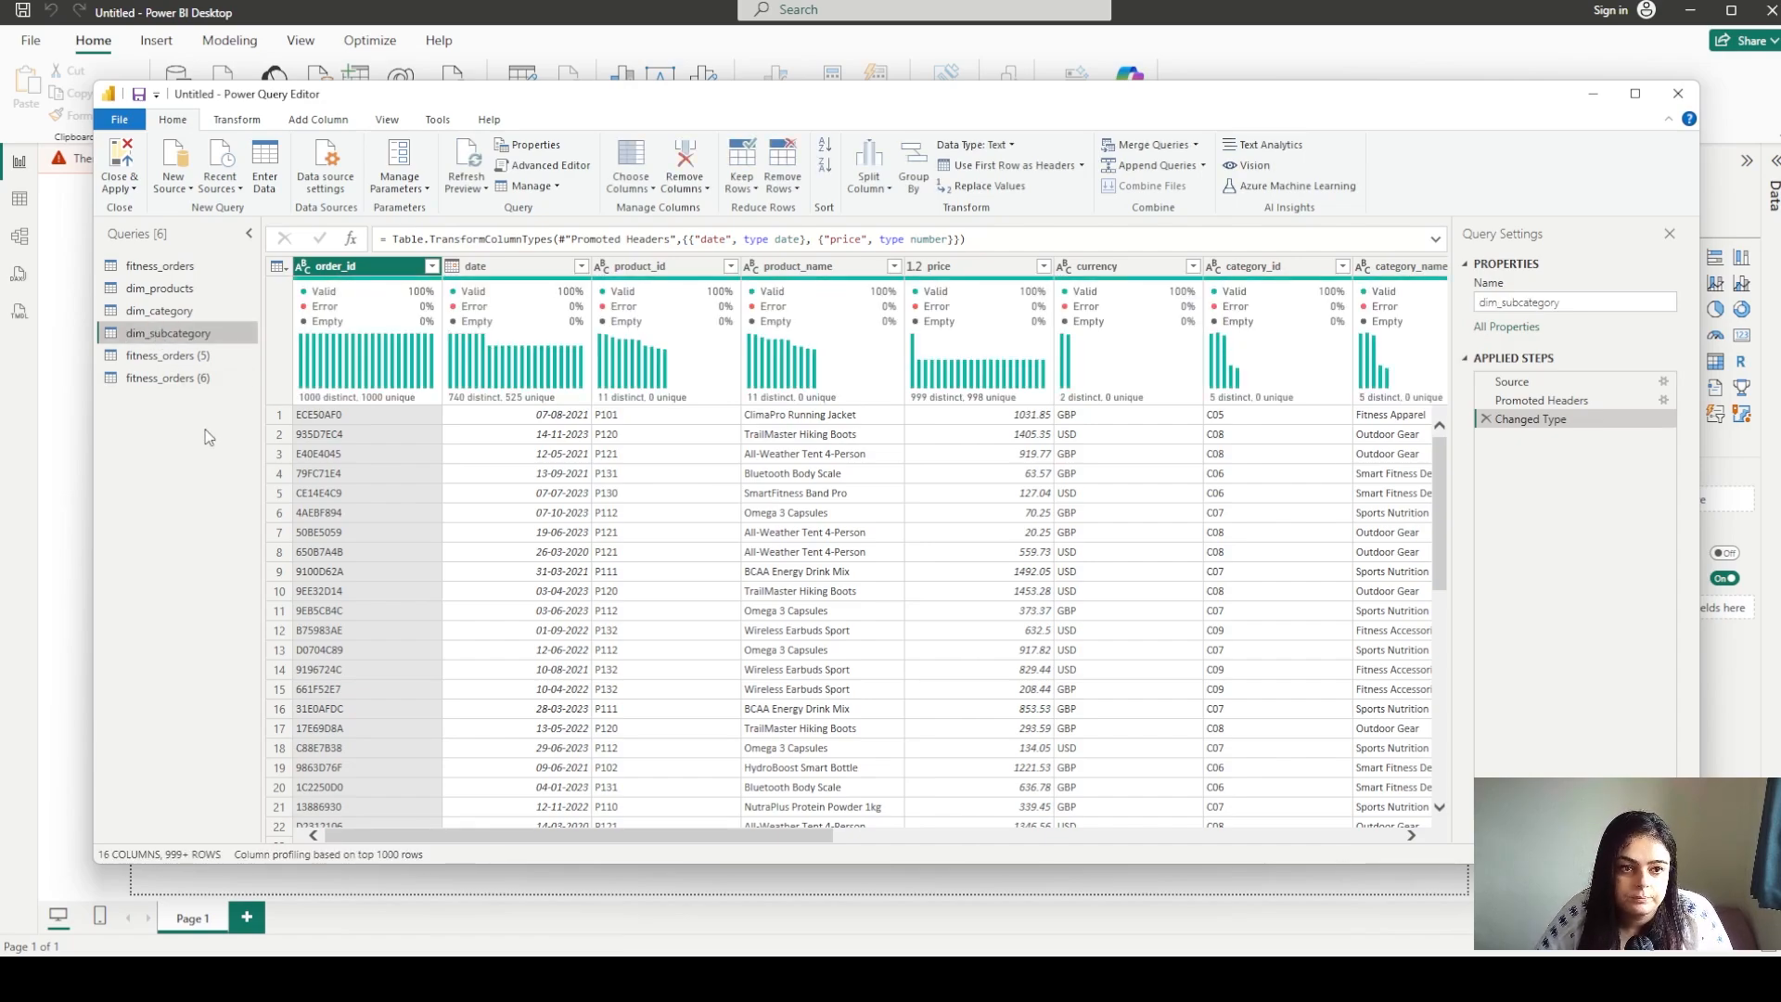
Keep only the subcategory_id and subcategory_name columns in dim_subcategory and remove duplicates based on subcategory_id
drag(527, 840, 945, 794)
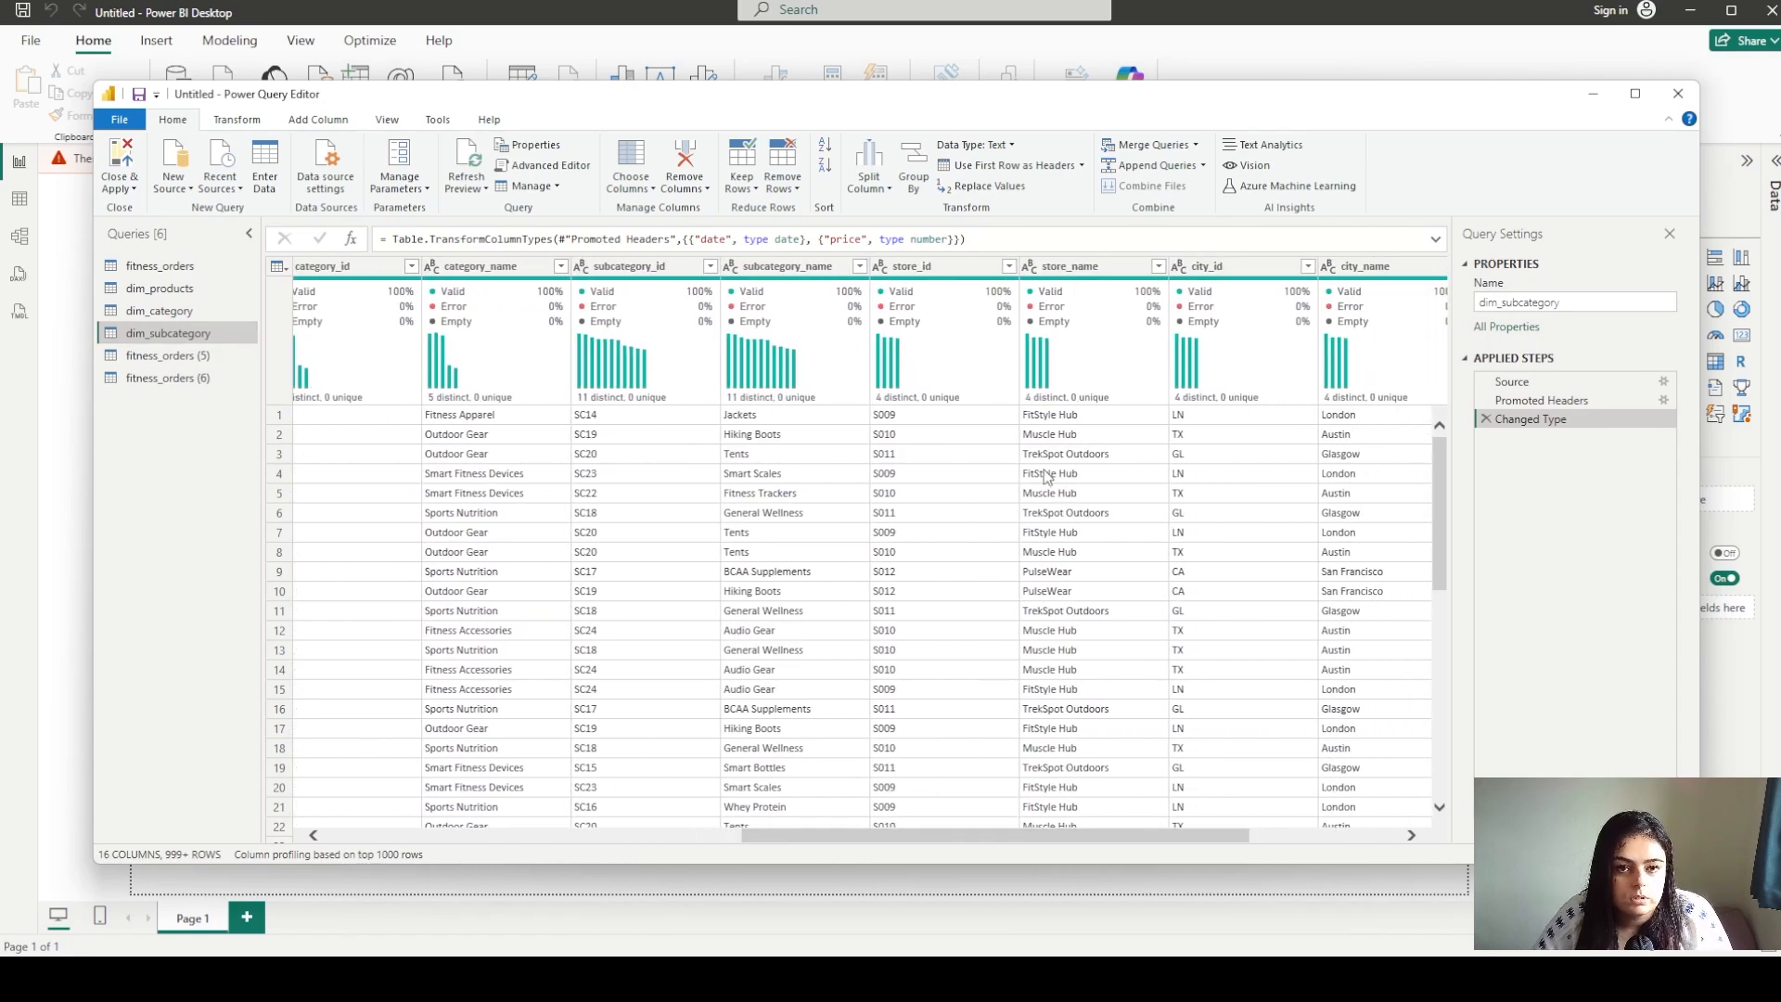
click(631, 266)
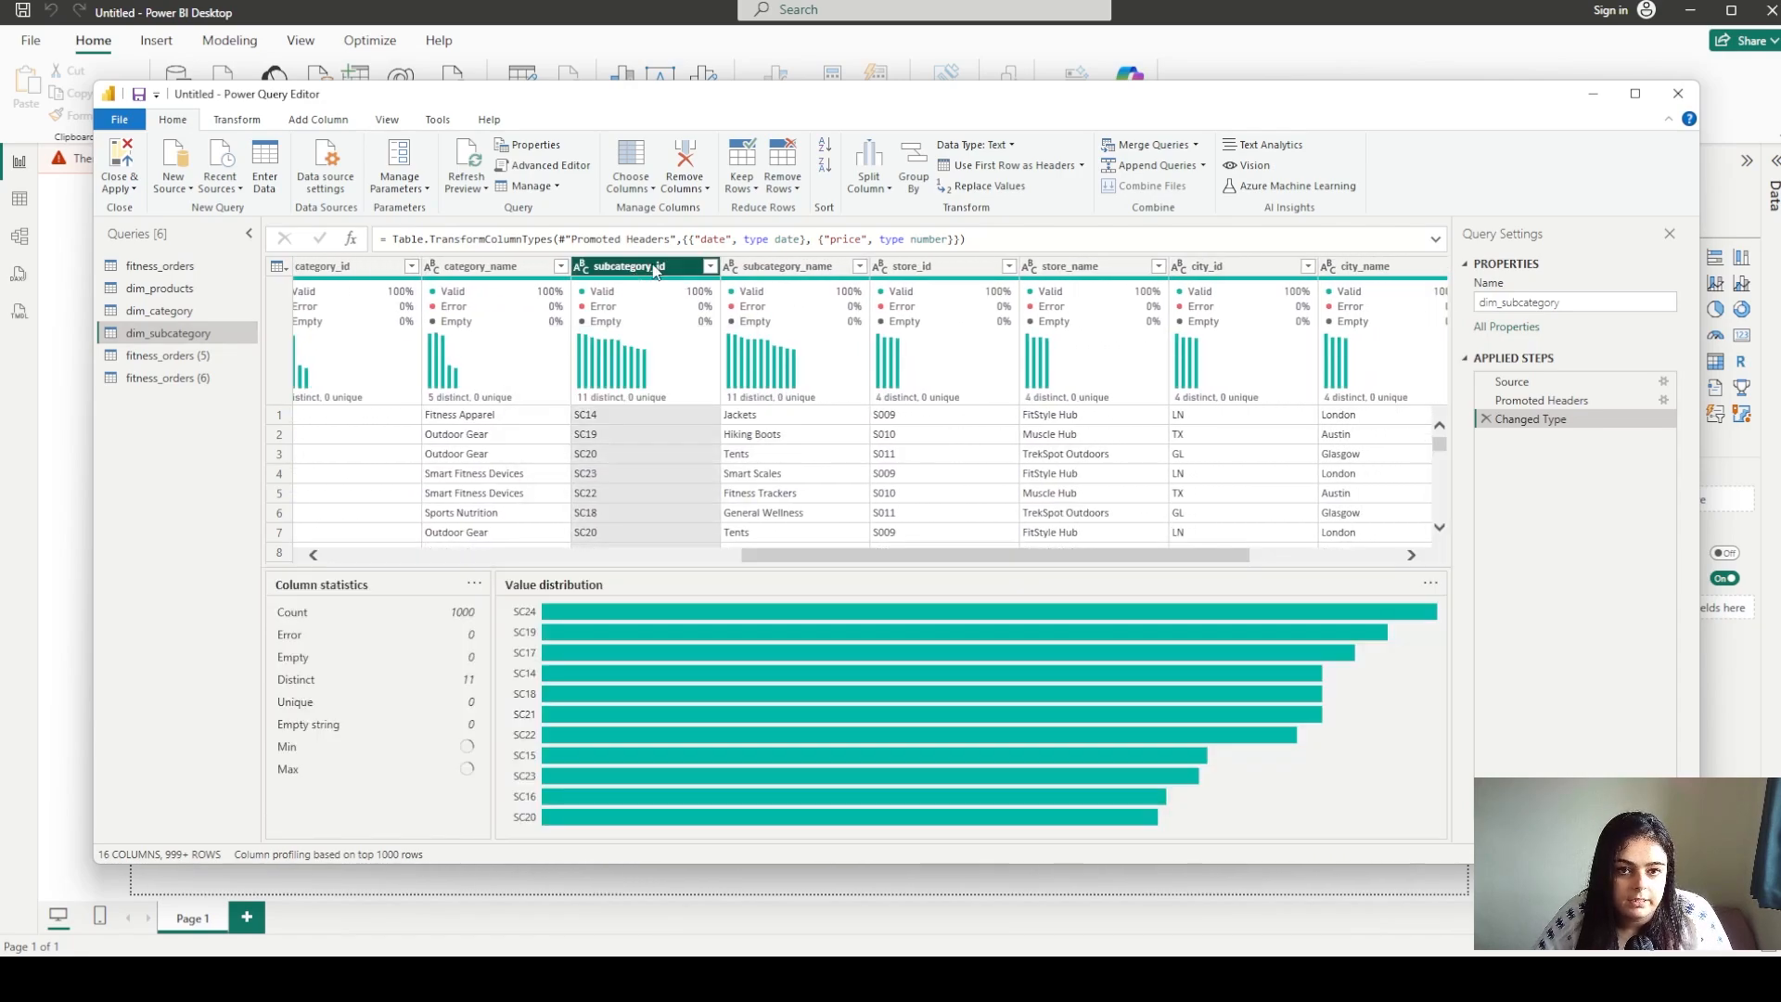
ctrl+click(756, 267)
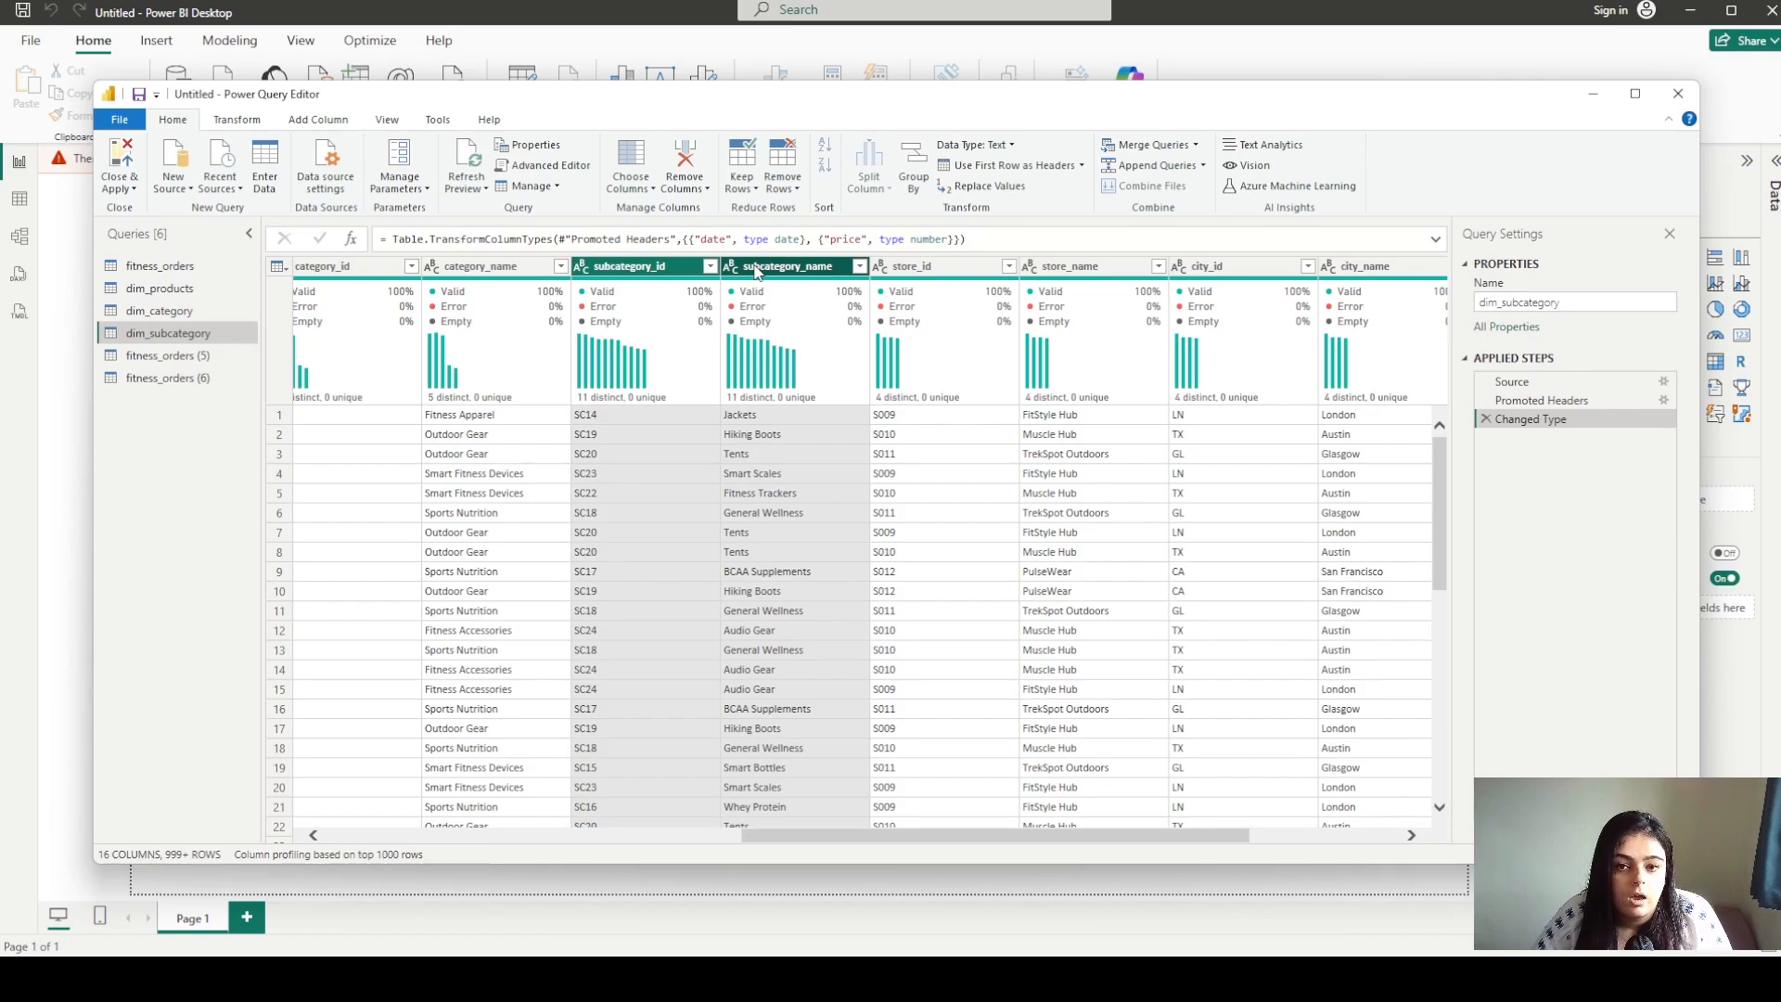
right_click(757, 270)
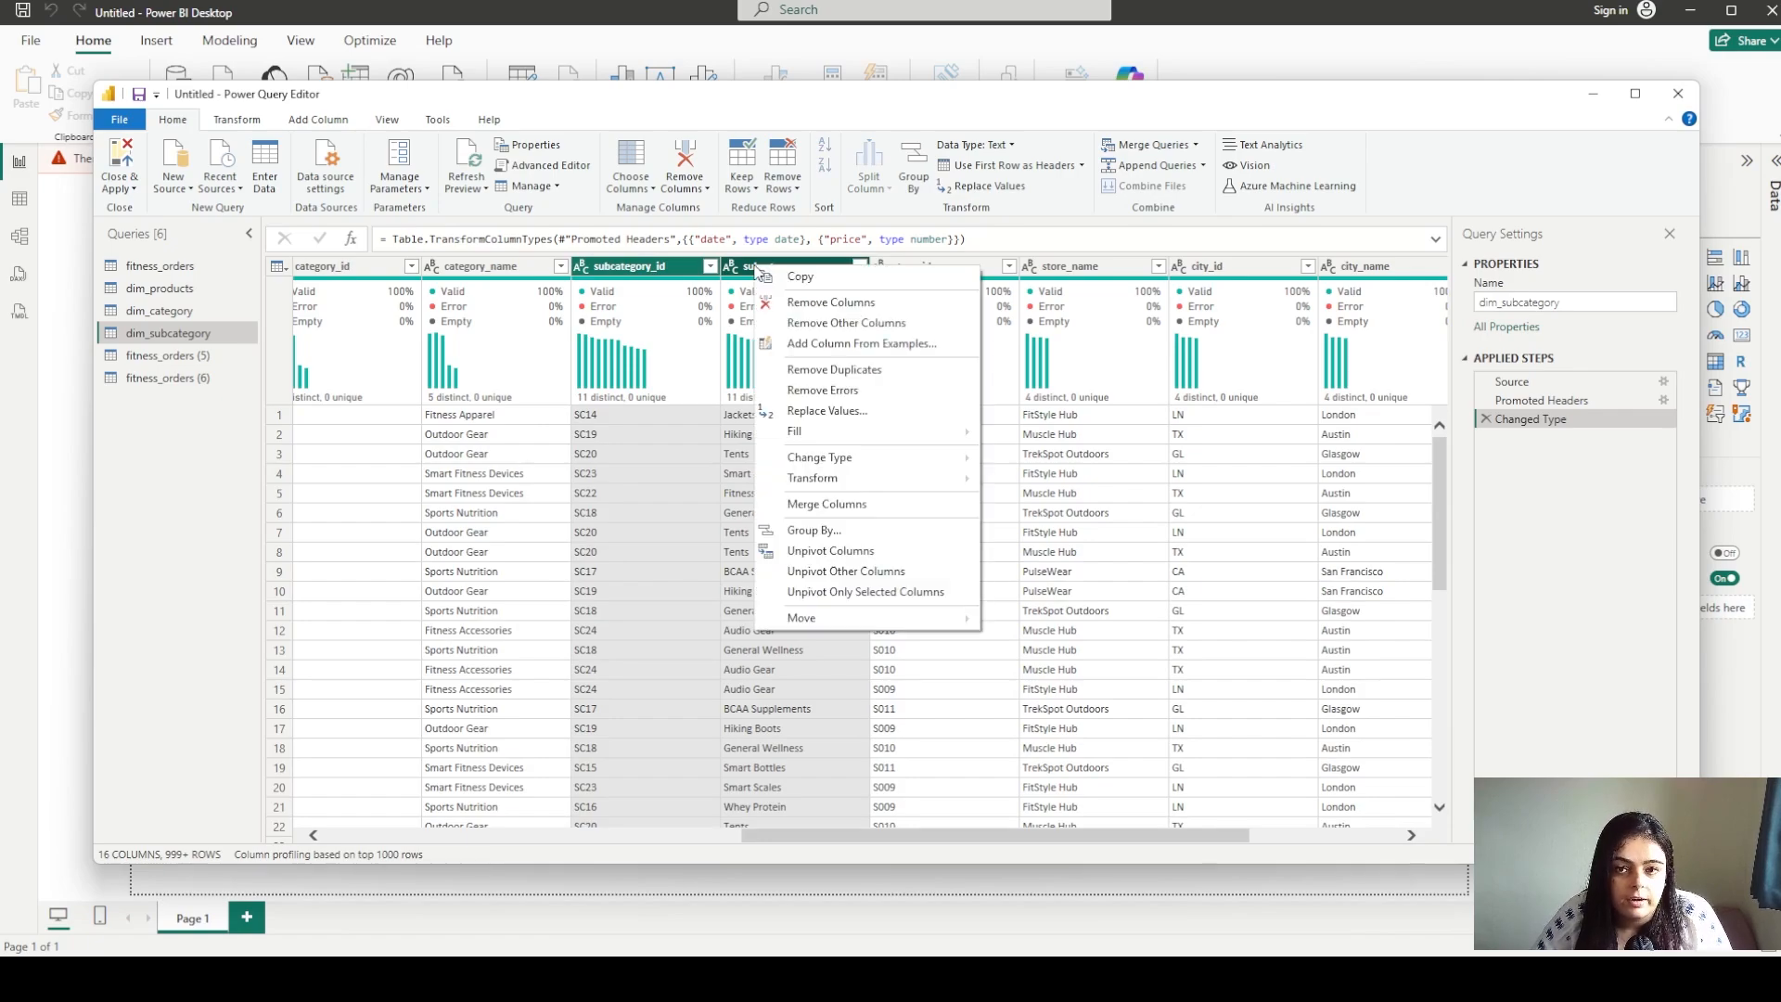
click(844, 328)
click(357, 270)
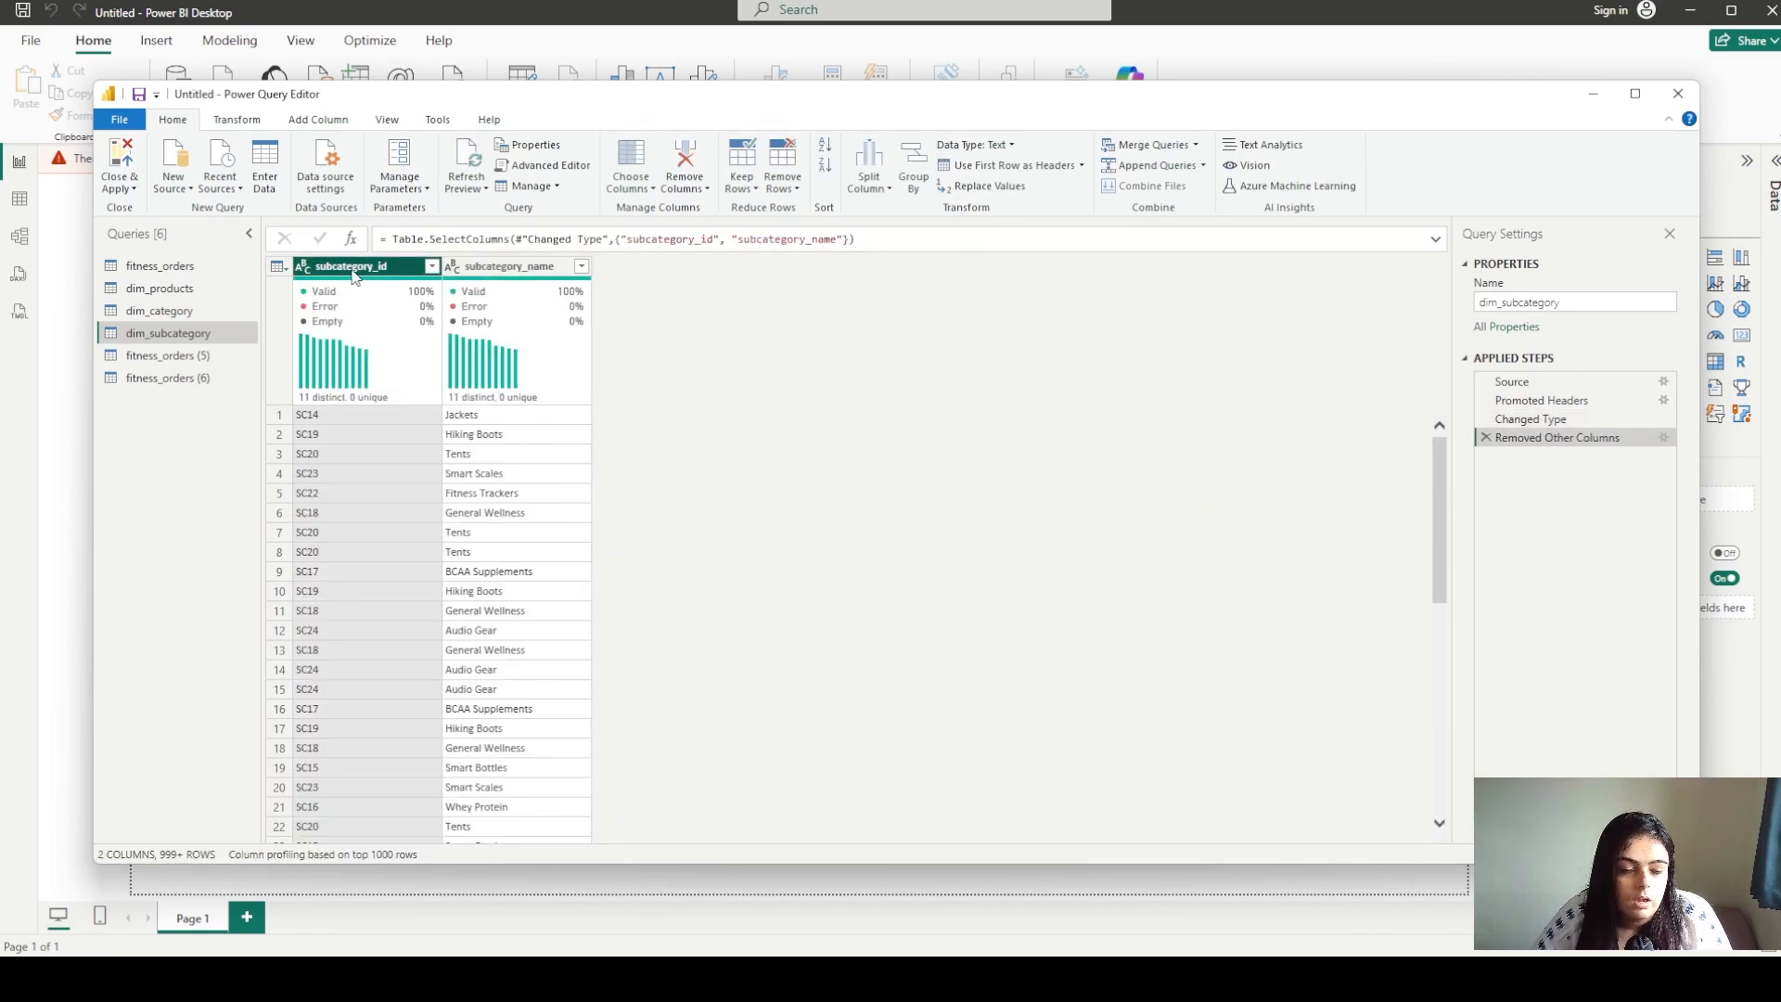
right_click(357, 272)
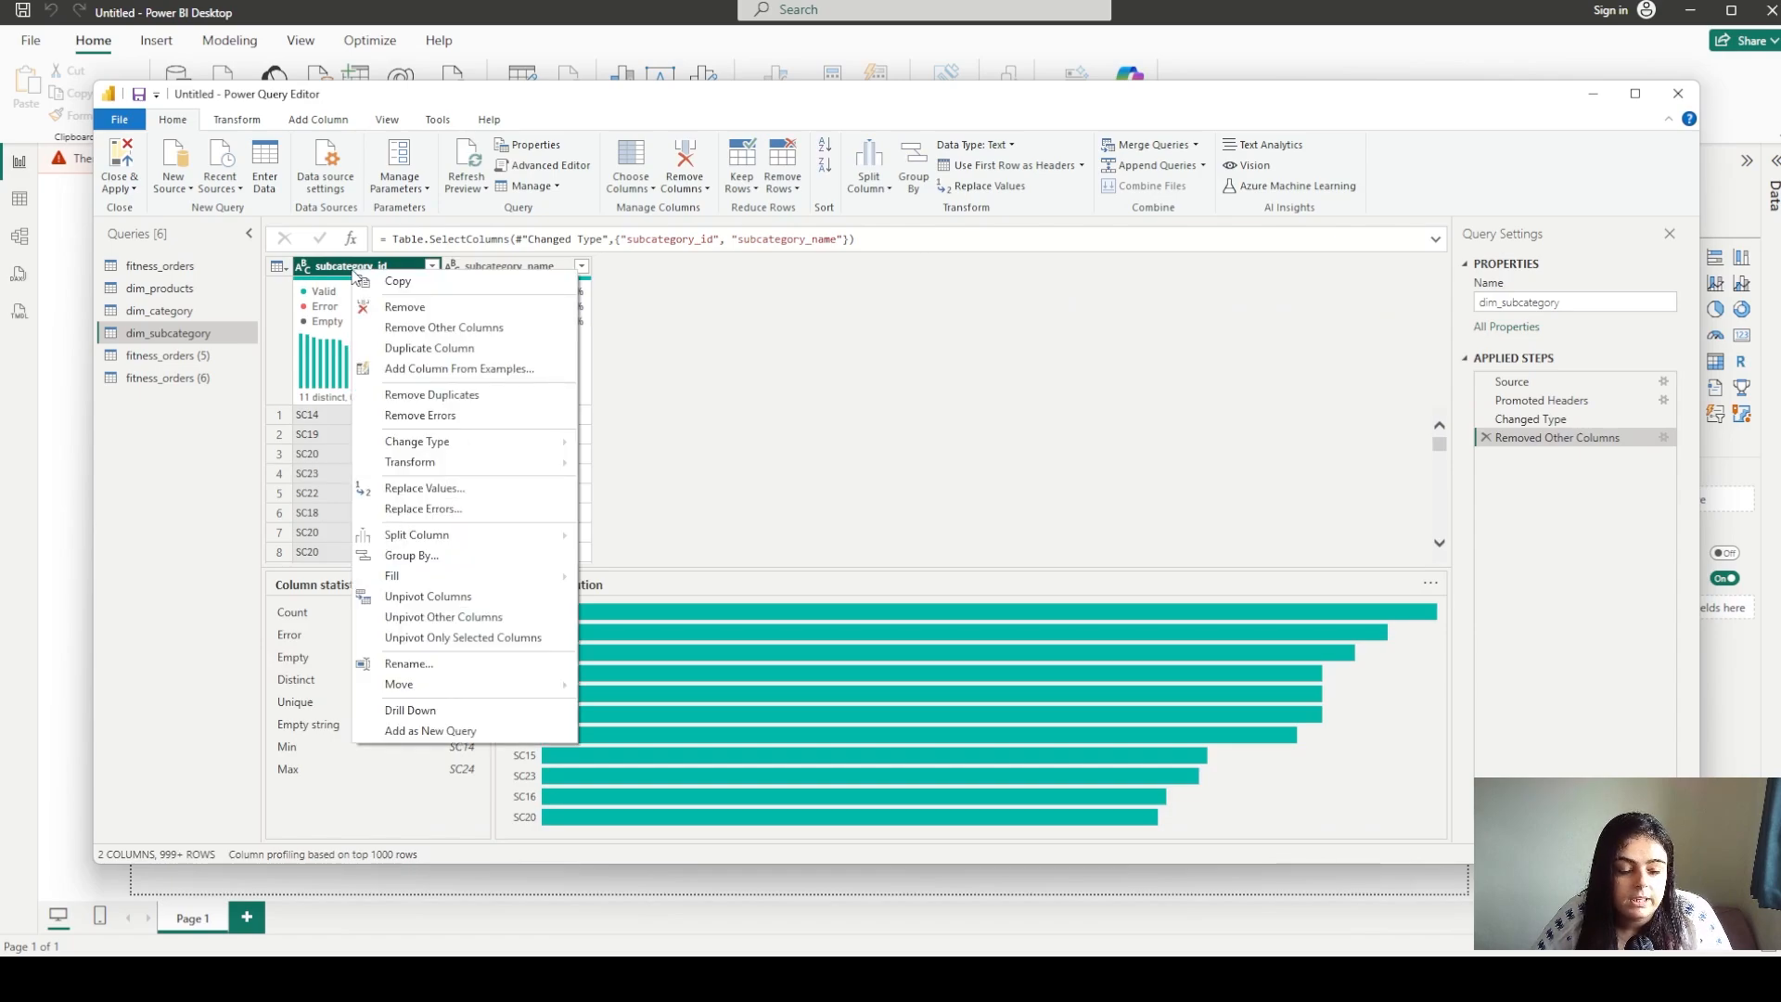
click(432, 396)
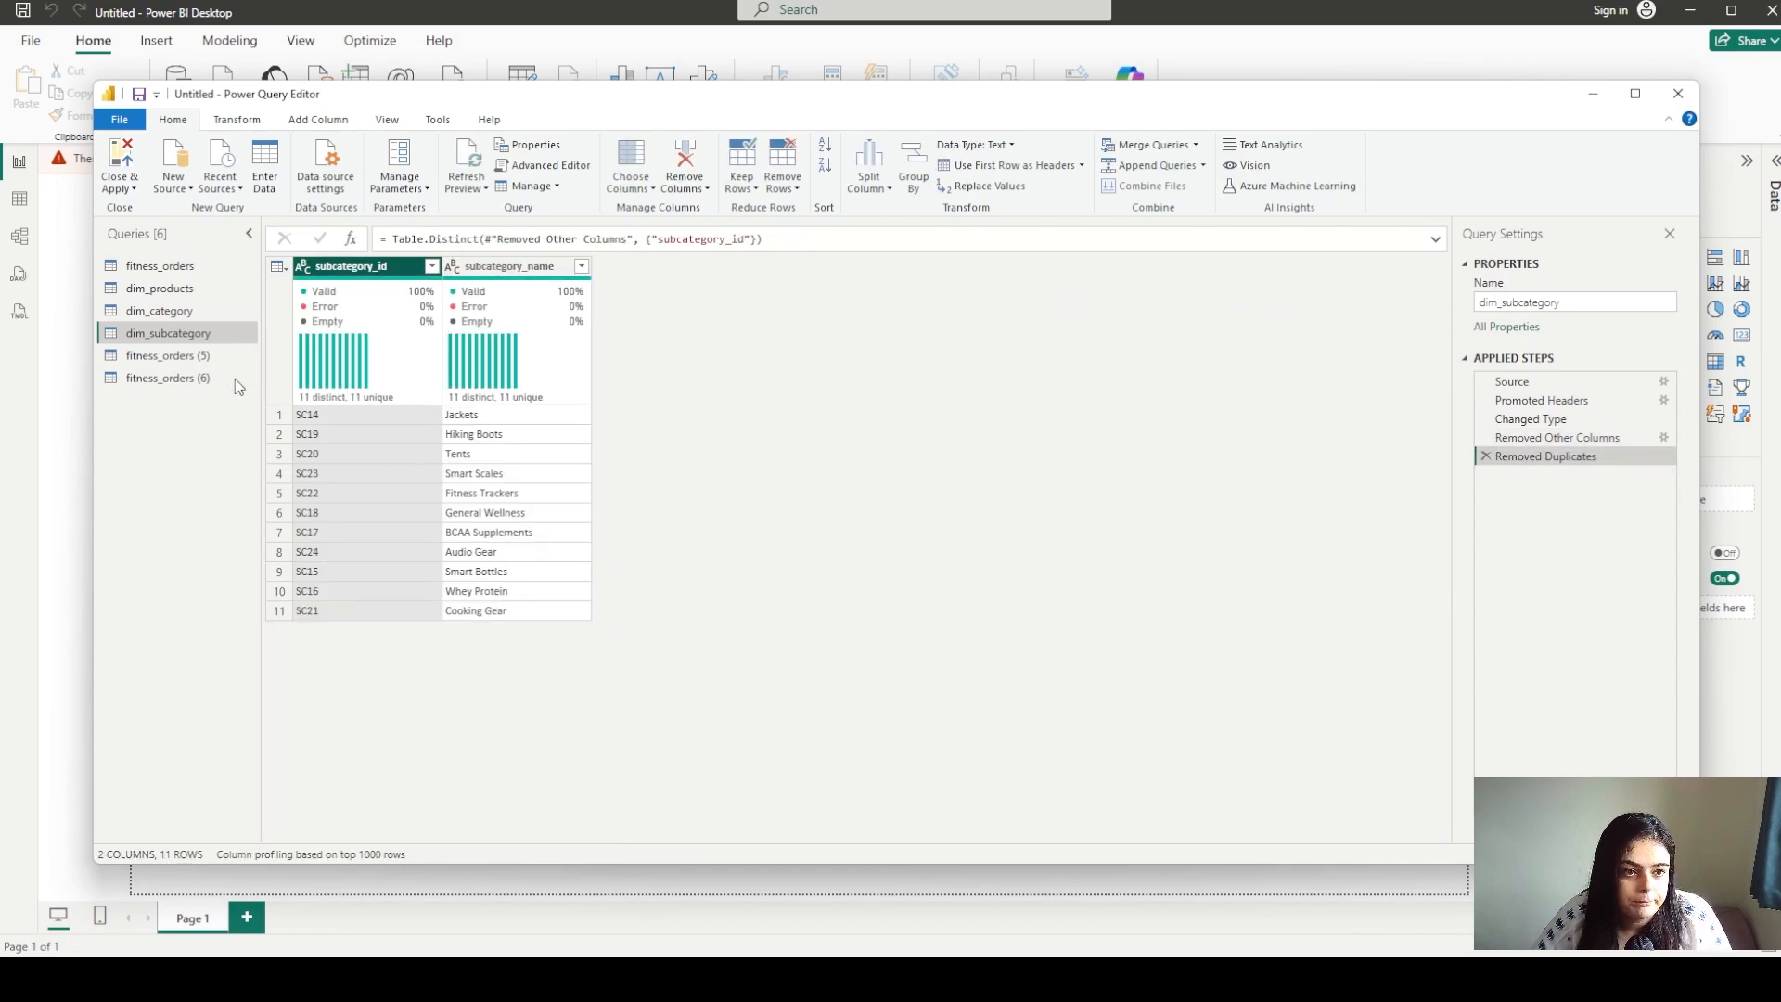
Rename the fitness_orders (5) query as dim_store
click(172, 357)
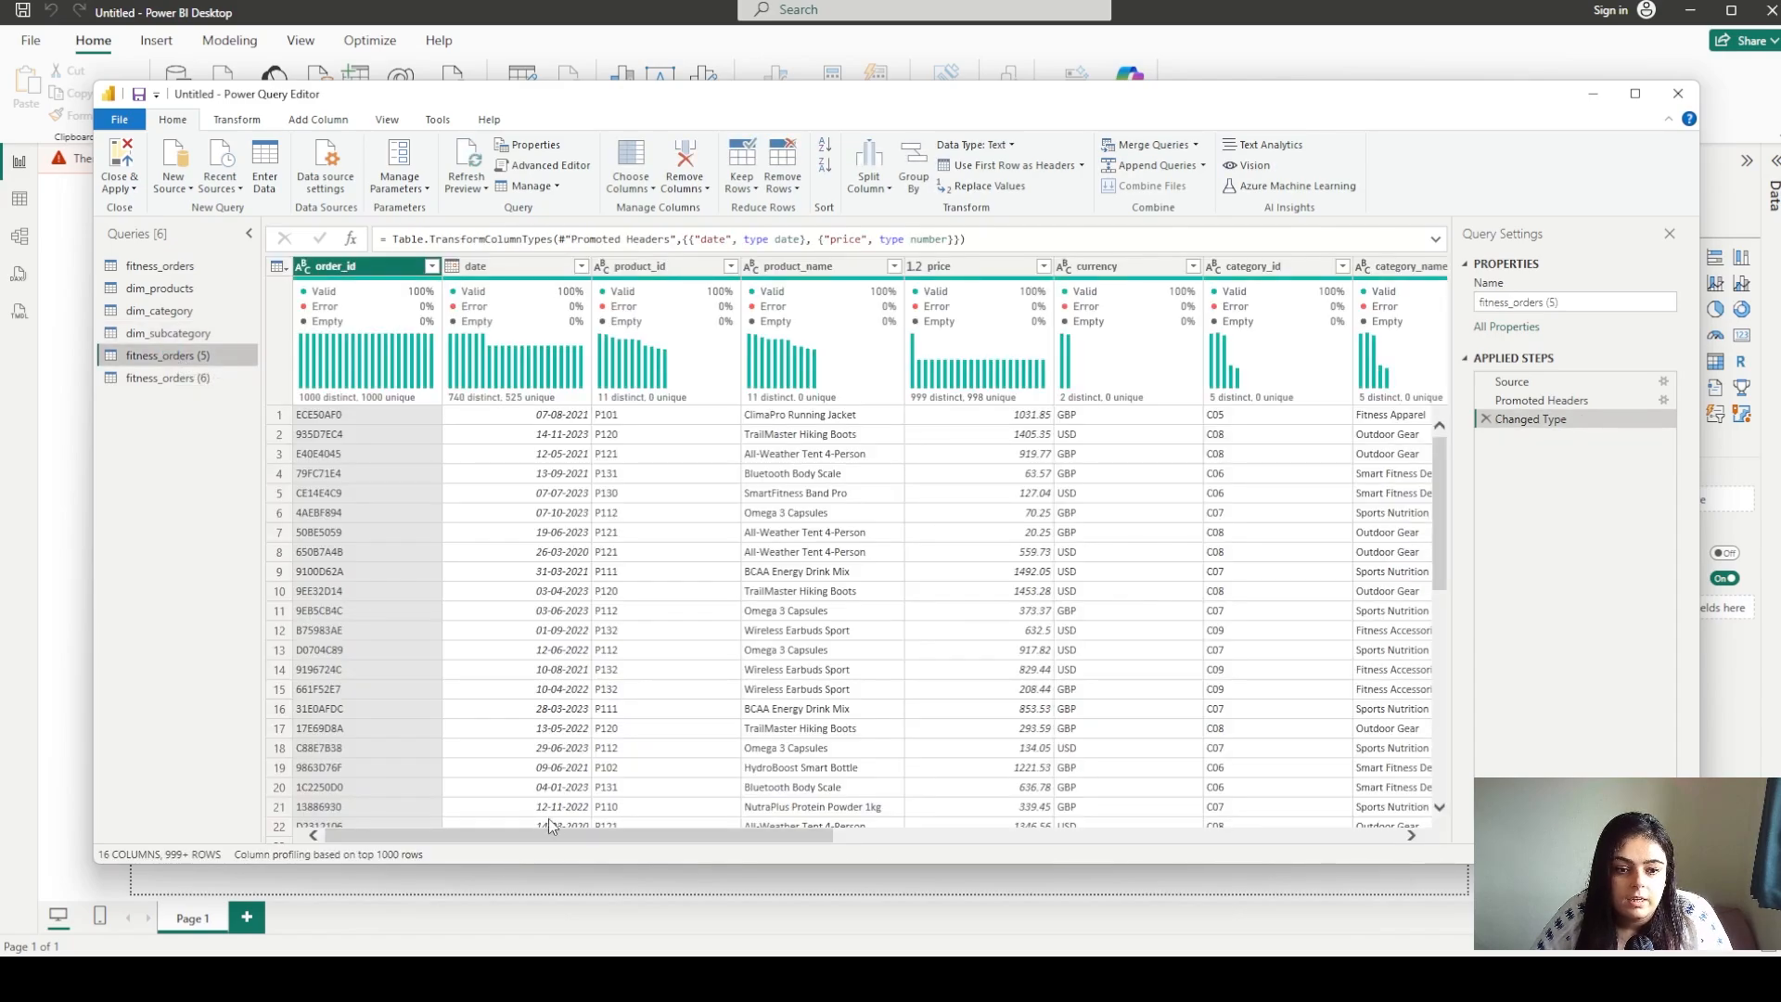
drag(587, 843, 1063, 832)
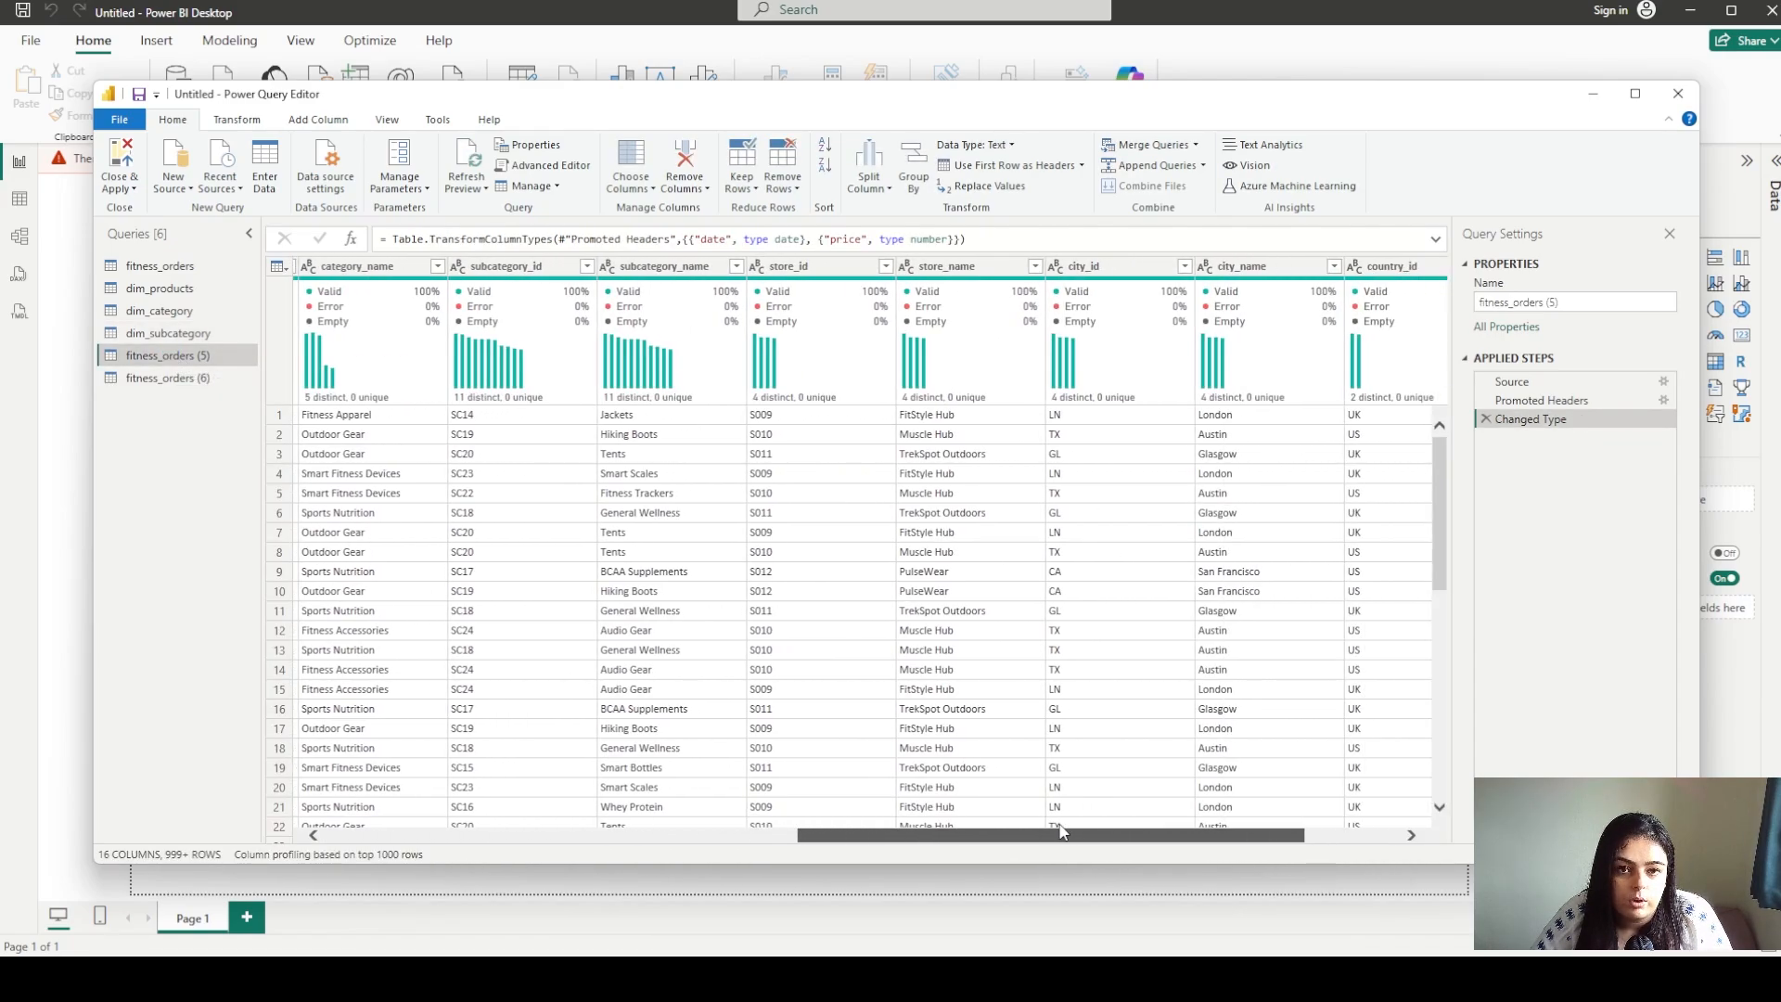
double_click(158, 352)
text(dim_store)
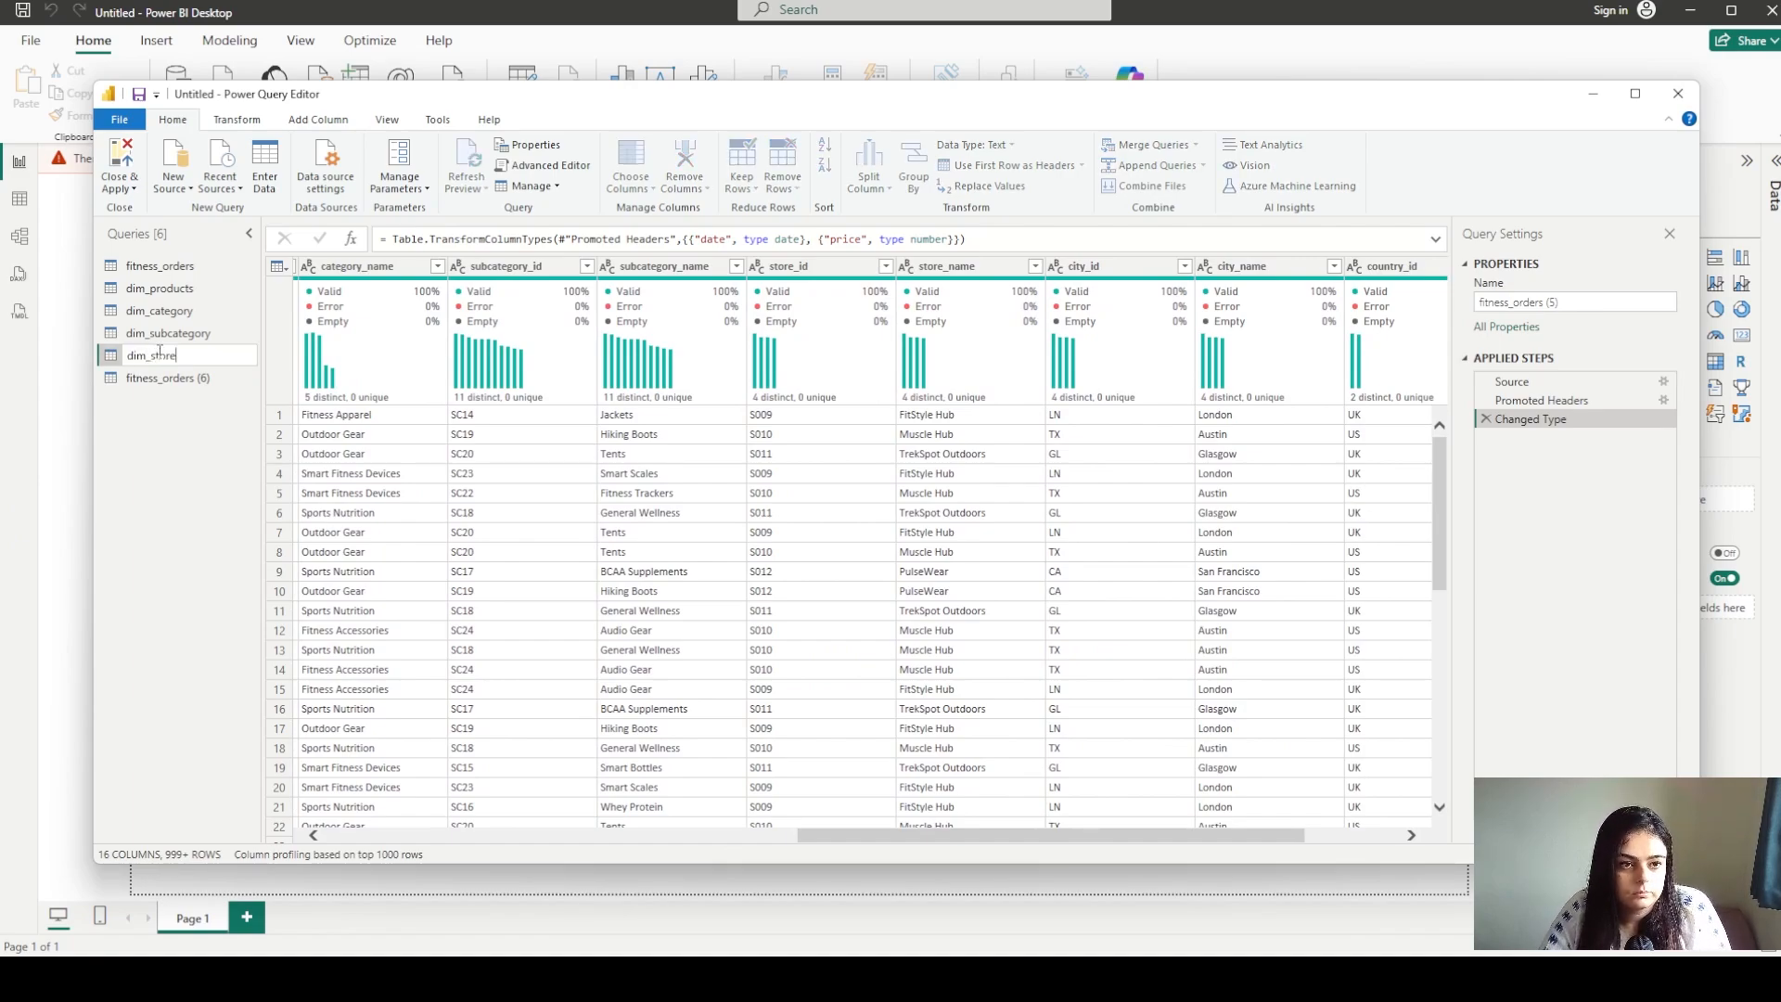
key(Return)
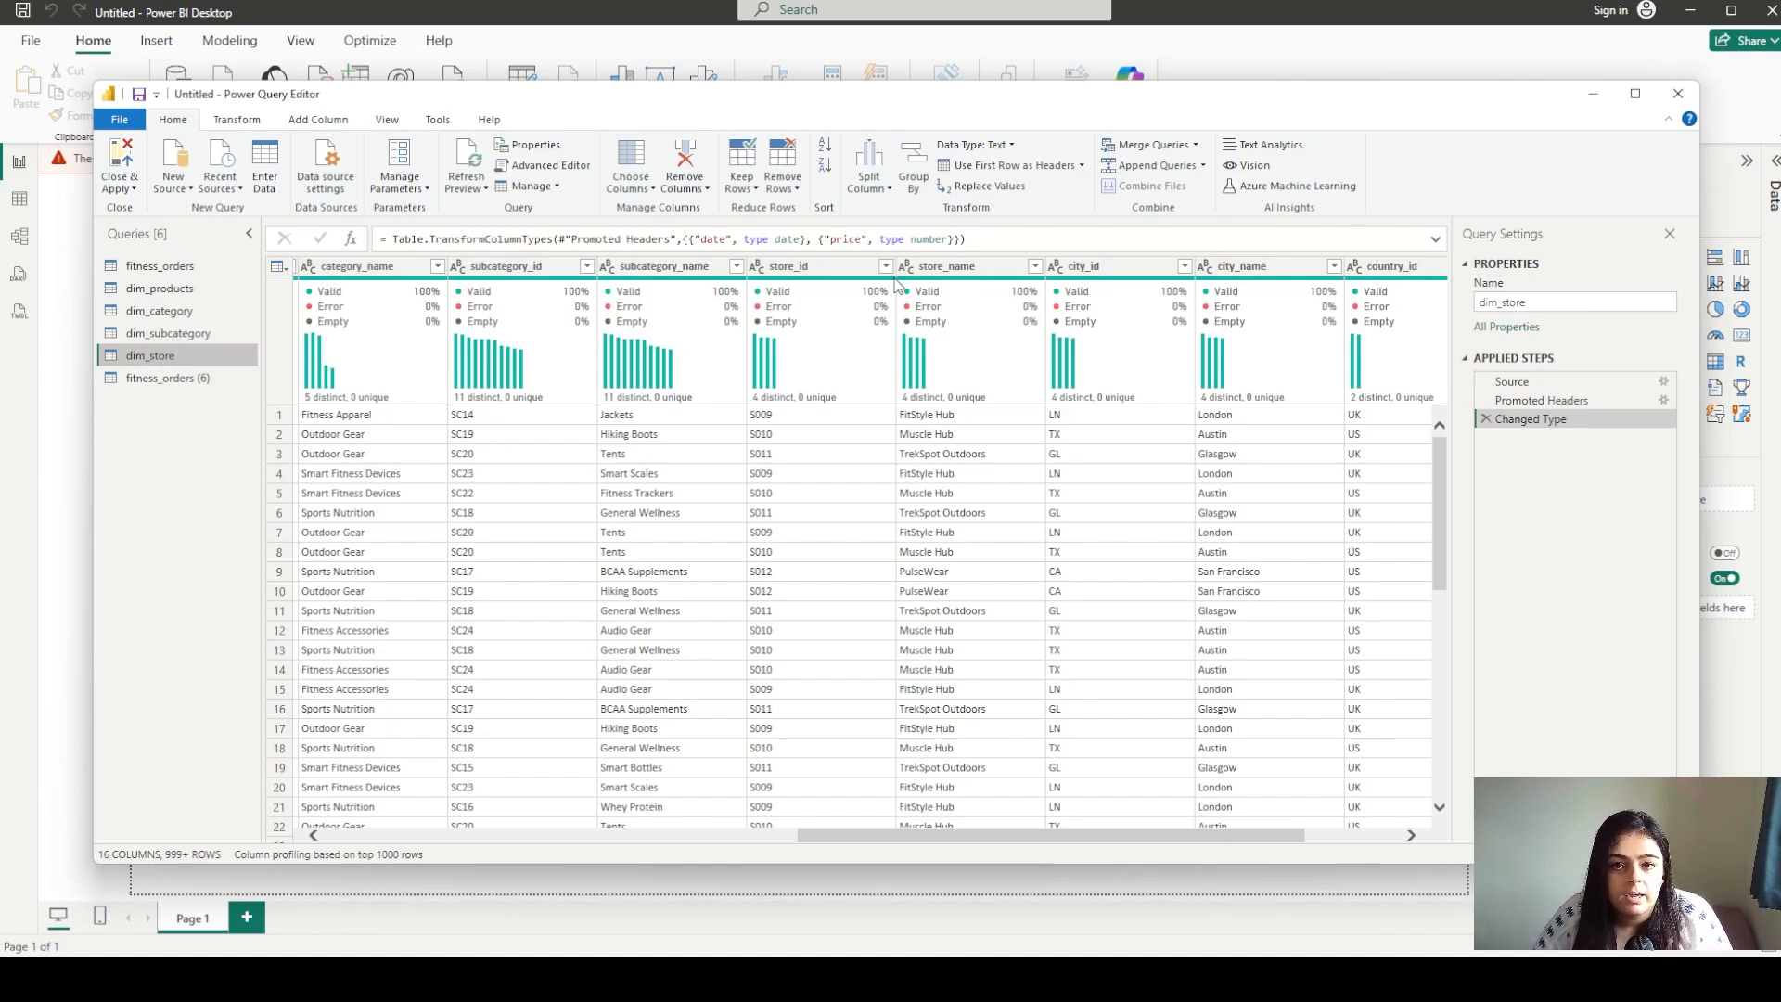
Keep only the store_id and store_name columns in dim_store and remove duplicates based on store_id
click(822, 262)
ctrl+click(937, 267)
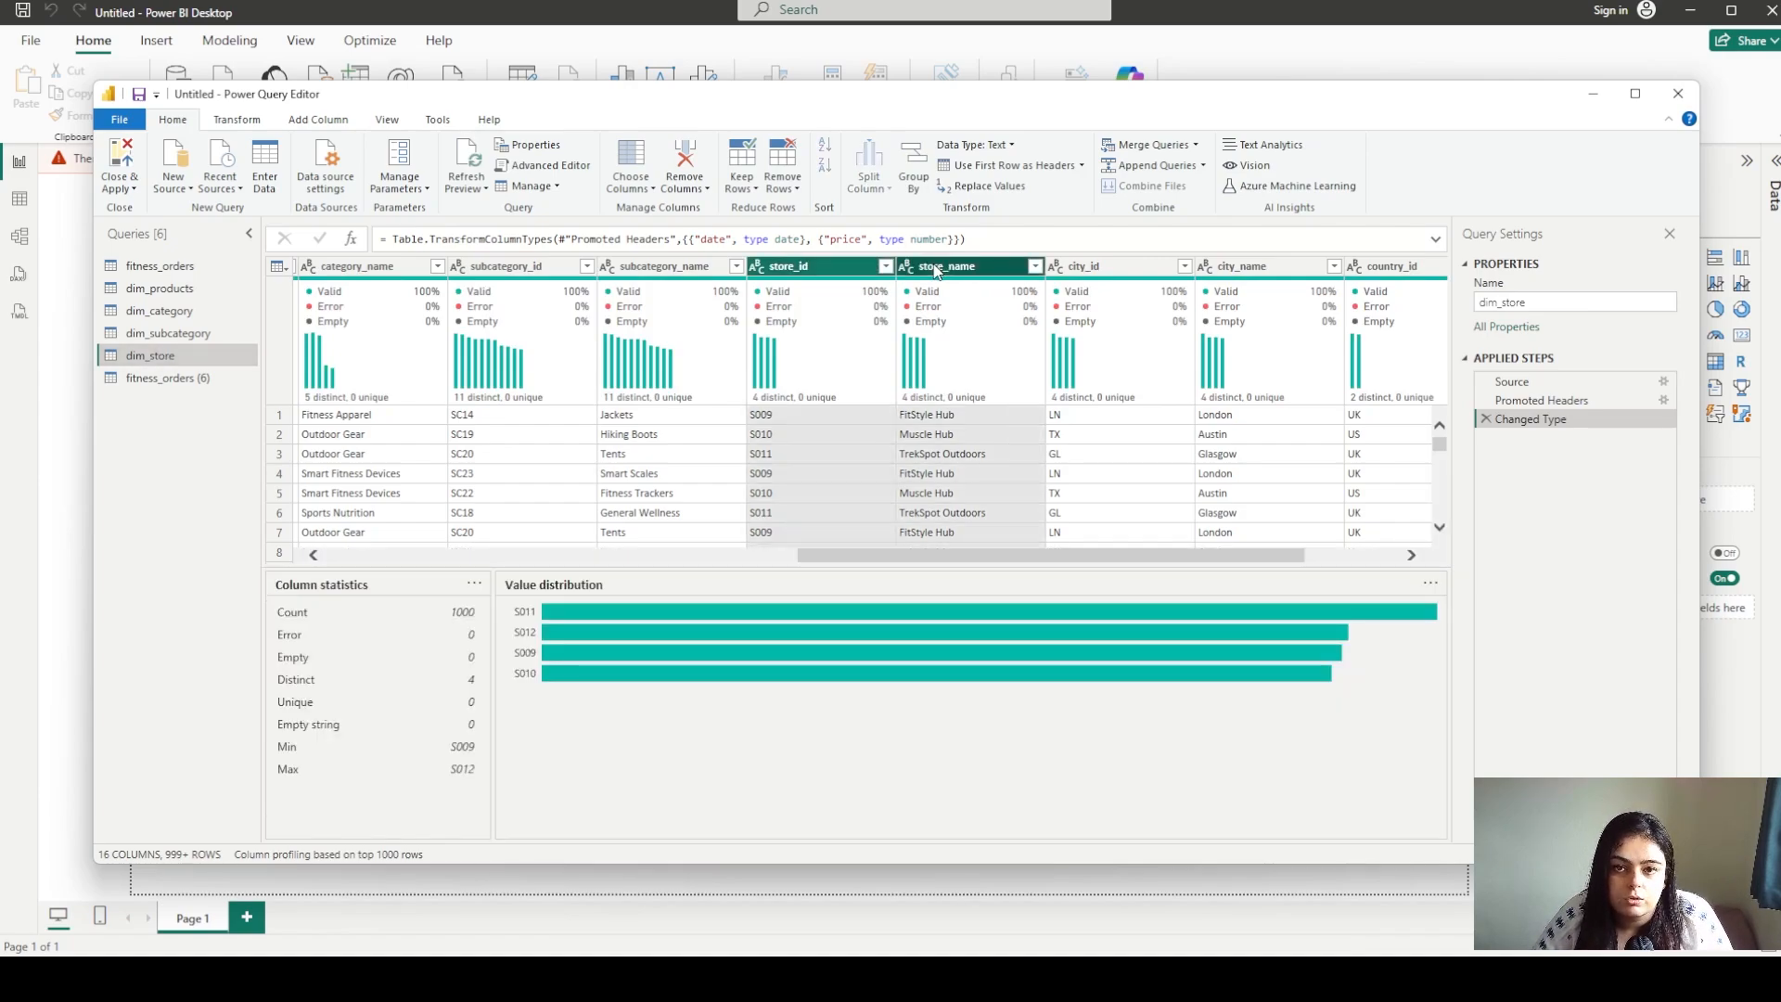
drag(963, 832, 1053, 832)
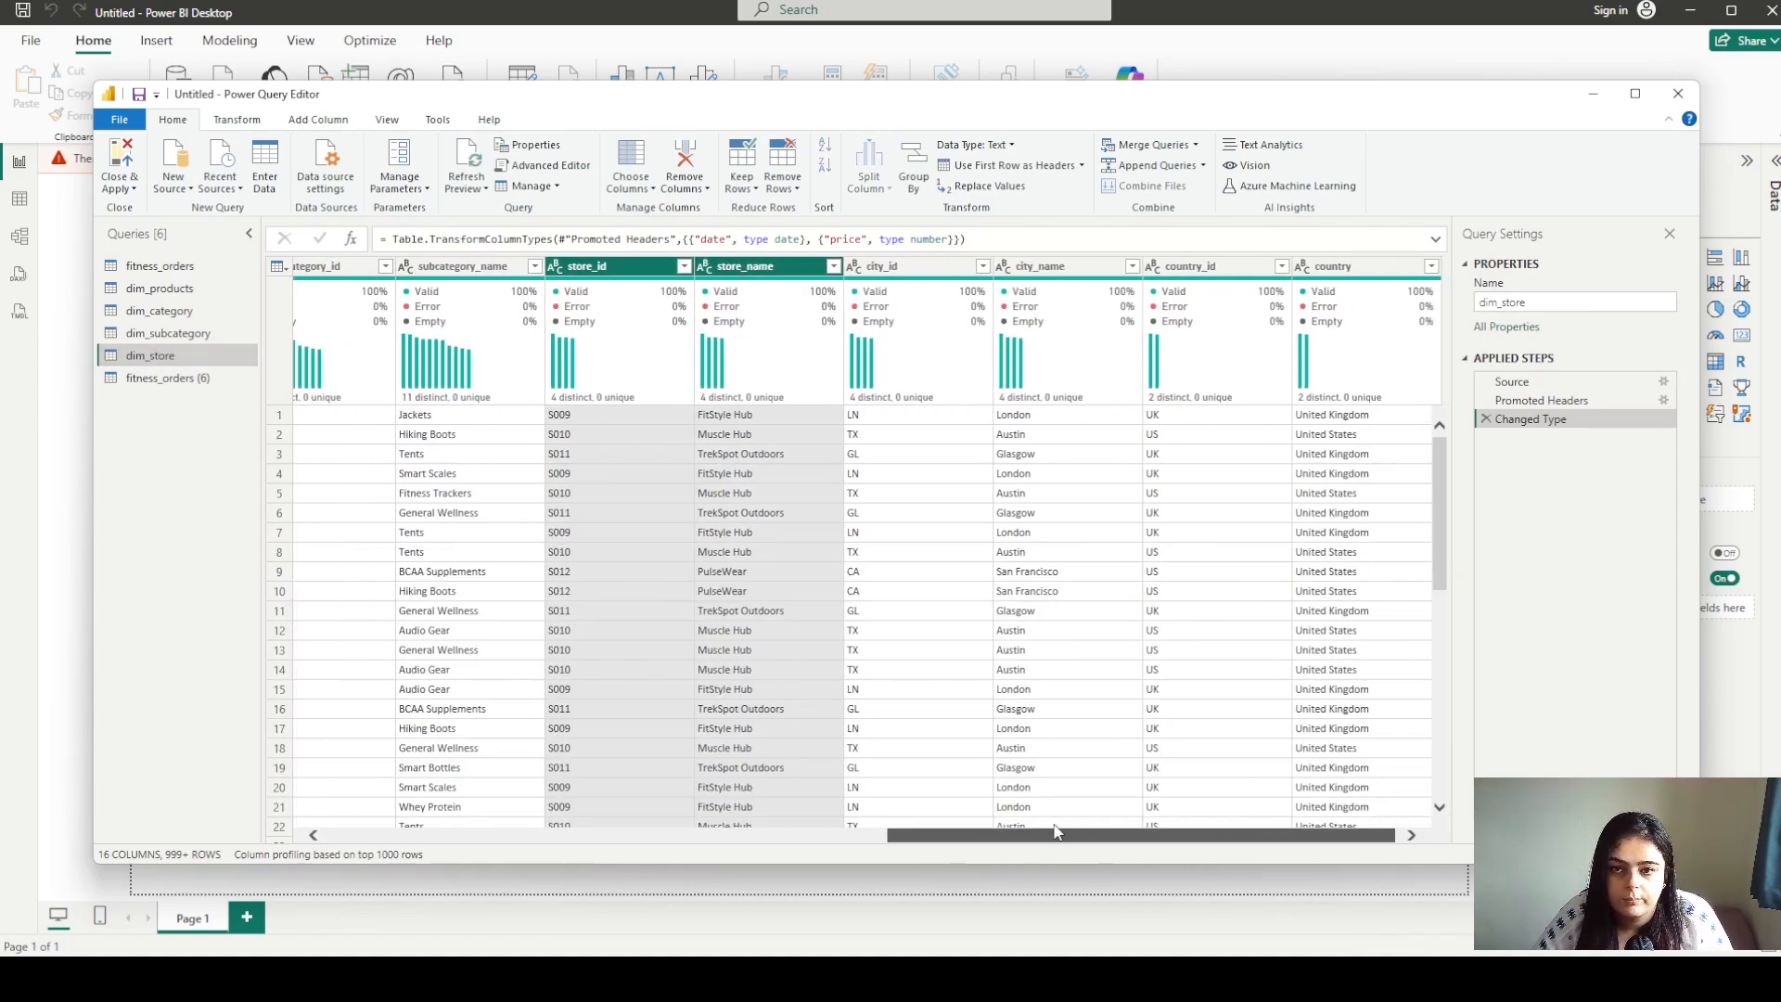
right_click(615, 270)
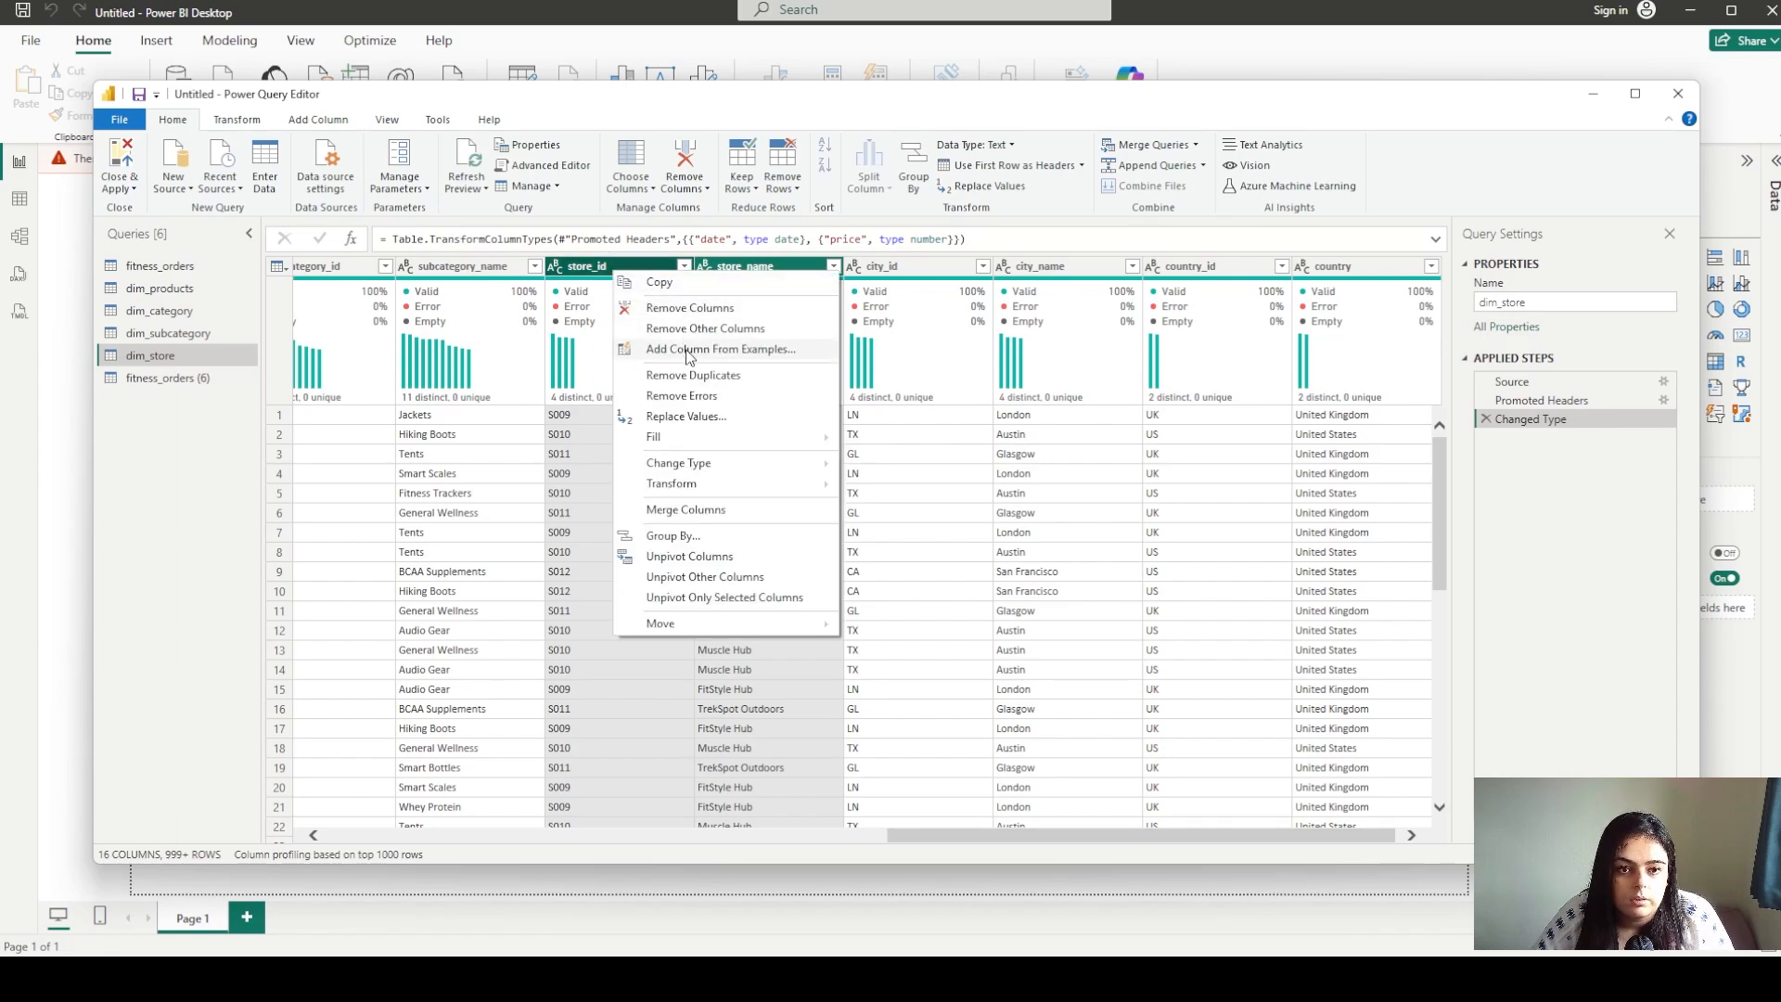
click(697, 329)
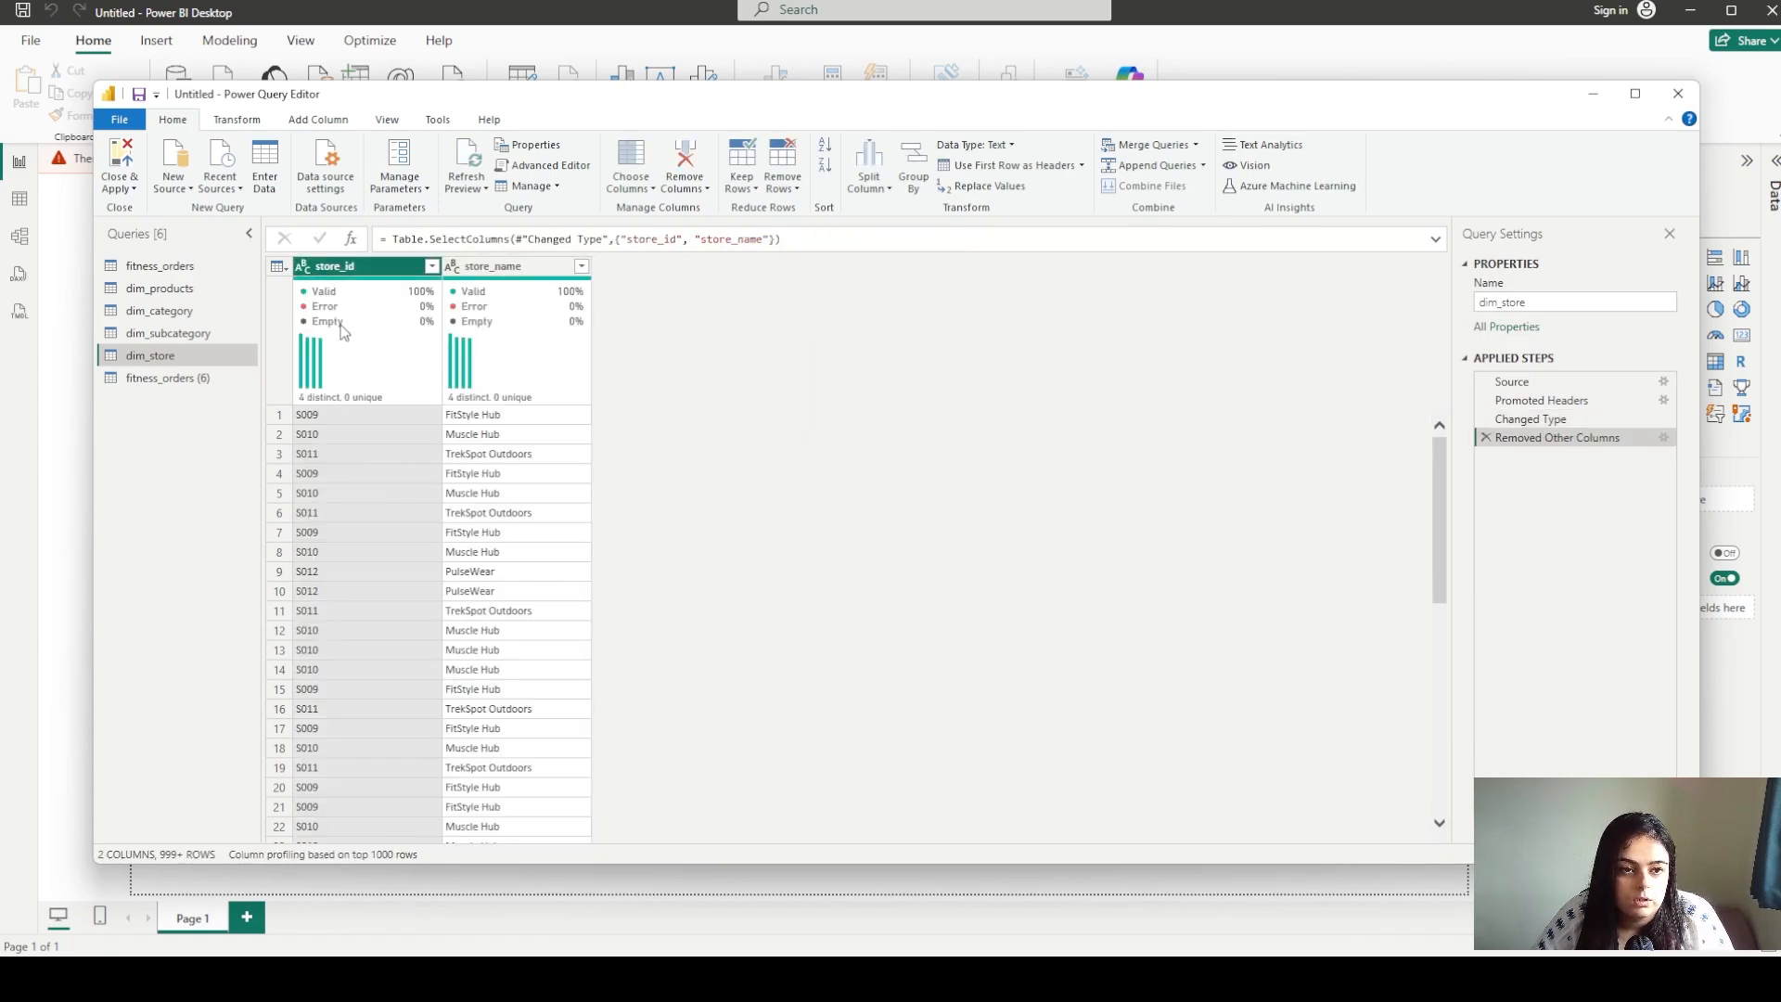
right_click(341, 276)
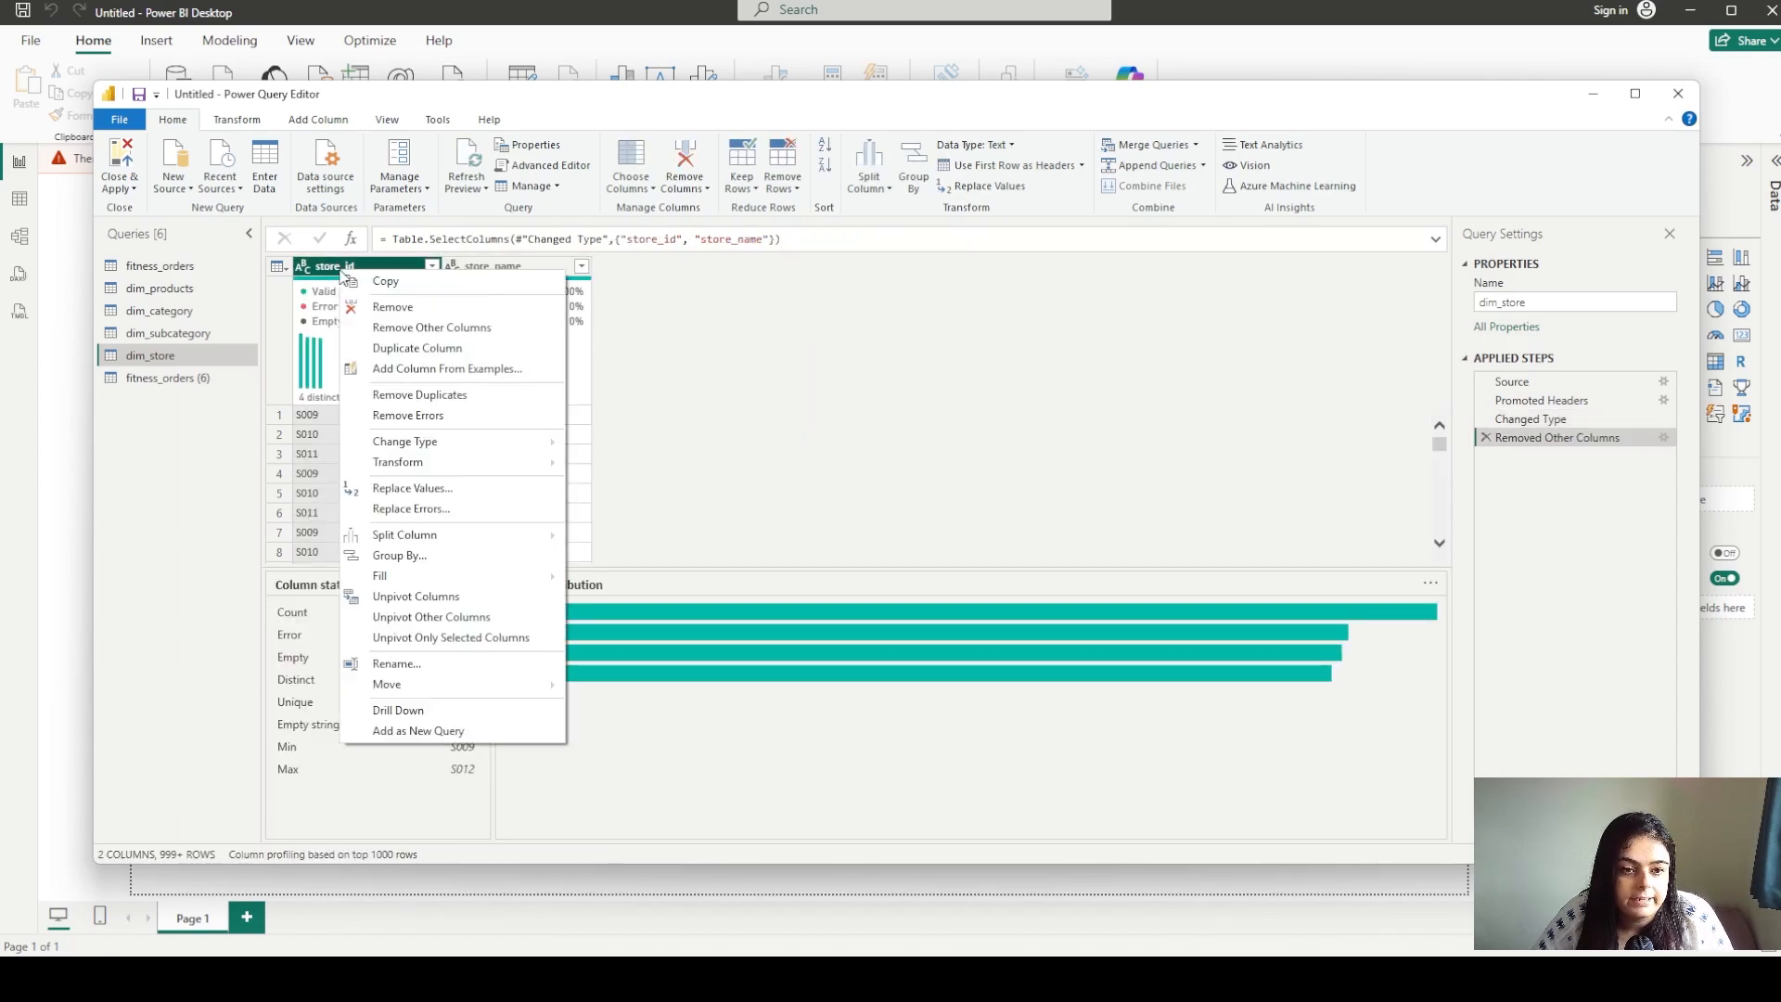
click(423, 401)
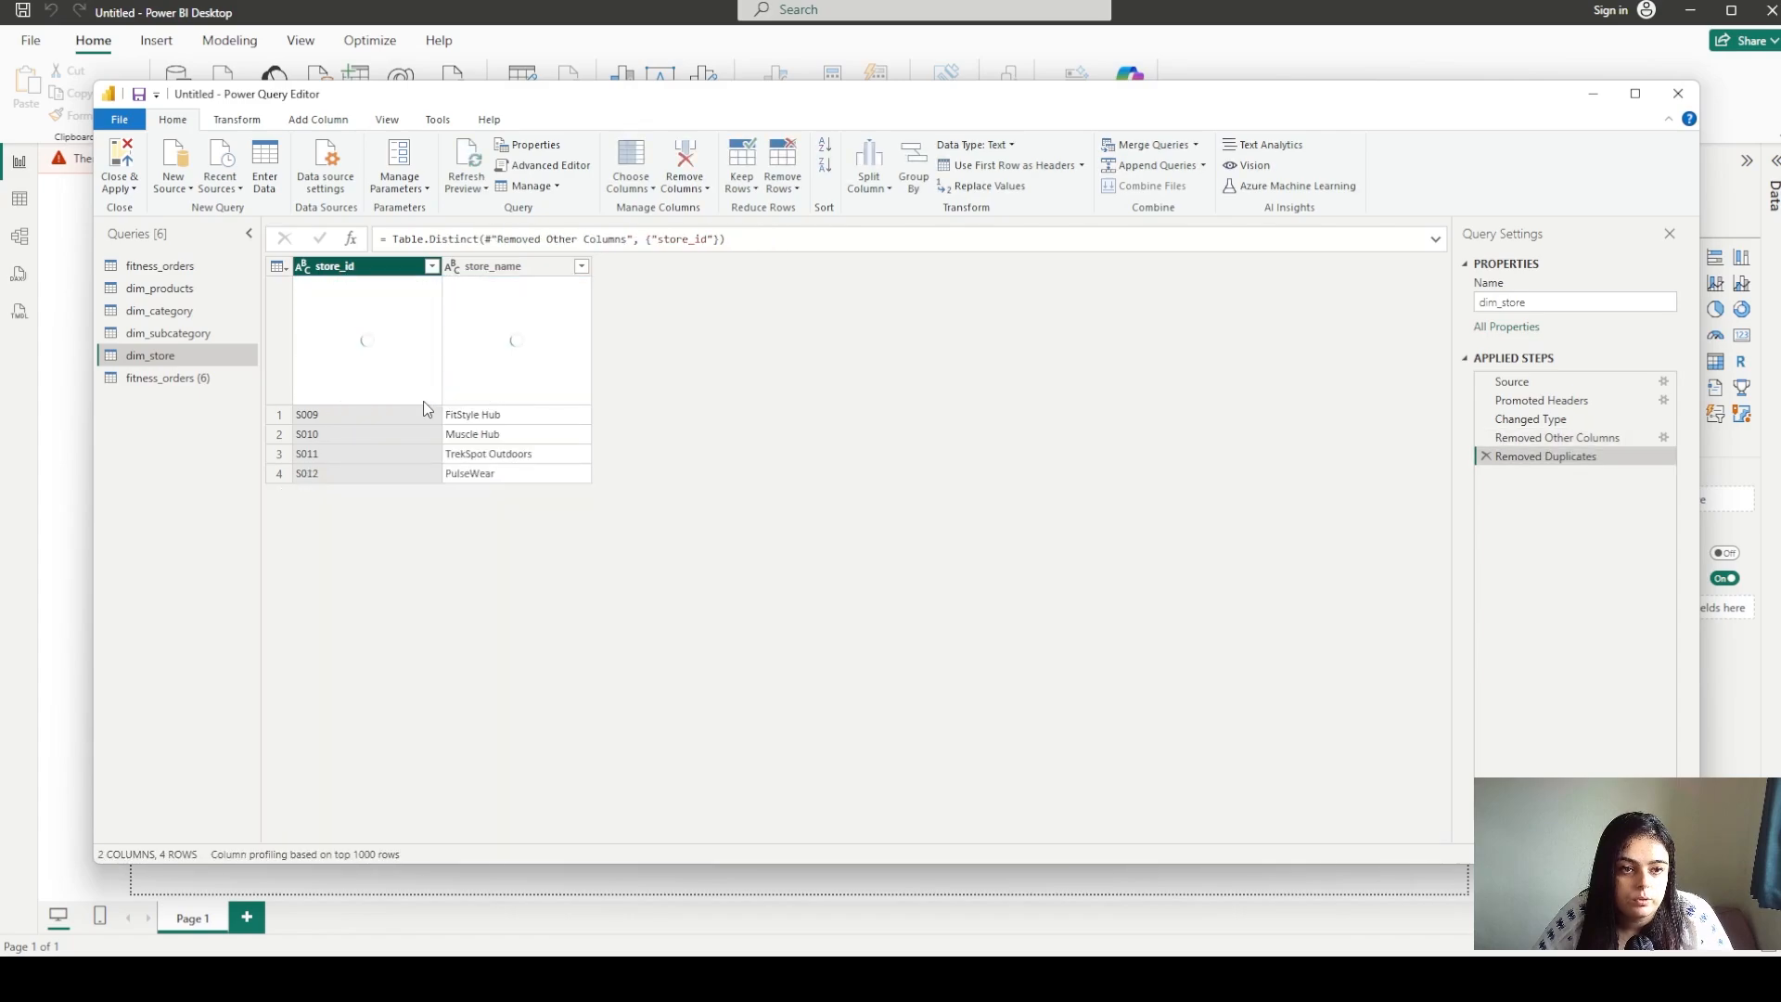
Rename the fitness_orders (6) query as dim_city
click(139, 381)
click(145, 381)
text(dim_city)
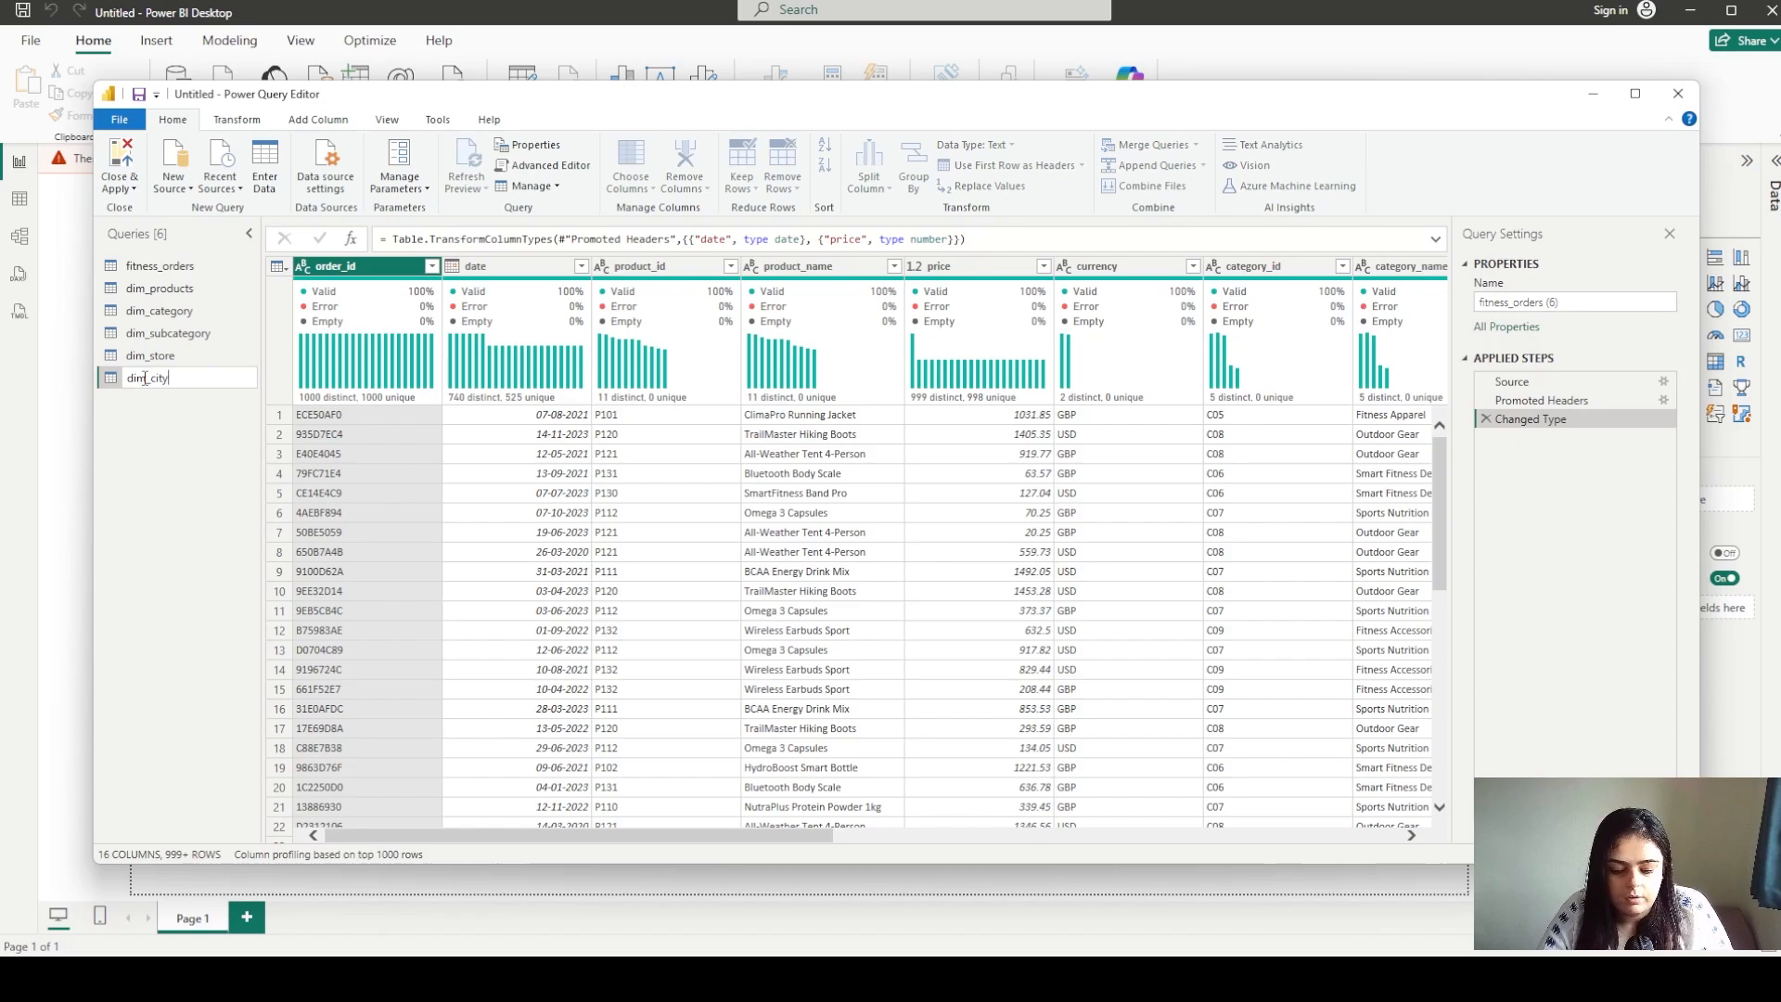
key(Return)
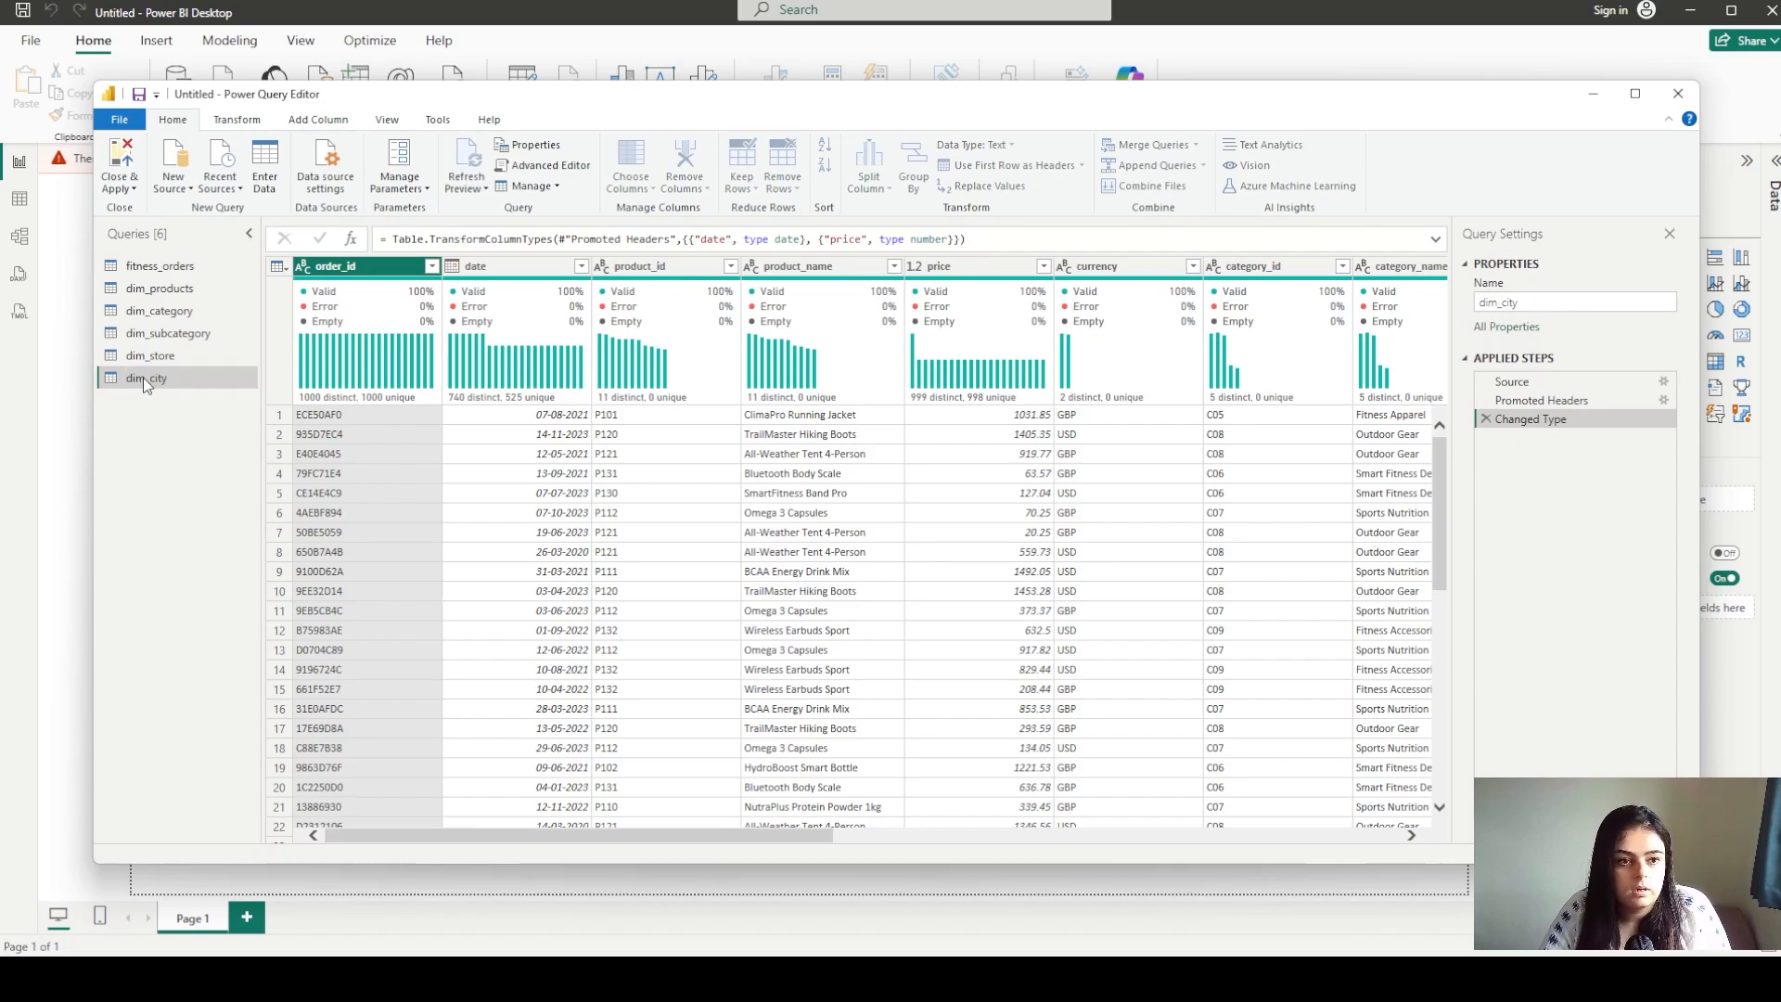
Keep only the city_id, city_name, country_id and country columns in dim_city and remove duplicates based on city_id
drag(721, 845, 1333, 798)
click(899, 267)
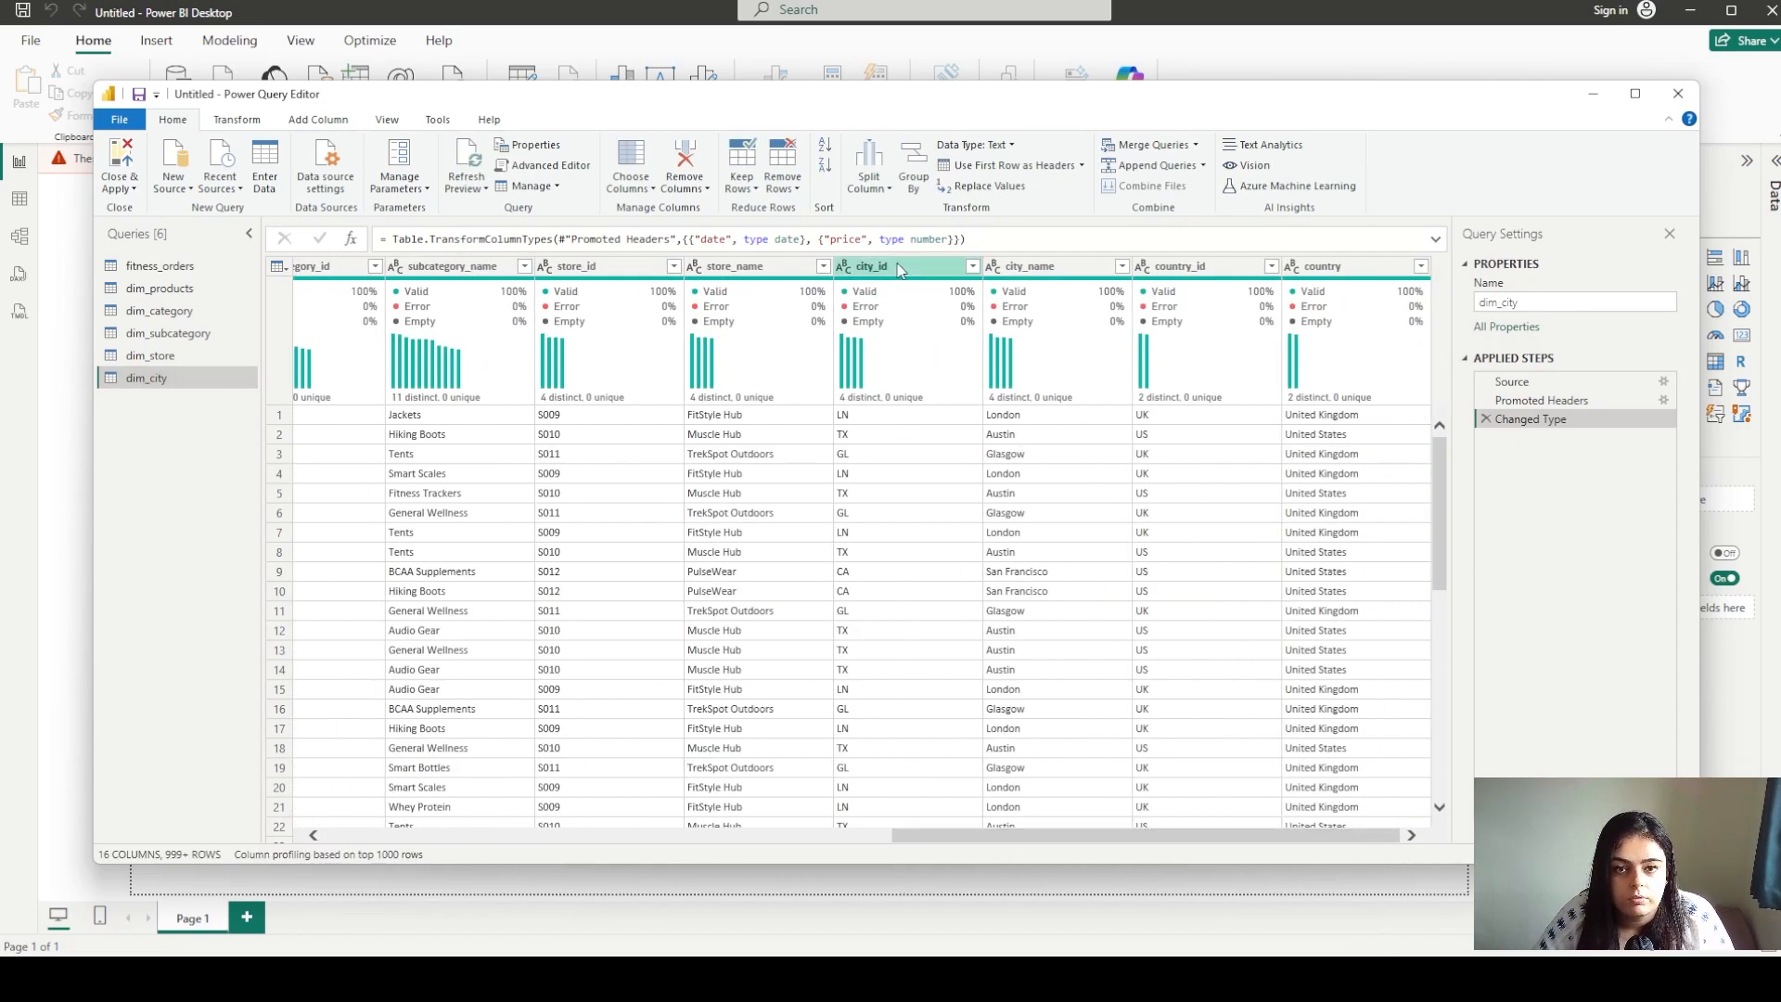
ctrl+click(1028, 267)
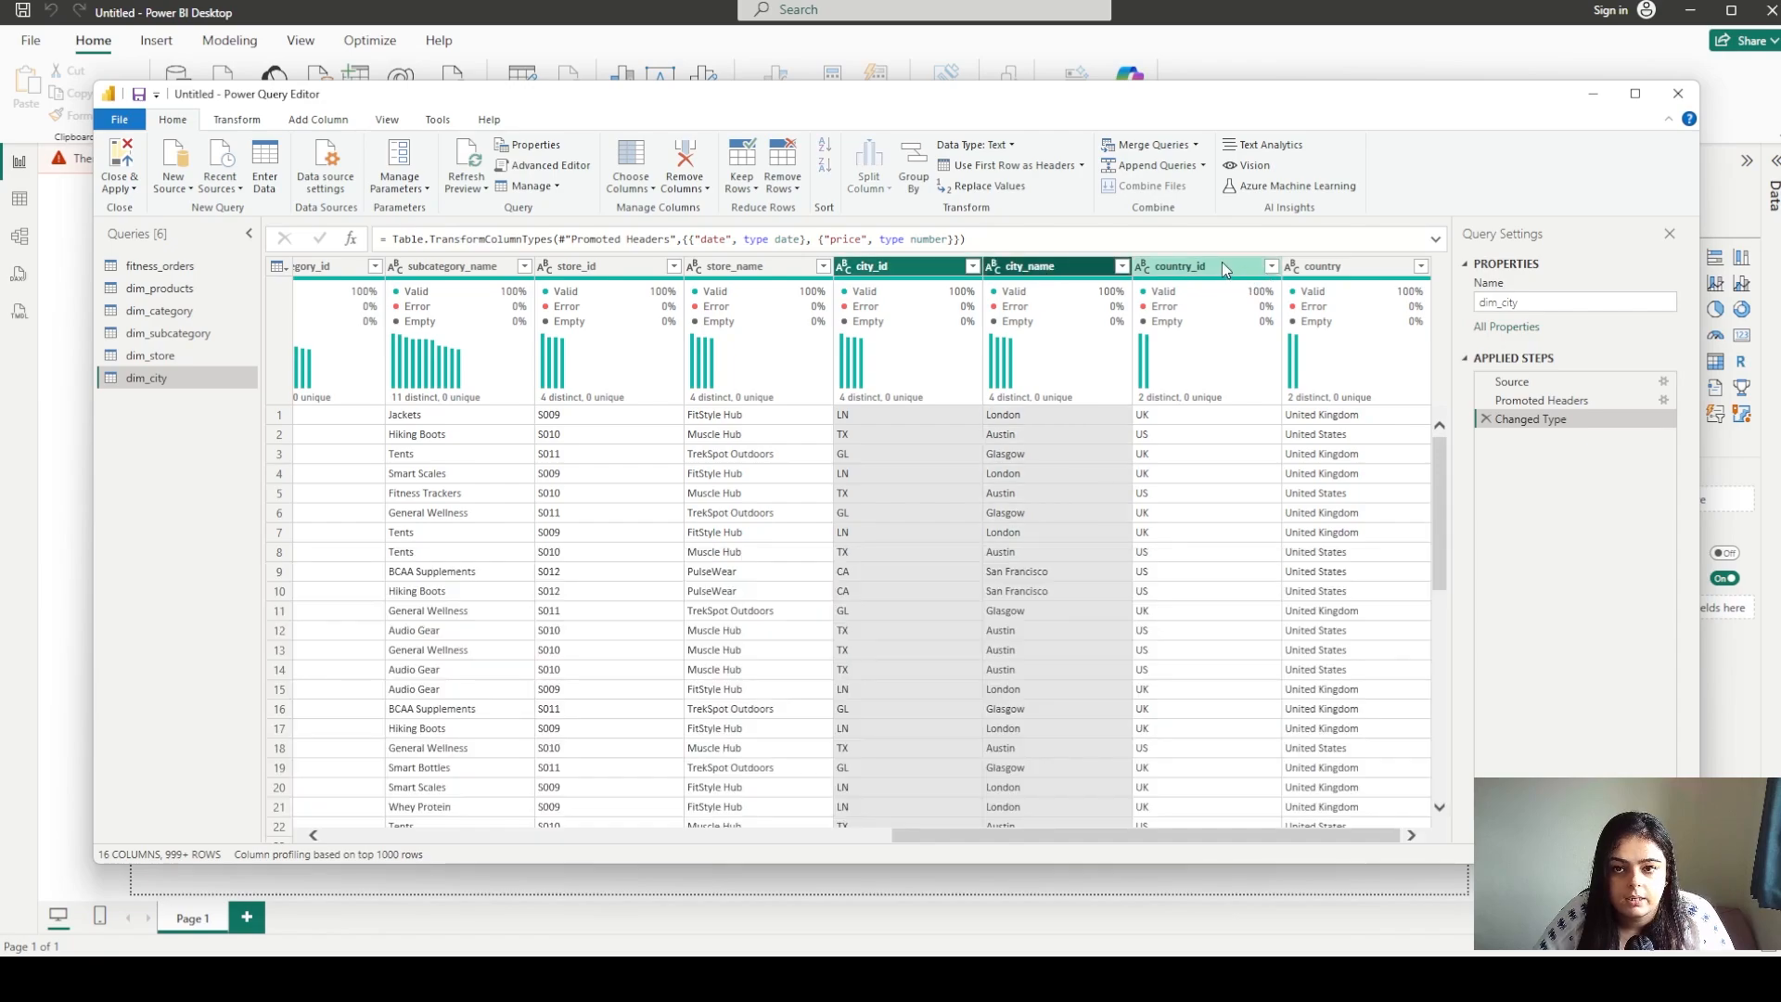
ctrl+click(1221, 265)
ctrl+click(1321, 269)
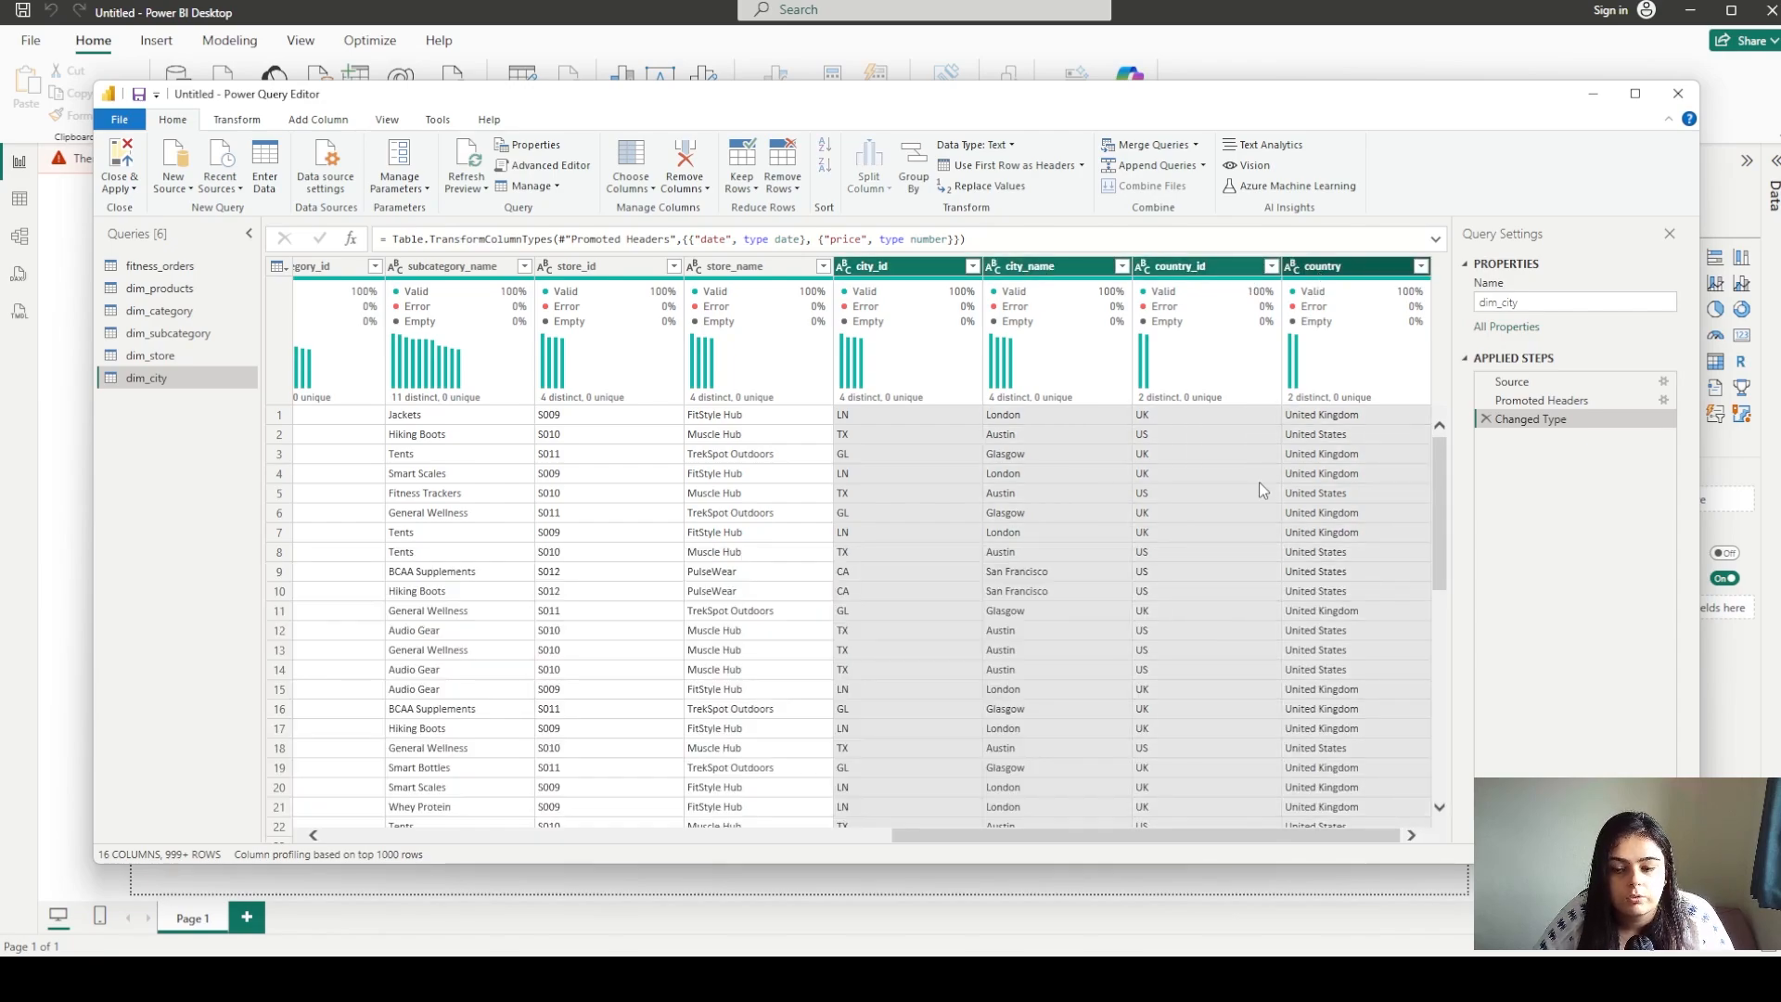
right_click(876, 270)
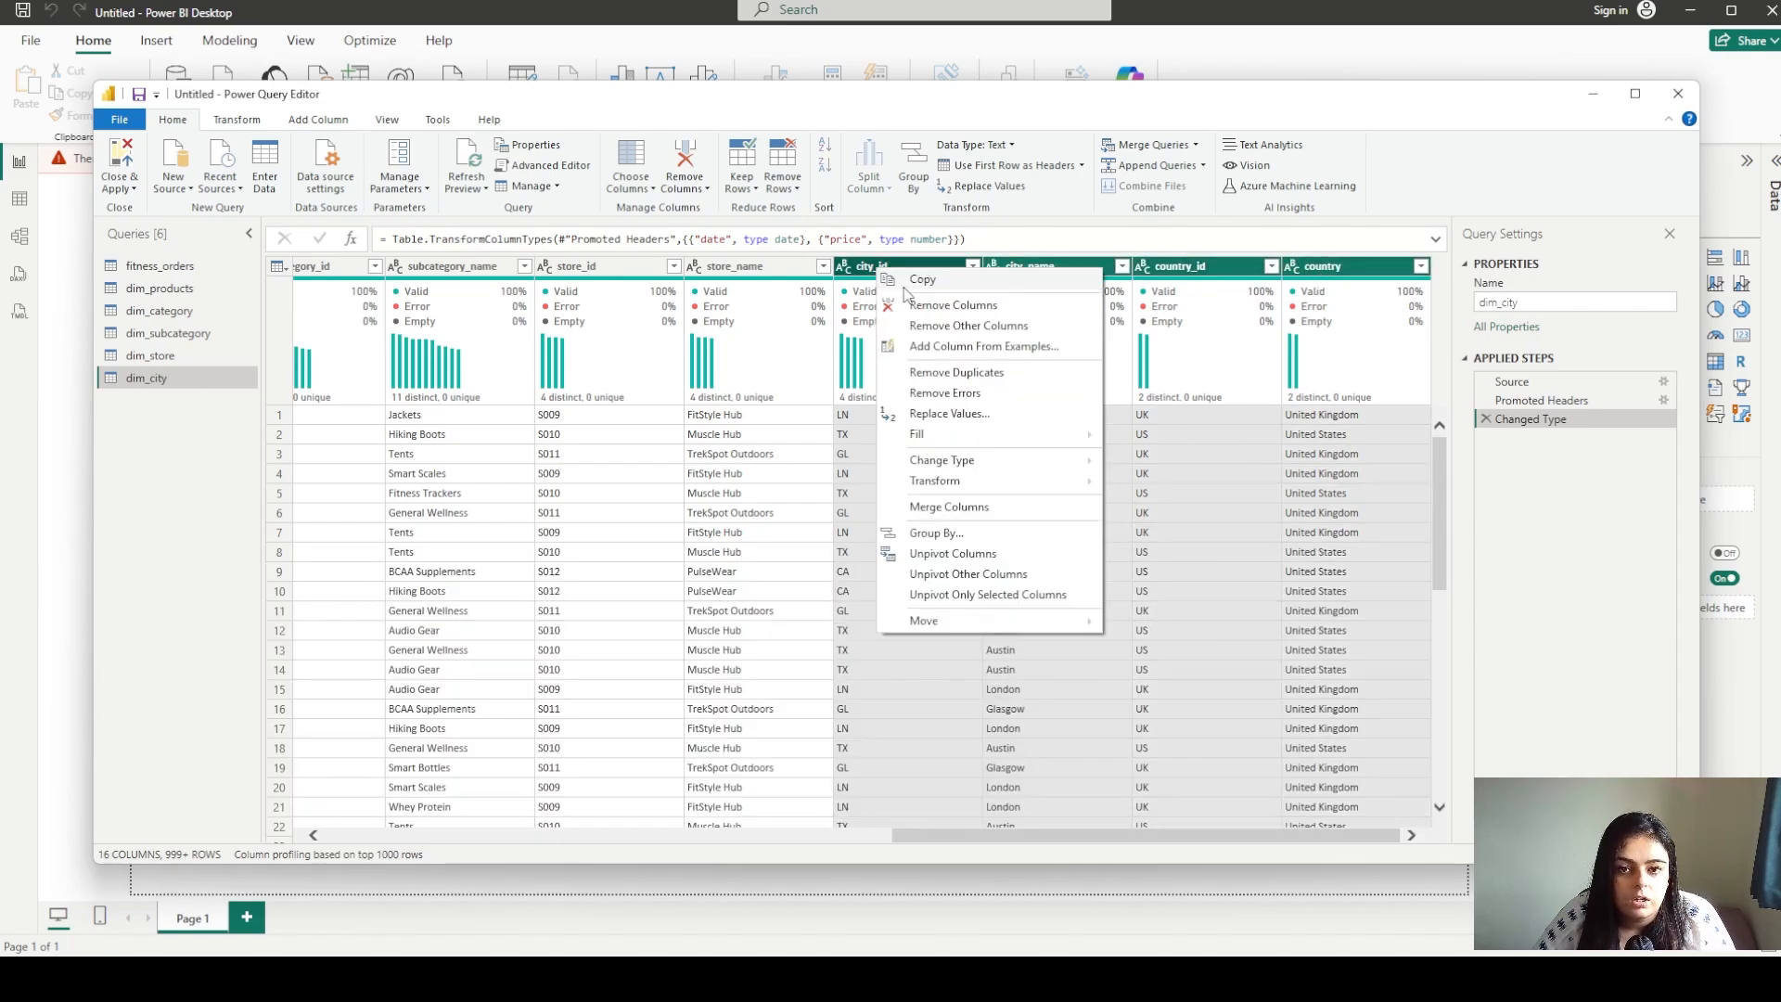
click(934, 328)
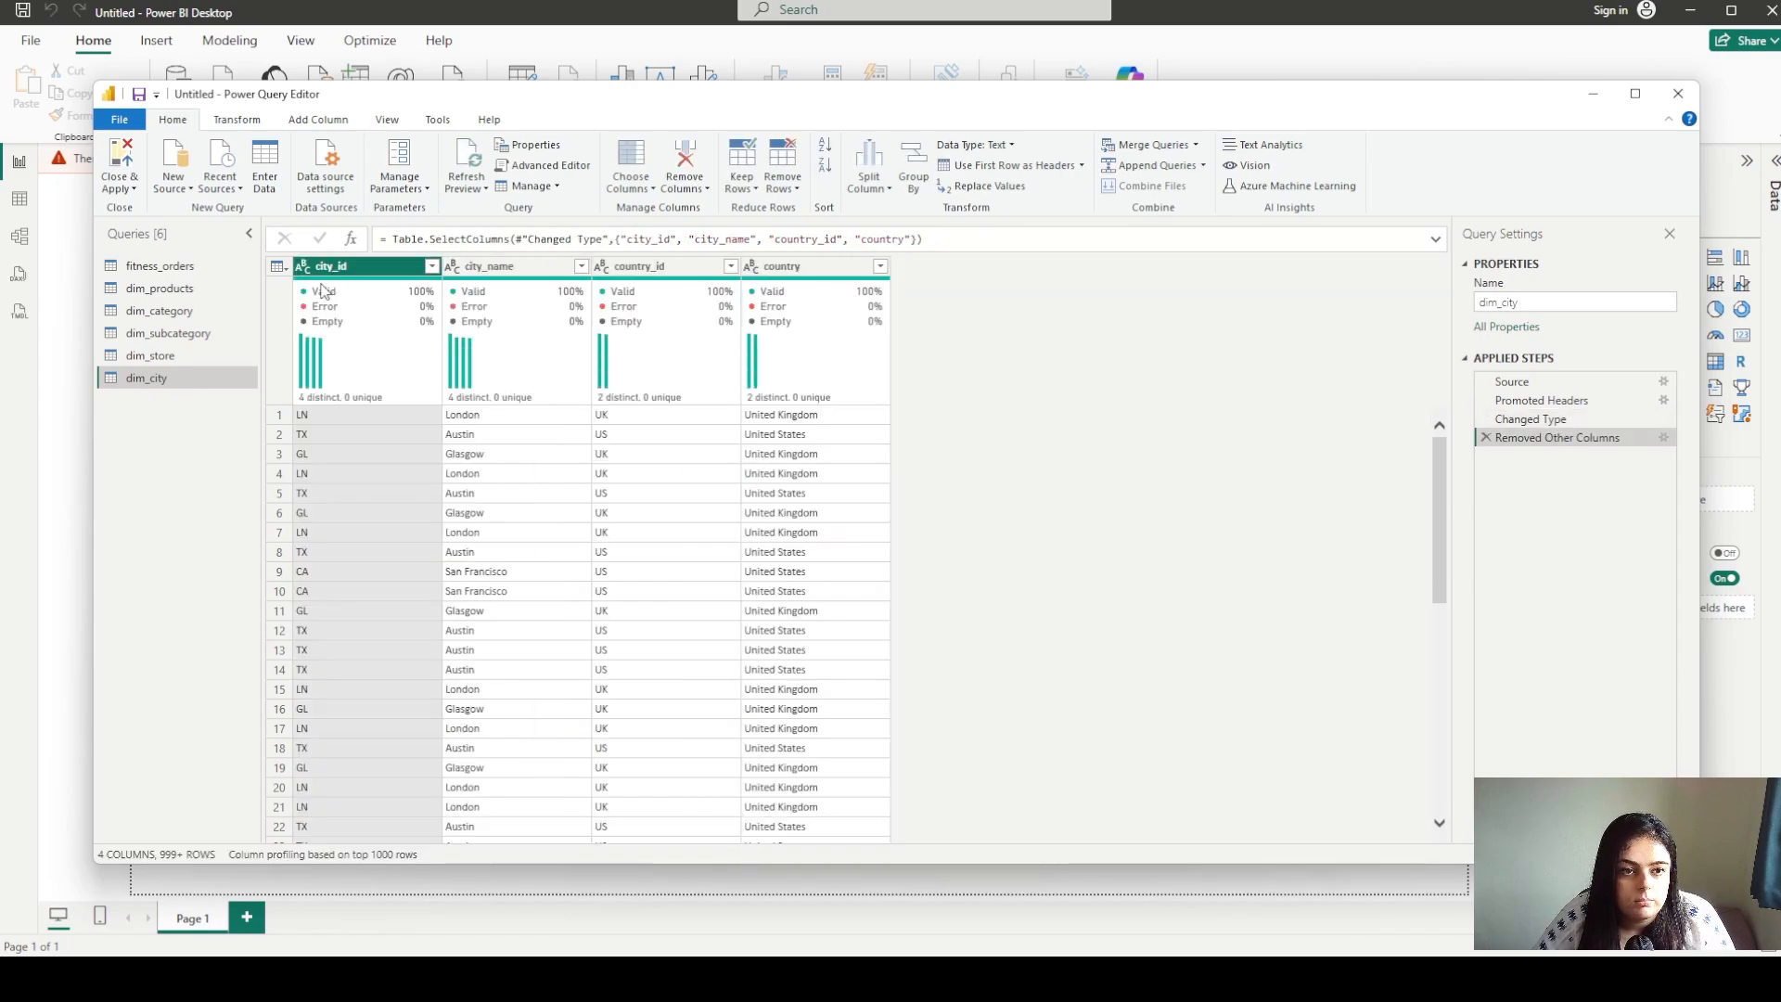
right_click(361, 268)
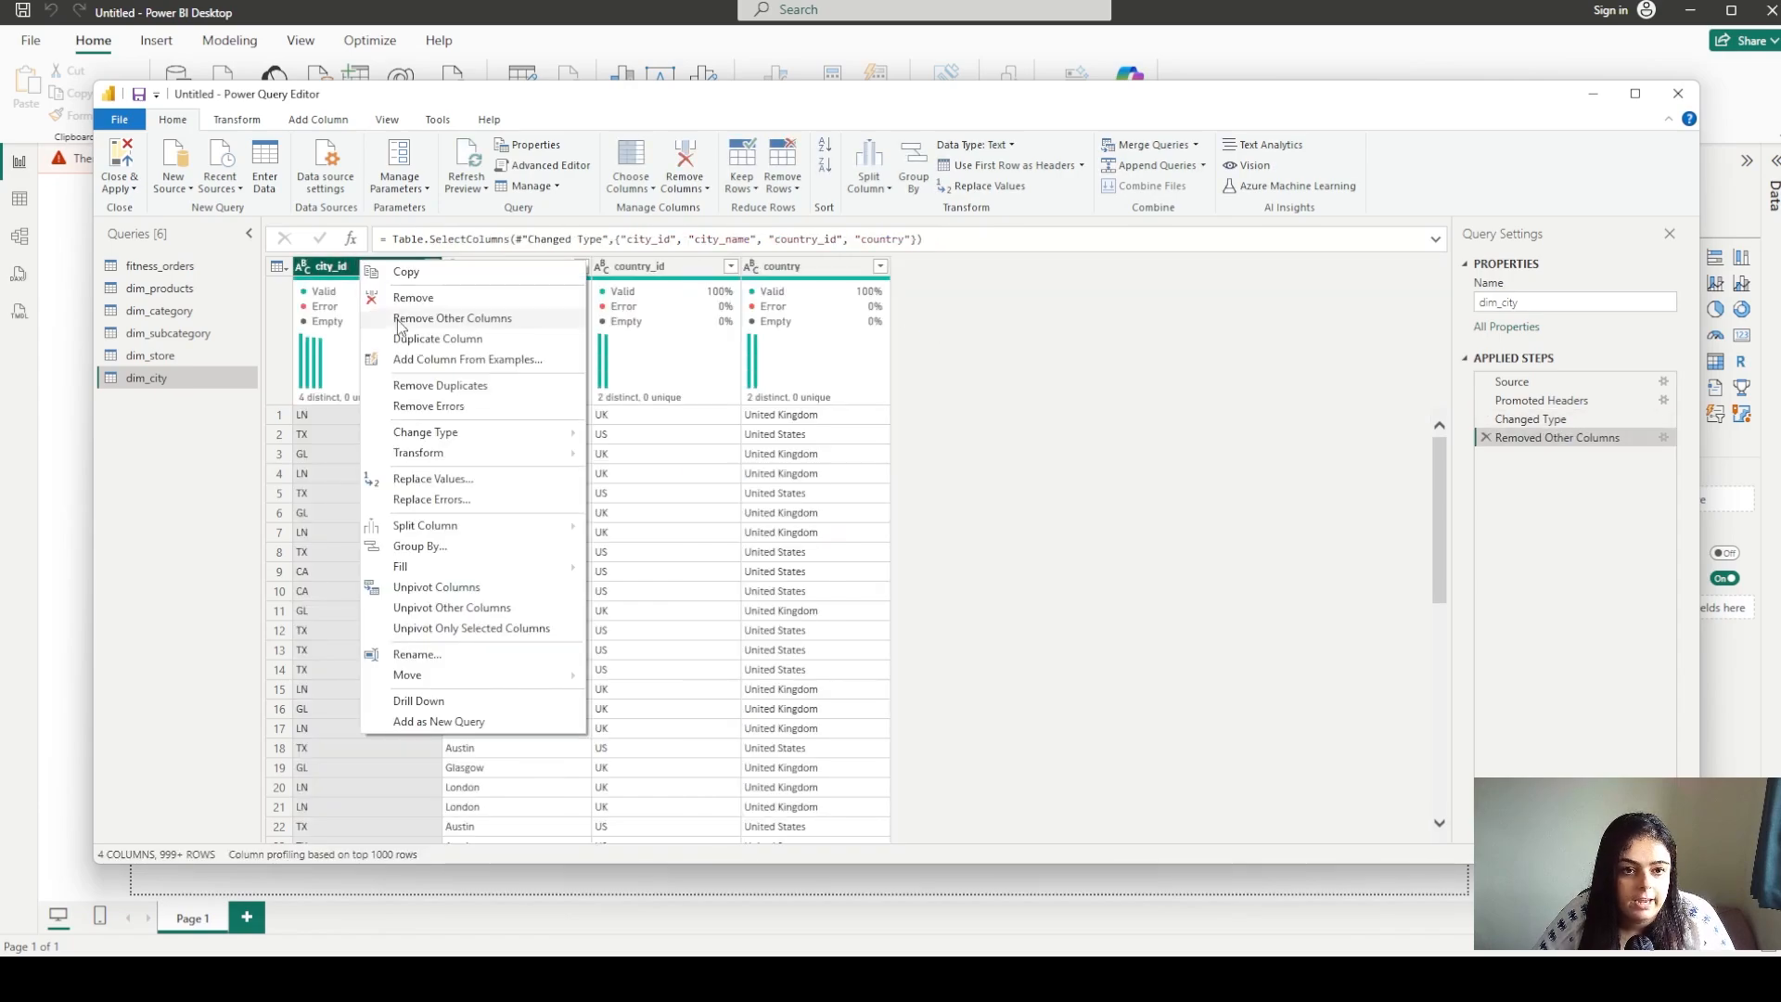
click(428, 394)
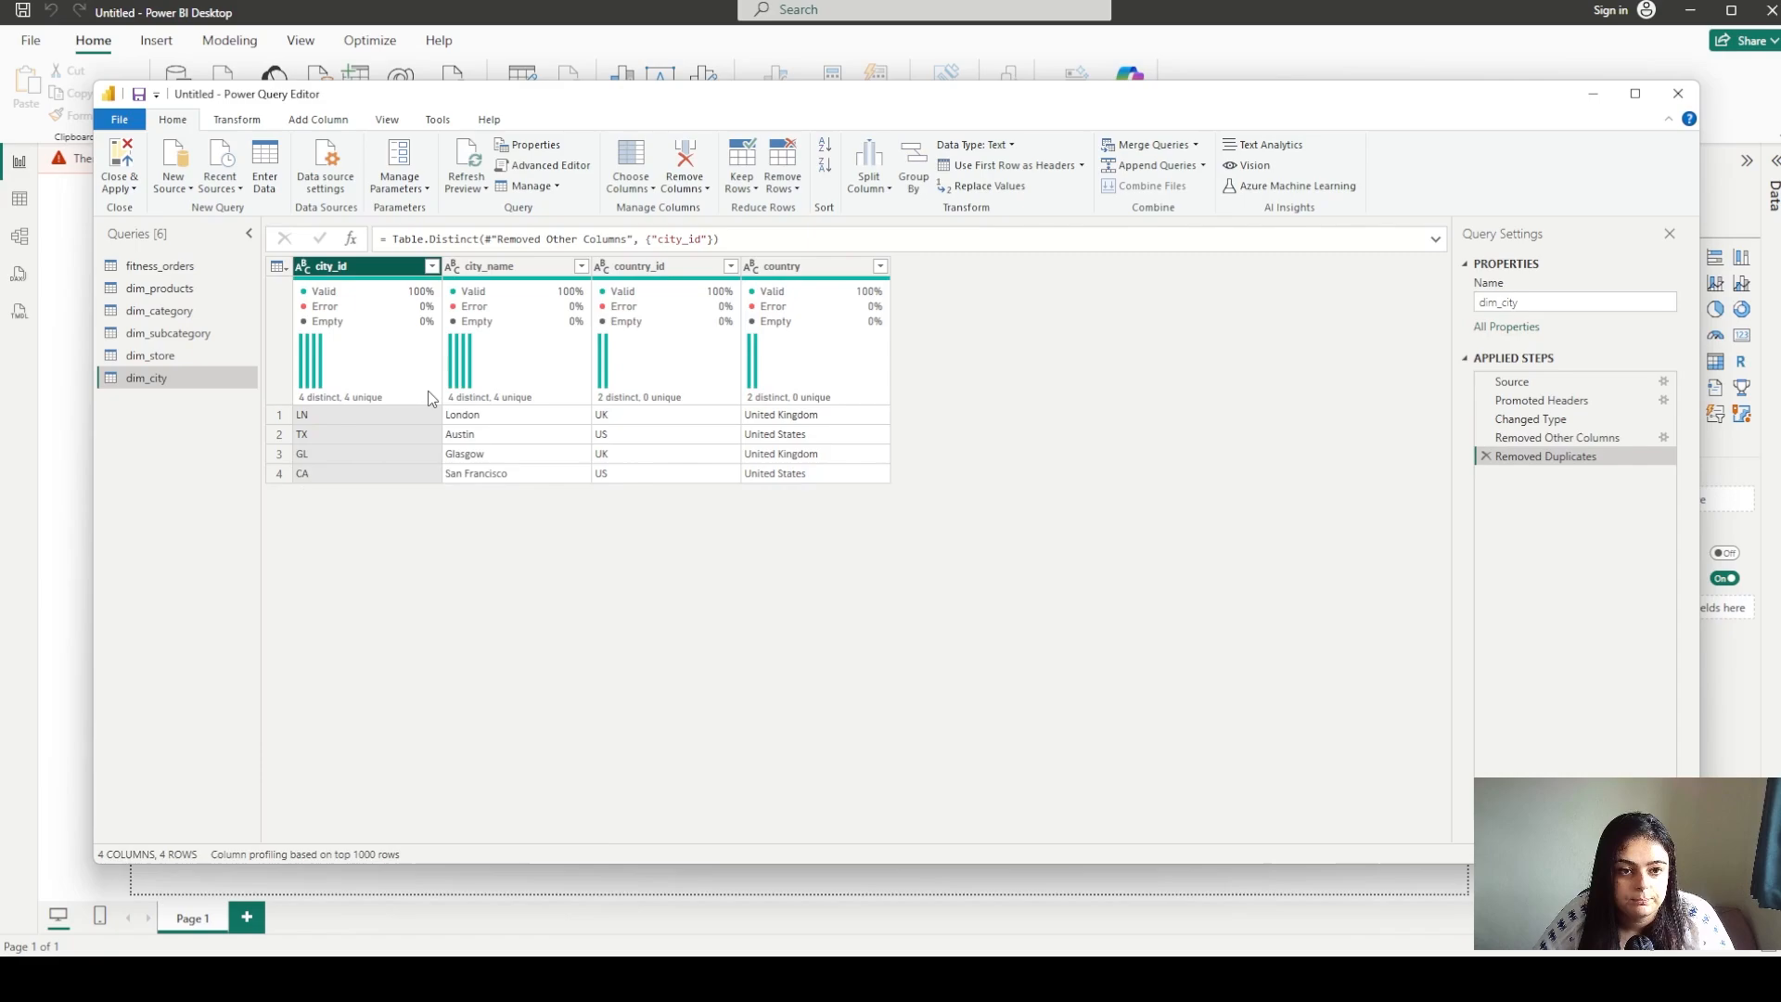
Rename the fitness_orders query as fact_orders
double_click(163, 266)
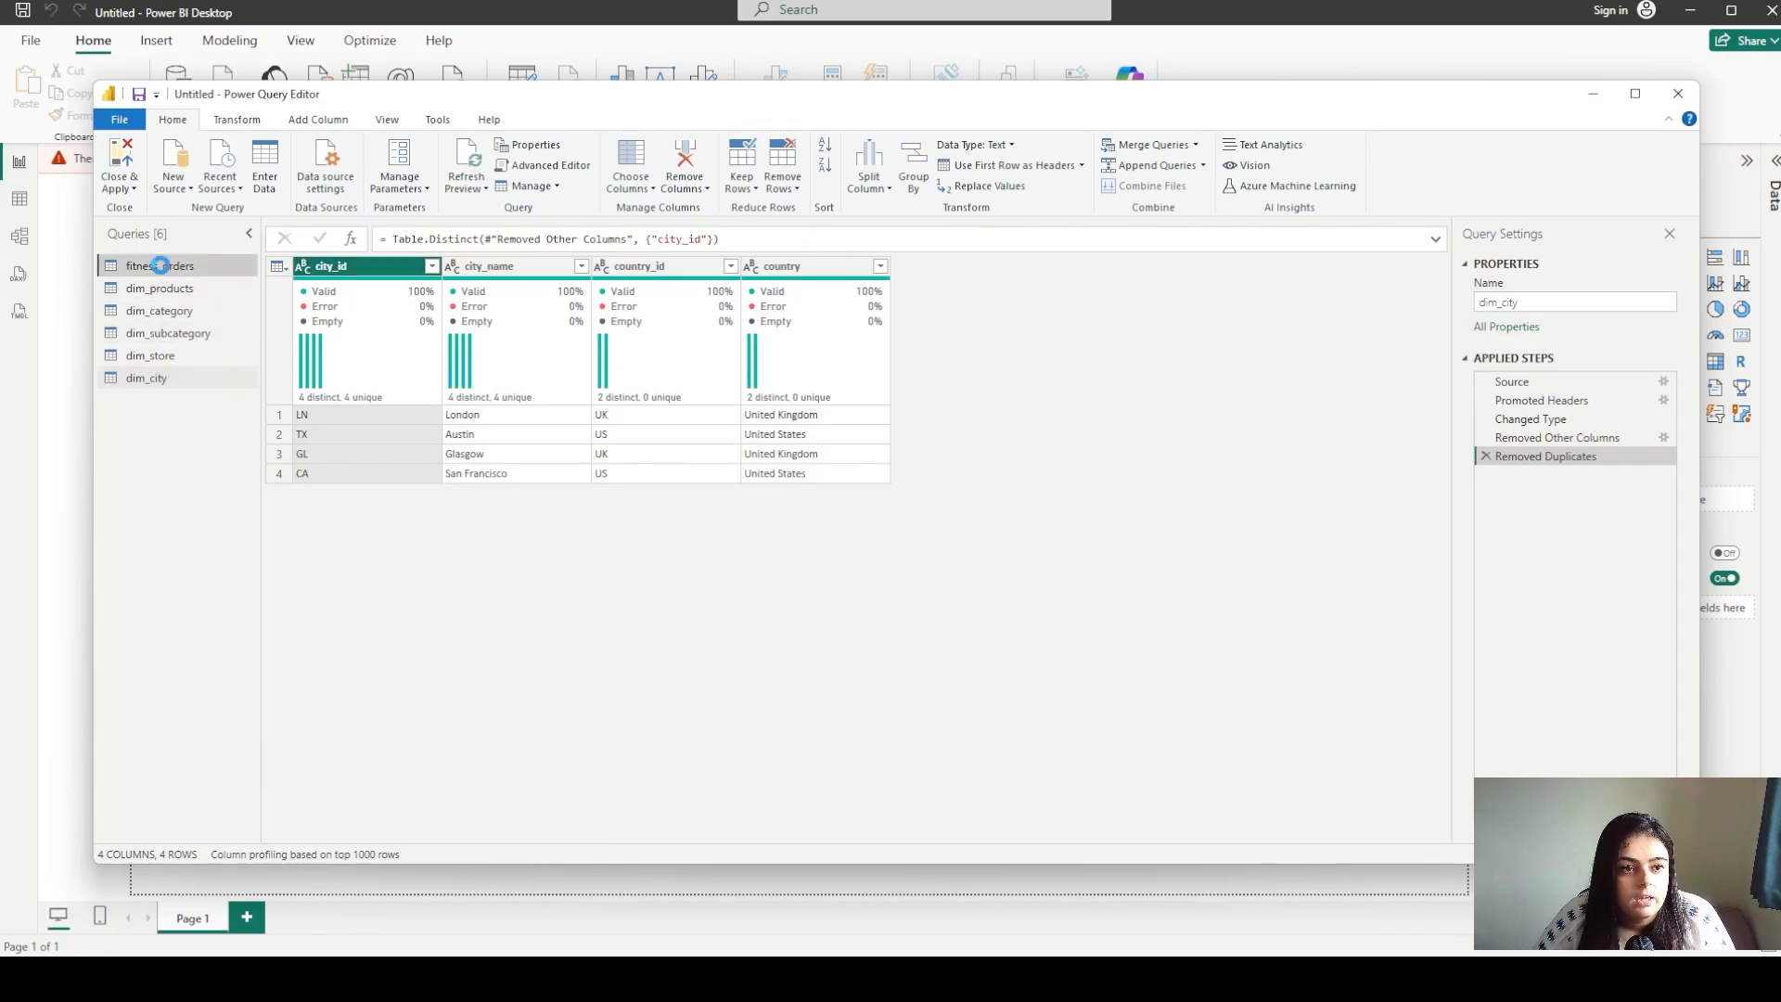
text(fact_orders)
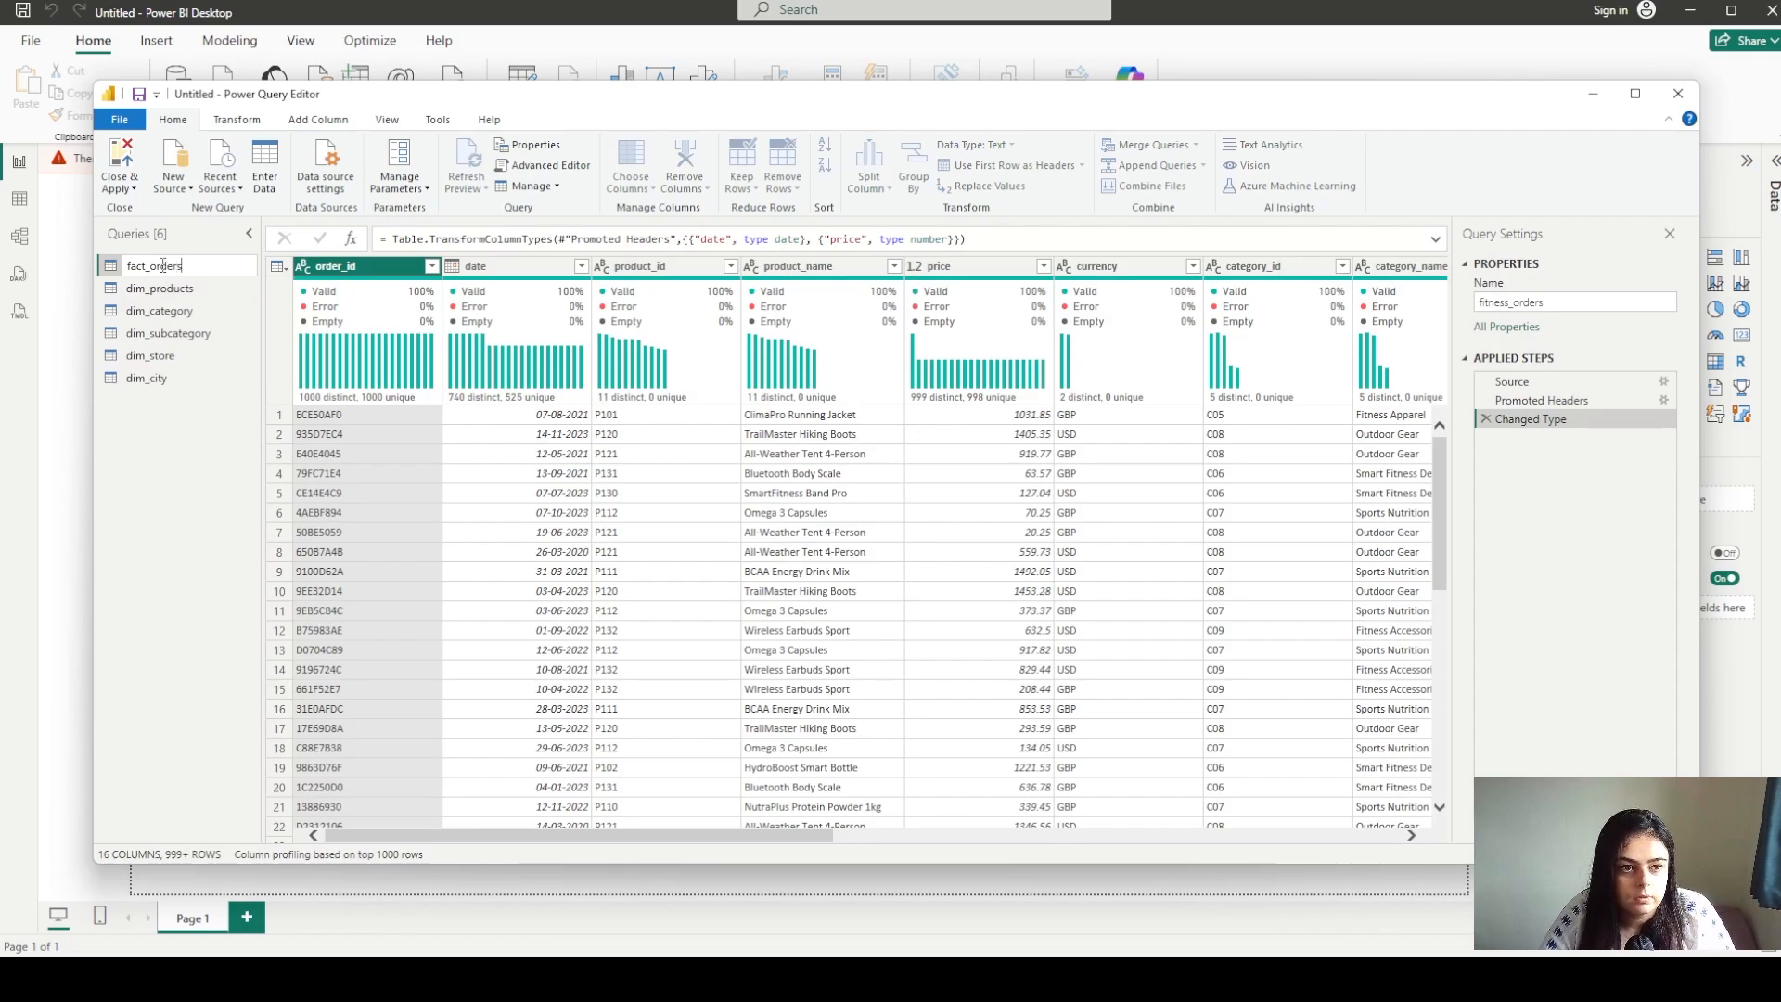
key(Return)
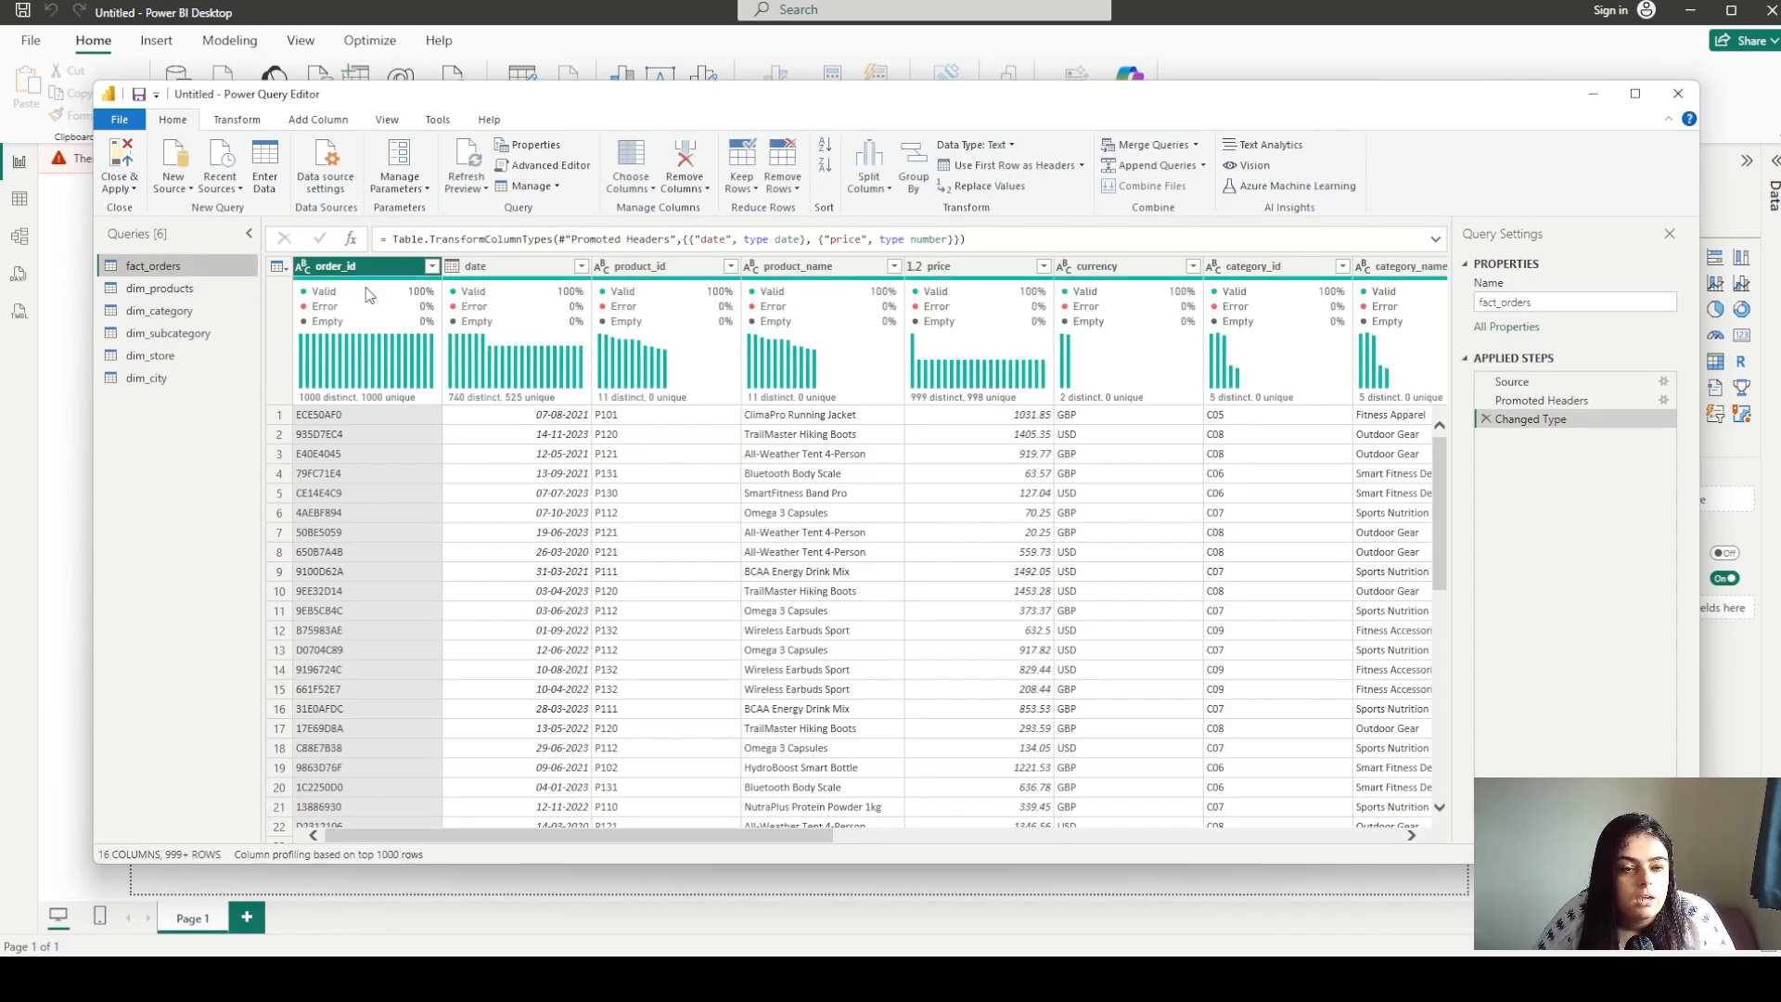
Keep only the order_id, date, product_id, category_id, subcategory_id, store_id, city_id and price columns in fact_orders
click(538, 269)
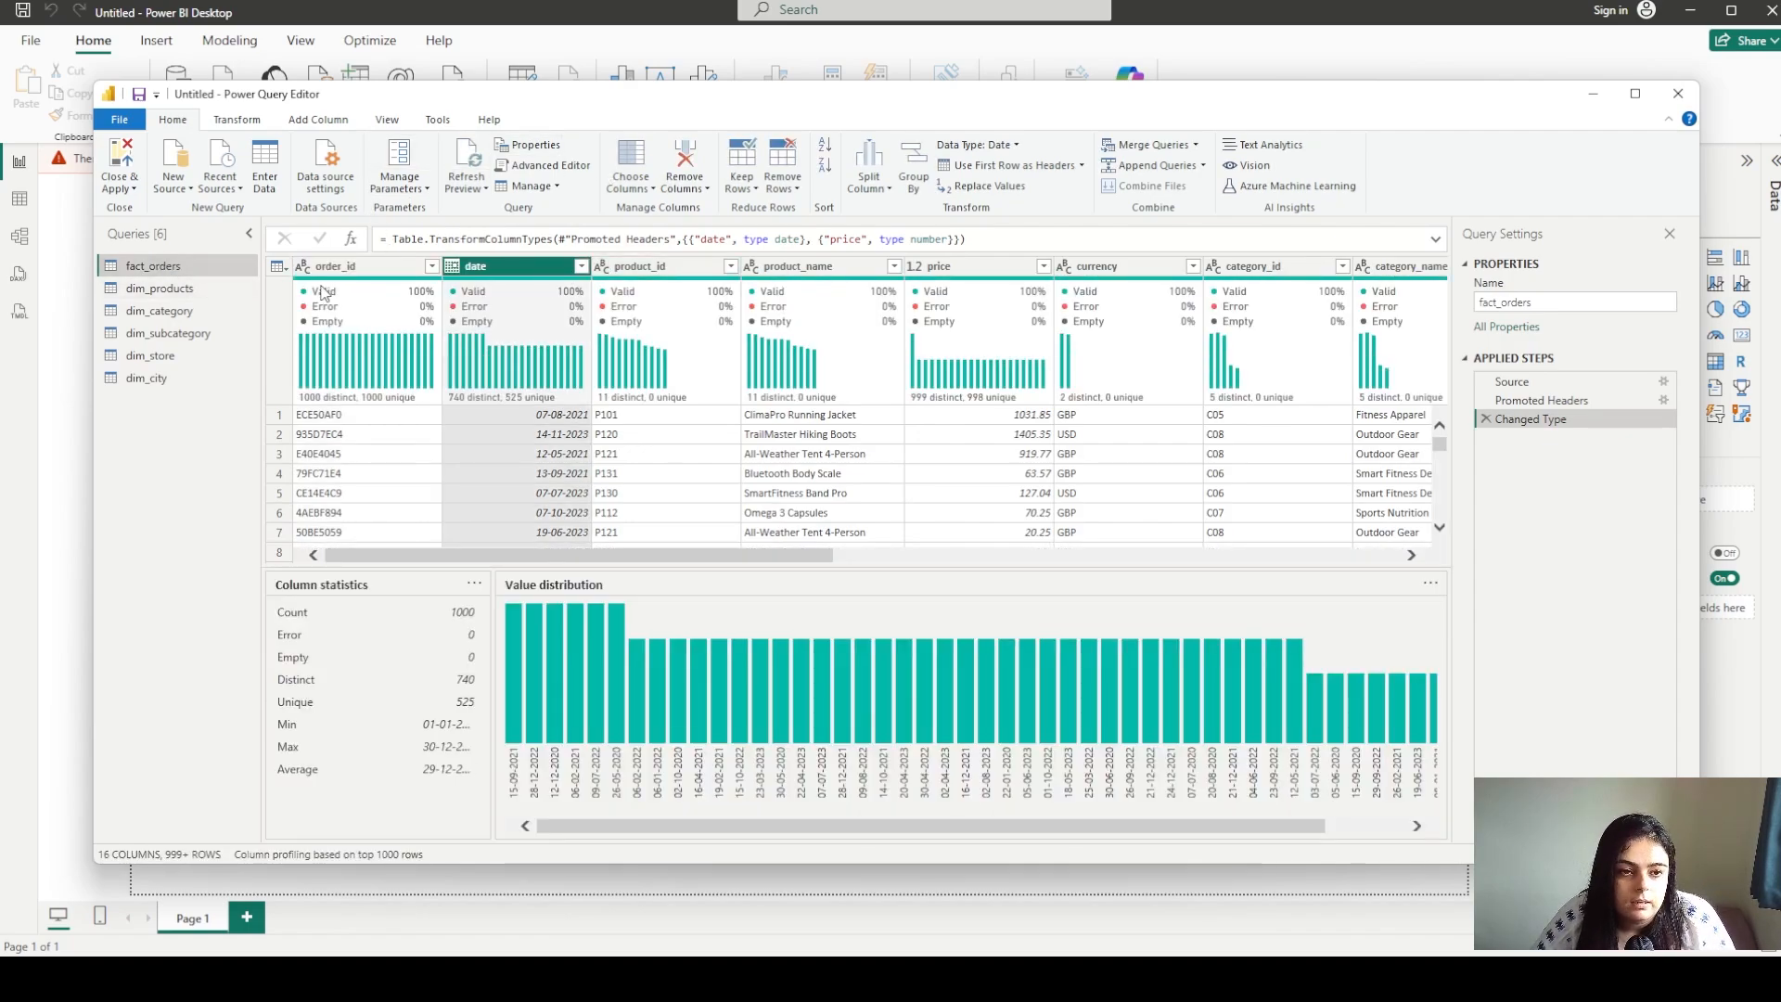
click(331, 269)
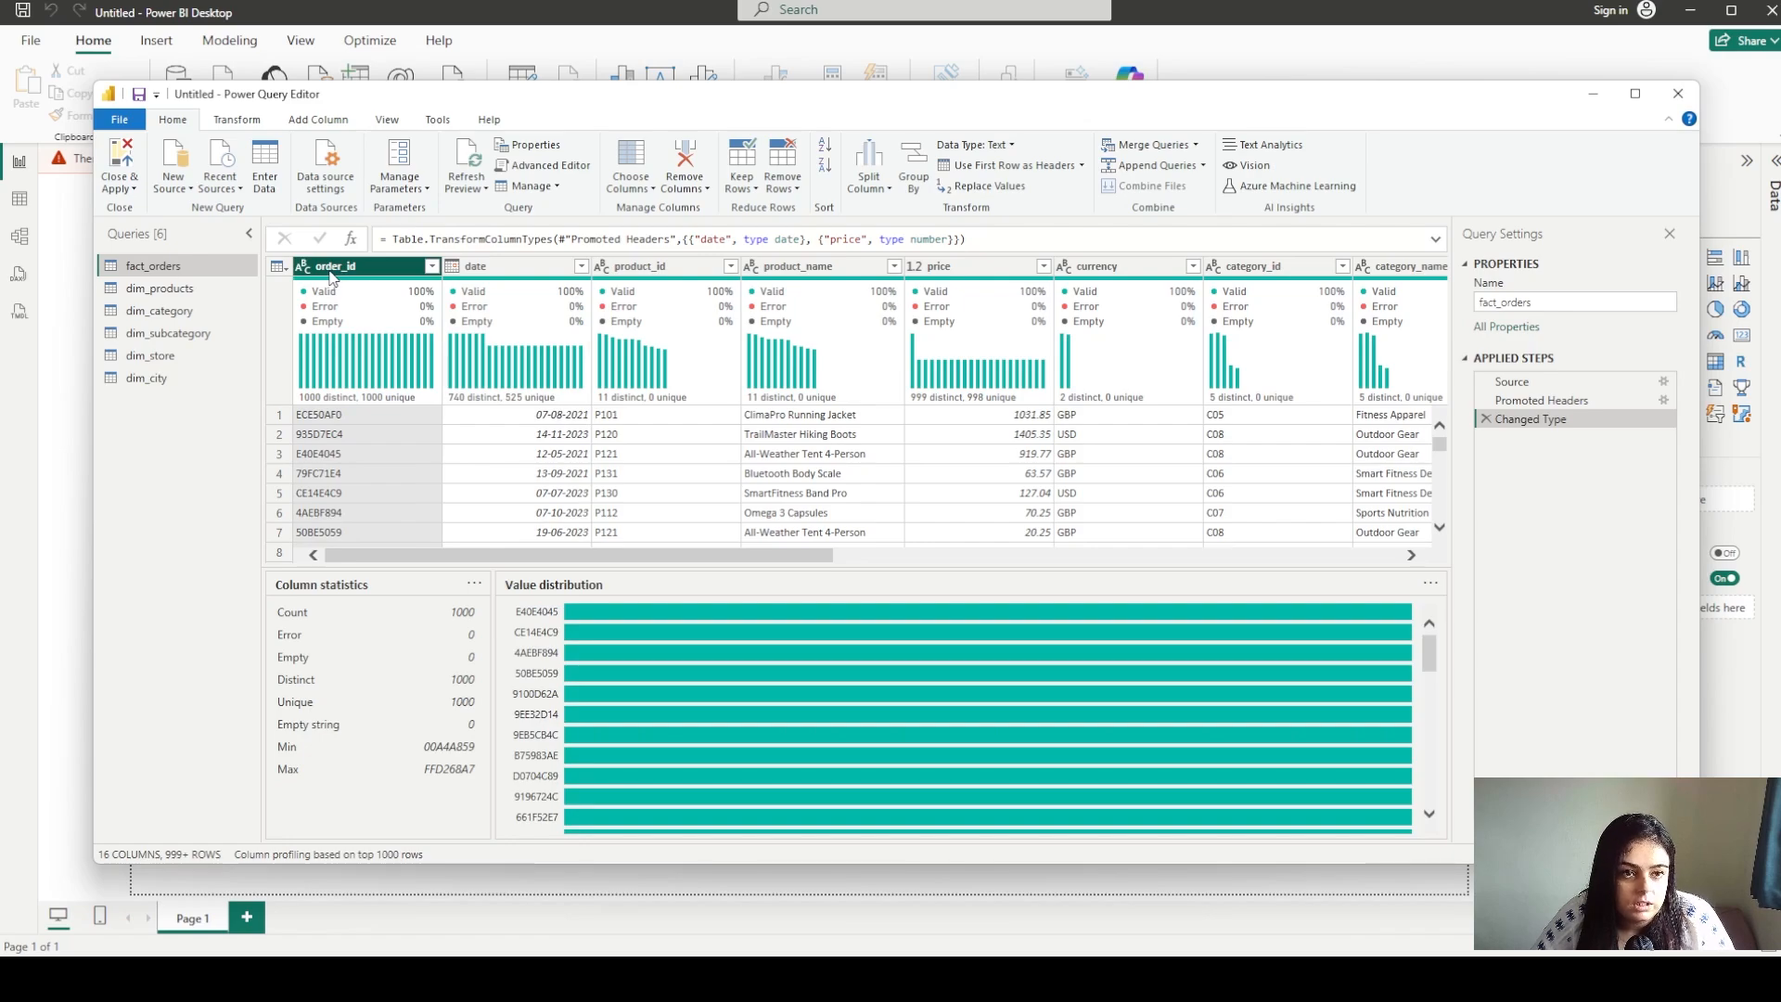
ctrl+click(473, 271)
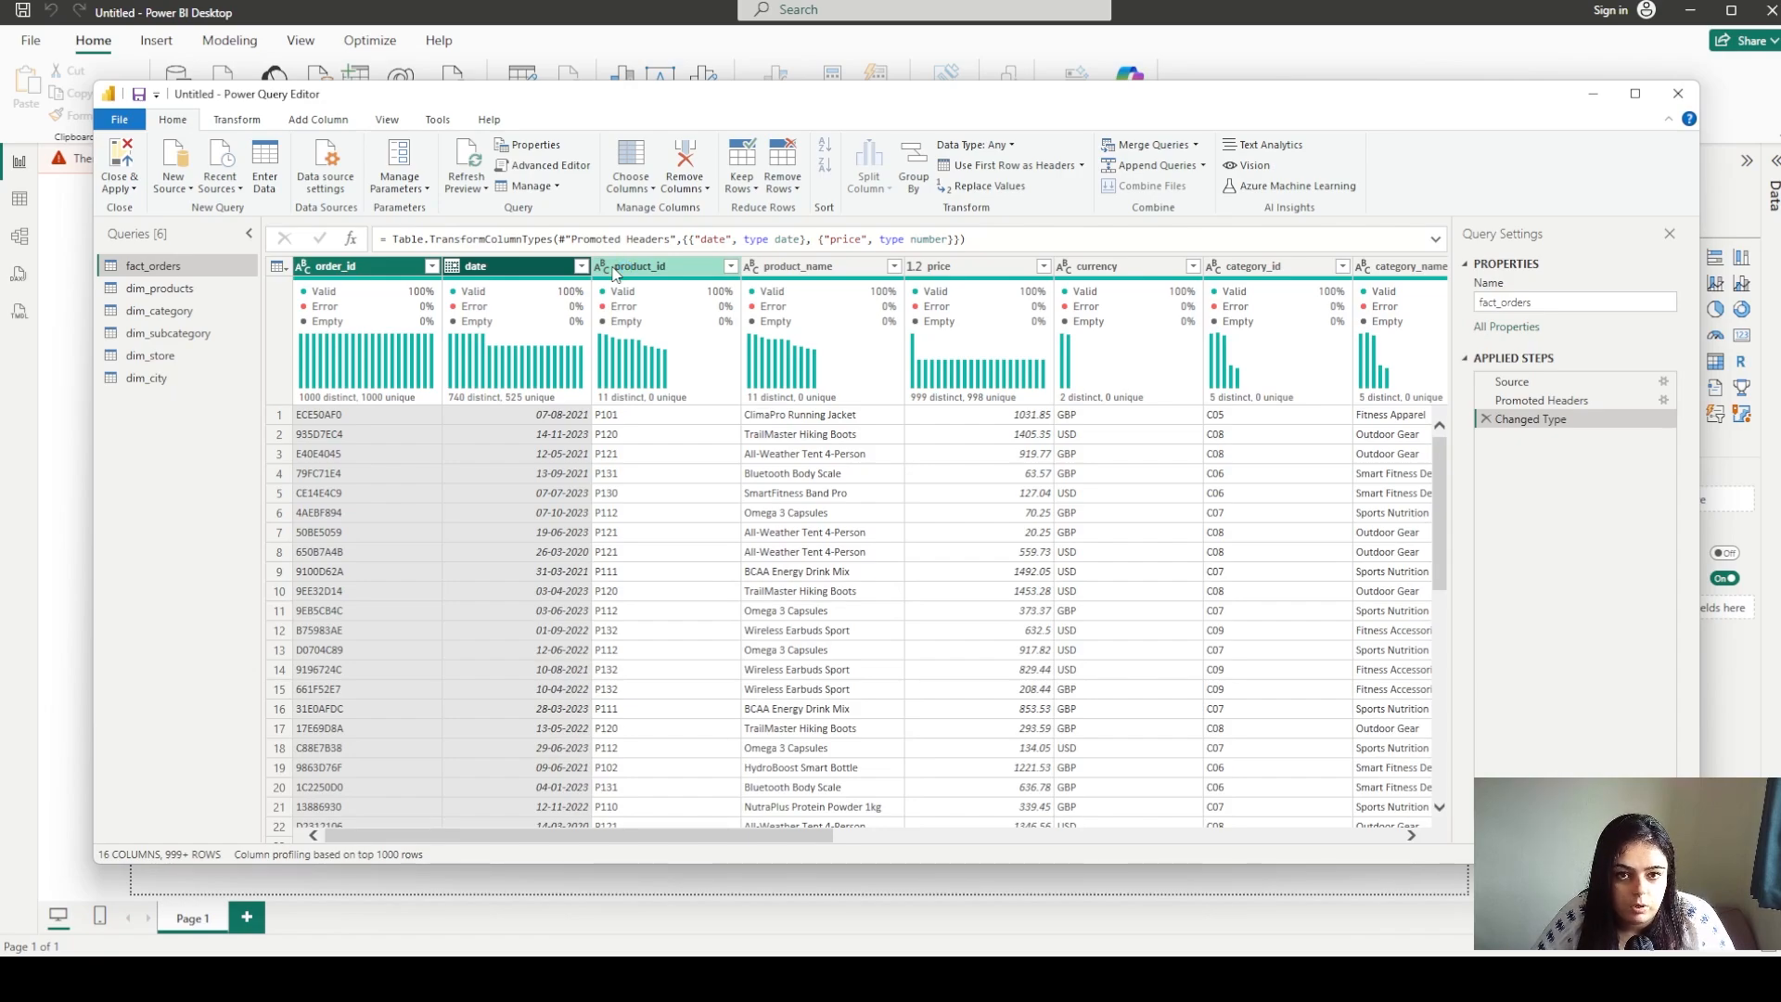
ctrl+click(612, 271)
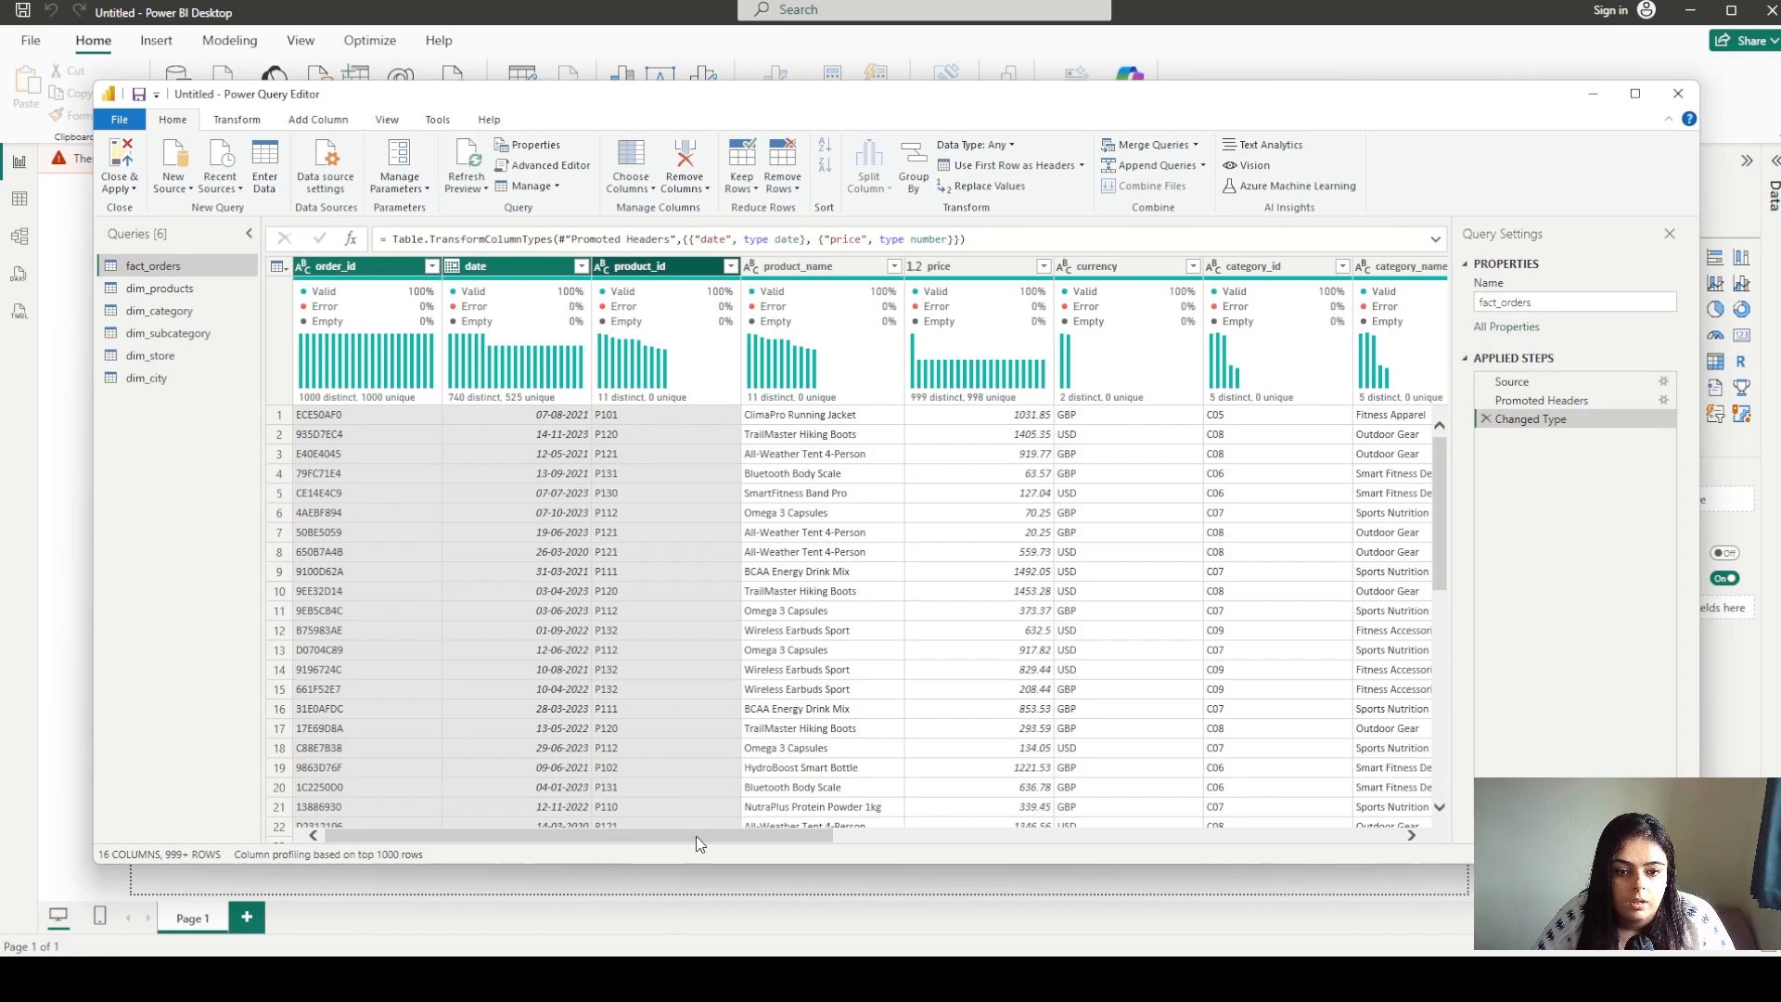
drag(696, 842, 872, 841)
ctrl+click(846, 269)
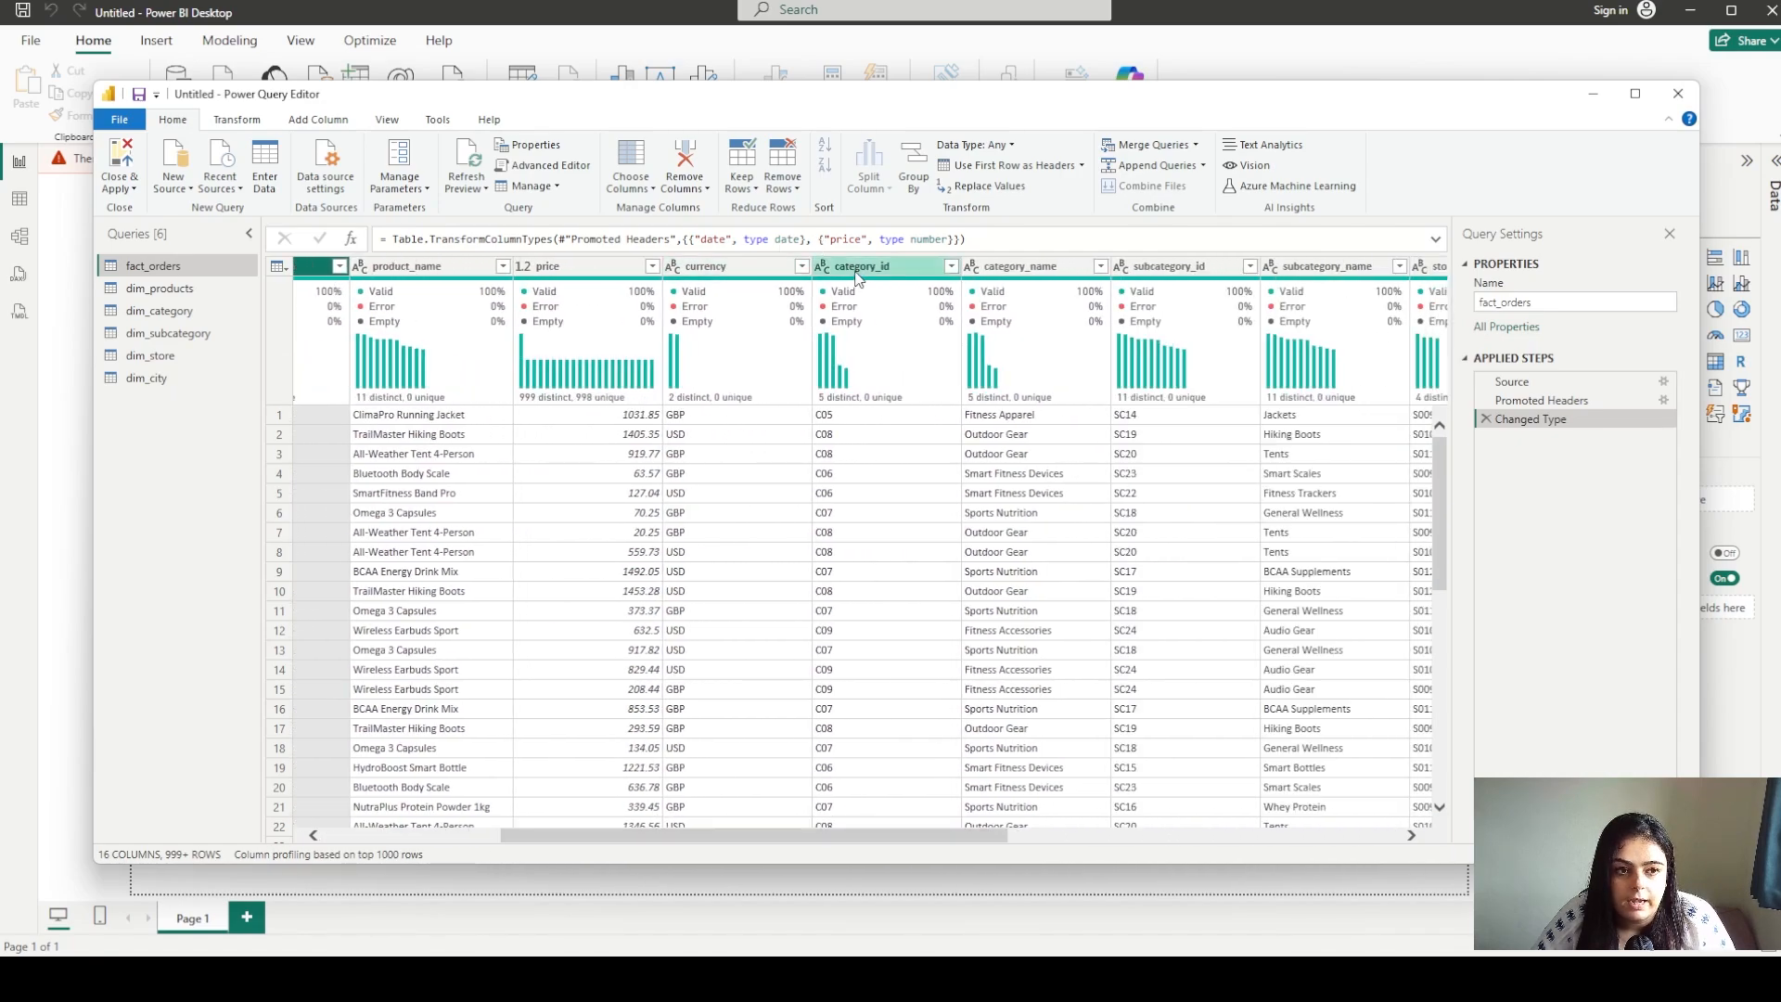
ctrl+click(1185, 271)
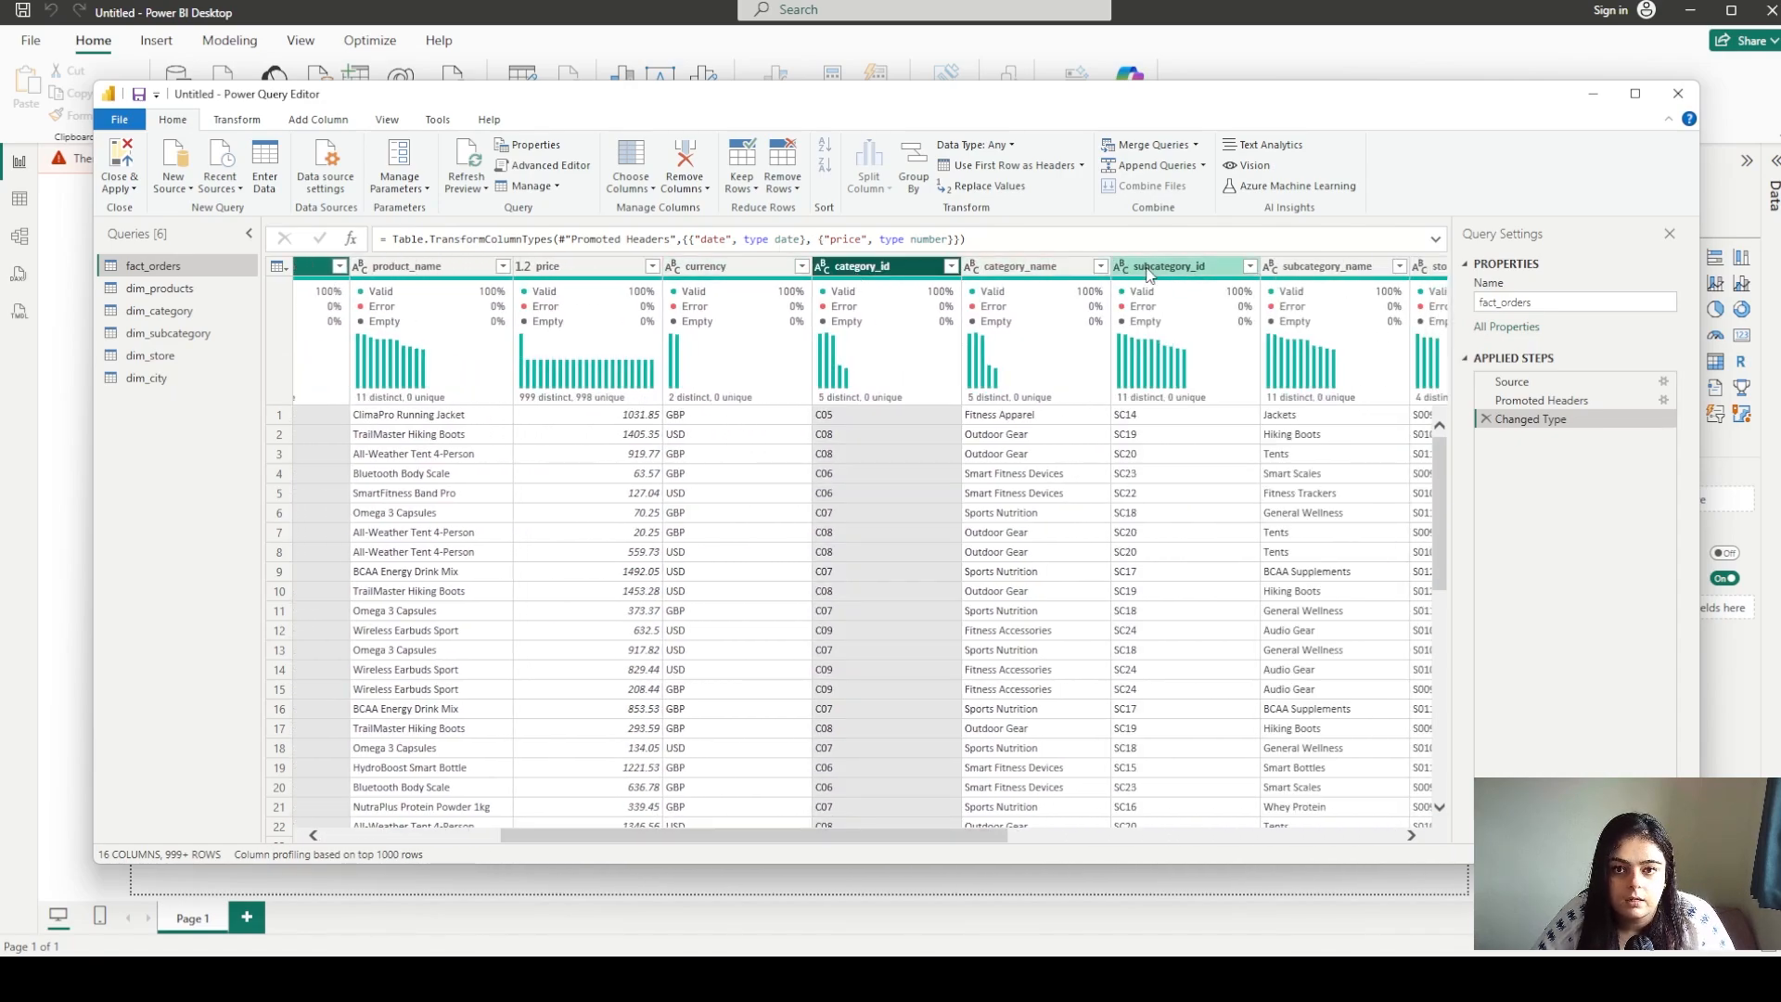
drag(955, 844, 1254, 841)
ctrl+click(827, 265)
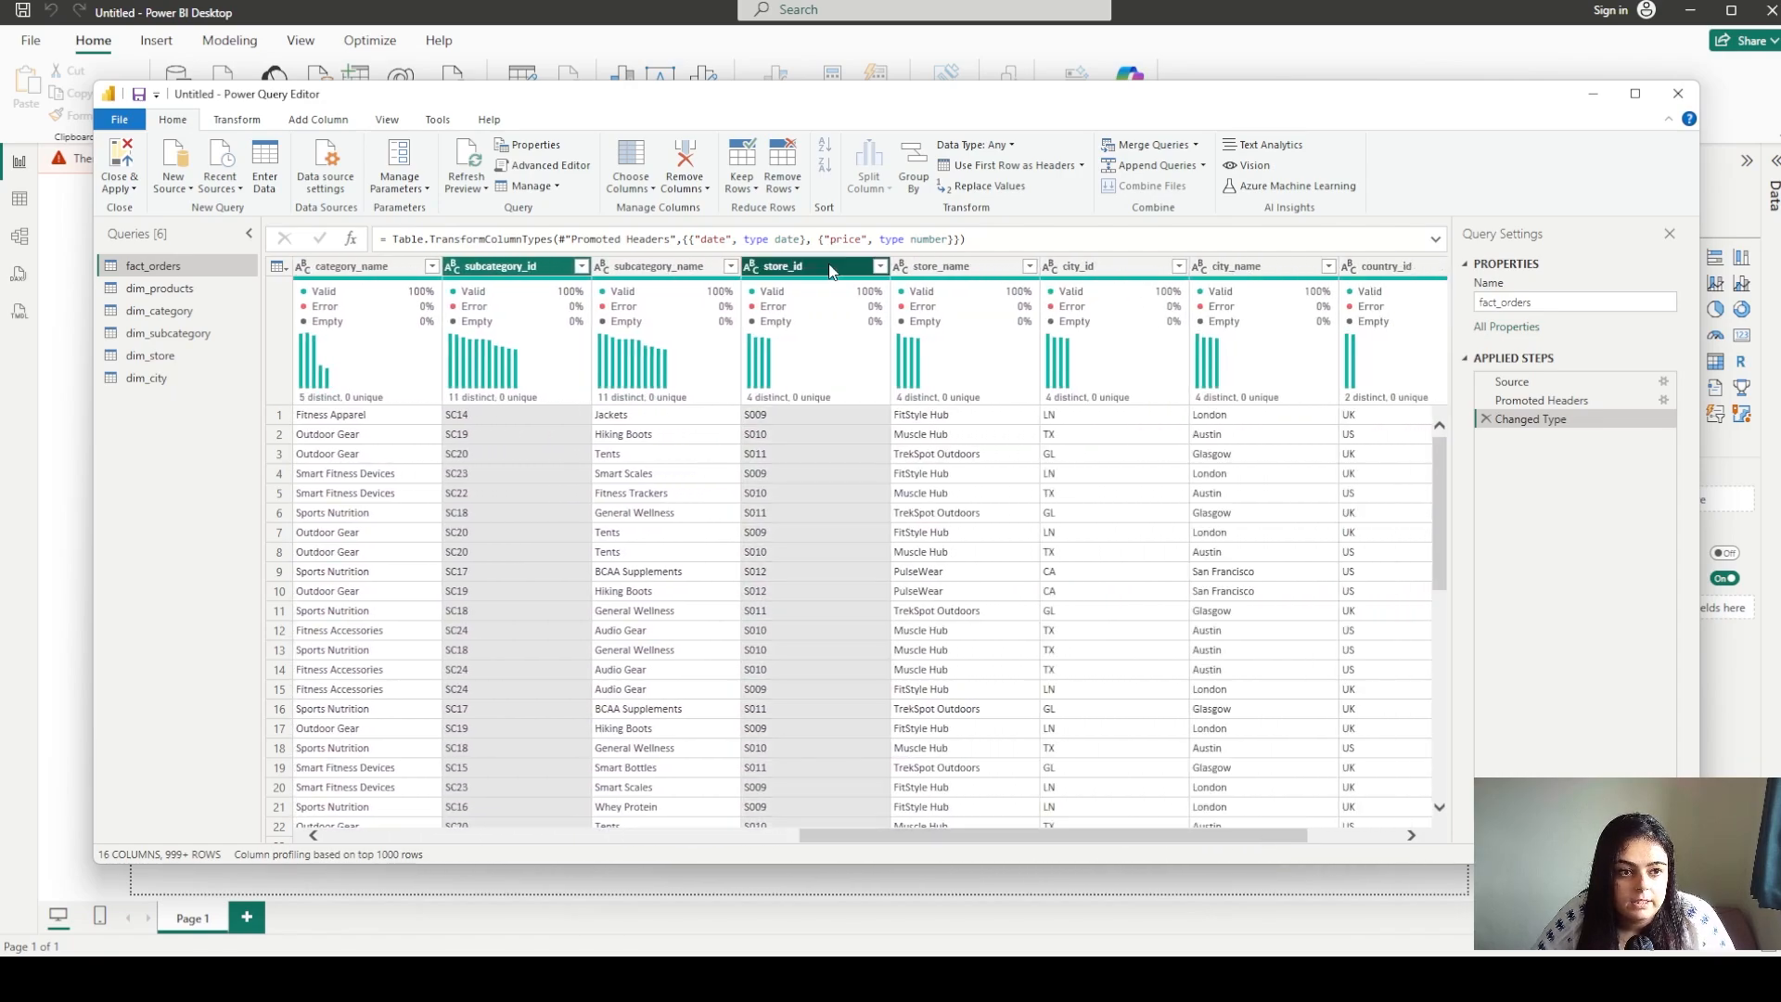
ctrl+click(1100, 273)
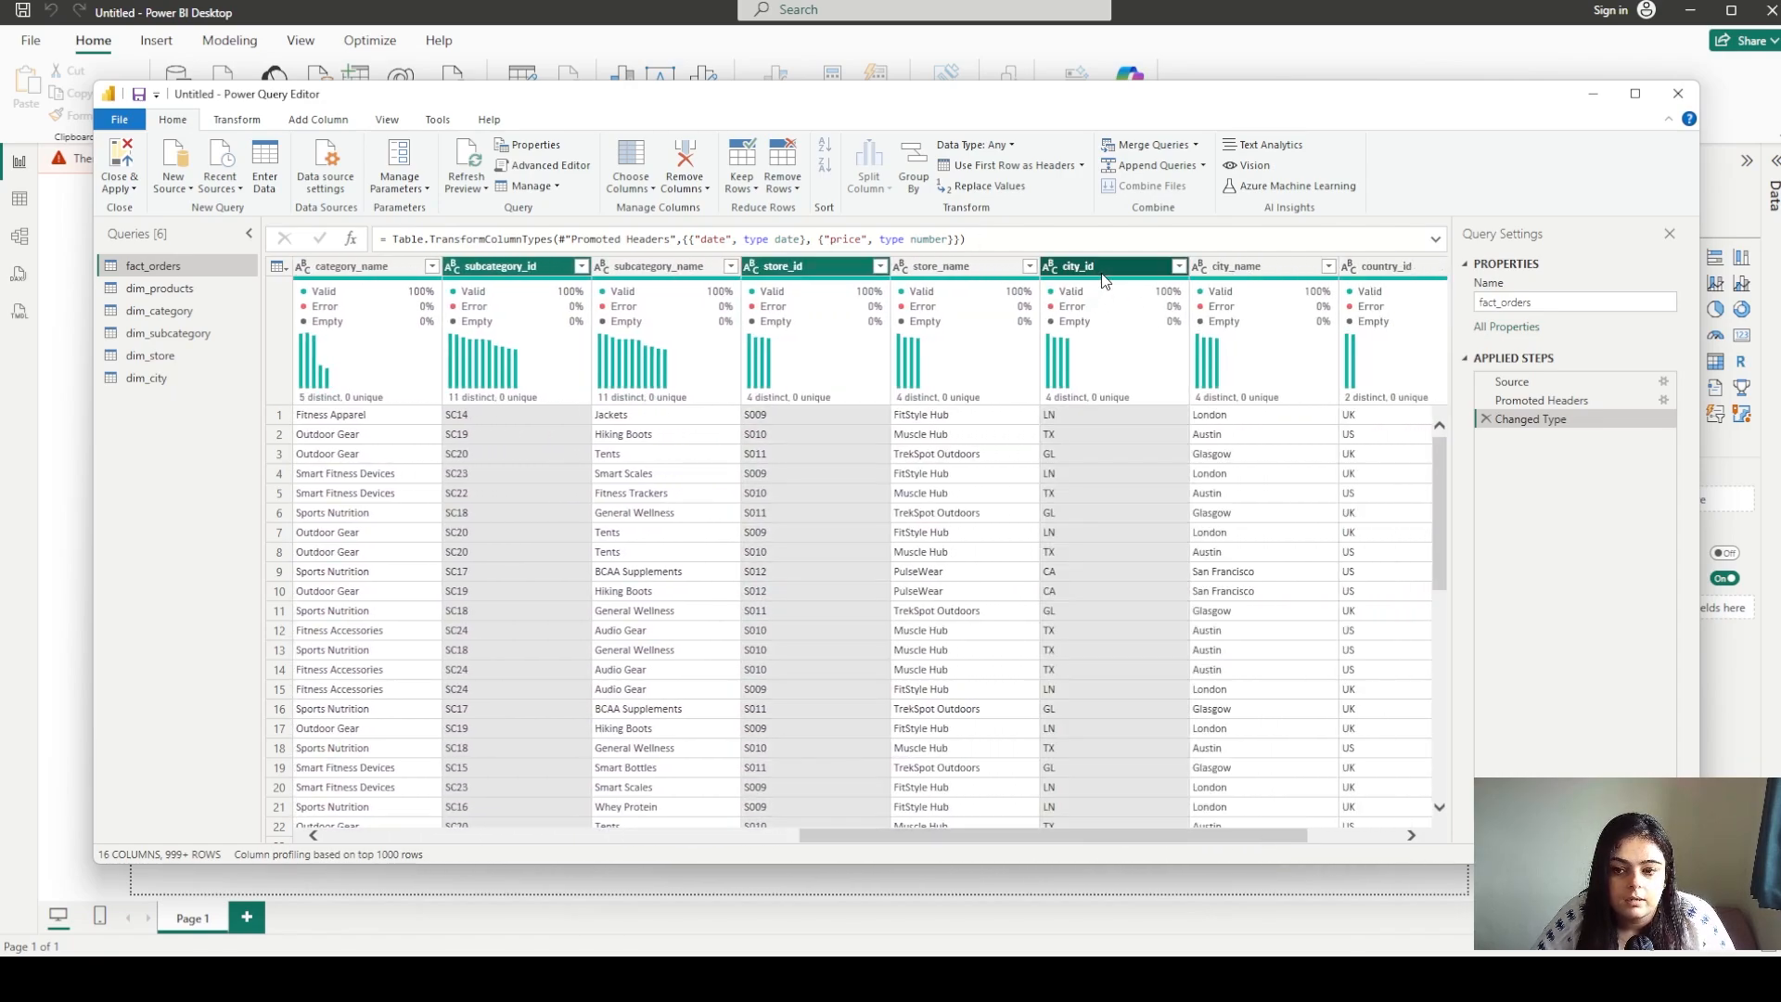
drag(1191, 839, 827, 838)
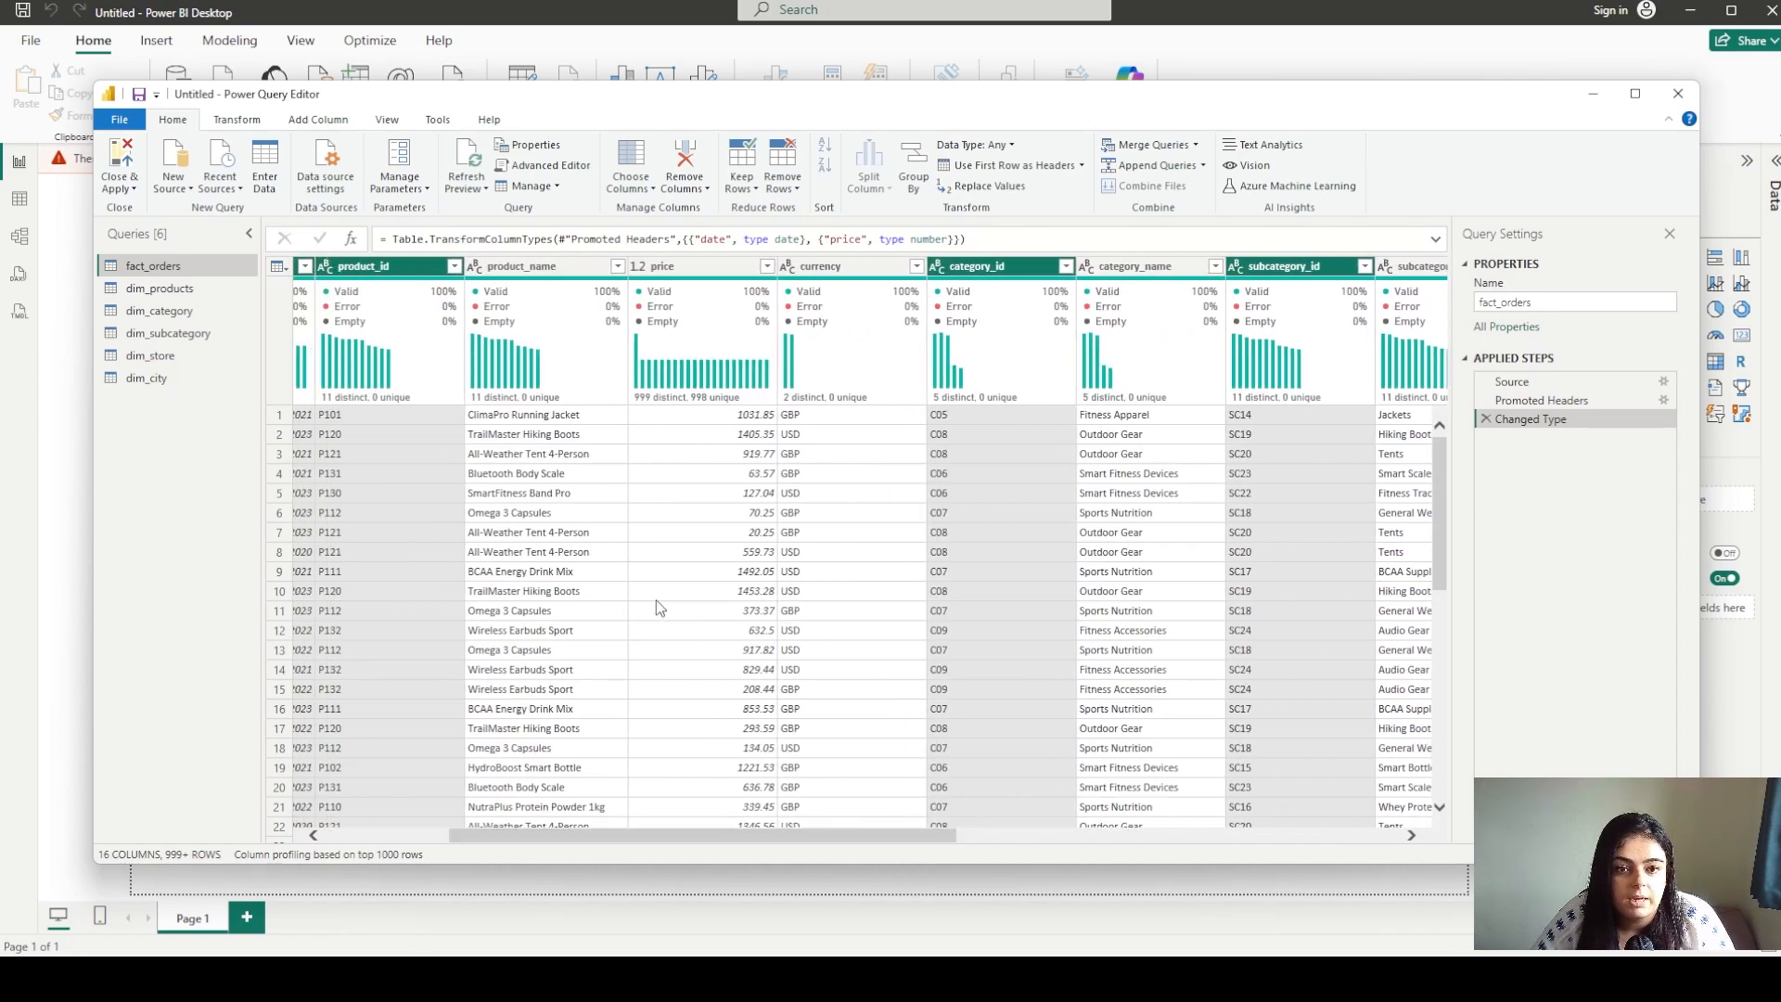
click(707, 270)
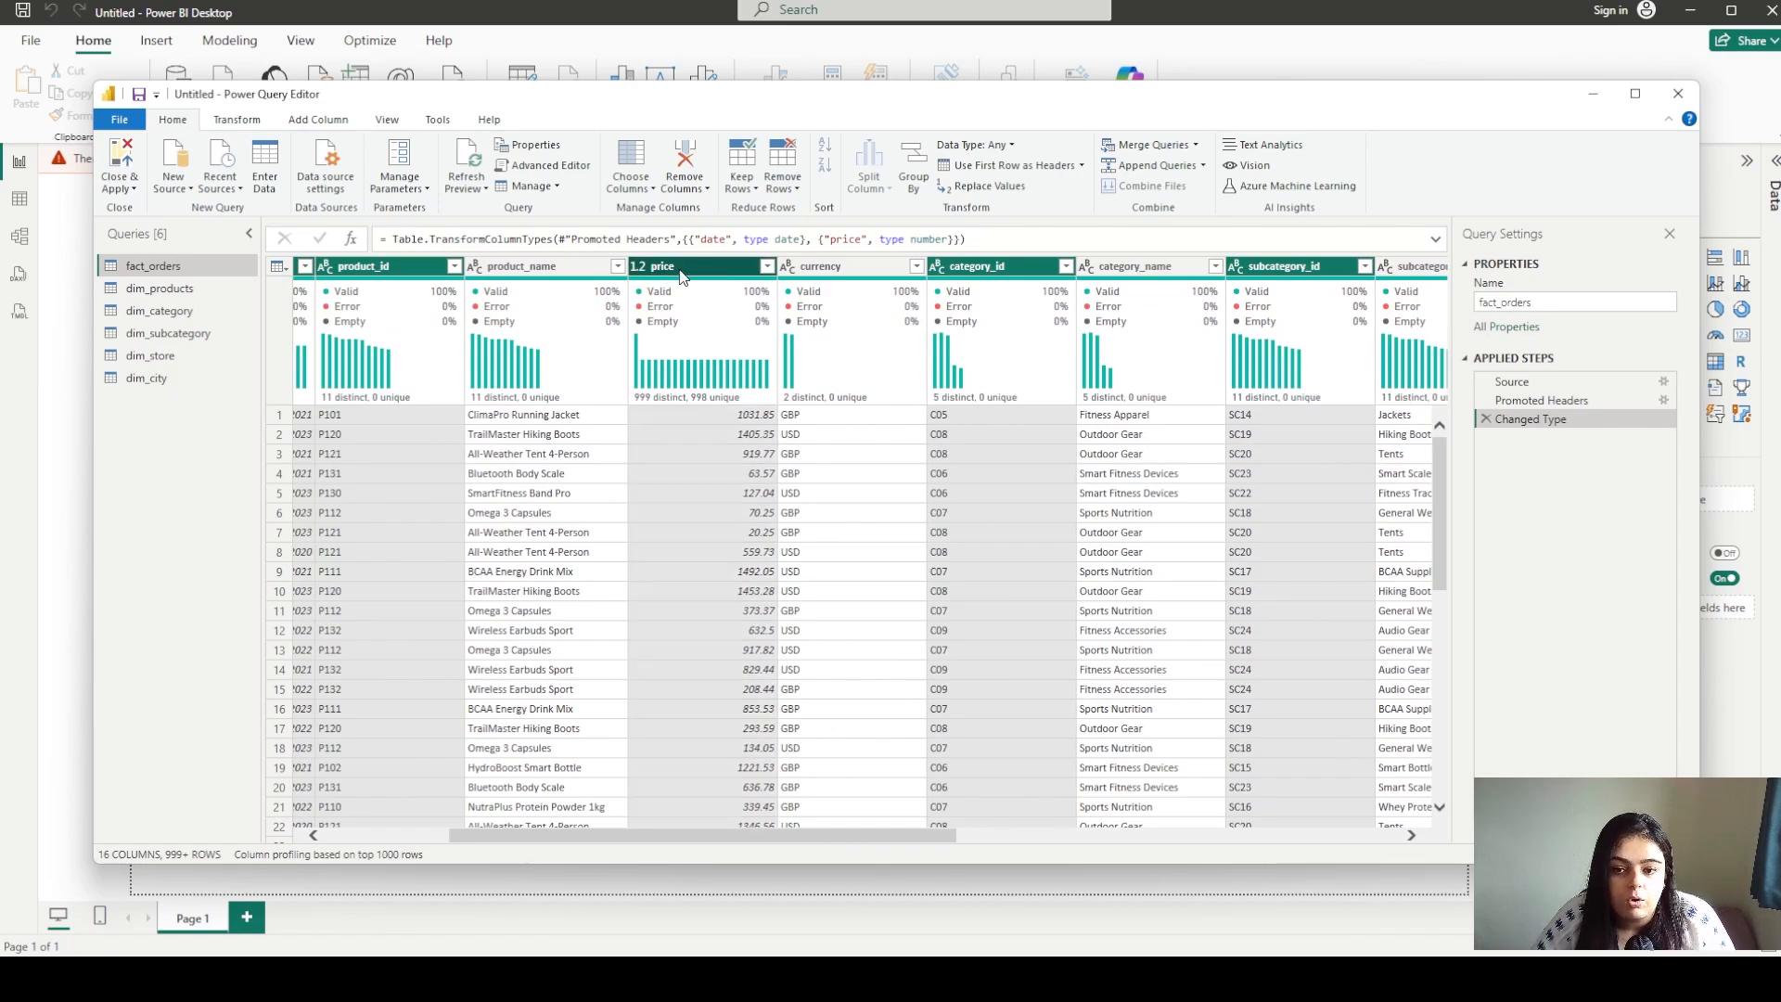
right_click(682, 278)
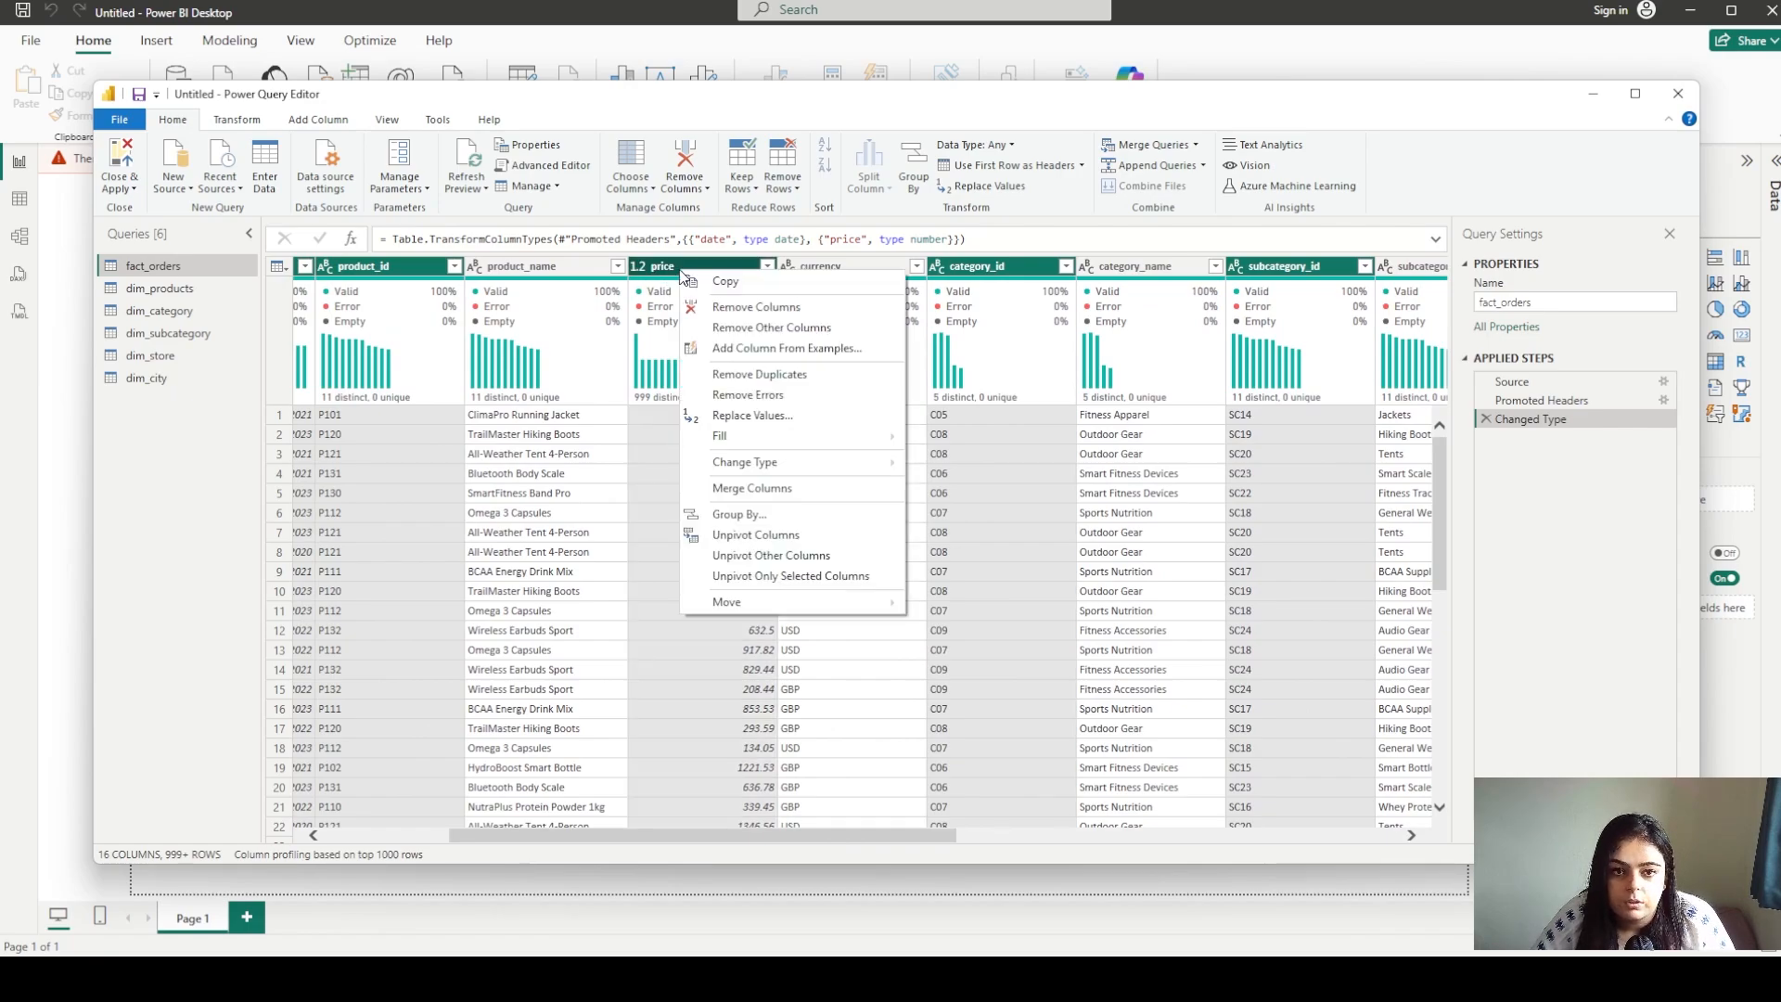
click(707, 330)
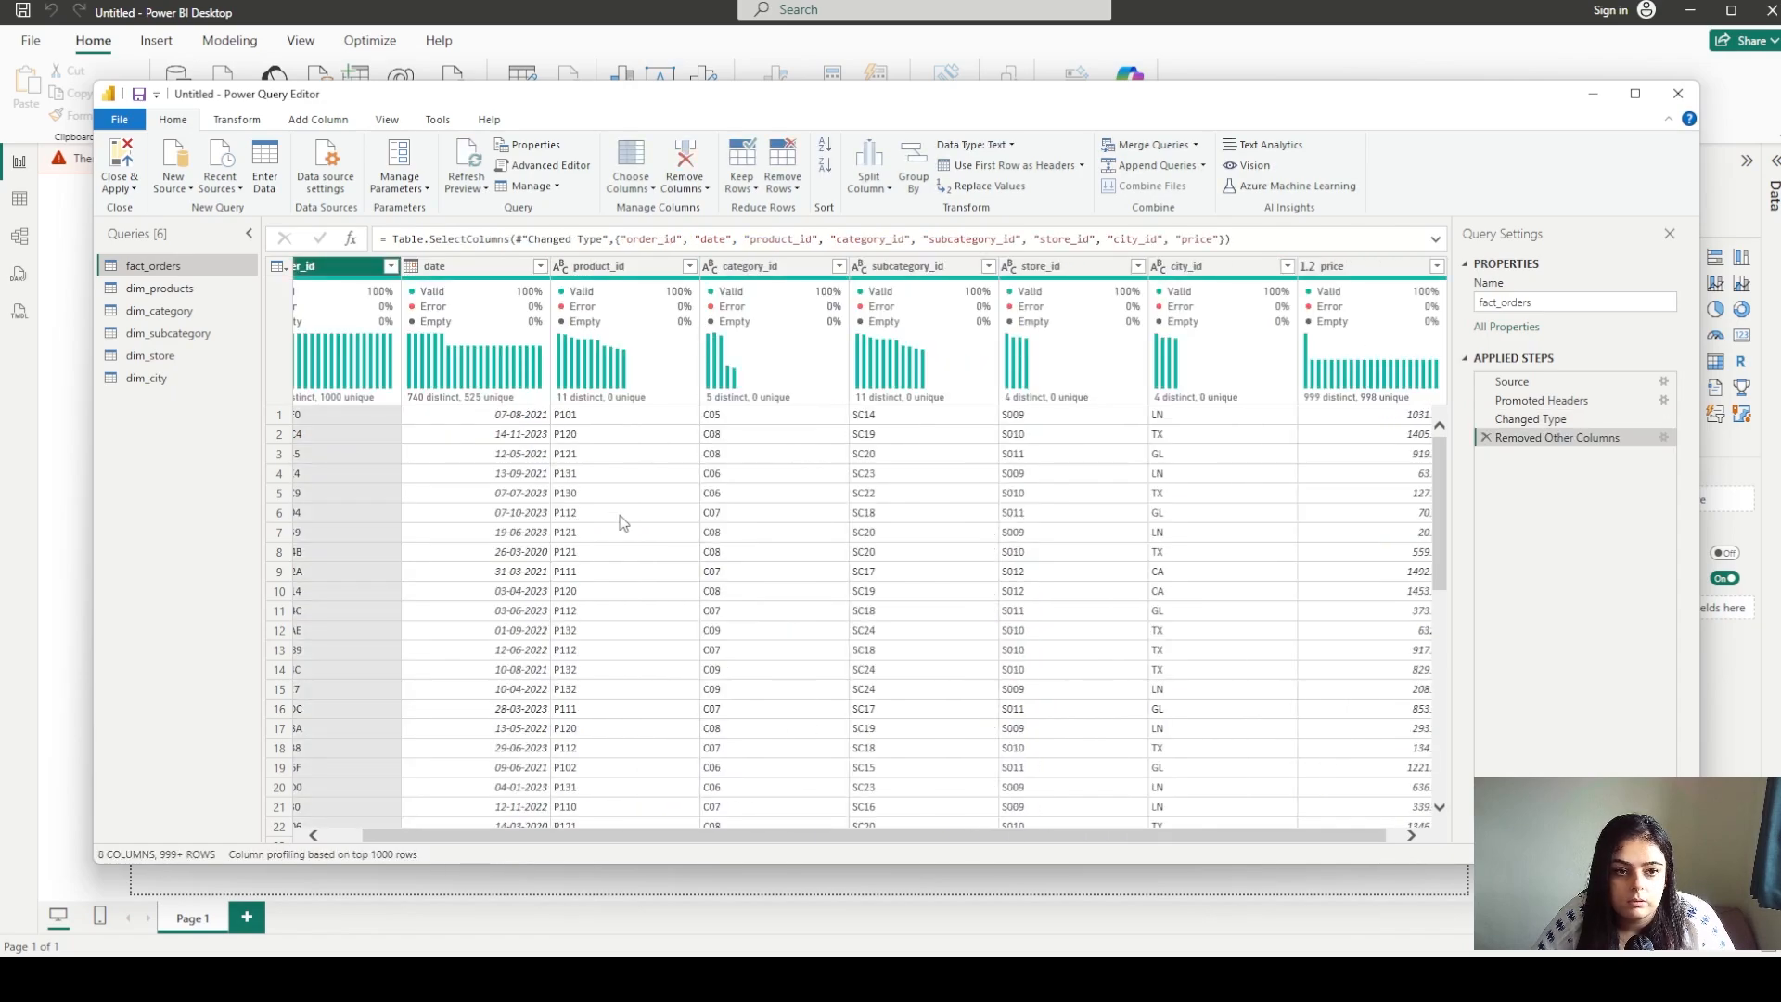
Look over the remaining fact_orders data, and apply the query changes to load all tables into the report
drag(630, 838, 557, 844)
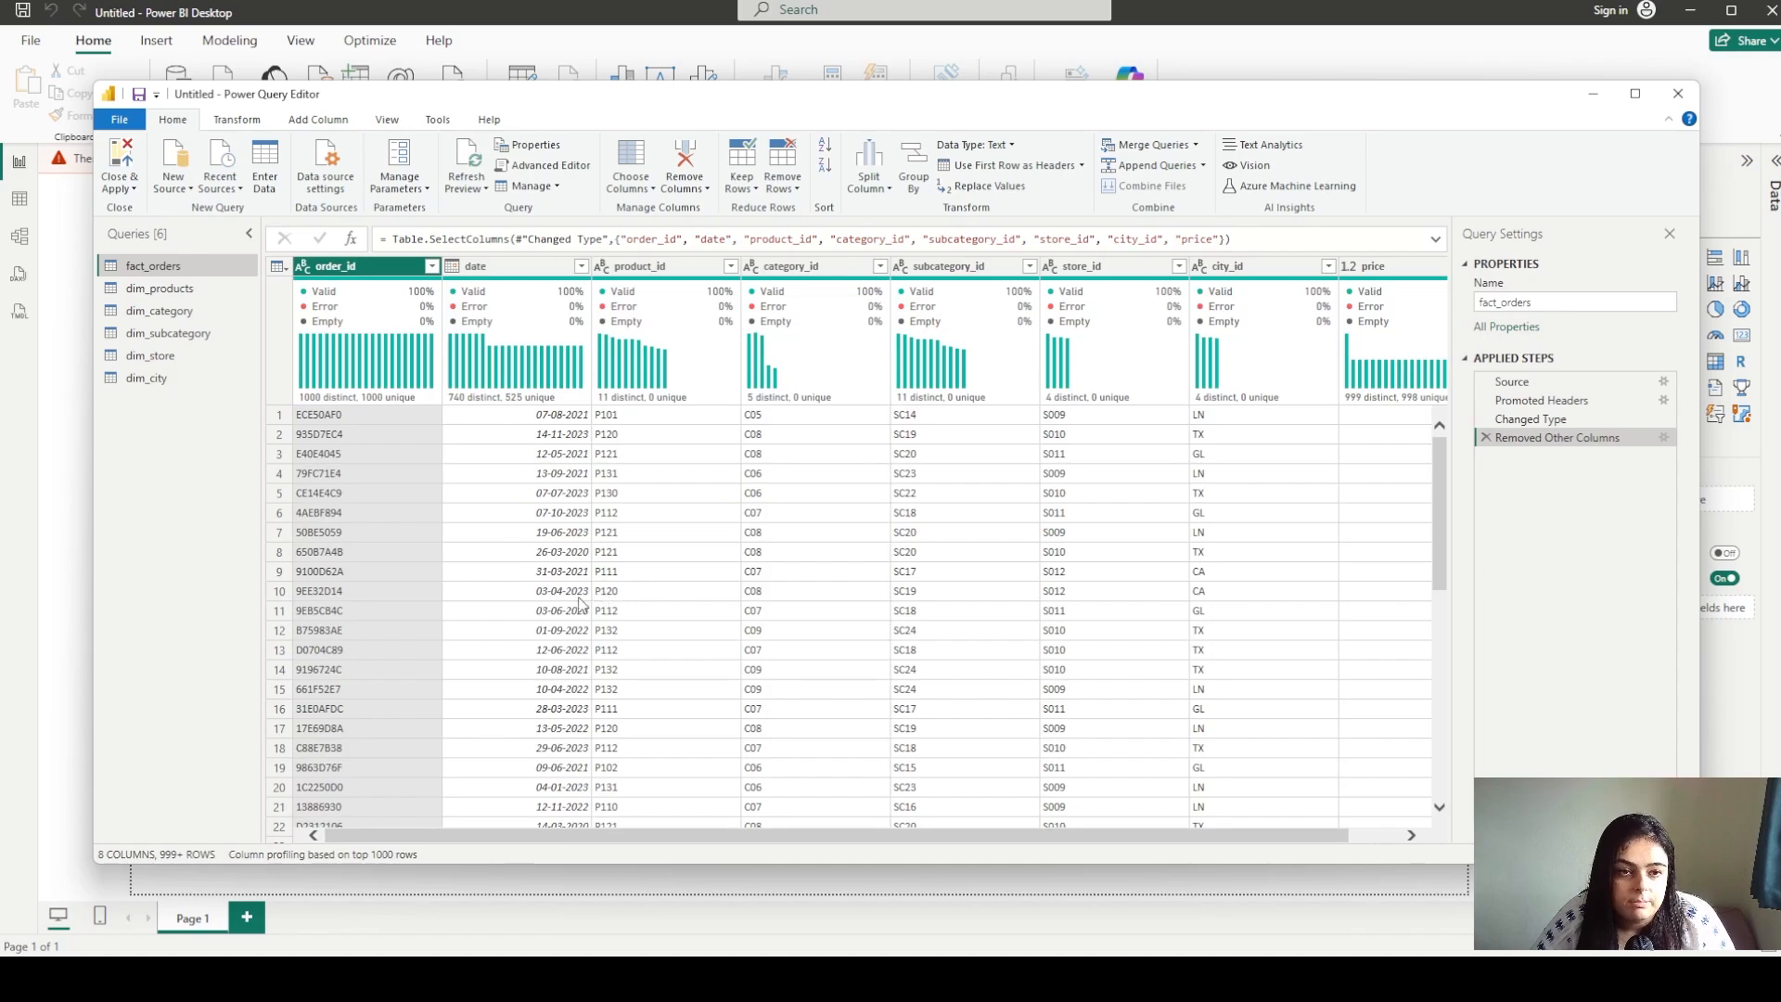
scroll(581, 604, down, 9)
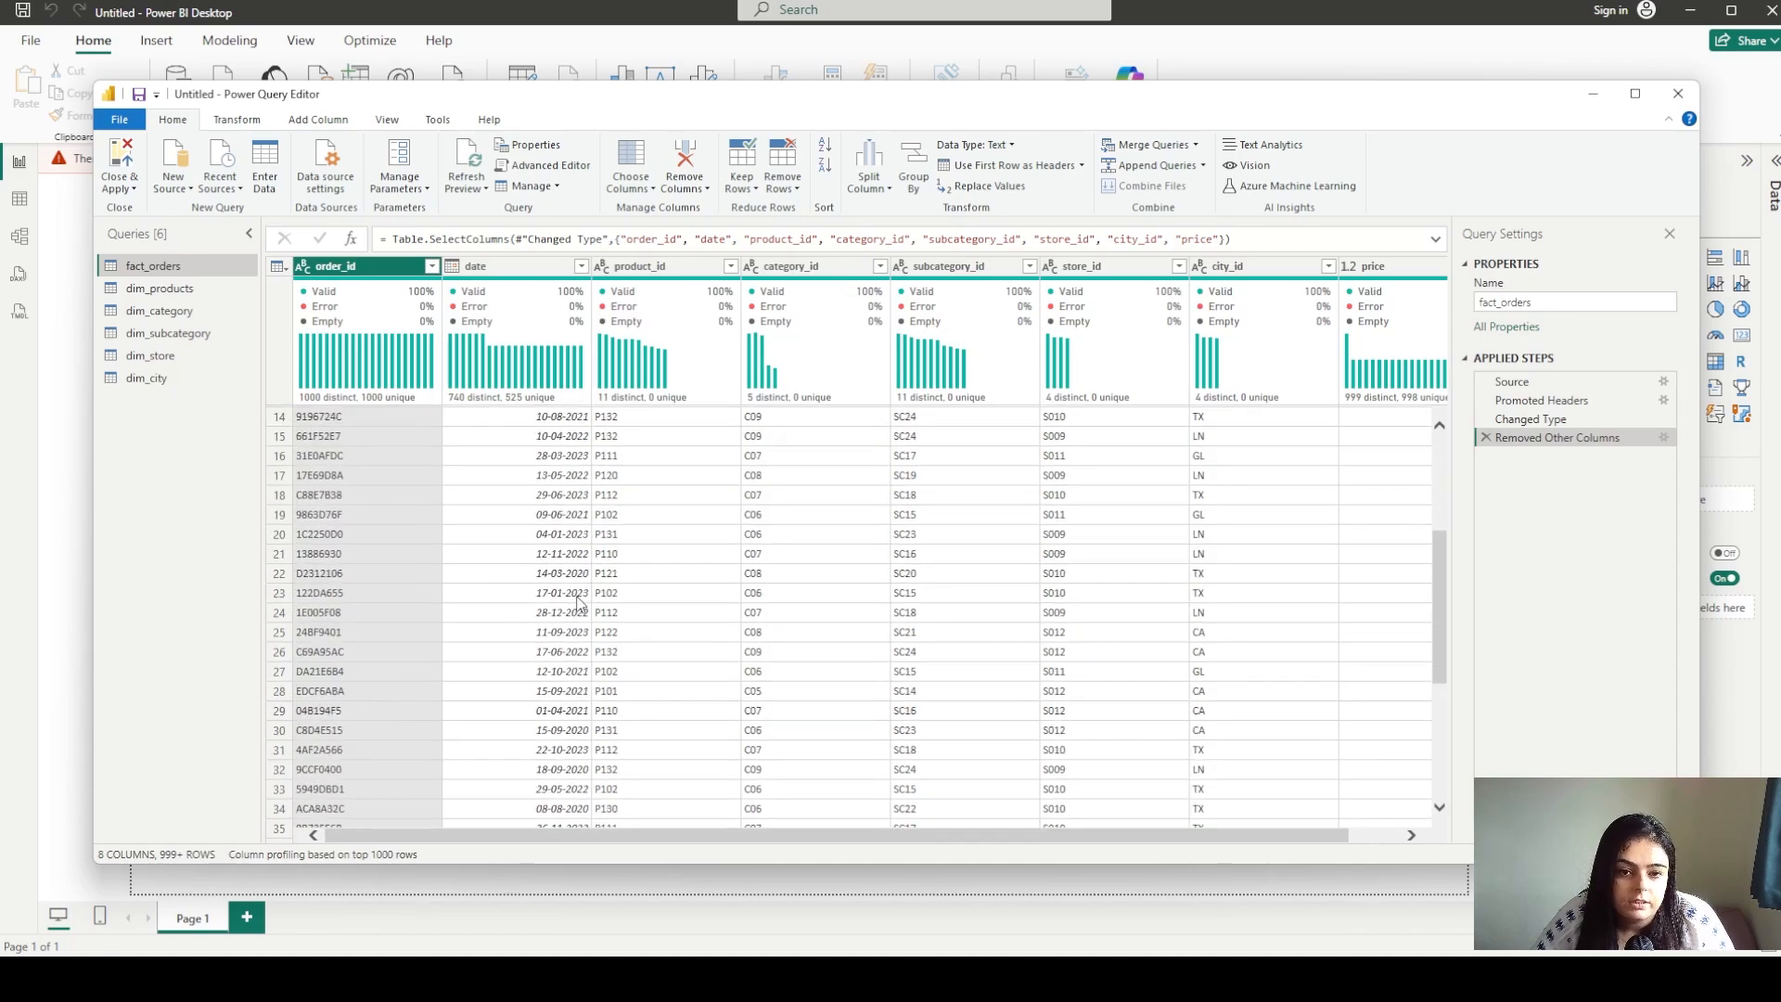
scroll(581, 604, up, 9)
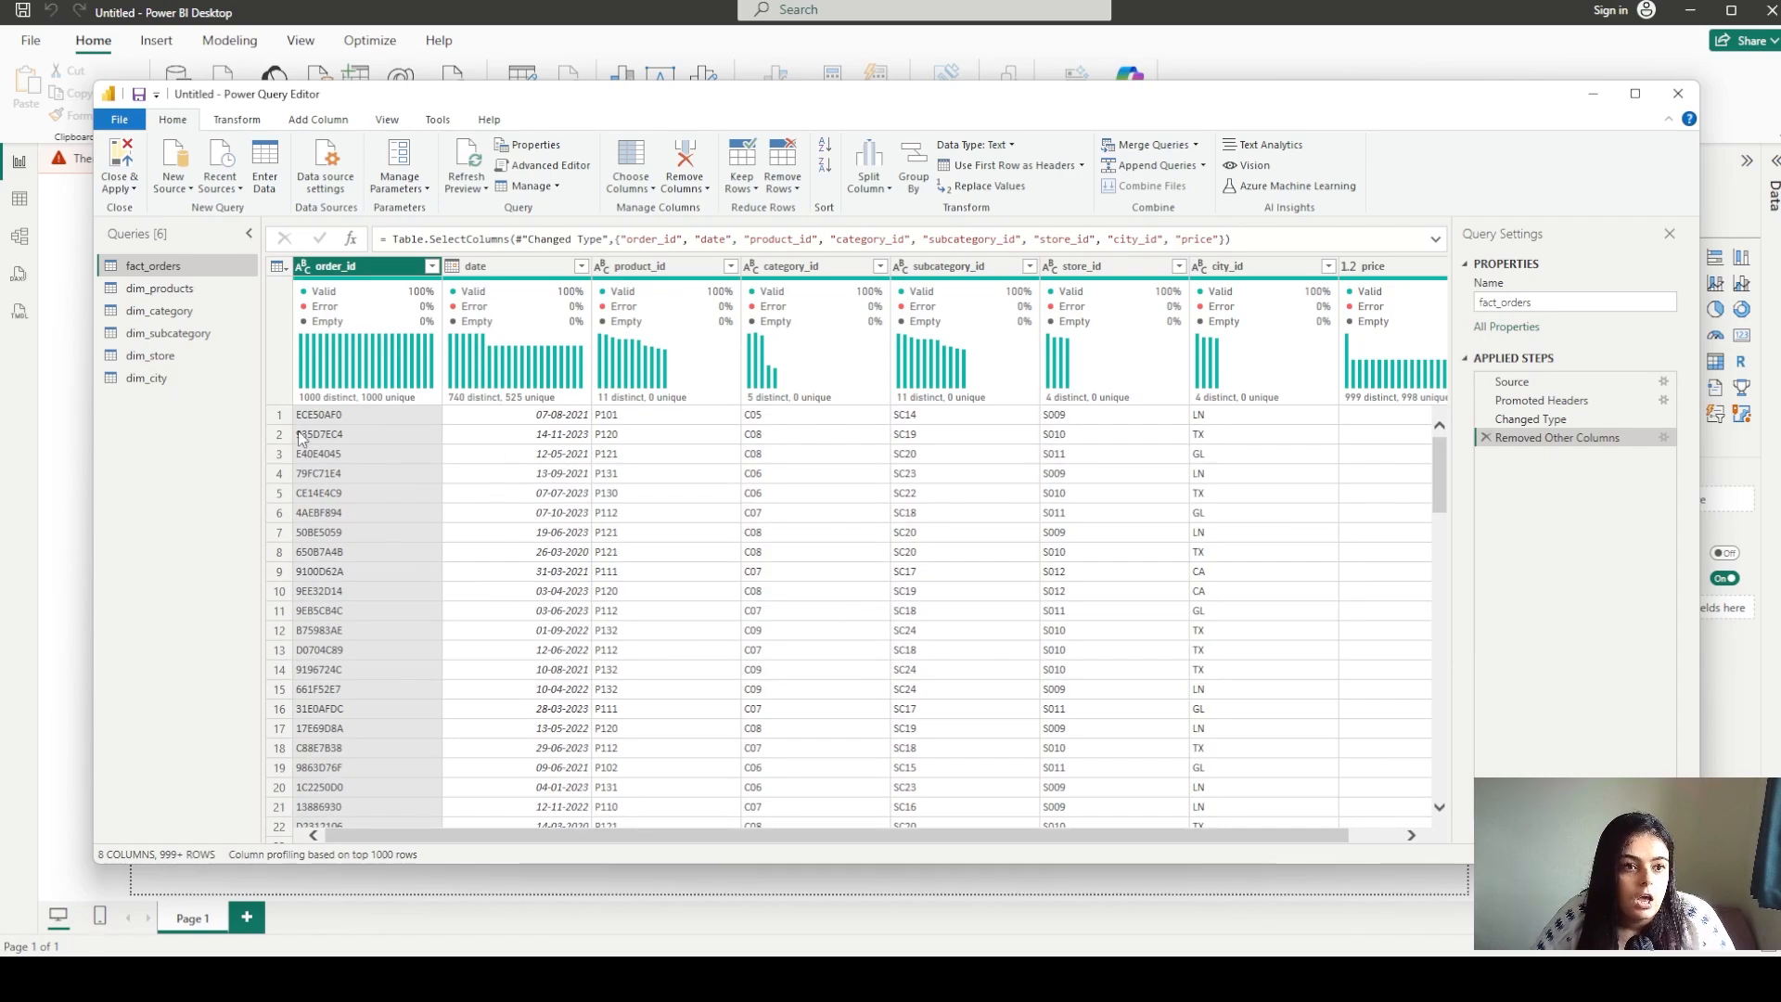
click(121, 159)
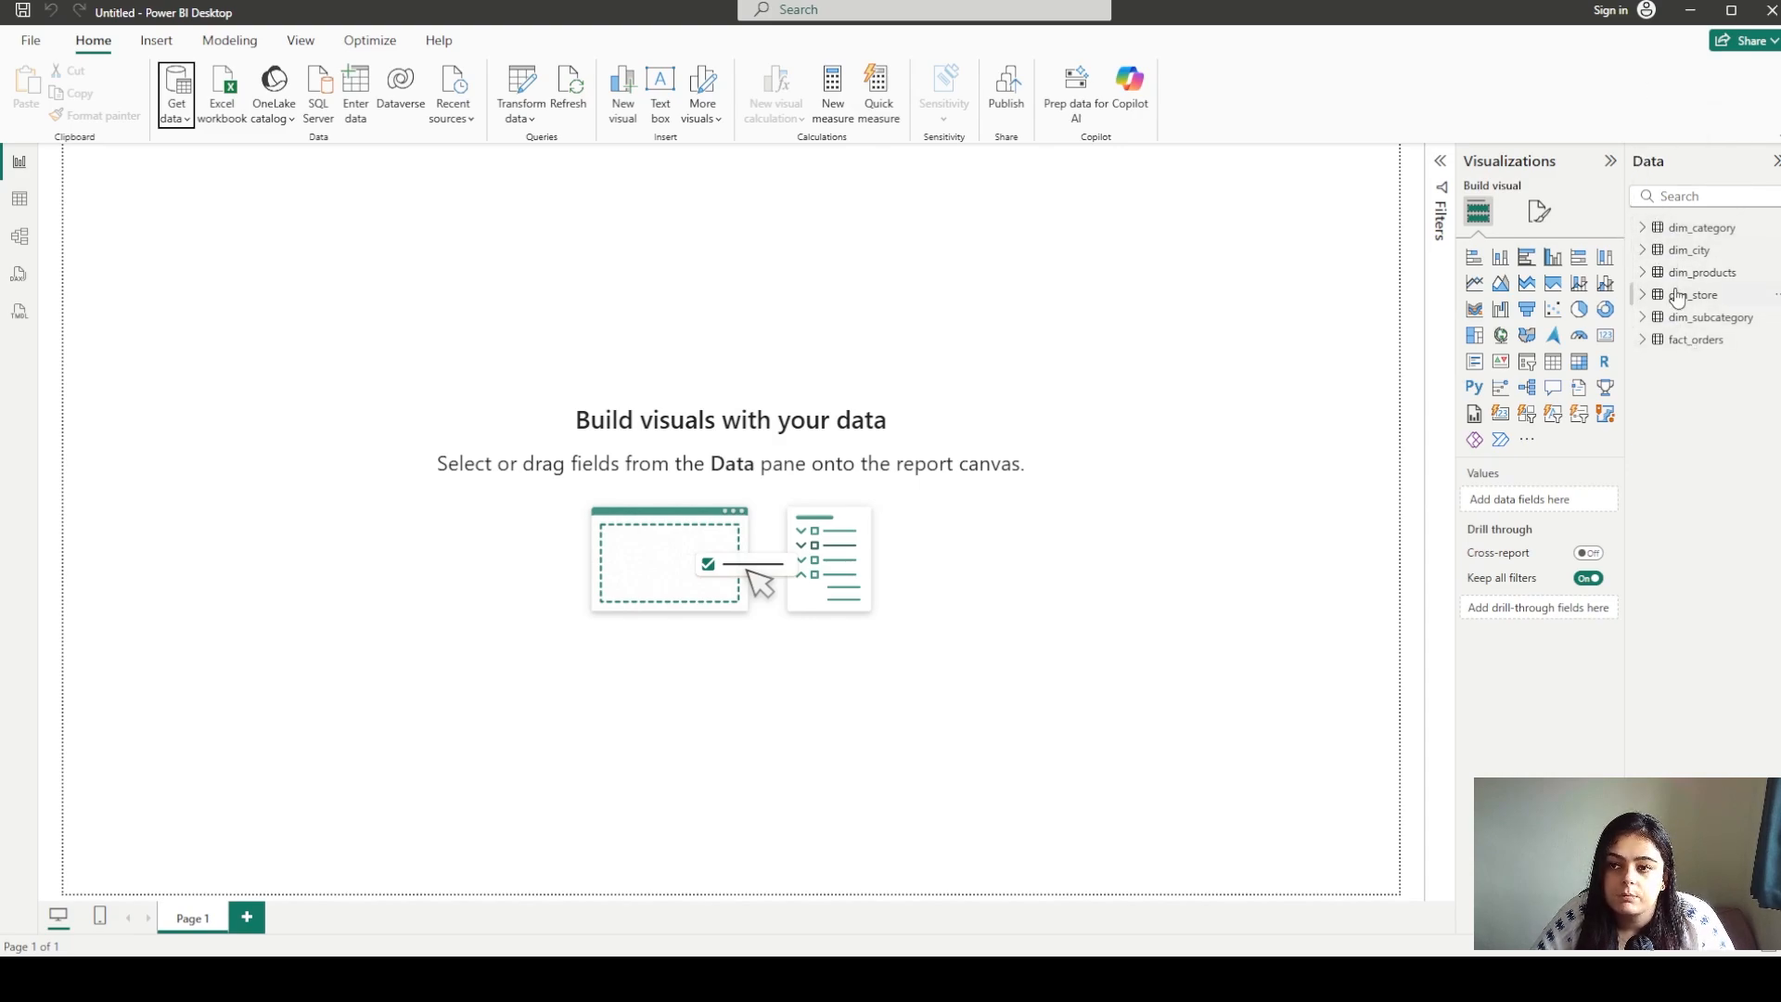
Expand the dim_category, dim_city, dim_products and fact_orders tables to check the fields they contain
click(1643, 230)
click(1643, 295)
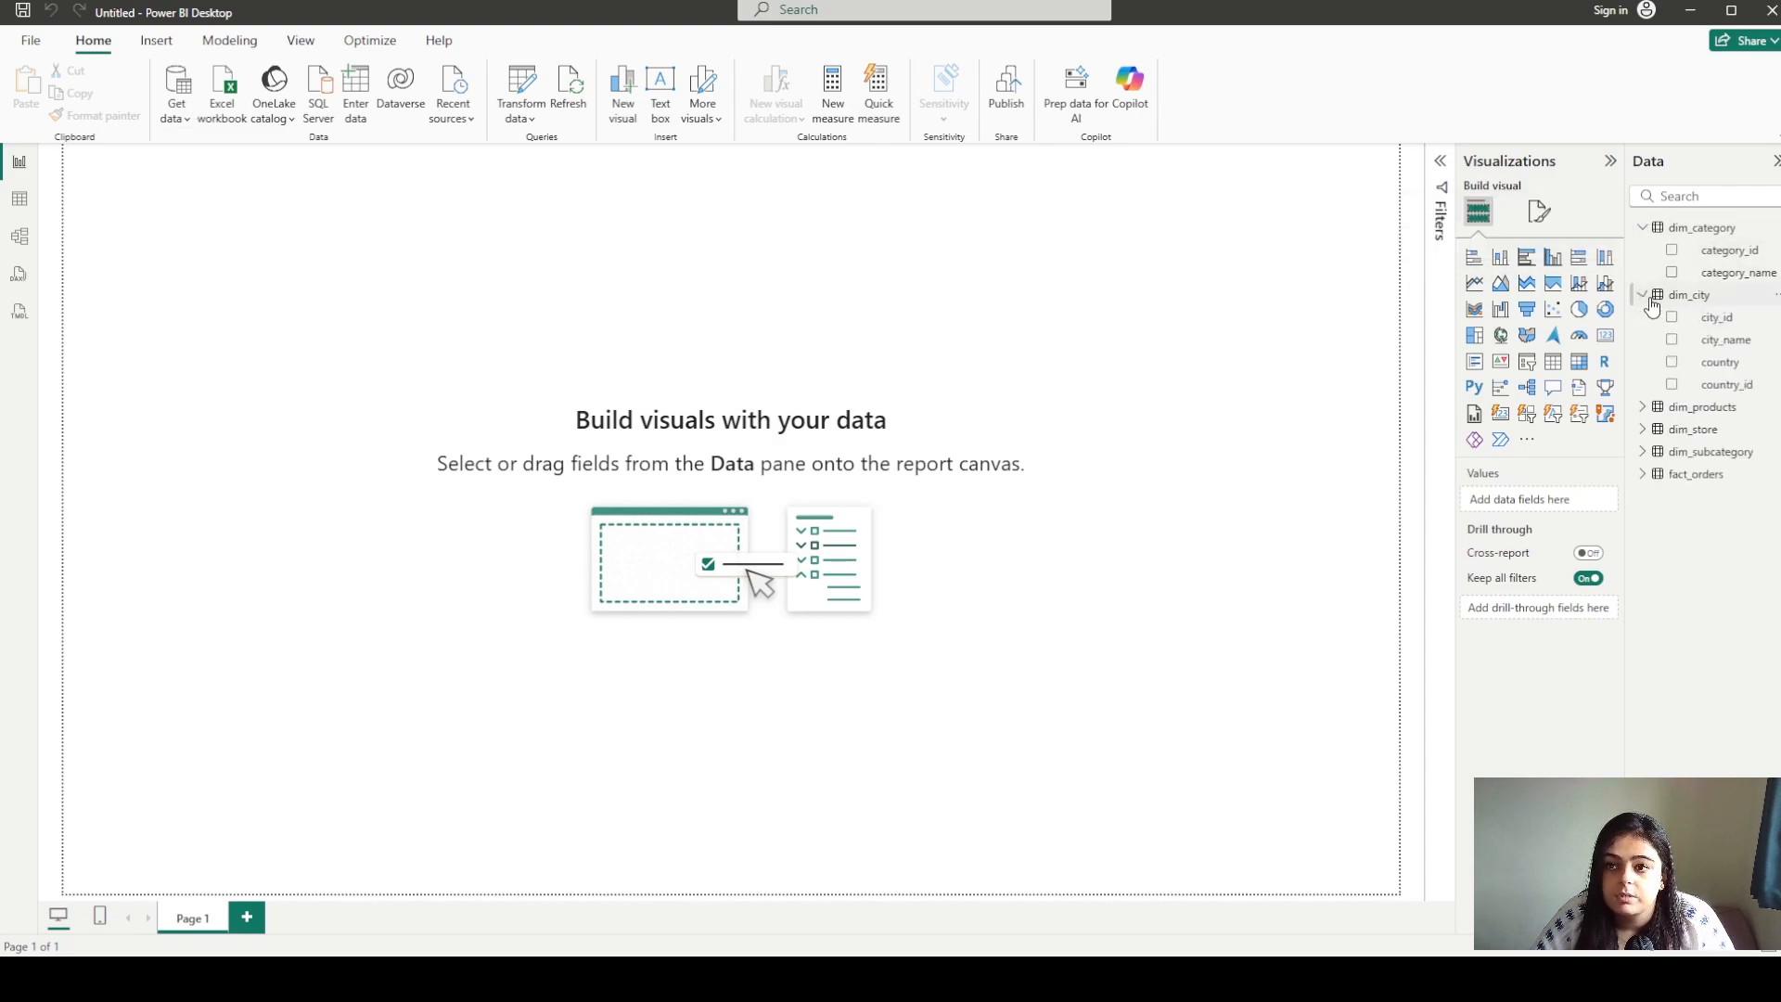
click(1643, 407)
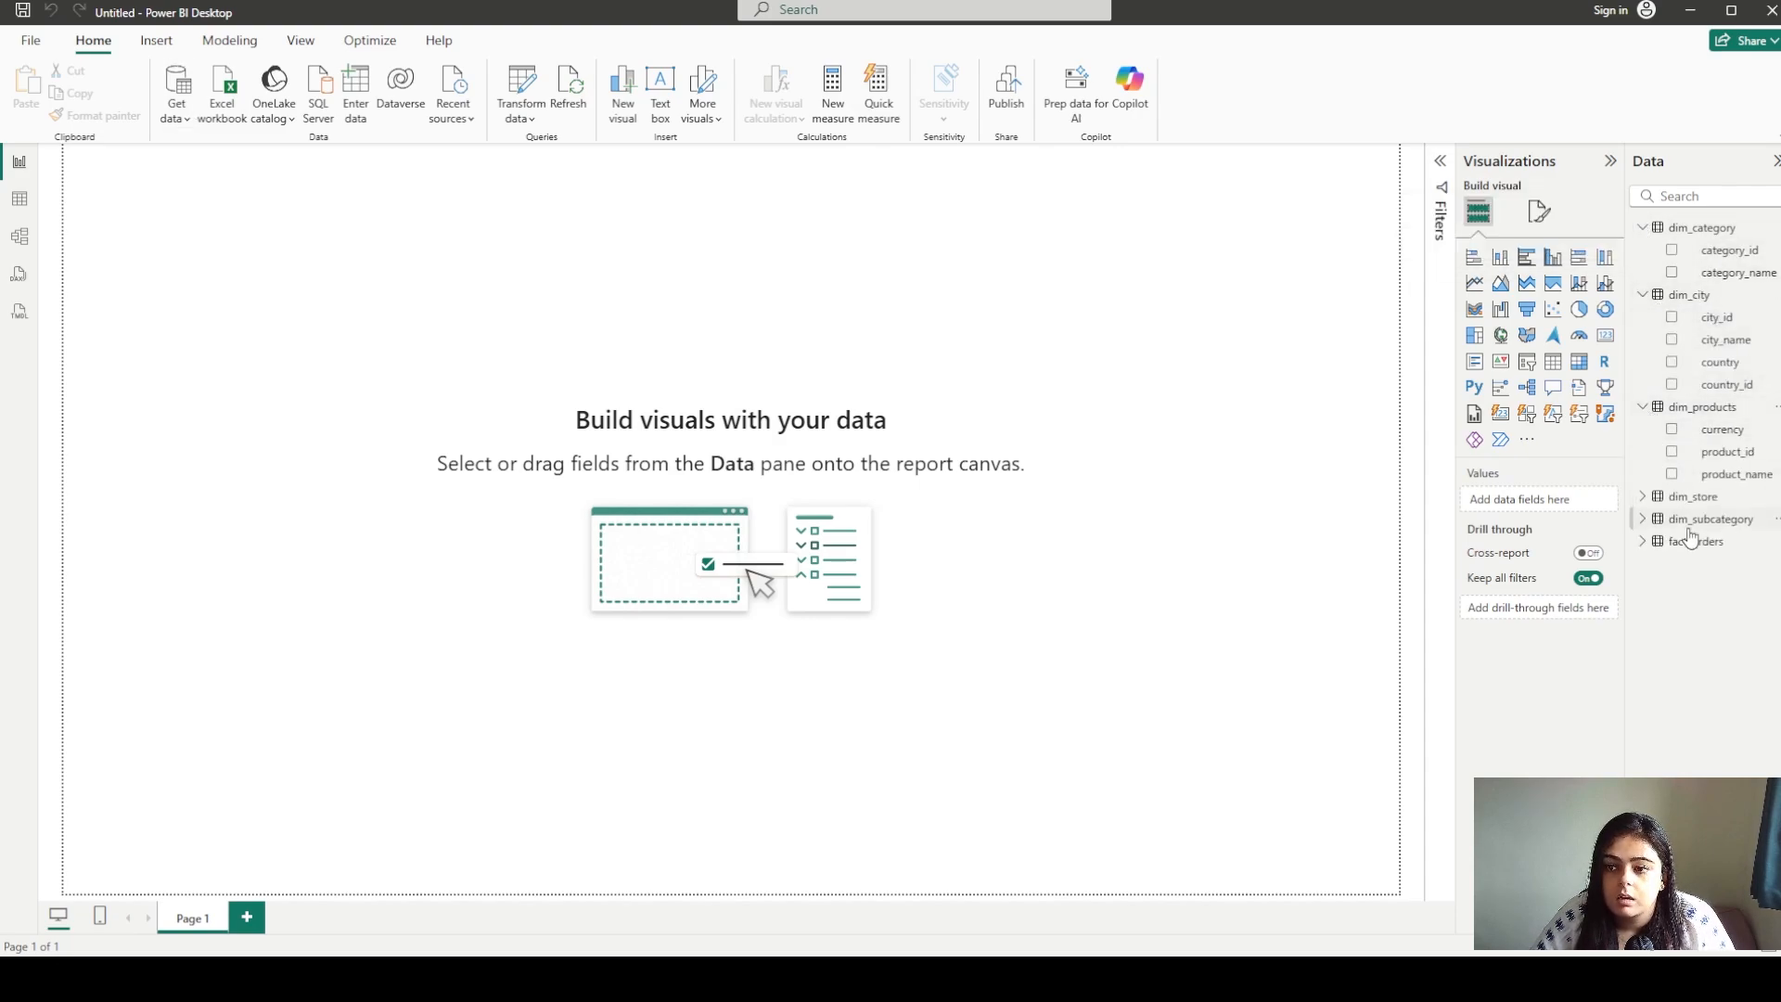
click(1659, 546)
click(1644, 543)
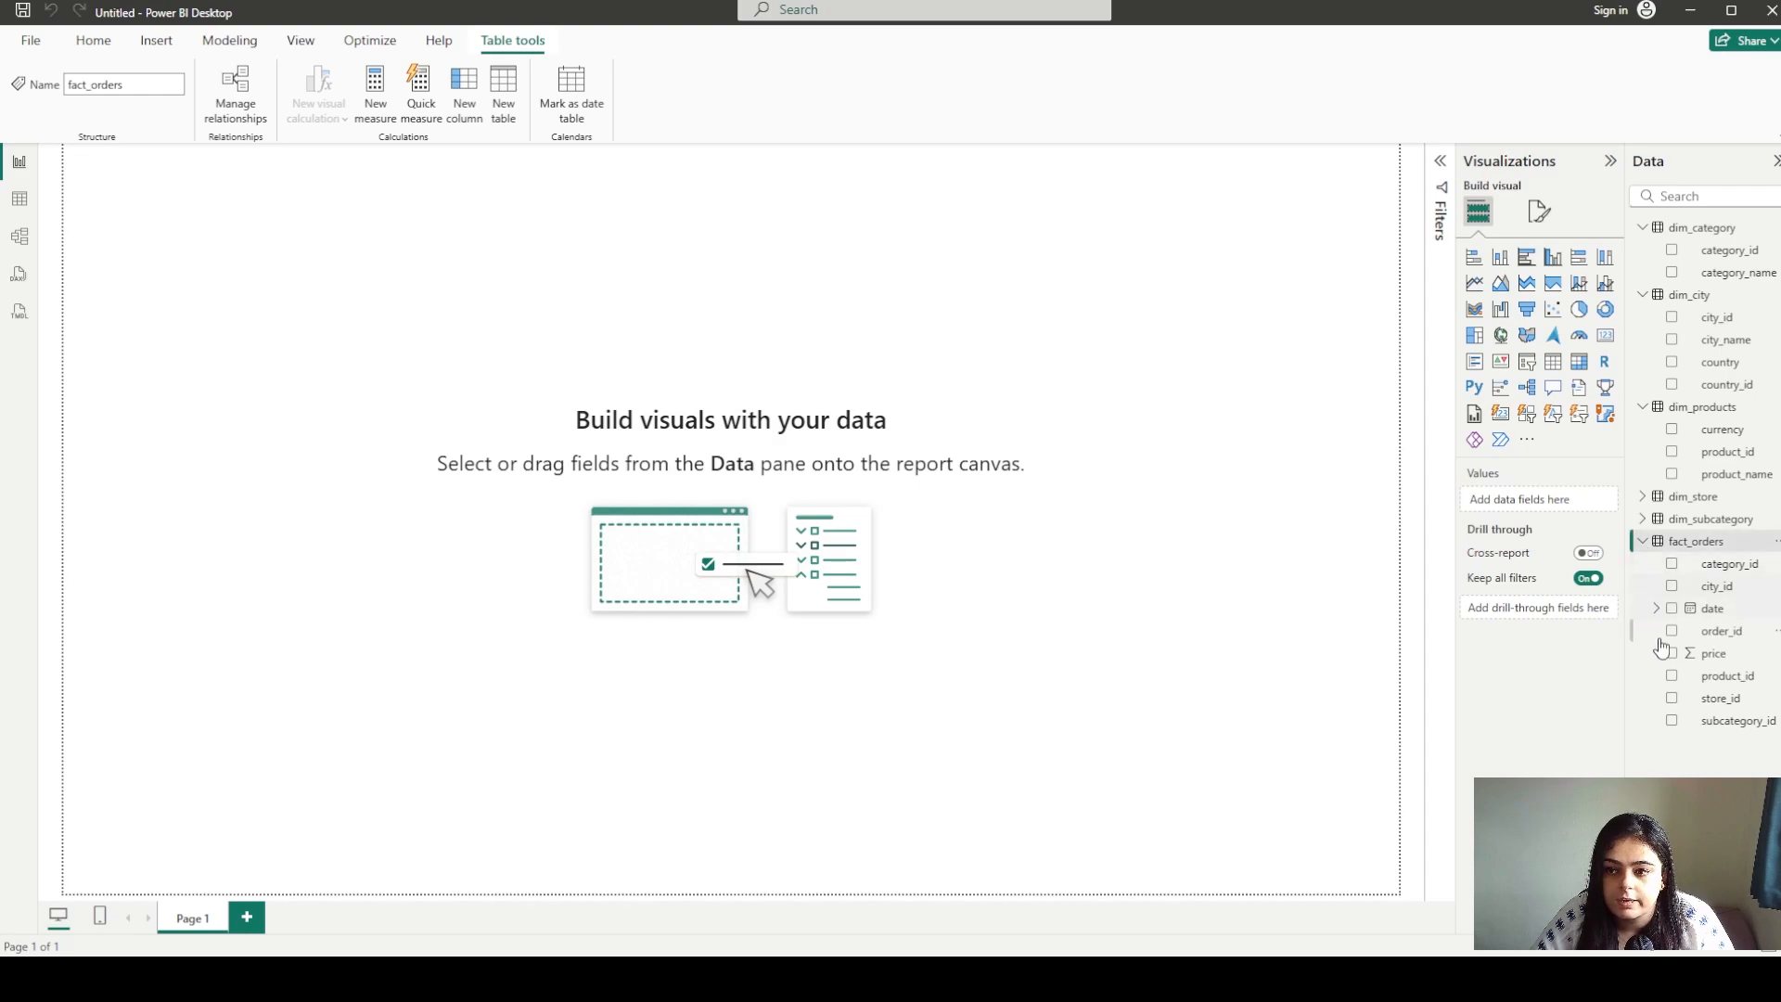
Delete the five automatically detected relationships between fact_orders and the dimension tables in the model diagram
click(20, 238)
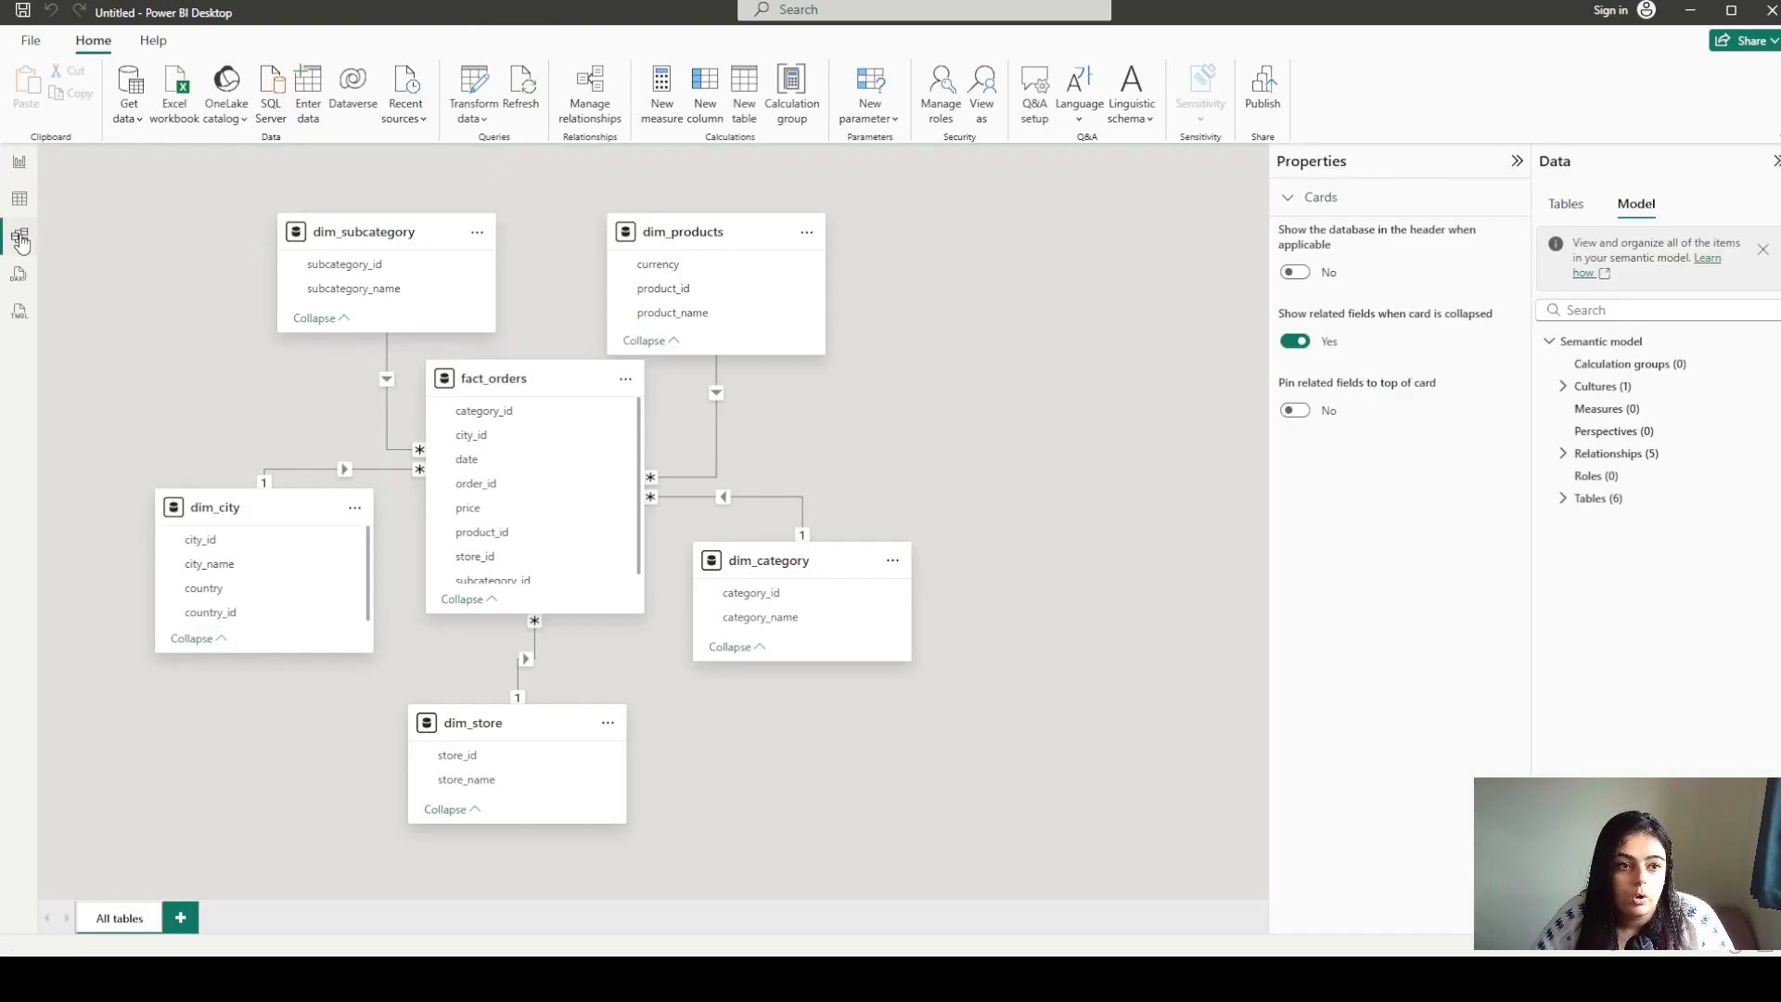
click(371, 470)
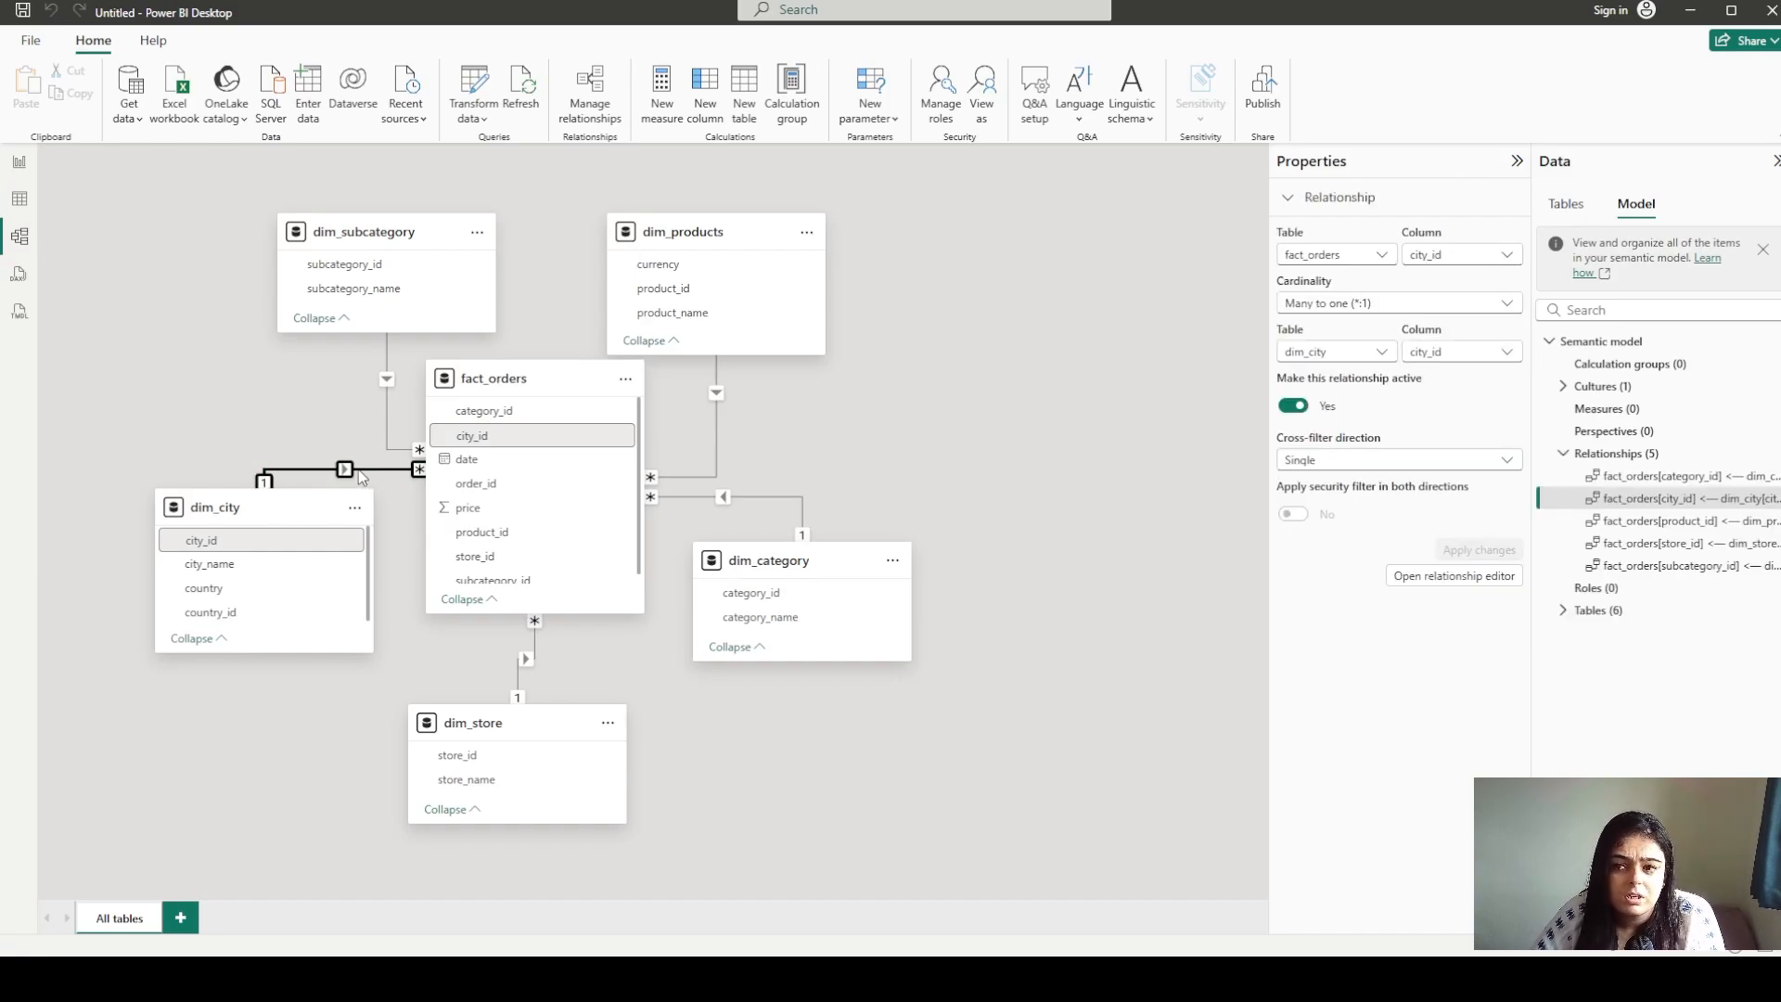
key(Delete)
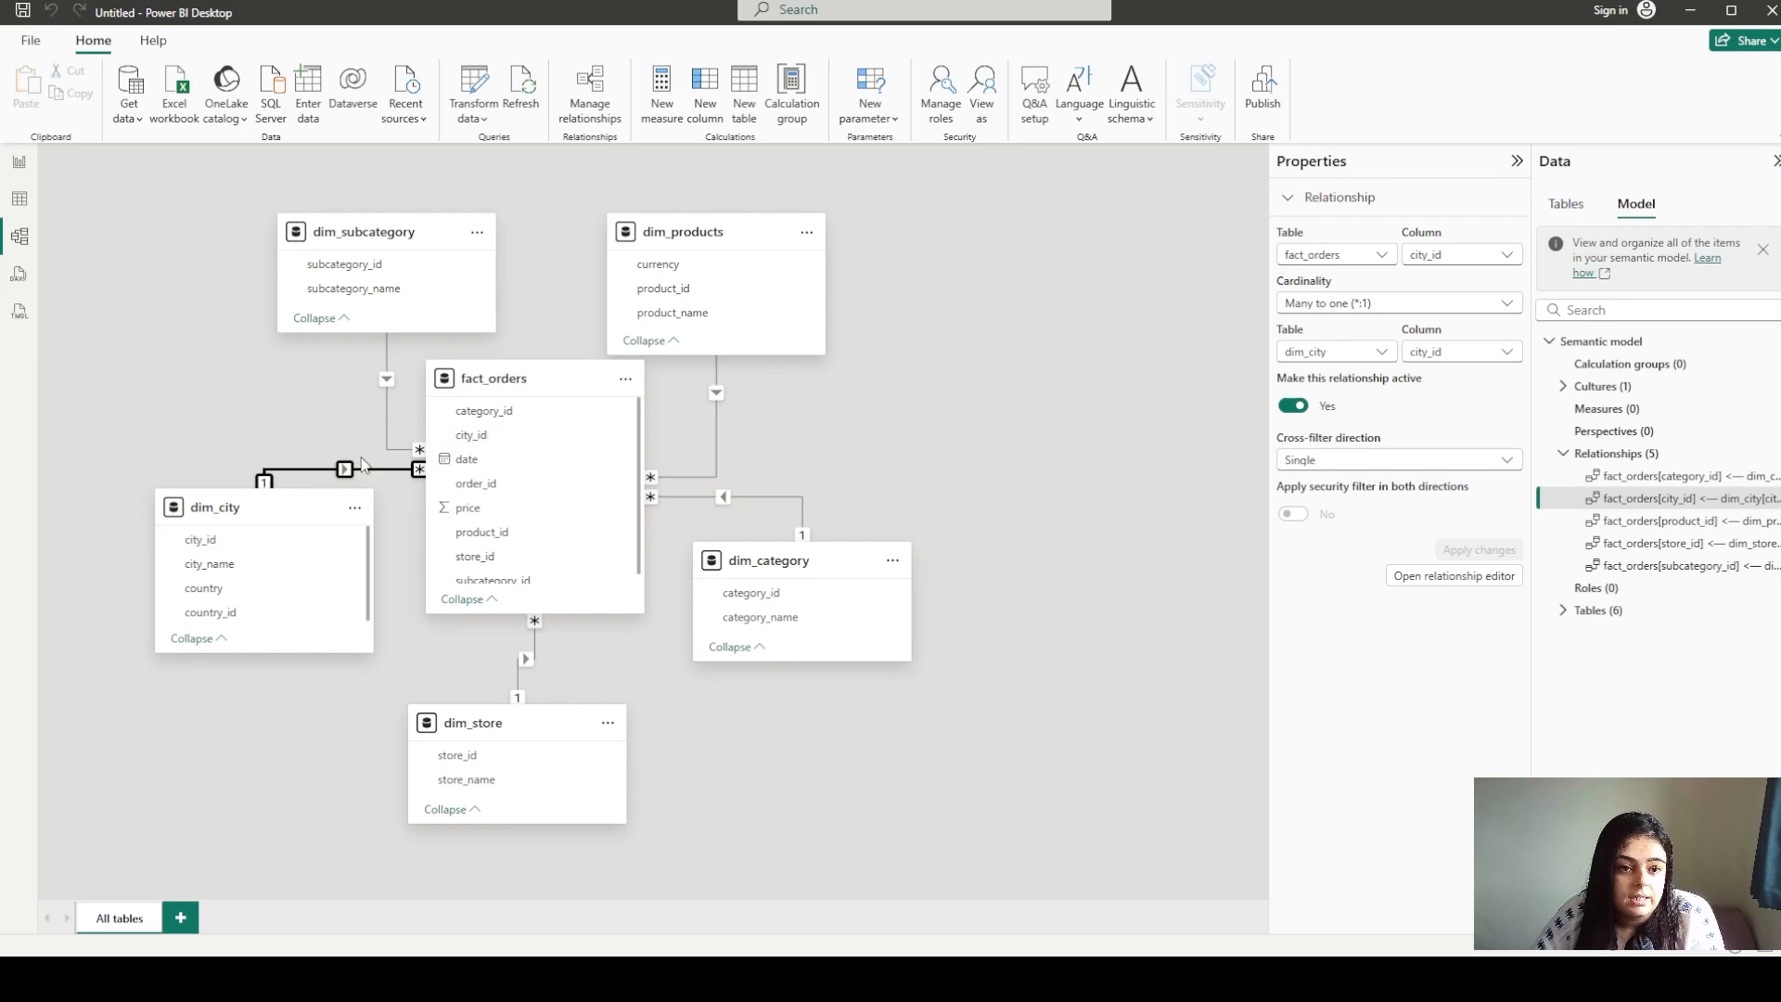
click(384, 449)
key(Delete)
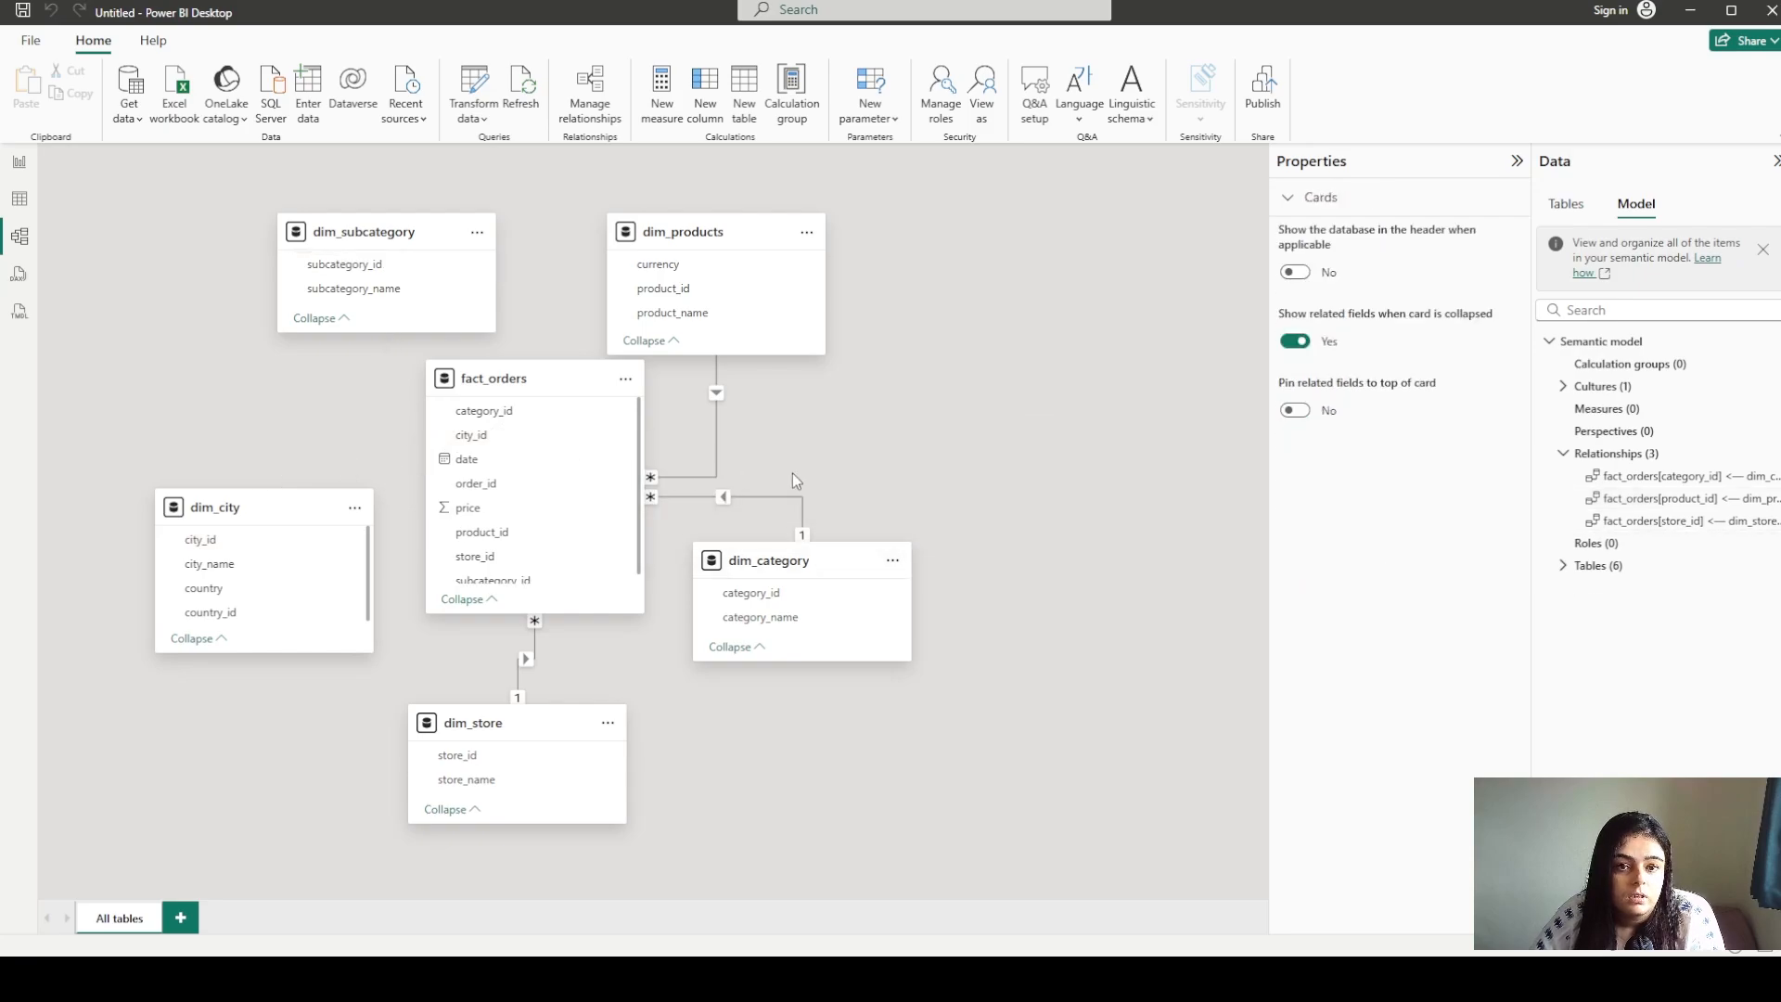
click(716, 454)
key(Delete)
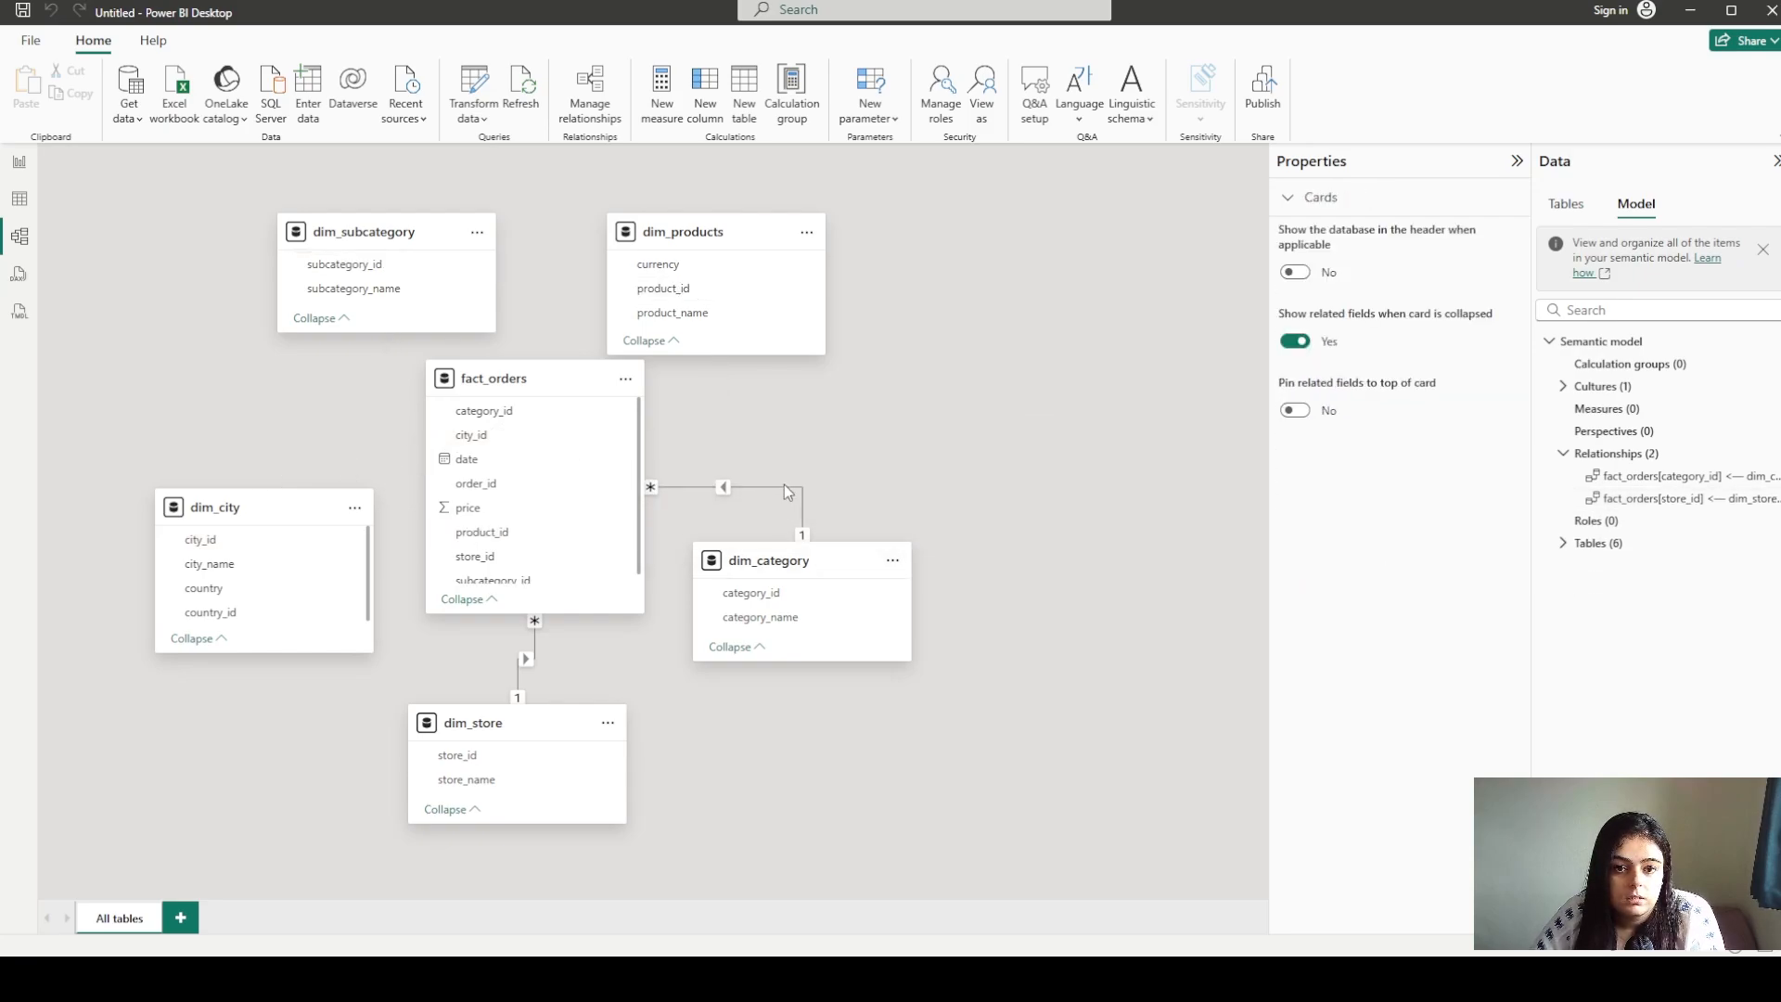
click(789, 484)
key(Delete)
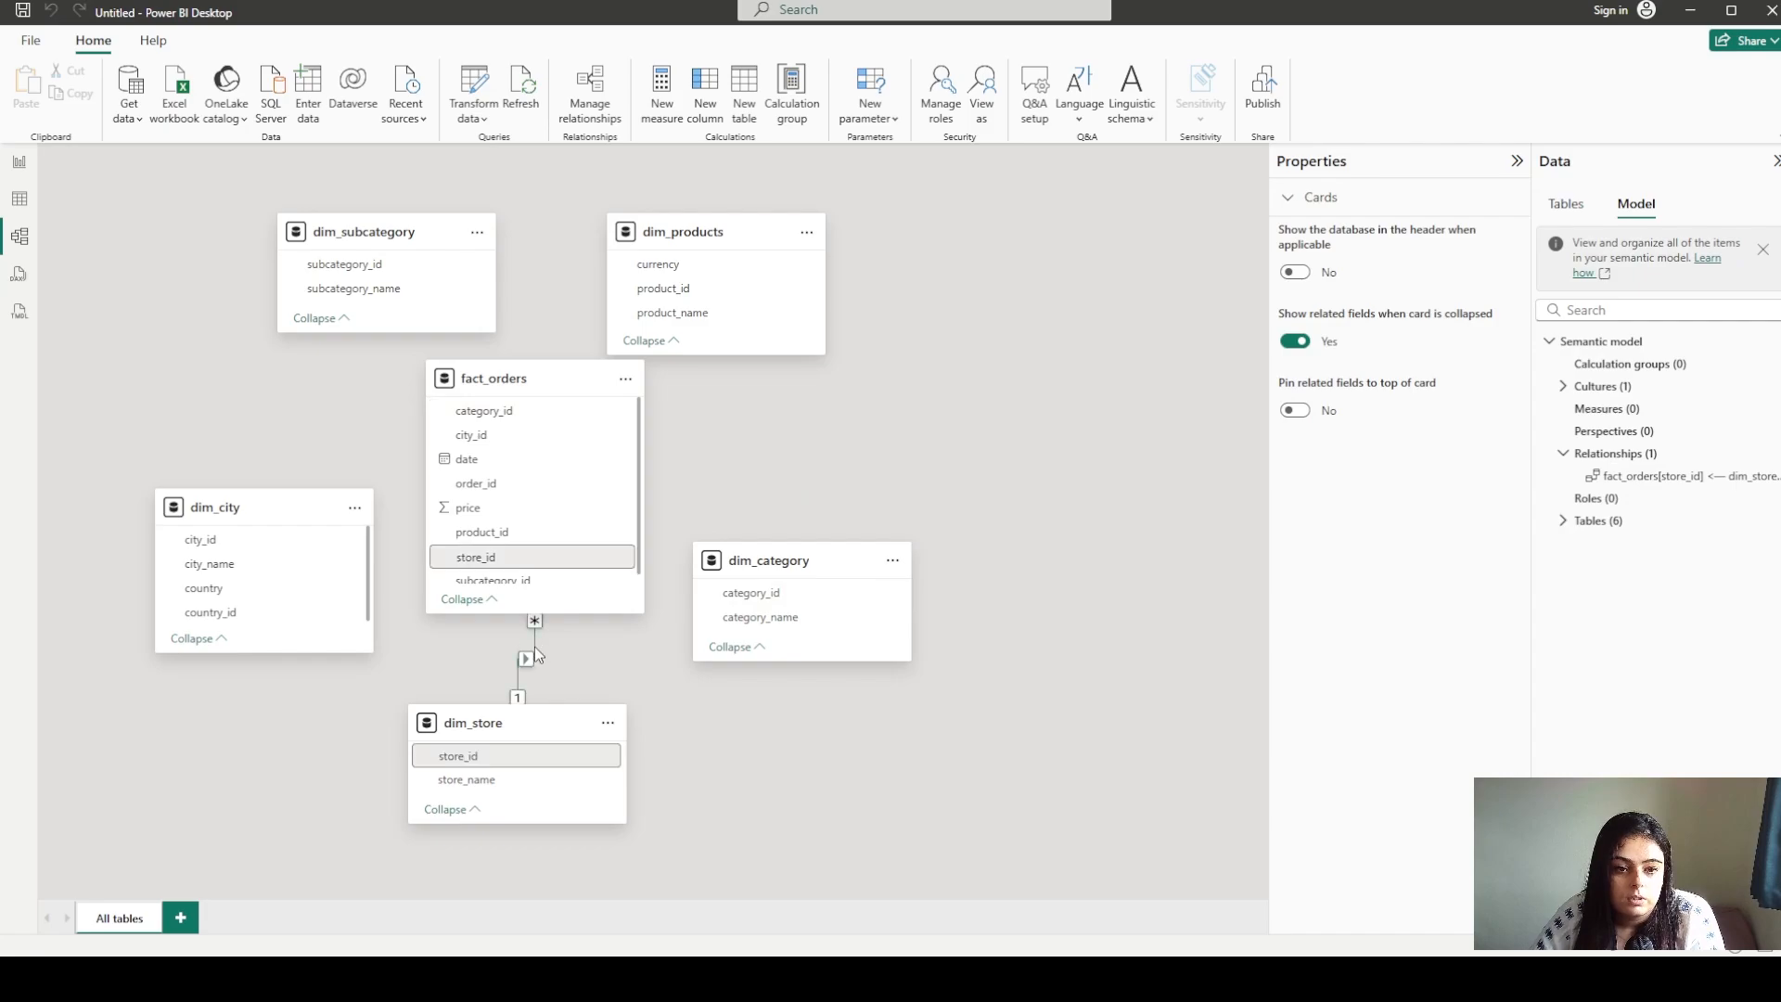
click(536, 651)
key(Delete)
Spread the dimension tables around fact_orders in the model diagram and enlarge the fact_orders card to fit all its fields
drag(783, 561, 1067, 642)
drag(524, 726, 640, 768)
drag(553, 384, 648, 420)
drag(761, 232, 1033, 245)
drag(362, 232, 324, 232)
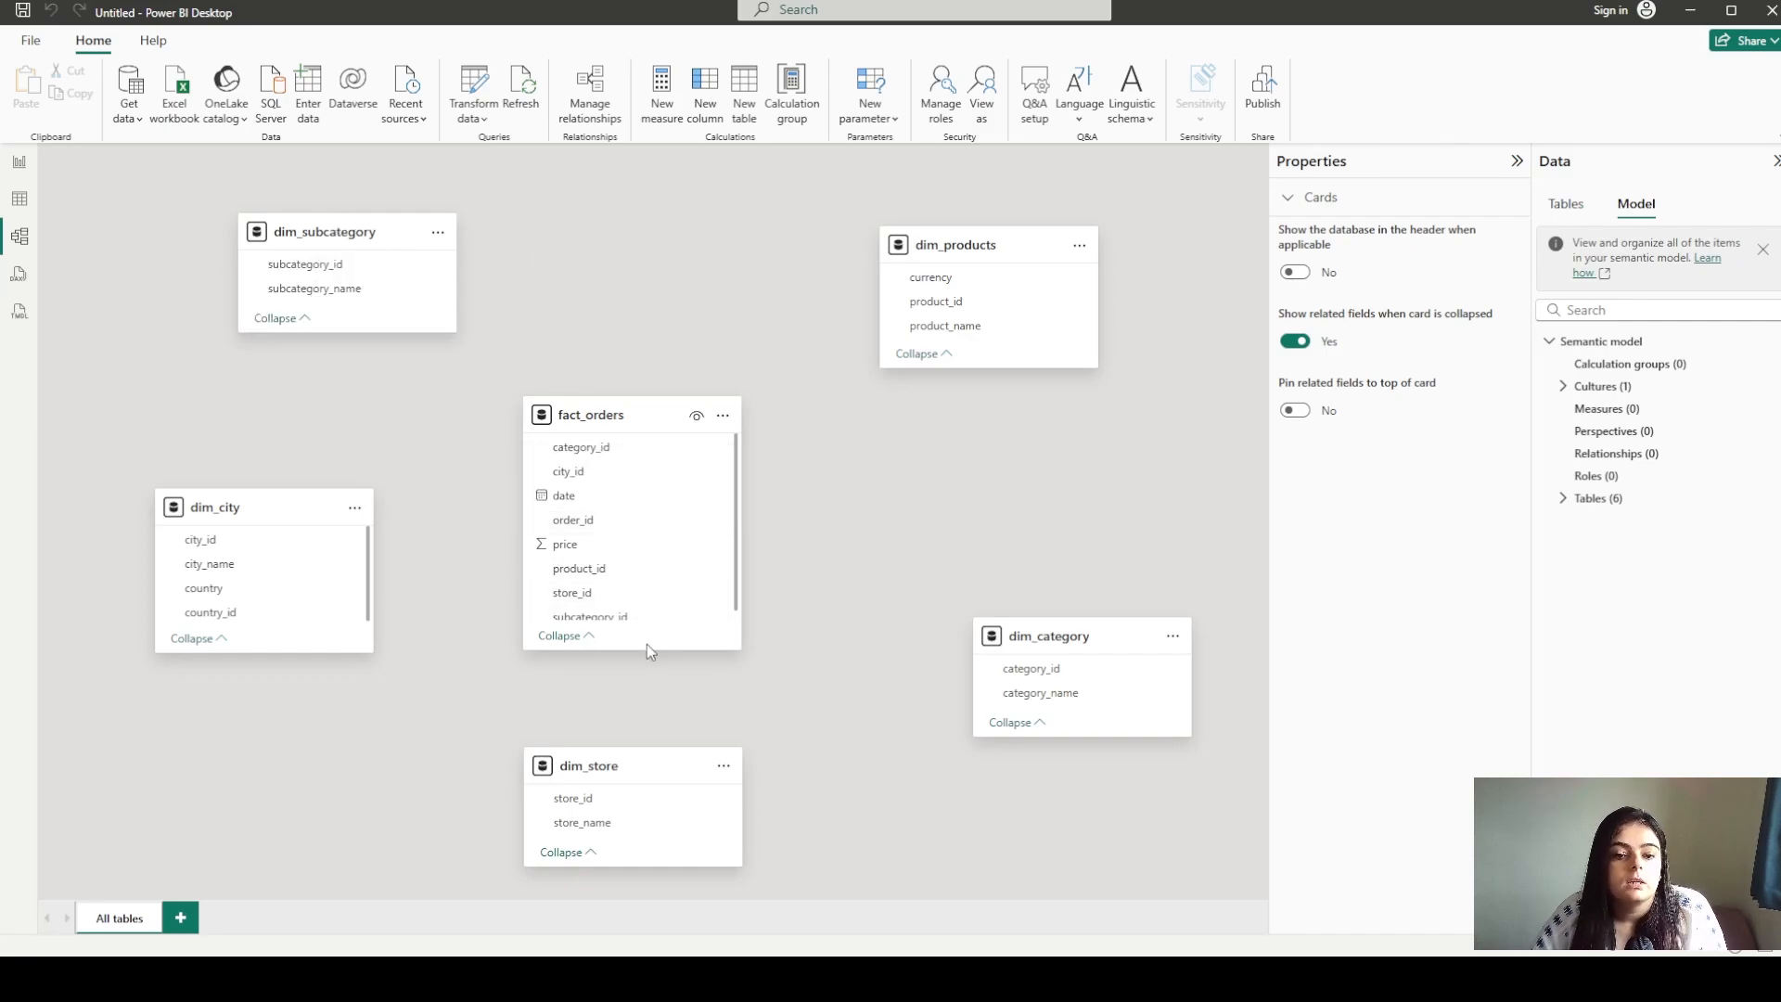
drag(648, 650, 655, 667)
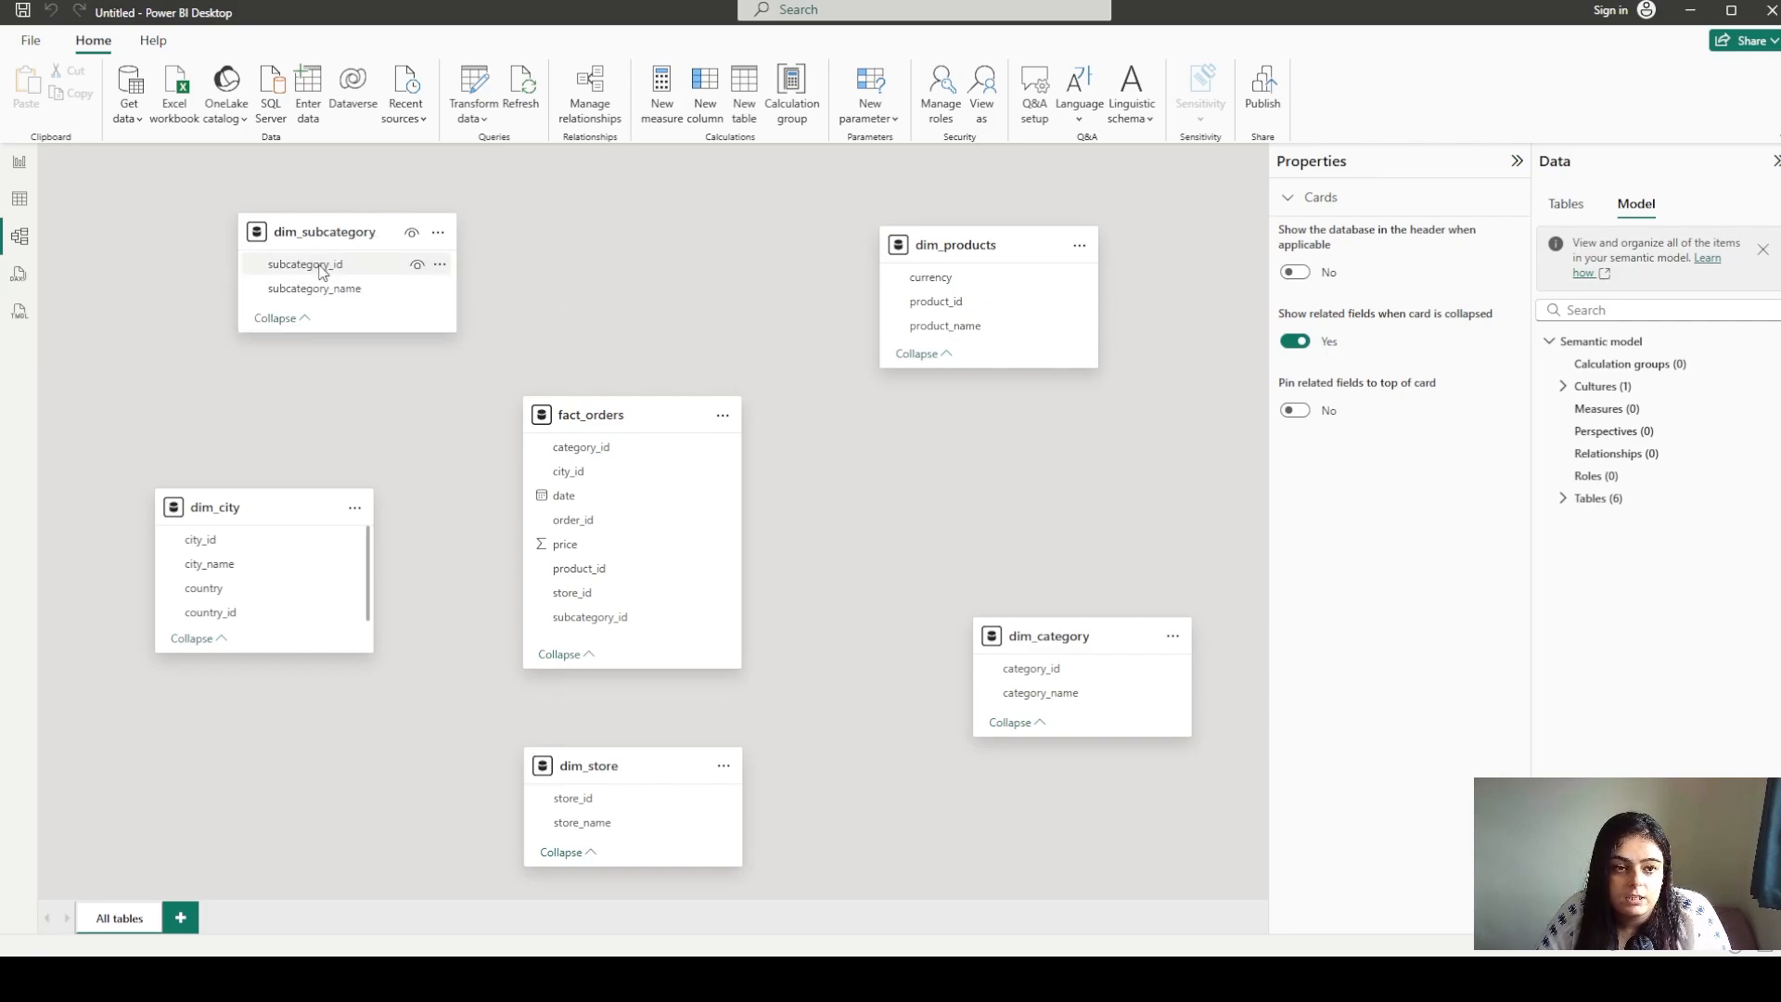
Create an active one-to-many relationship from dim_subcategory to fact_orders on subcategory_id with single cross-filter direction
click(322, 271)
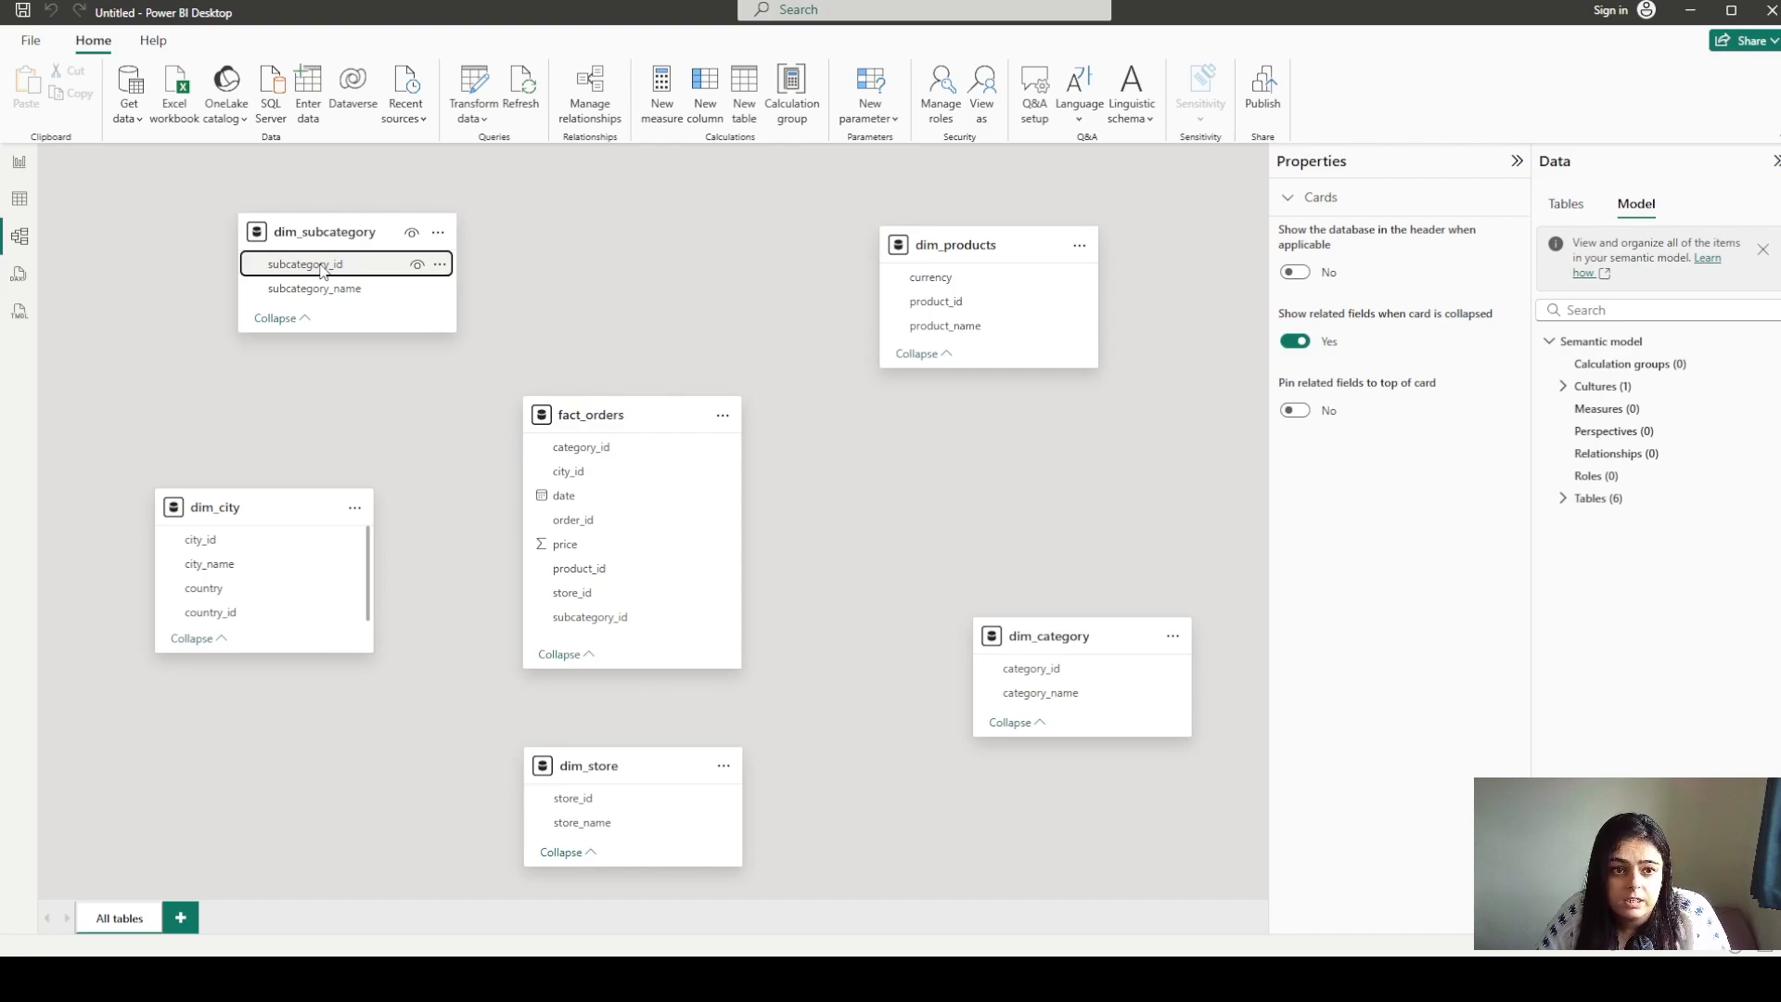
drag(322, 269, 607, 632)
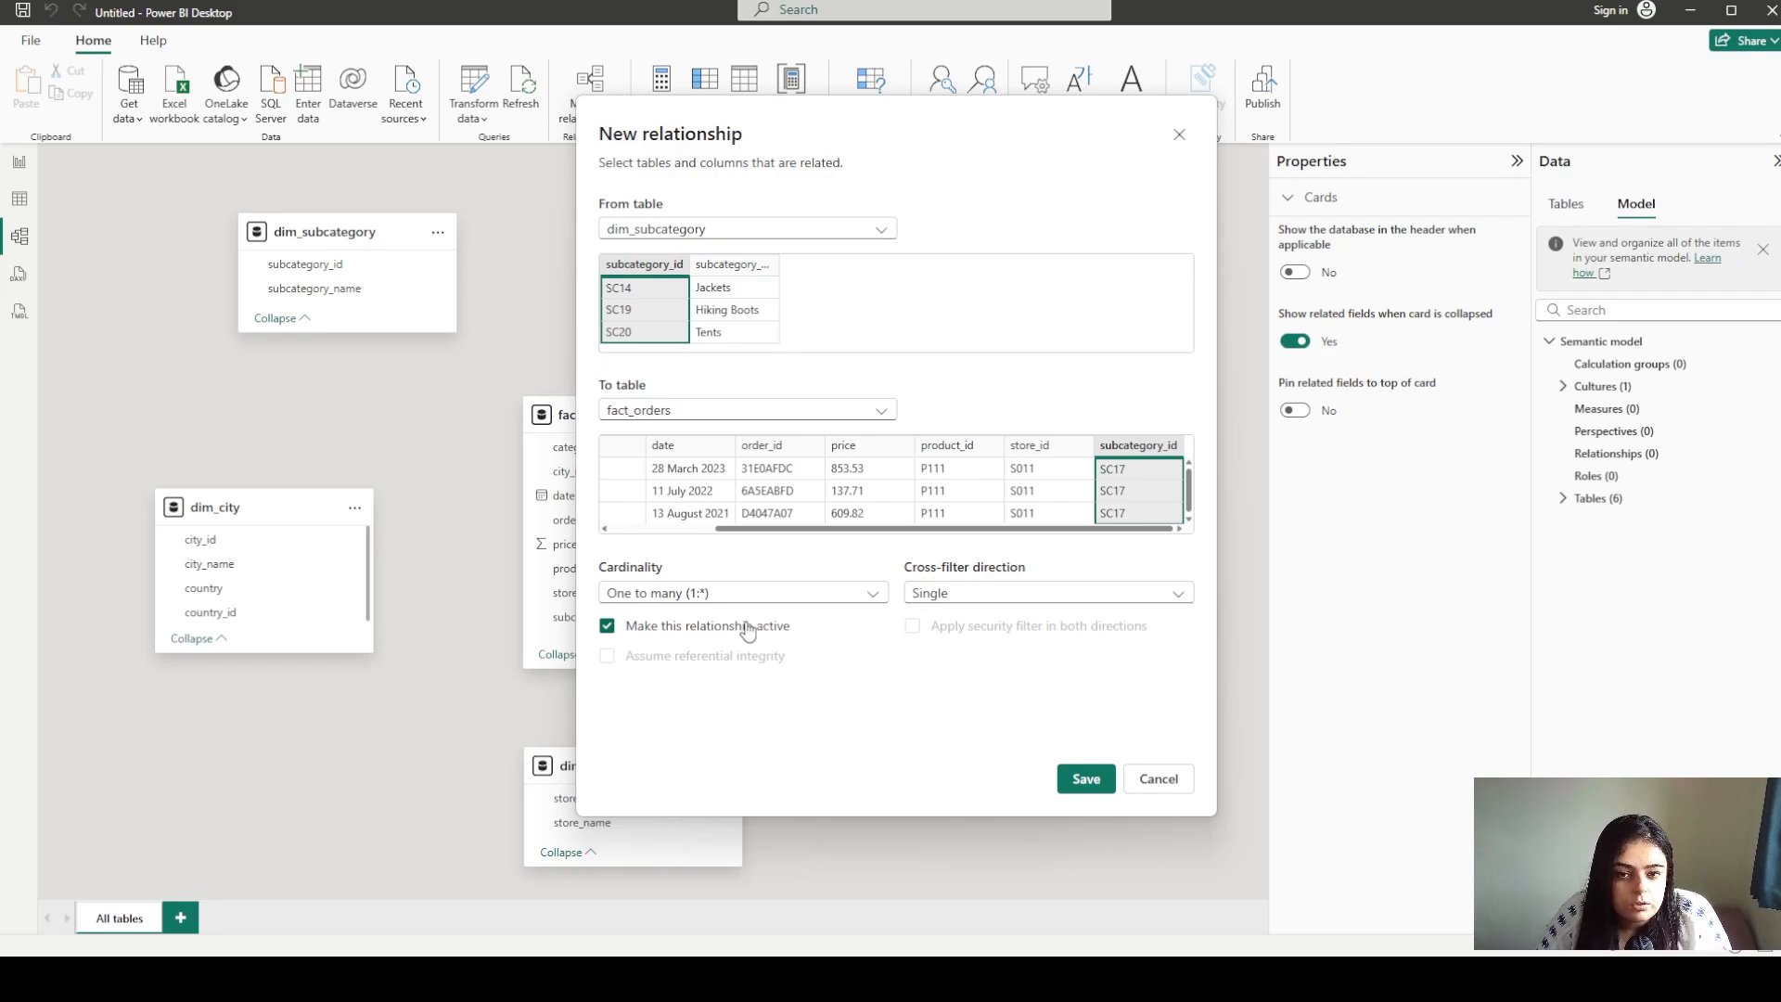
click(1074, 779)
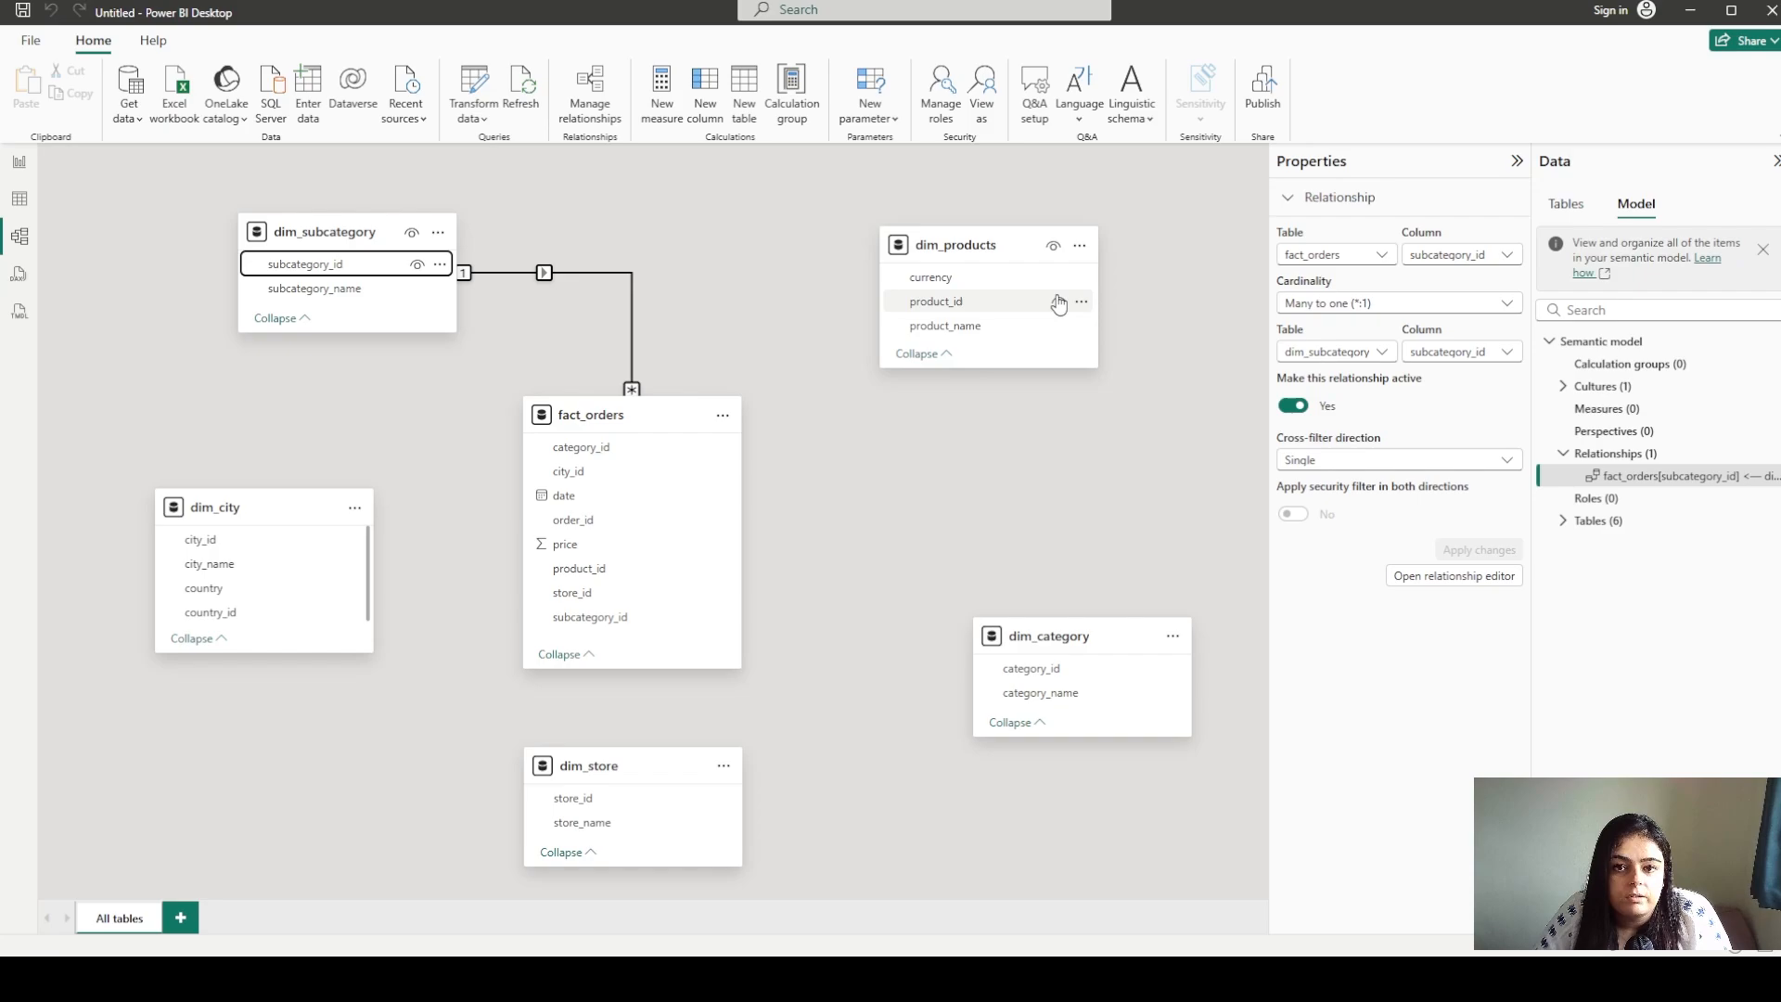
Create an active one-to-many relationship from dim_products to fact_orders on product_id with single cross-filter direction
click(994, 310)
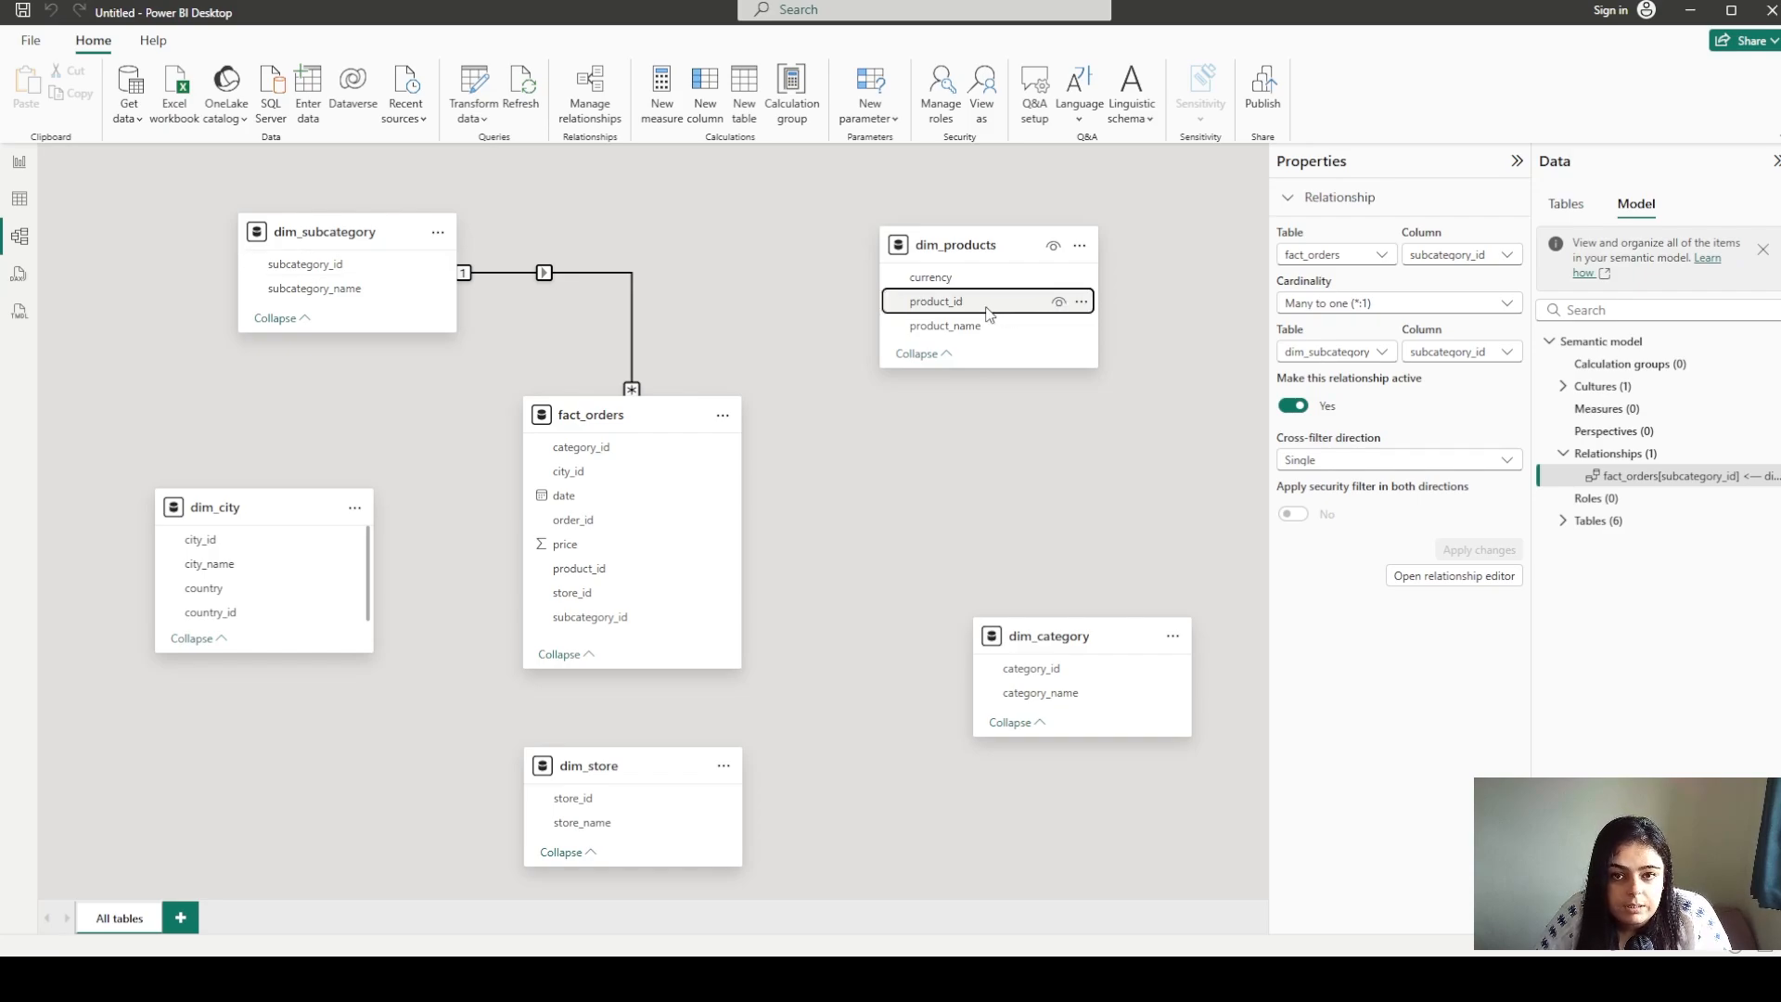
drag(989, 314, 699, 576)
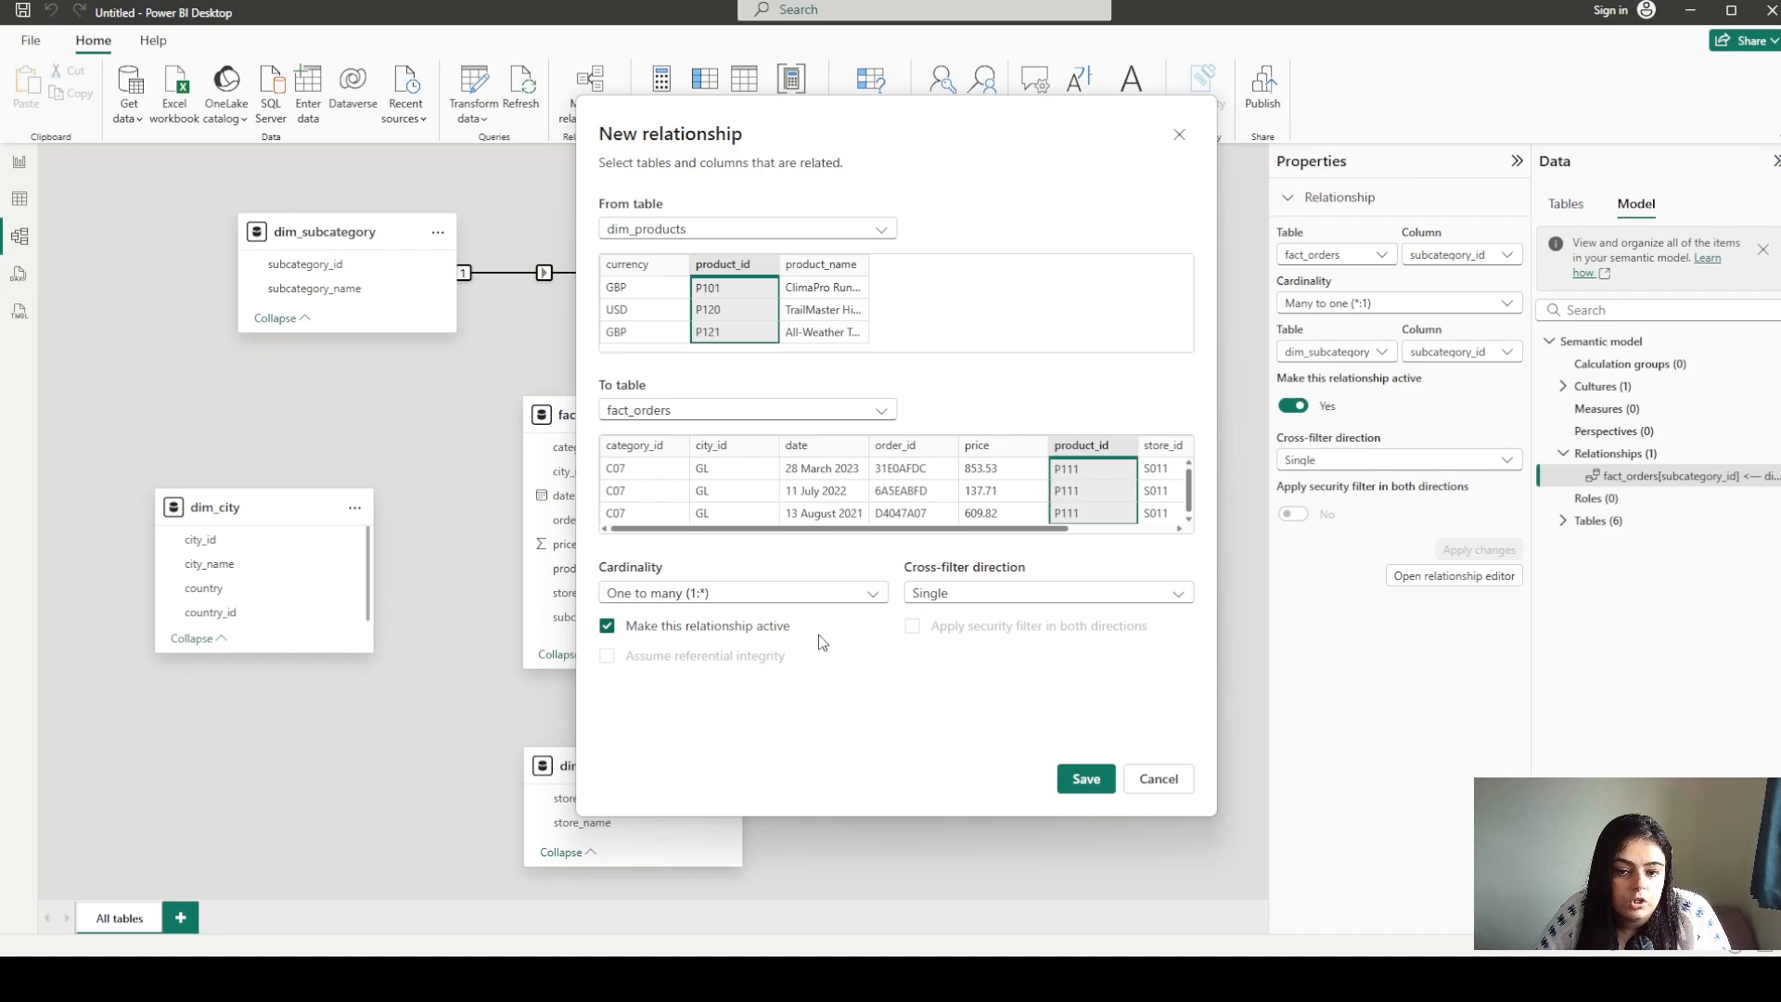
click(1086, 780)
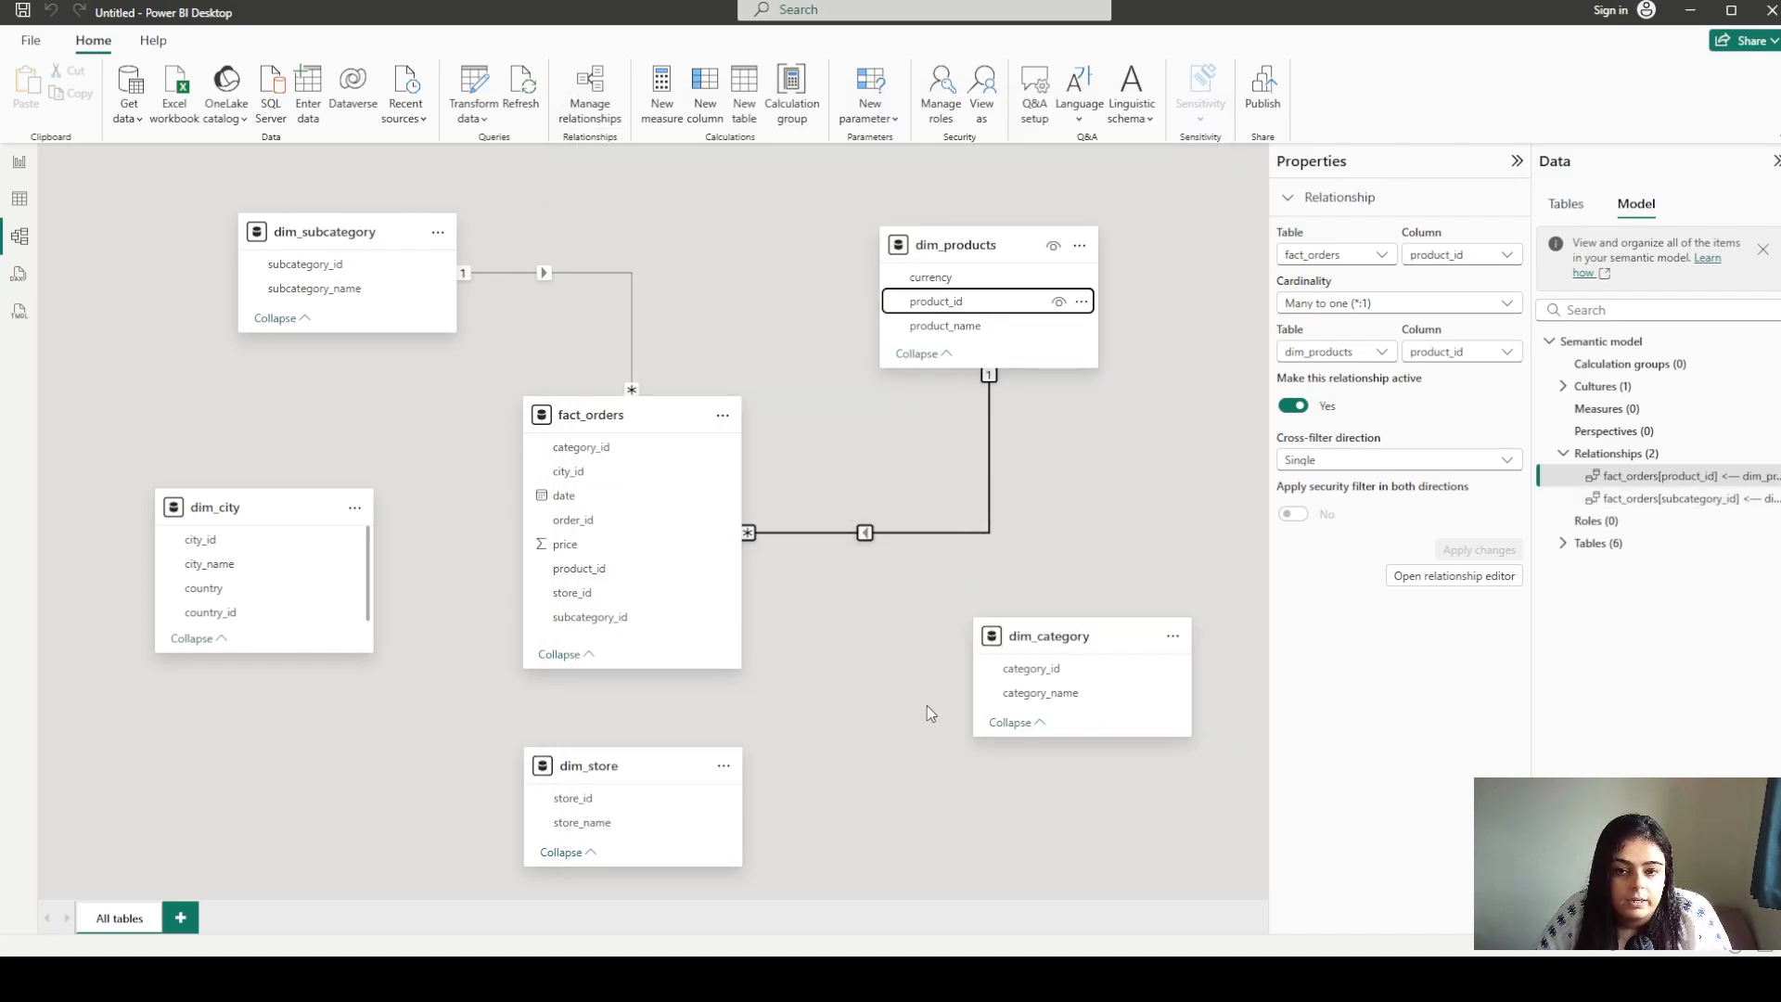
Create an active one-to-many relationship from dim_category to fact_orders on category_id with single cross-filter direction
click(1051, 674)
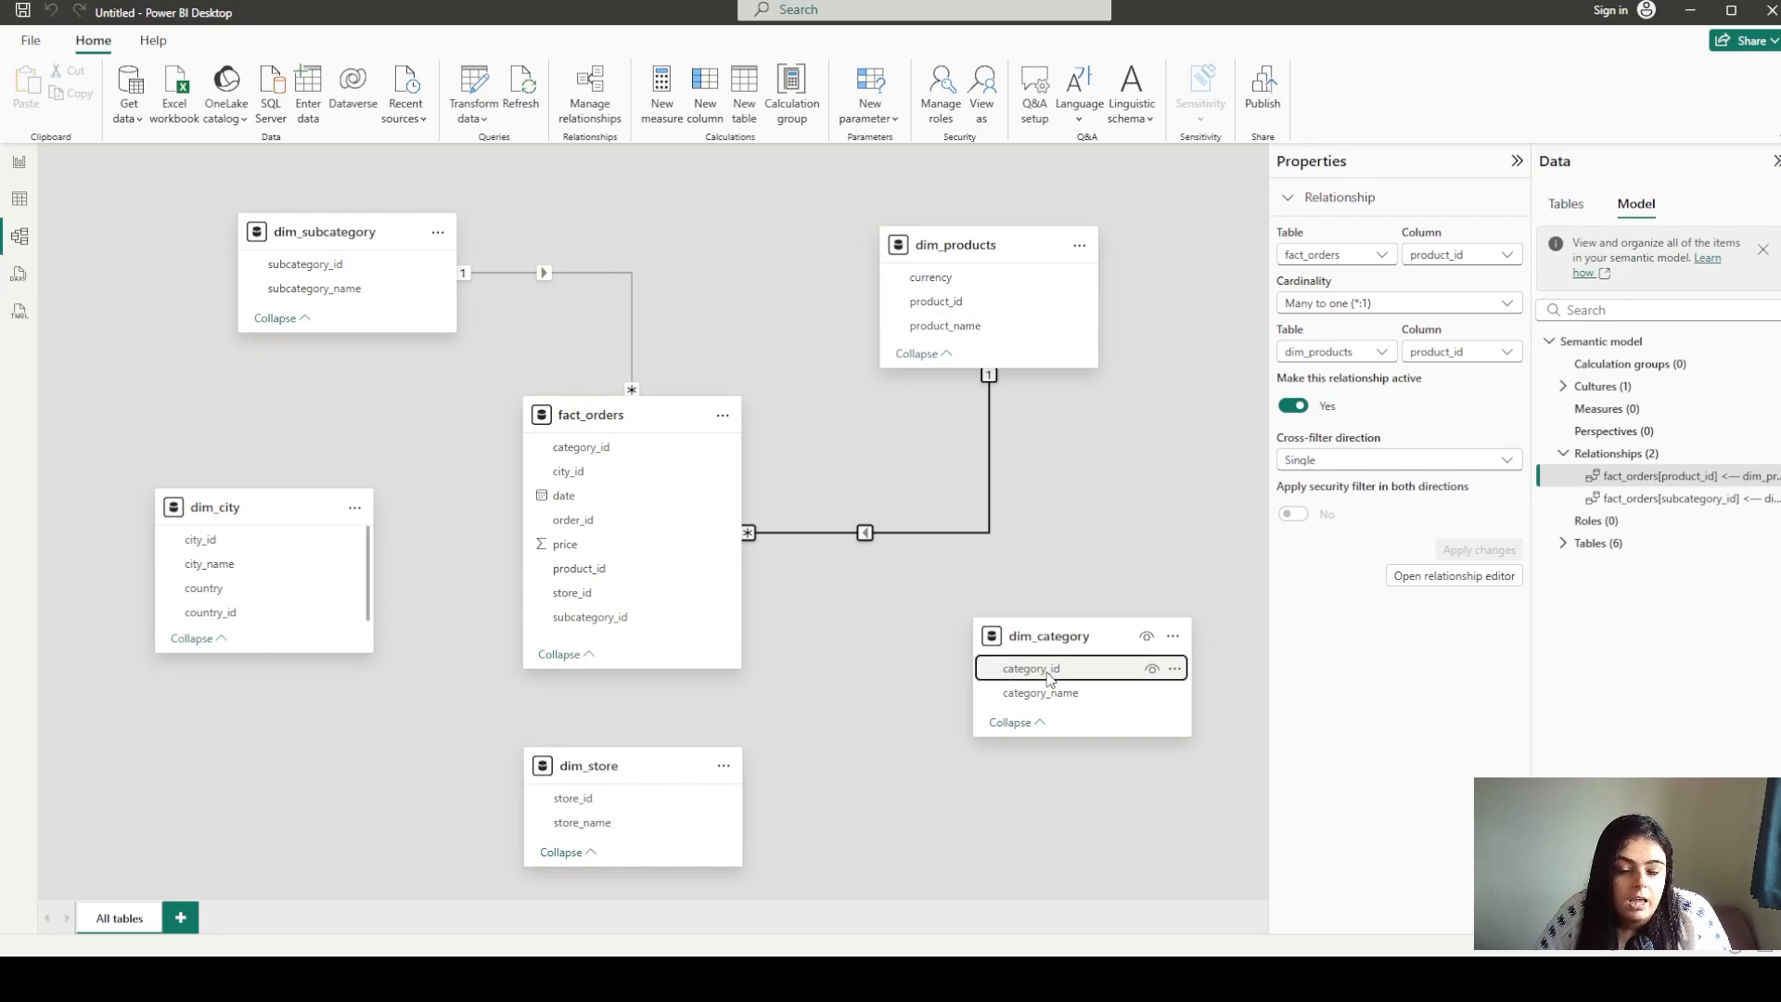
drag(1050, 678, 678, 458)
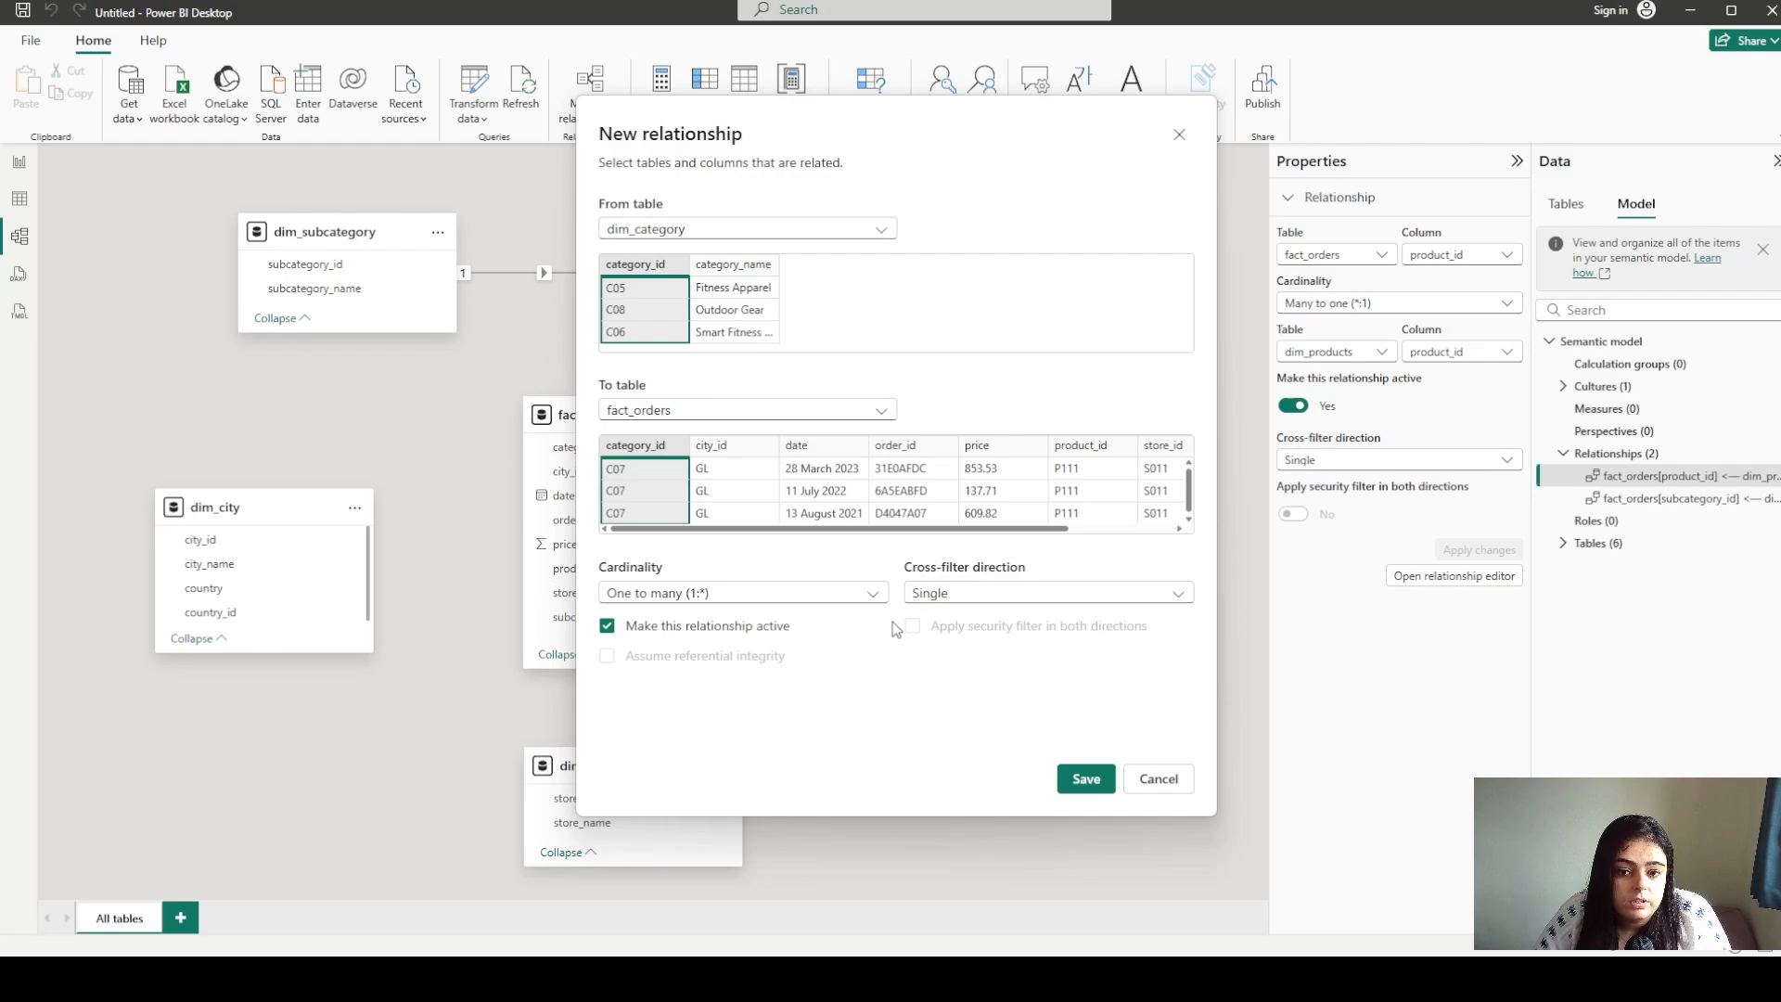
click(1084, 778)
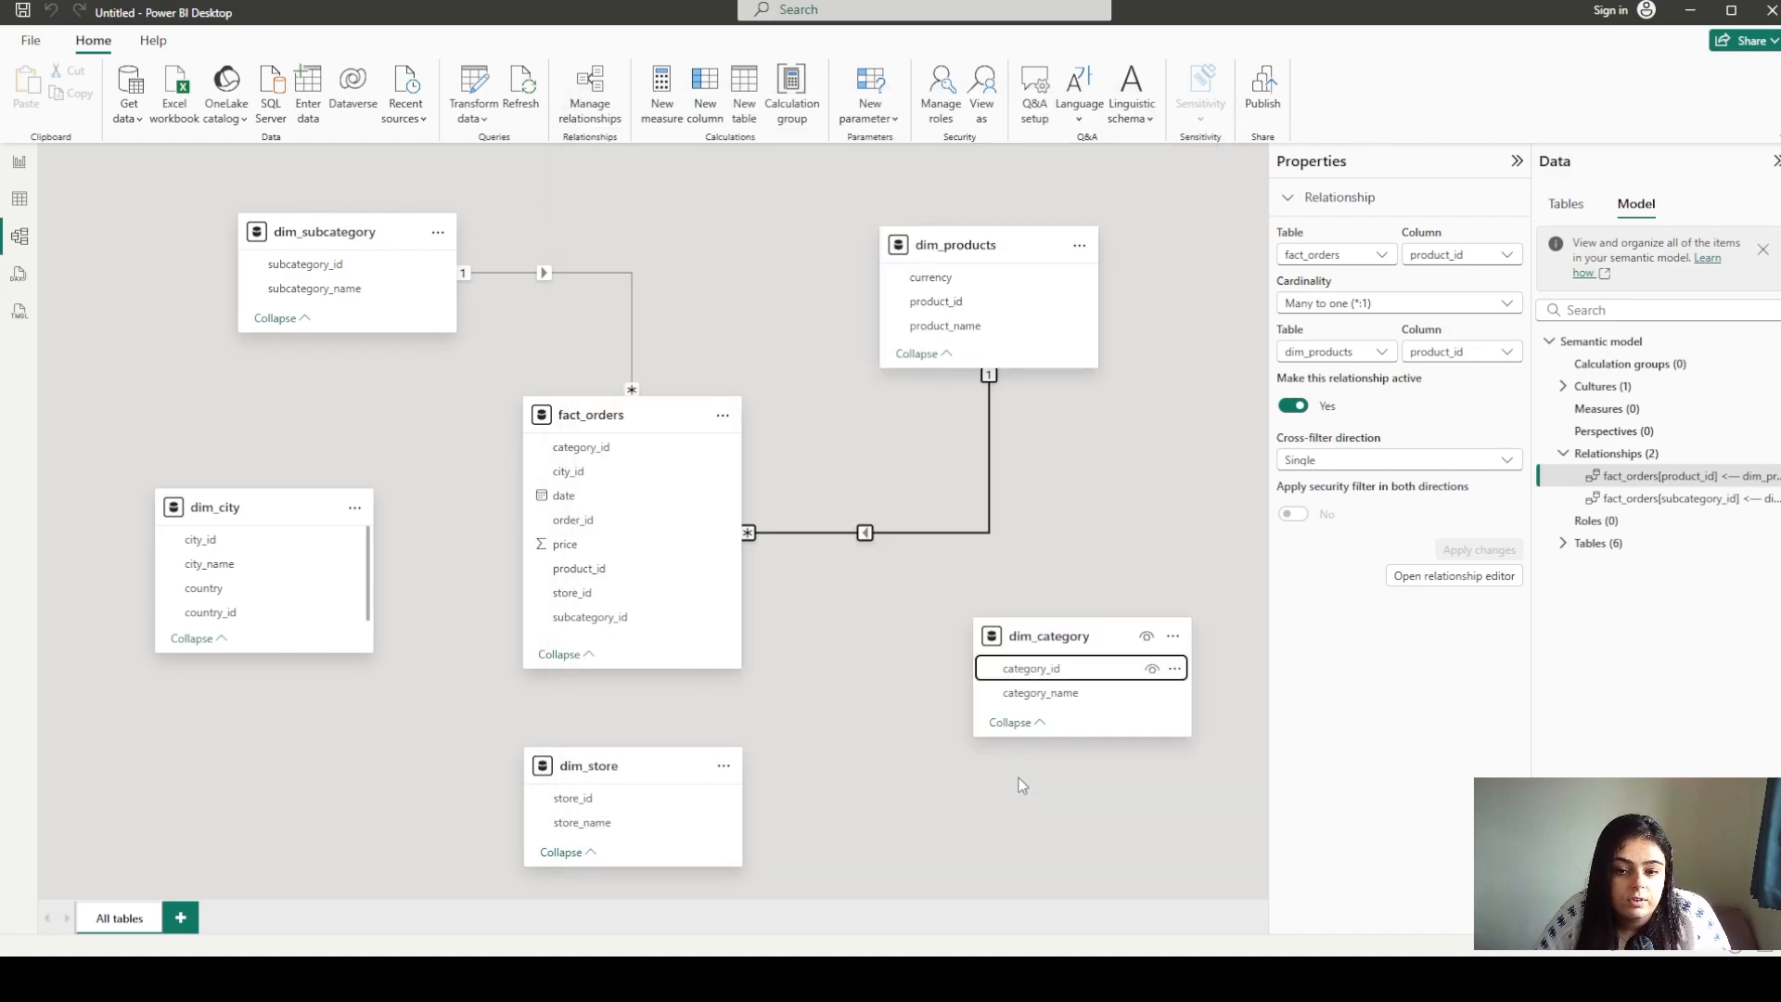
Create an active one-to-many relationship from dim_store to fact_orders on store_id, and shift the dim_store card slightly away from fact_orders
click(602, 802)
drag(605, 806, 589, 598)
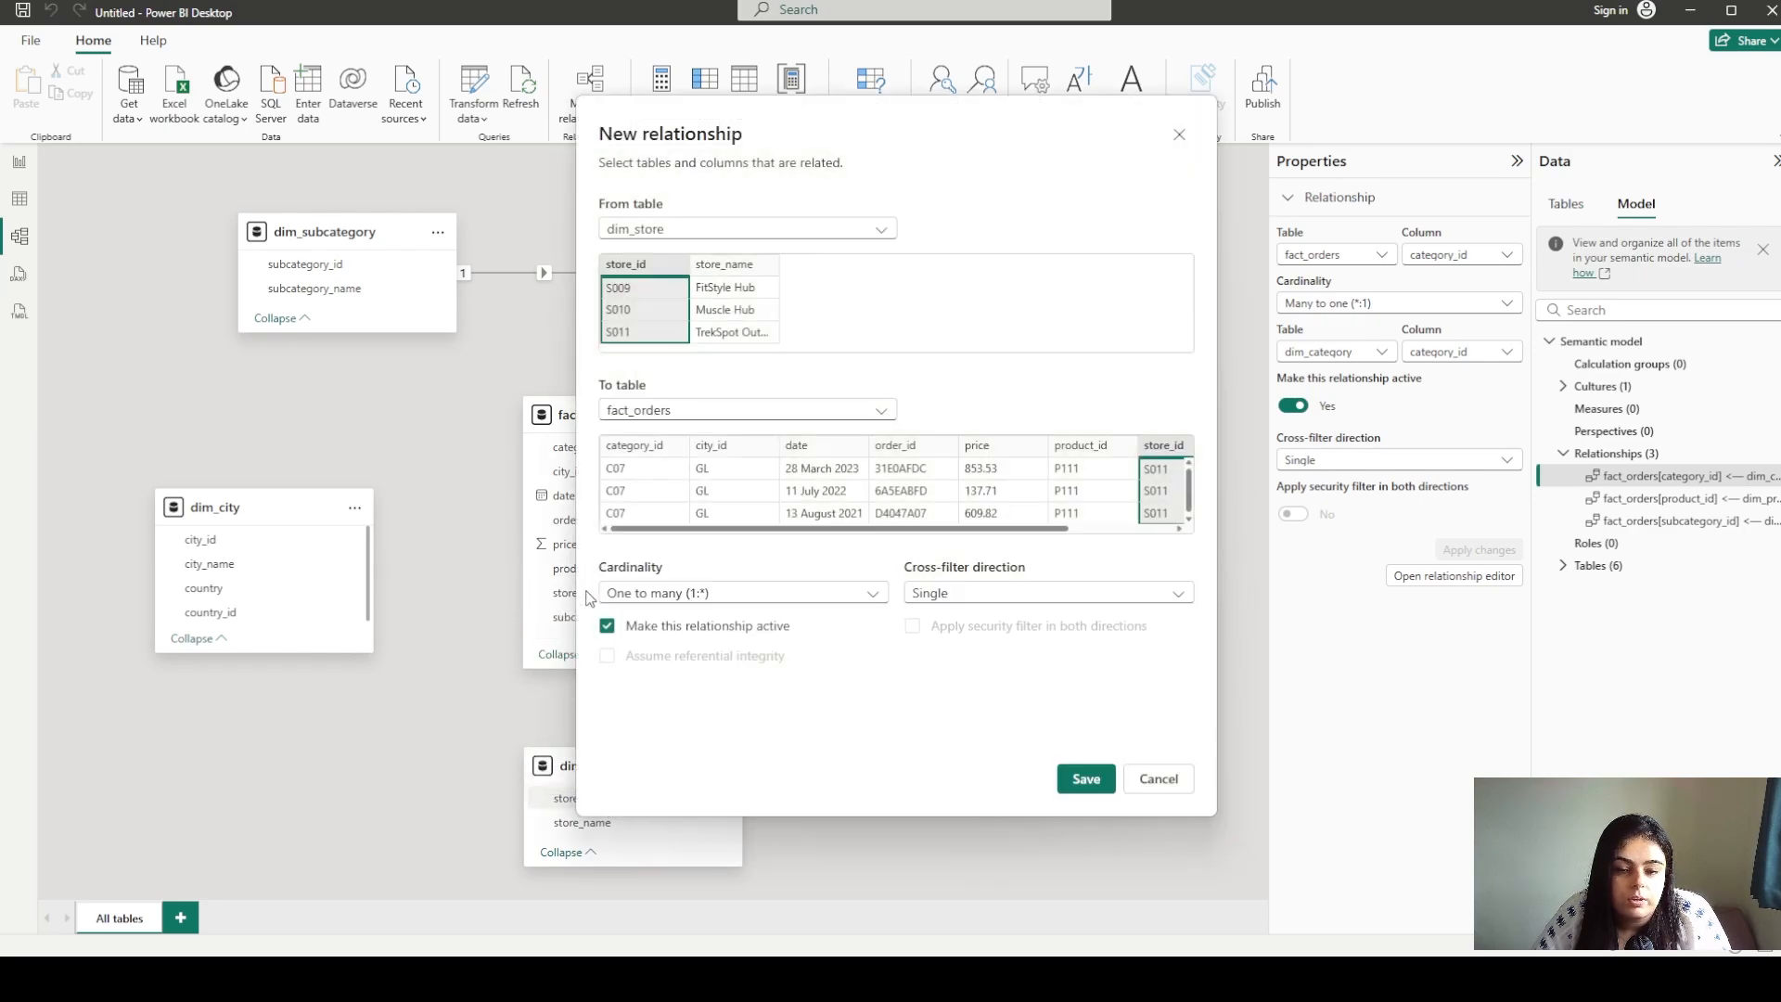
click(1083, 781)
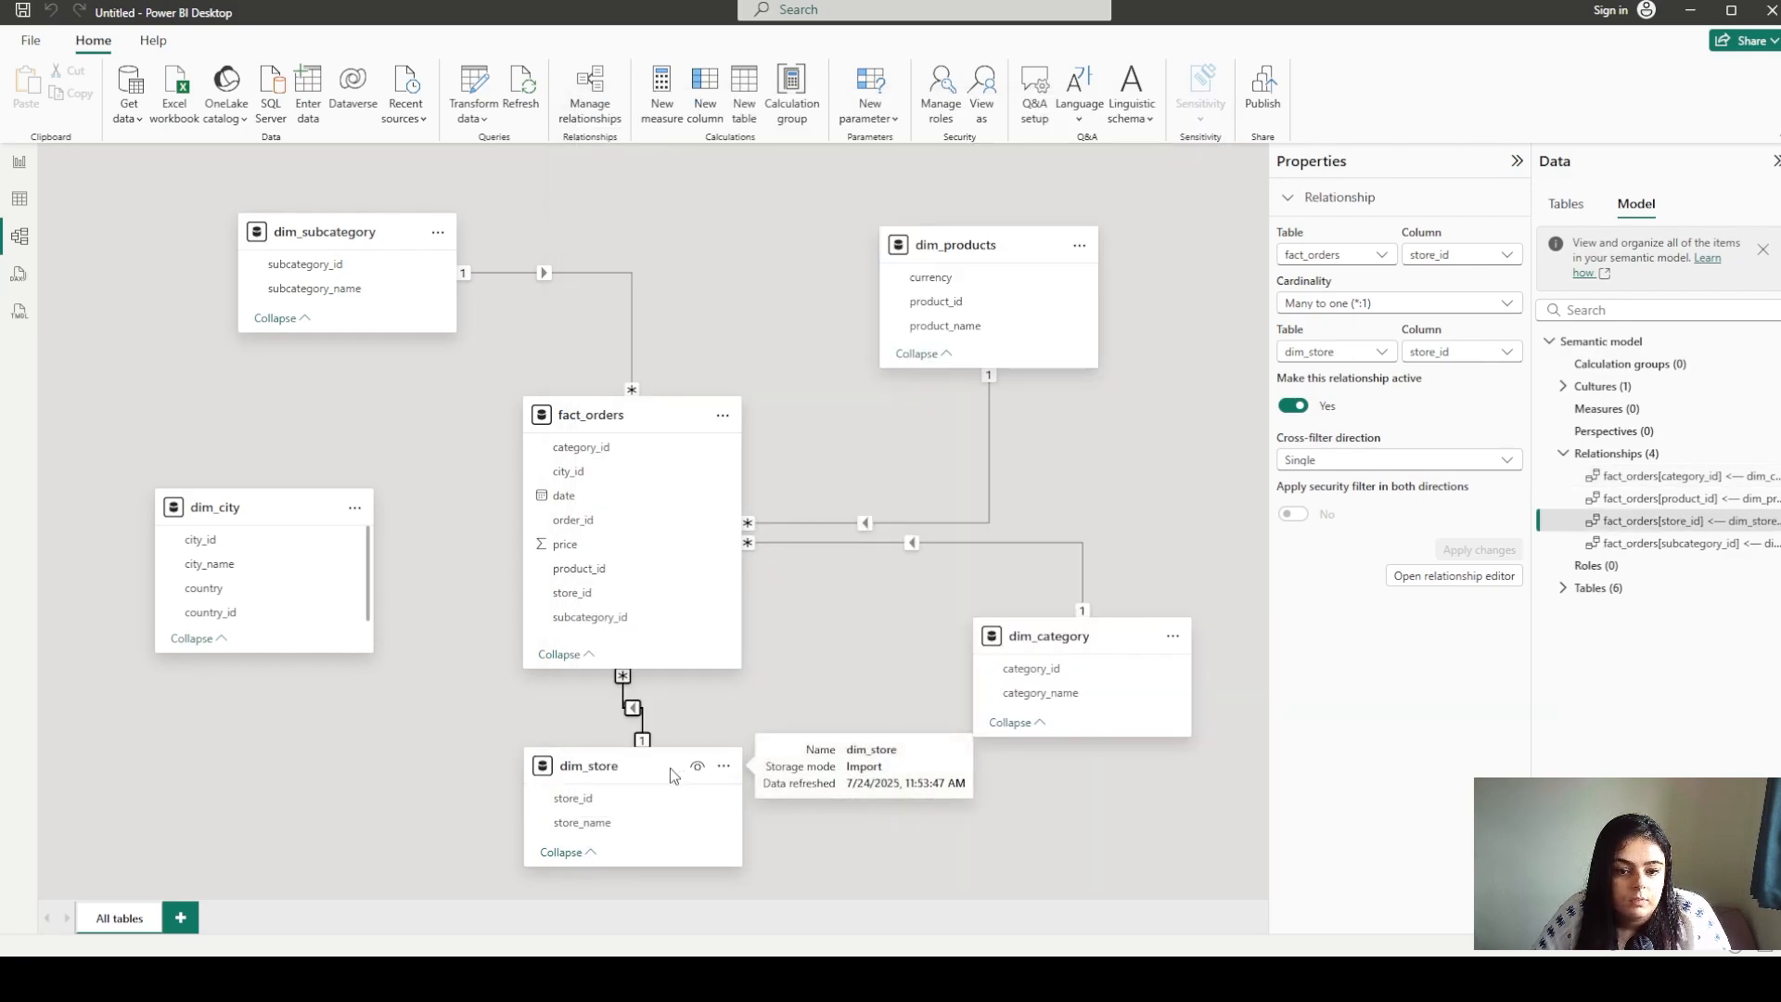
drag(669, 766, 629, 777)
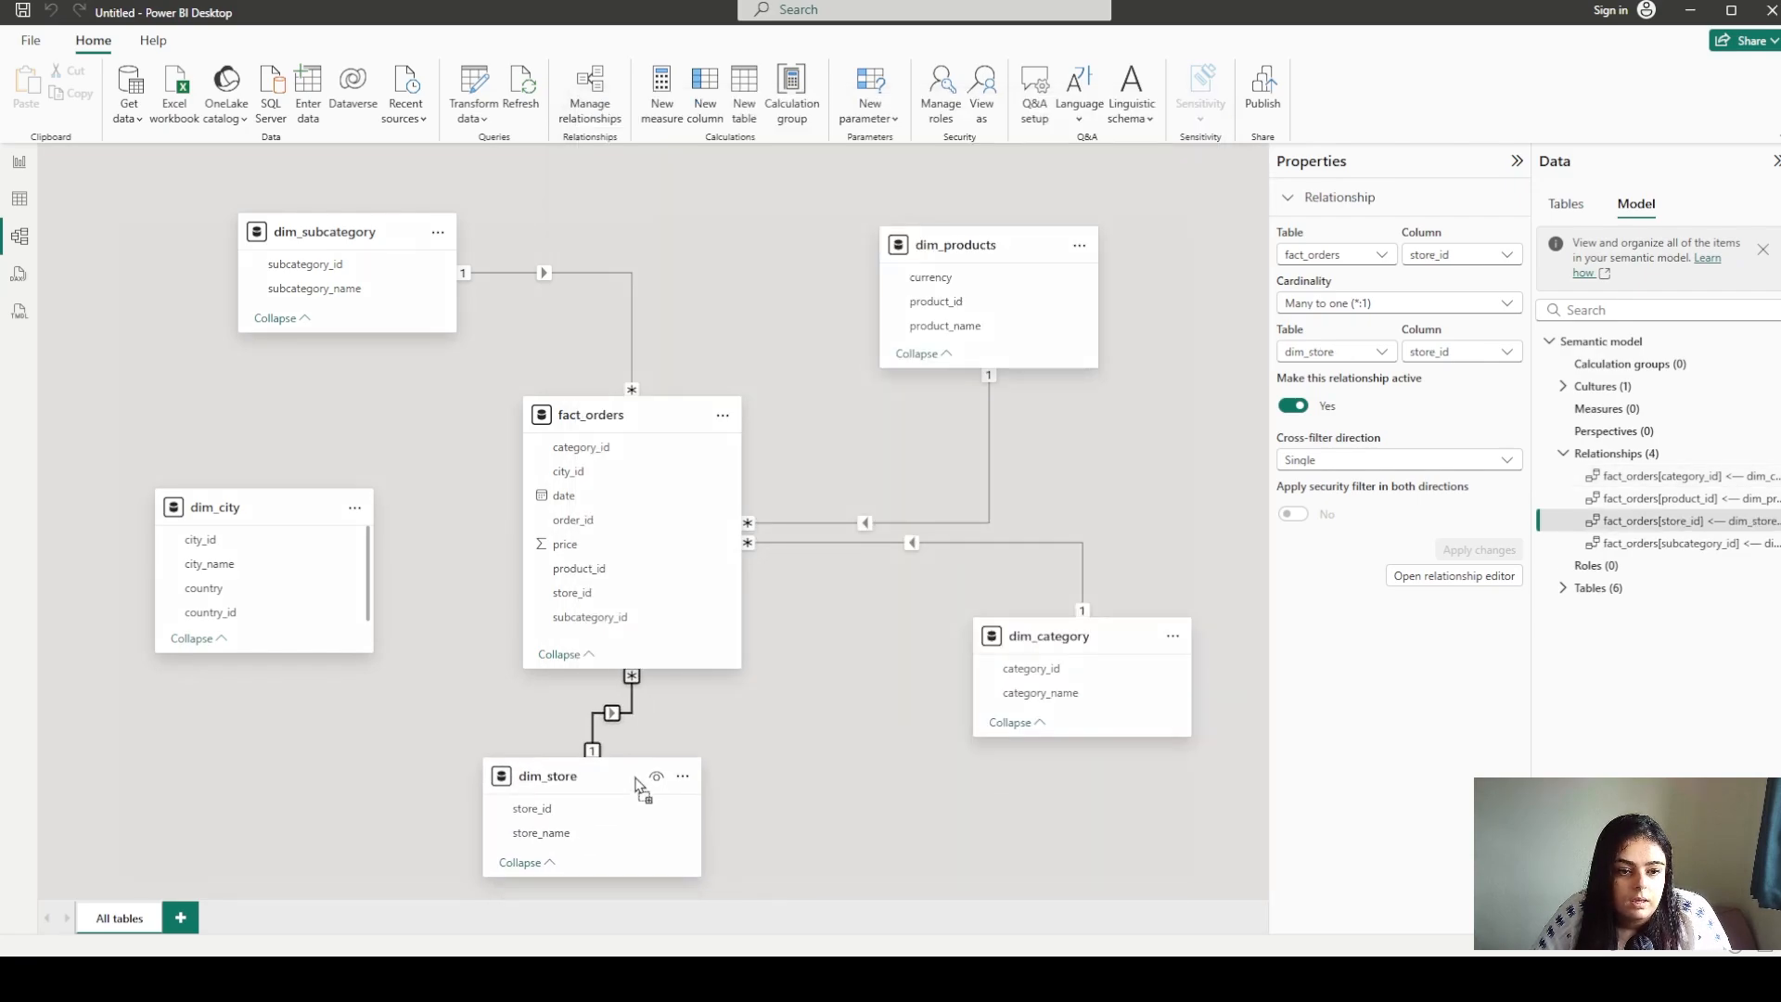
Create an active one-to-many relationship from dim_city to fact_orders on city_id with single cross-filter direction
click(227, 548)
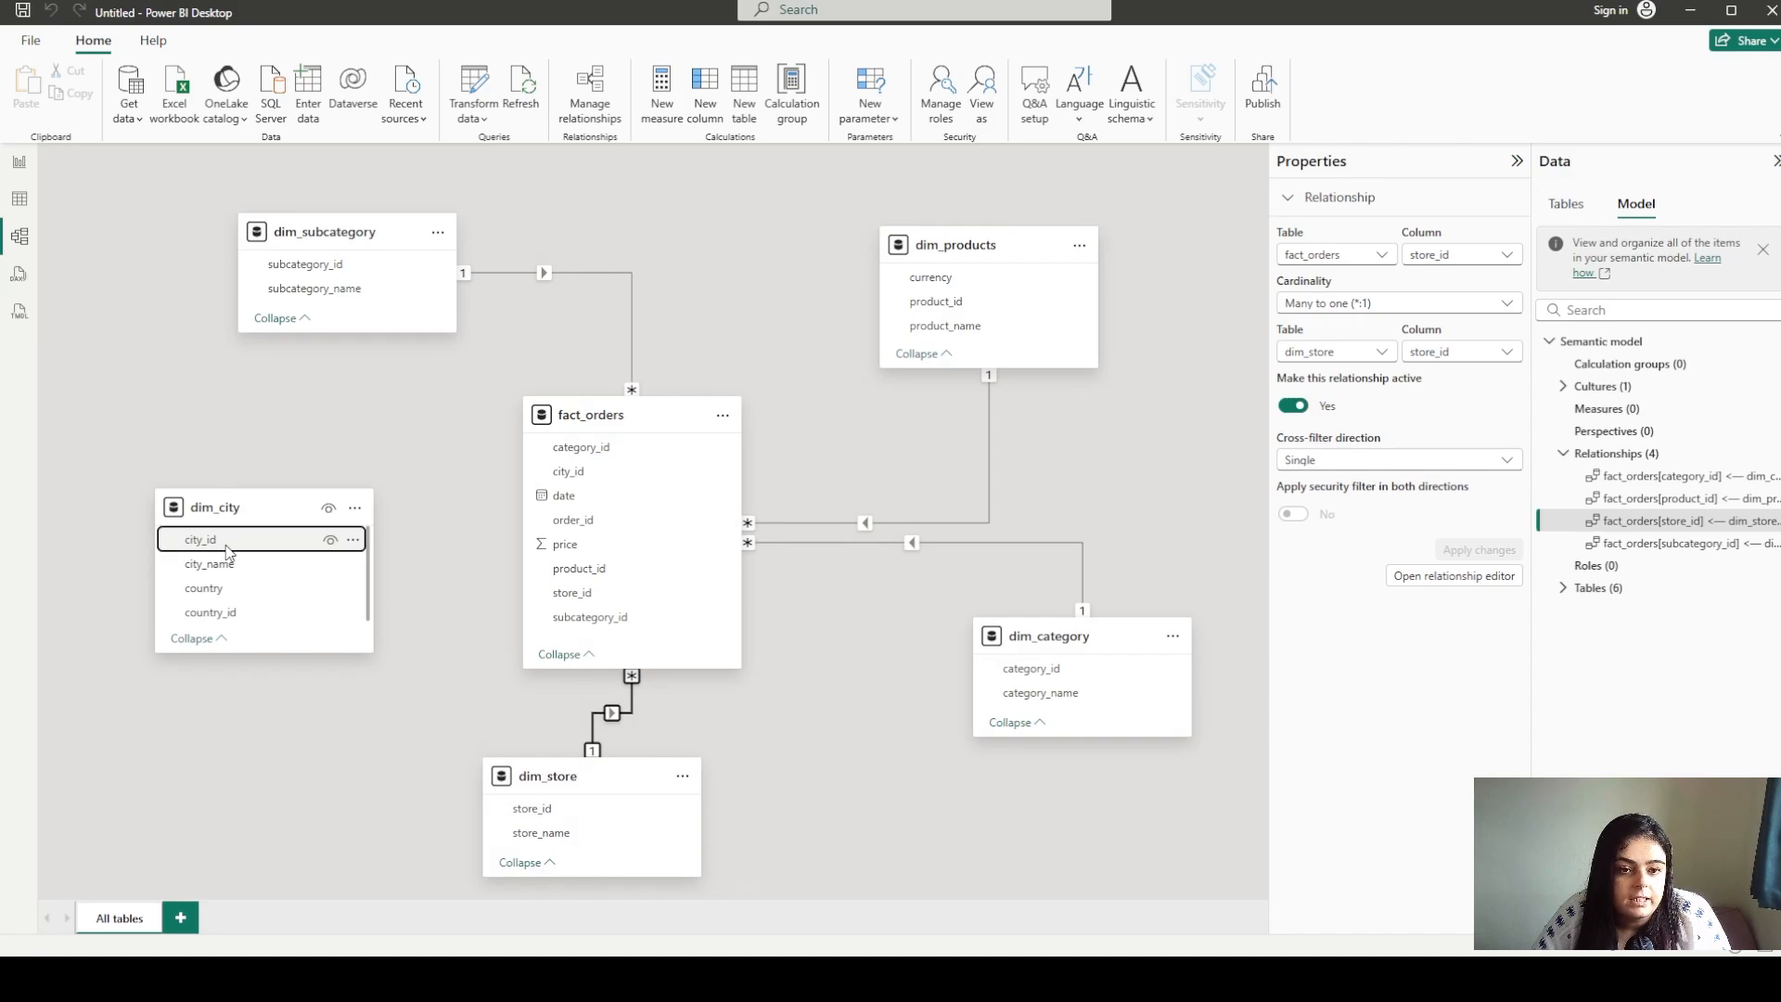
drag(227, 552, 593, 475)
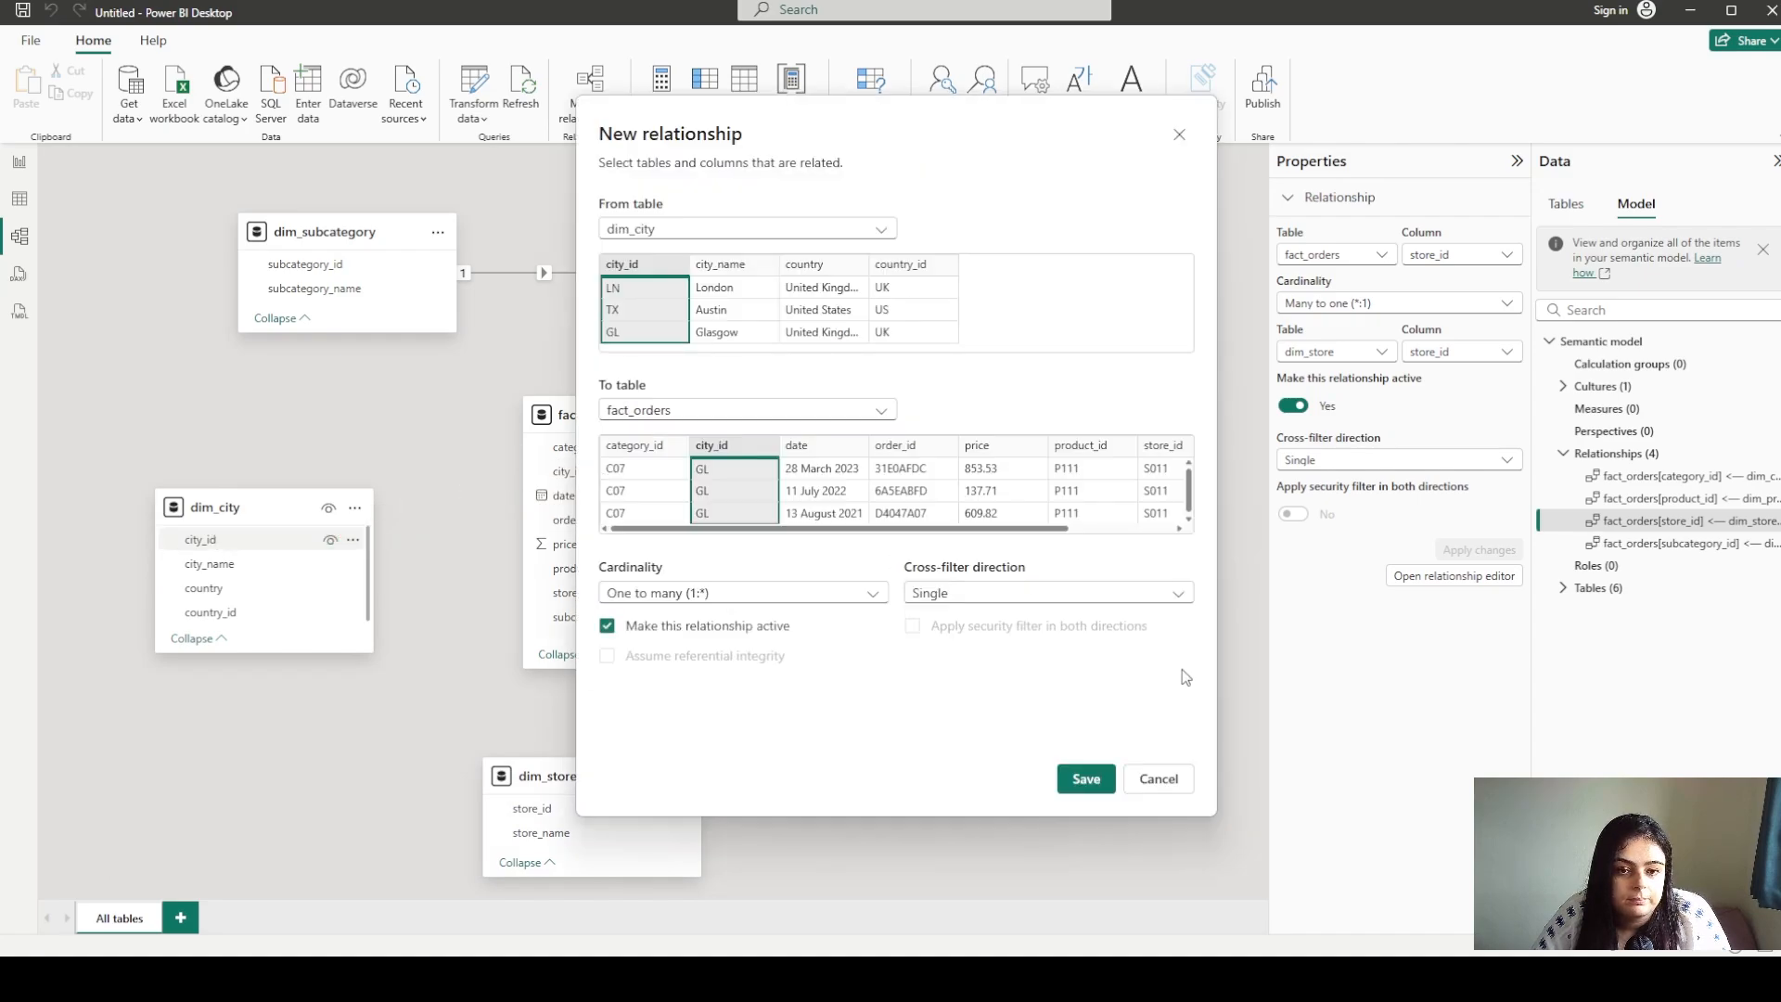
click(1097, 780)
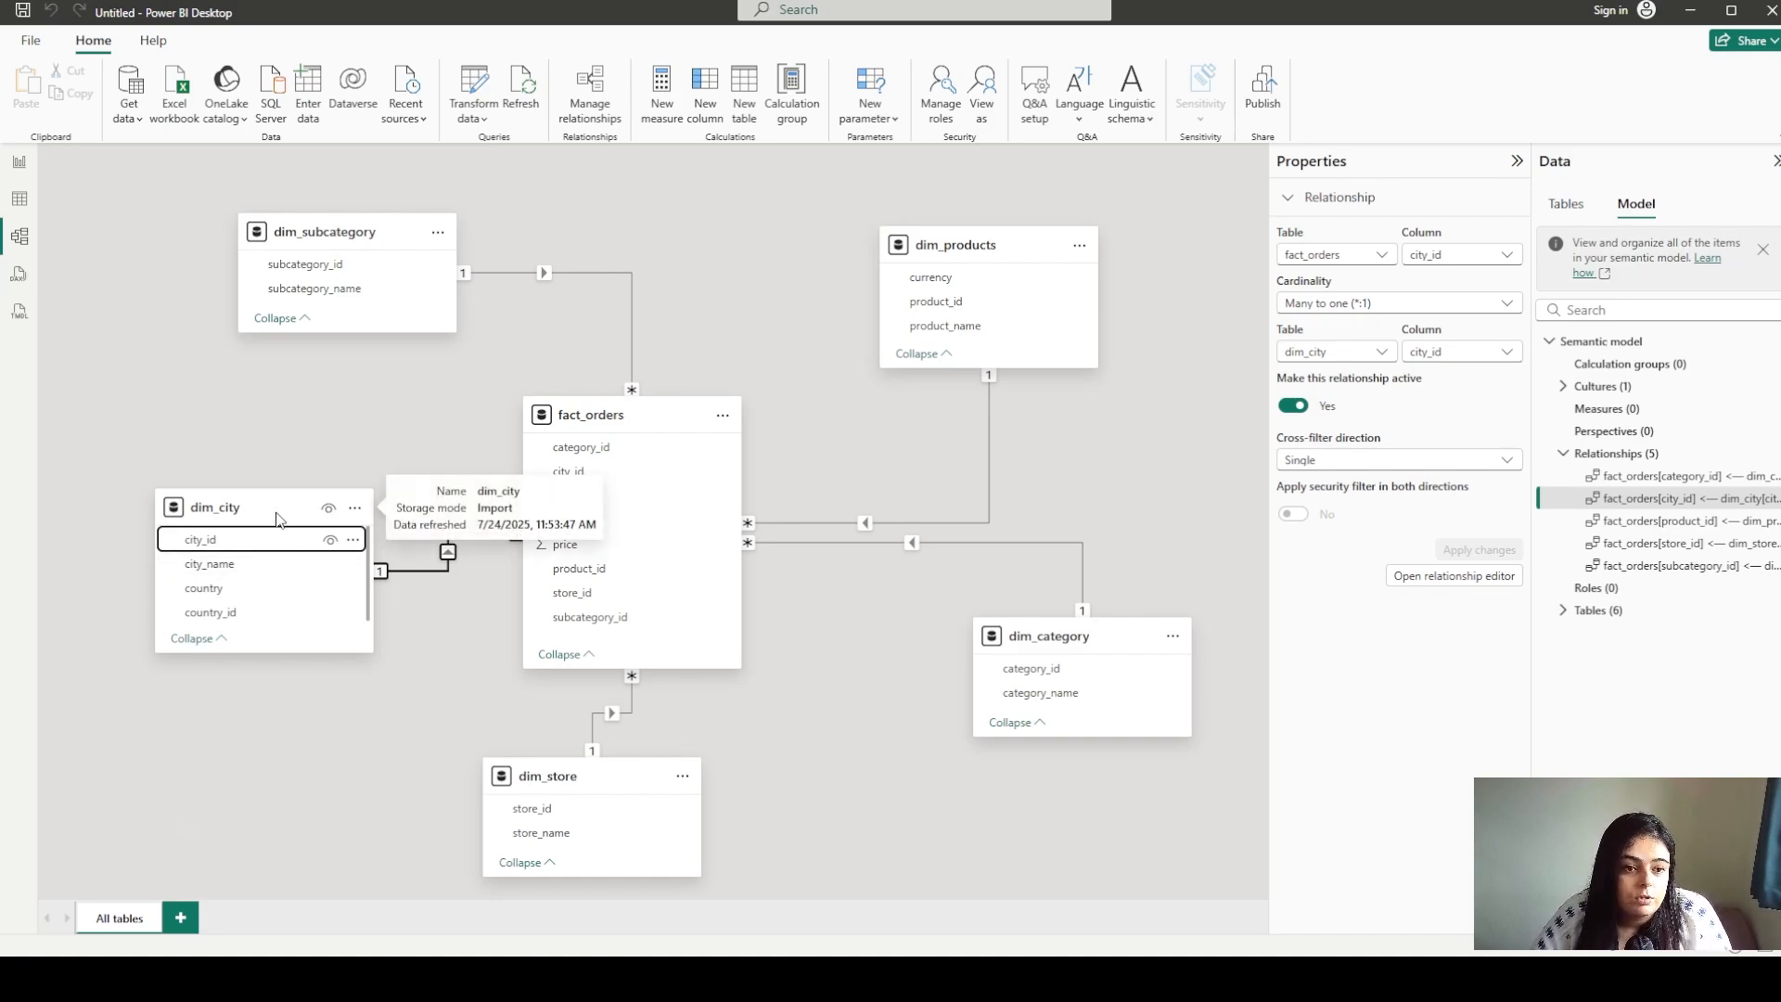
Tidy the star layout by moving fact_orders slightly up, dim_products outward, and dim_city down below dim_subcategory
drag(190, 512, 143, 417)
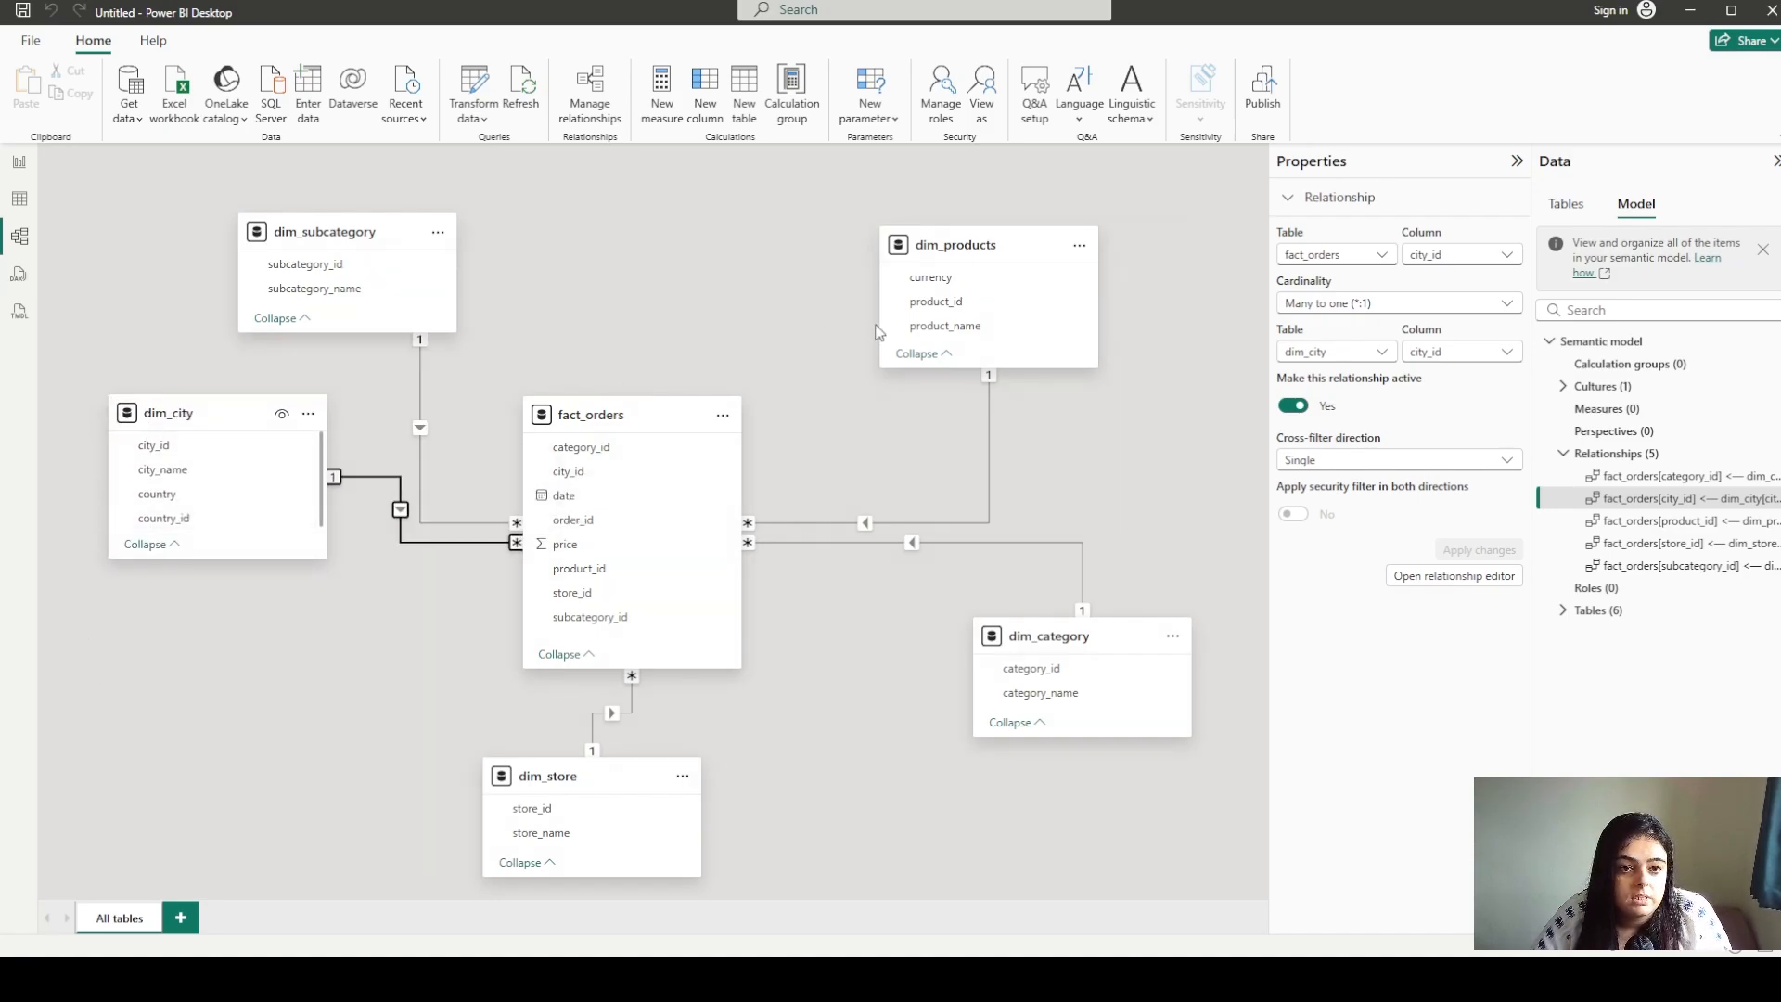
drag(640, 432, 657, 389)
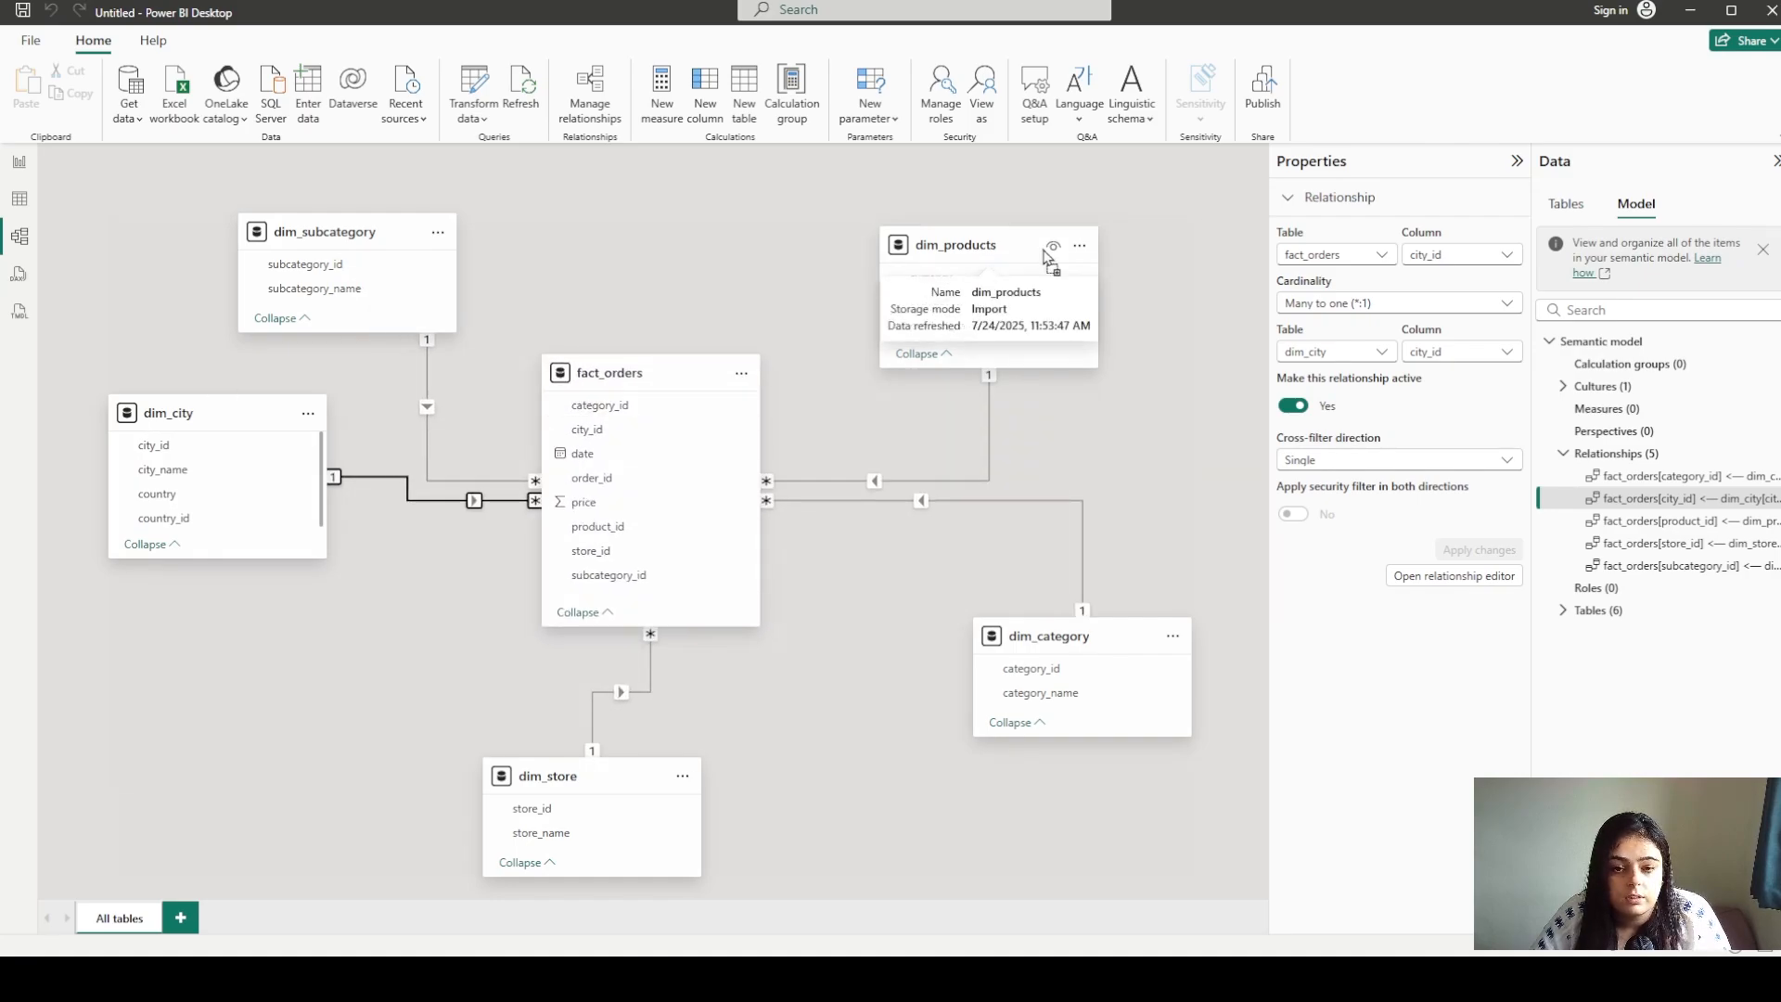
mouse_move(1044, 246)
mouse_down()
mouse_move(1117, 279)
mouse_move(983, 191)
mouse_move(905, 181)
mouse_move(720, 235)
mouse_move(1067, 239)
mouse_up()
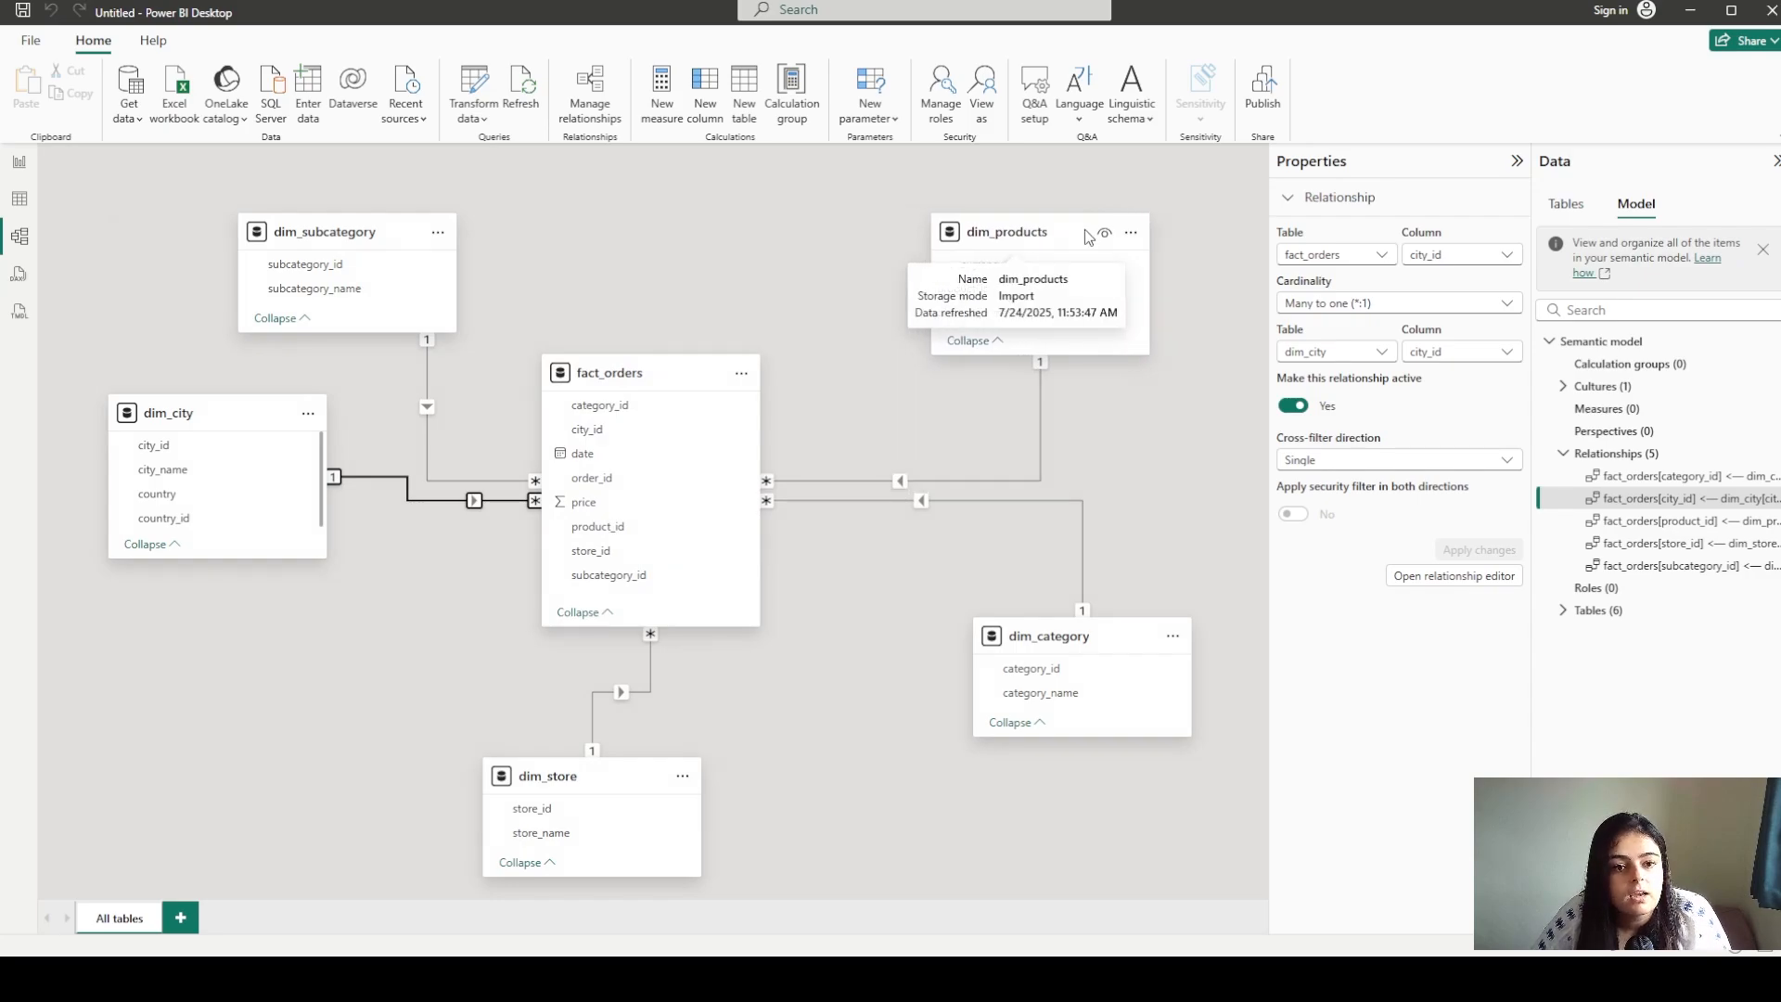
click(1035, 836)
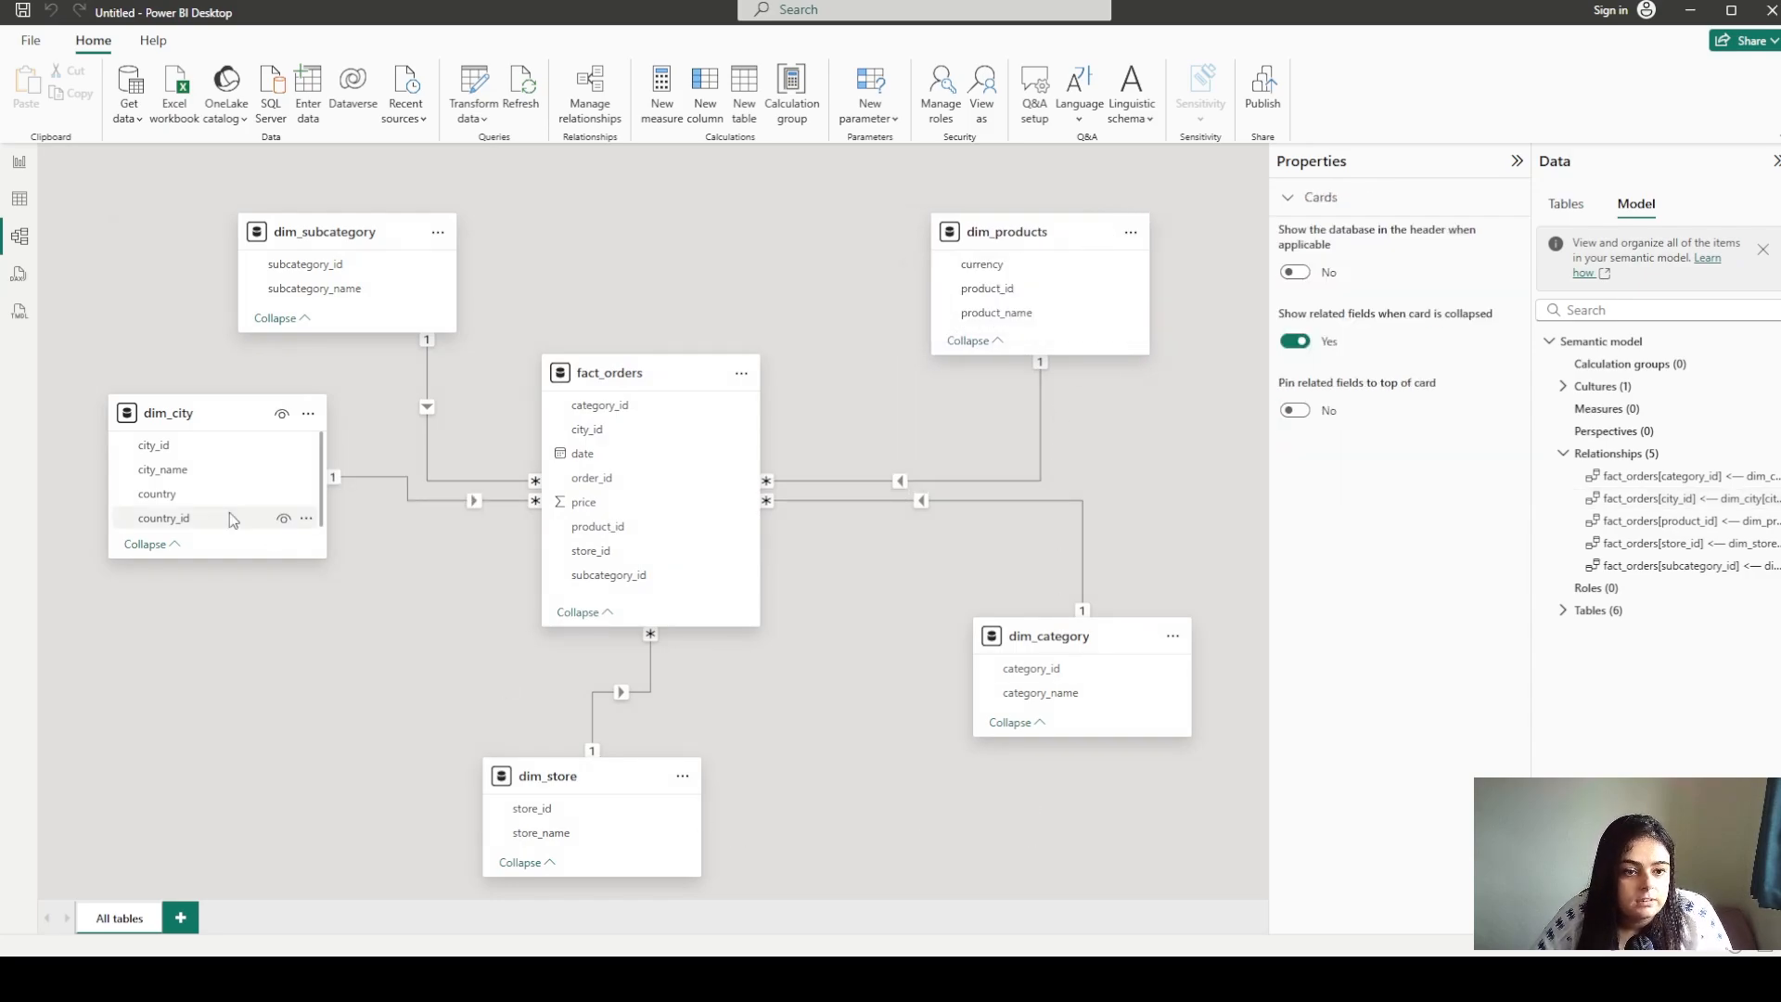
drag(170, 412, 170, 617)
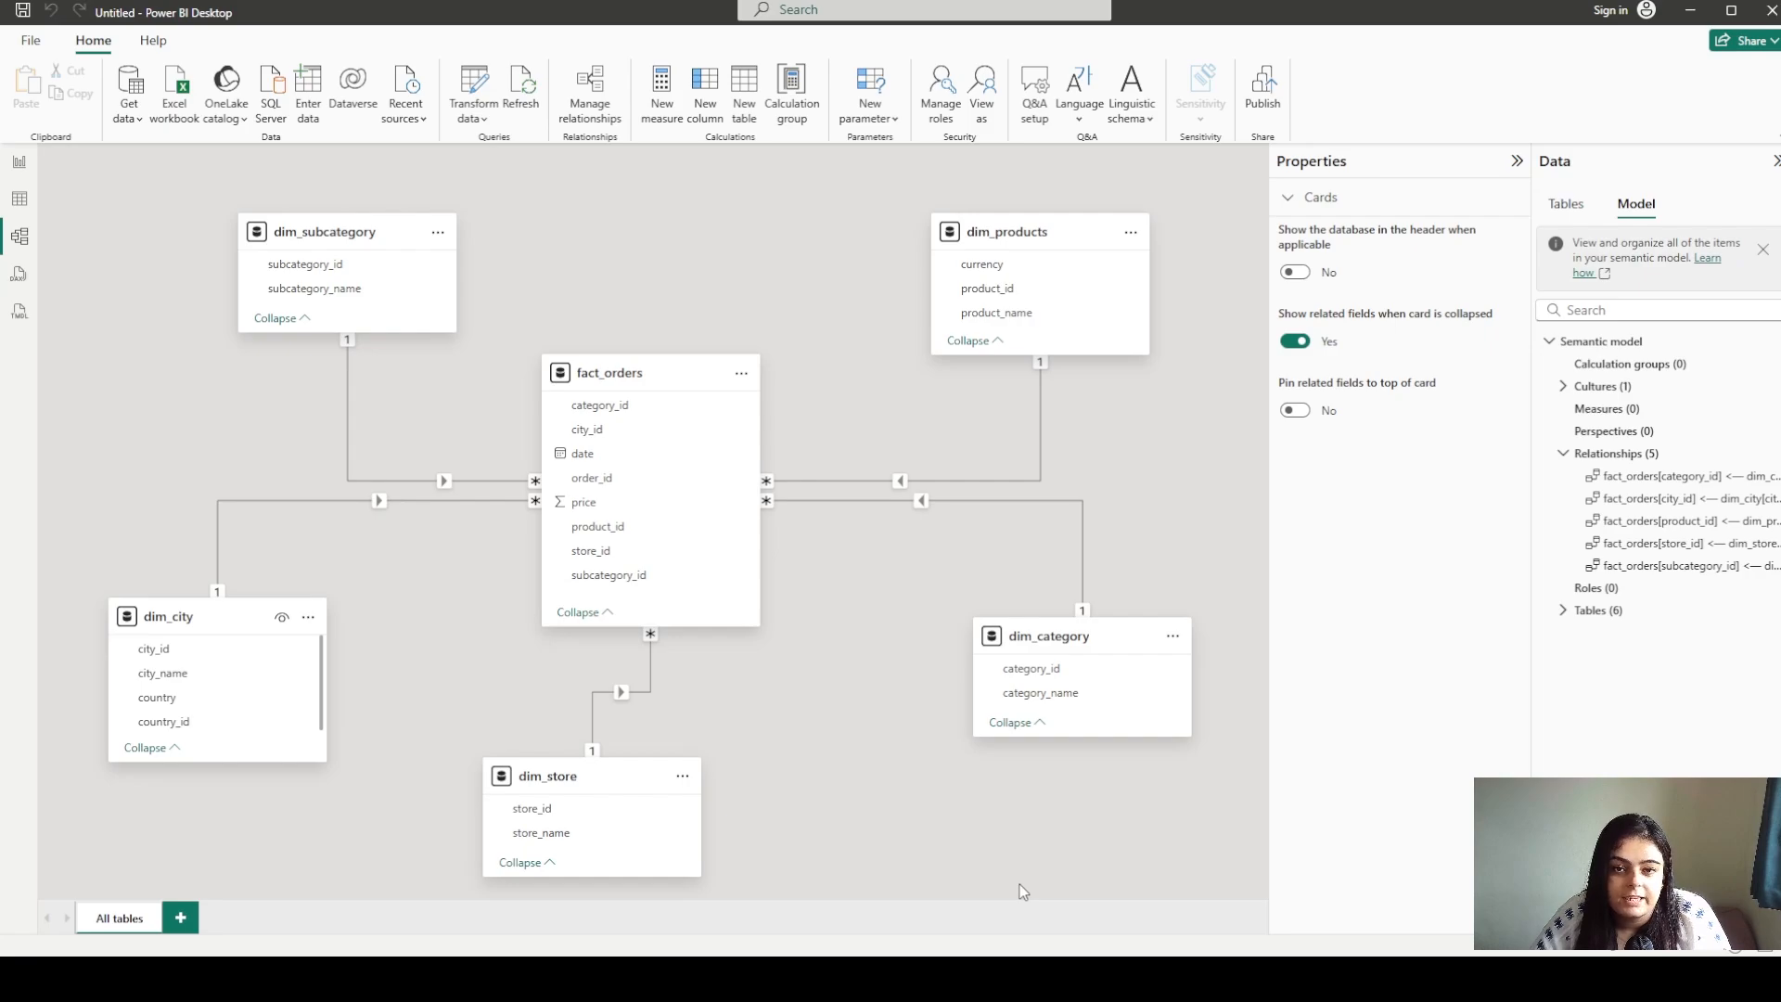
key(alt+Tab)
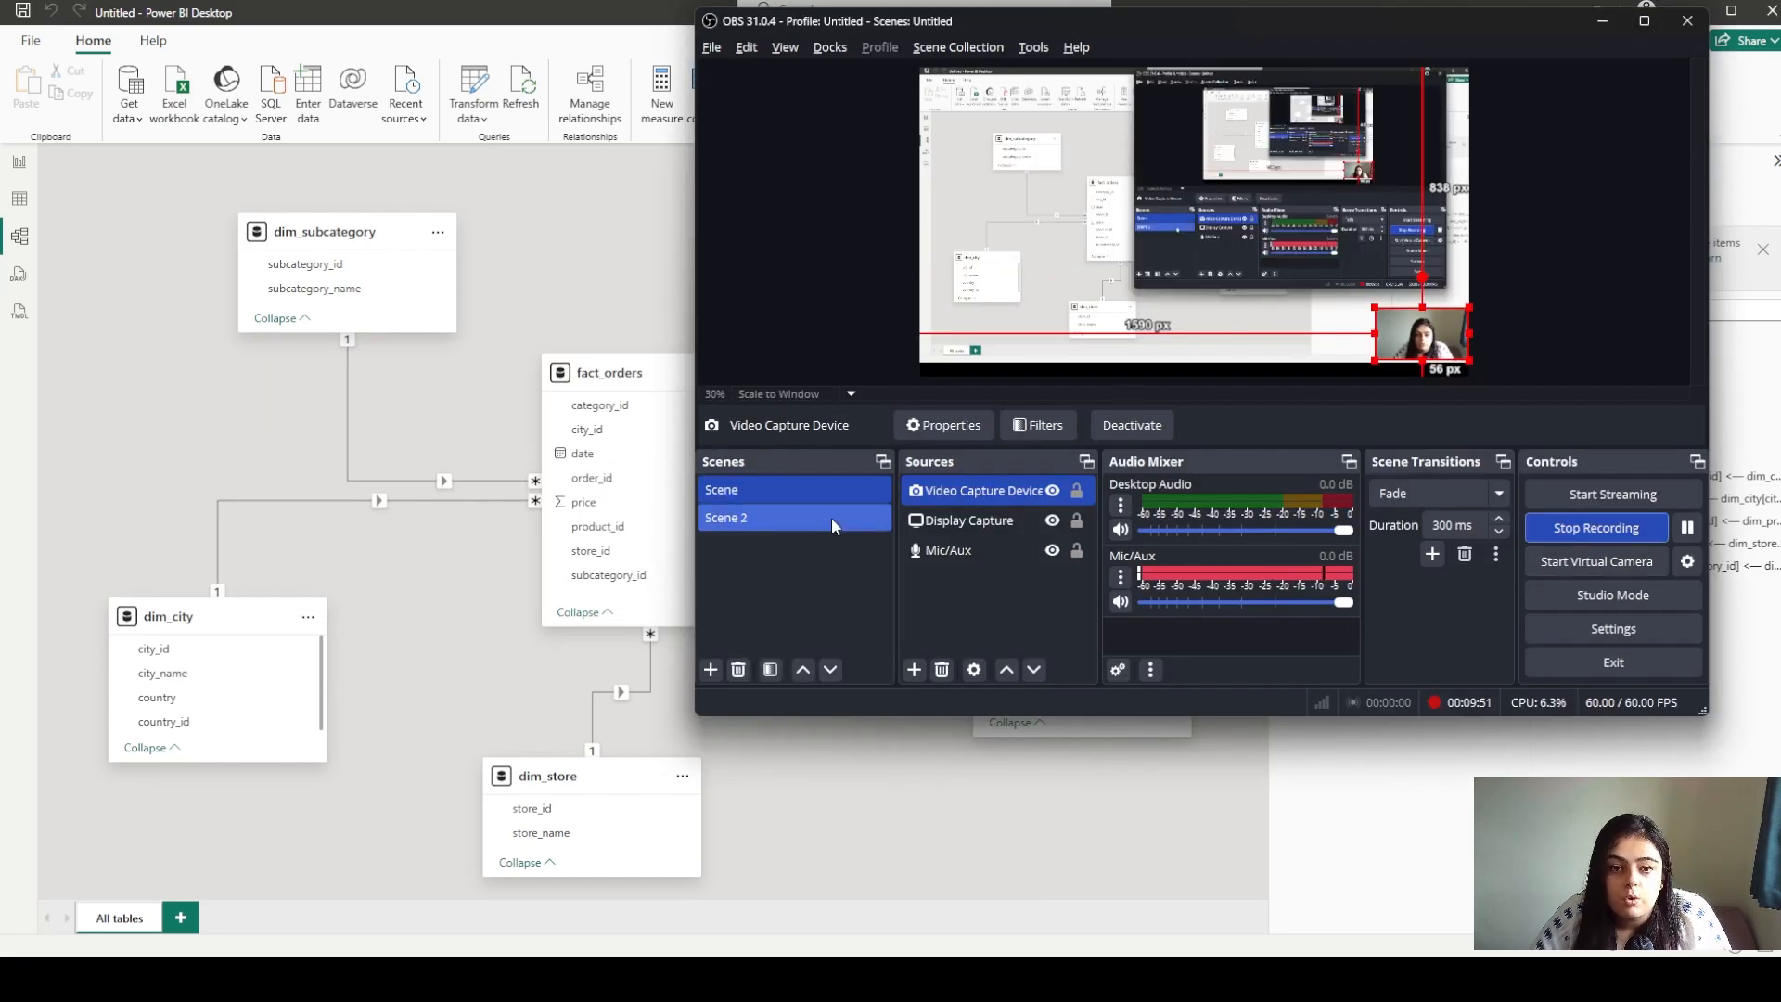
click(831, 516)
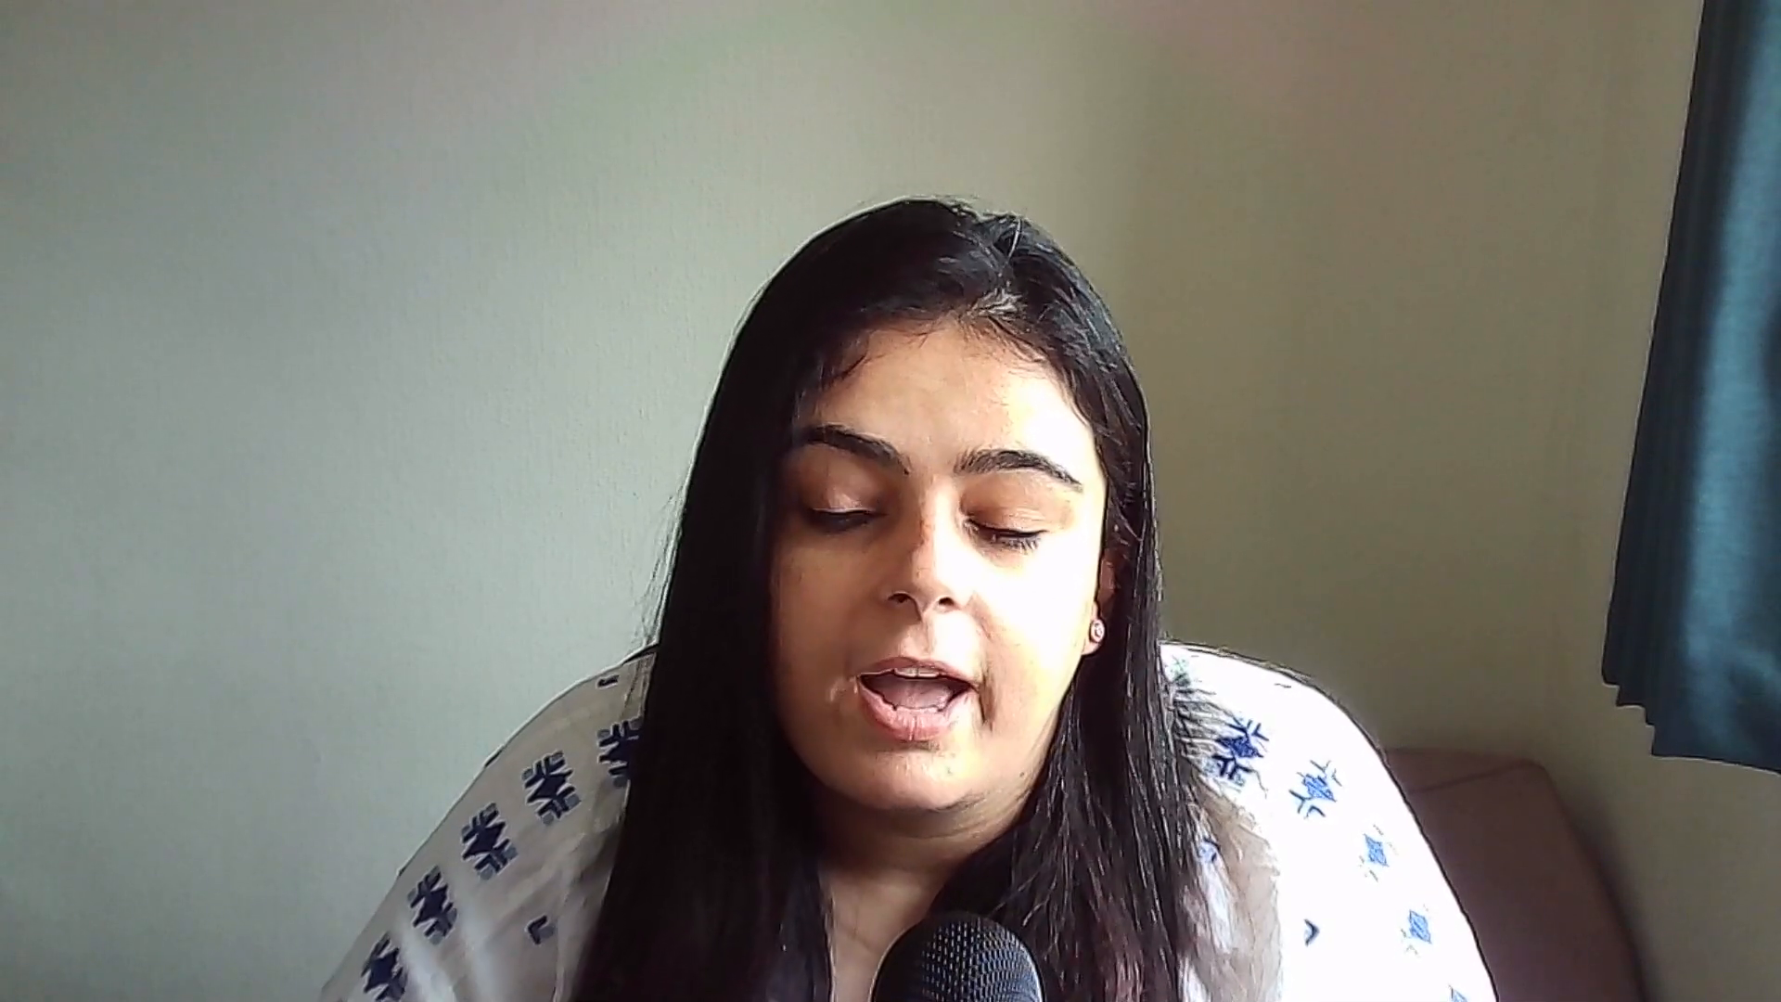